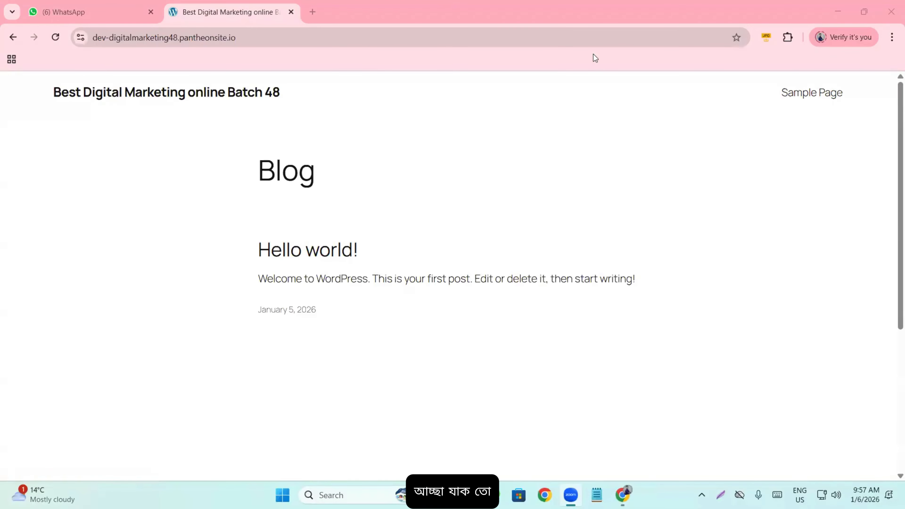
- Copy the site's full web address from the address bar, then return to the home page
scroll(209, 261, "down", 5)
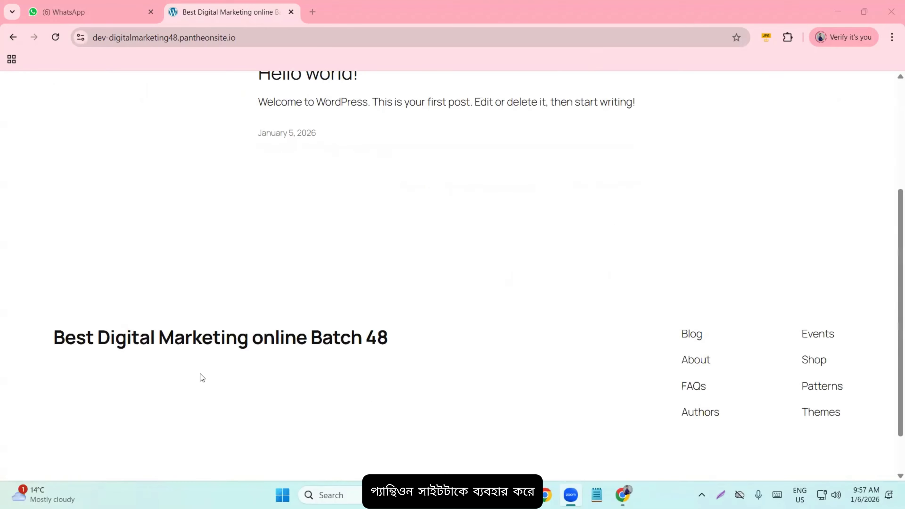
scroll(200, 376, "up", 5)
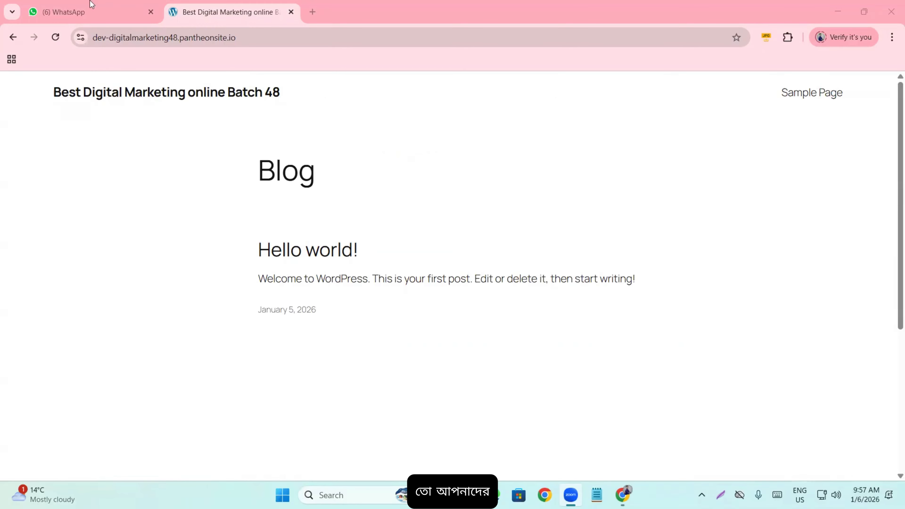
left_click(136, 38)
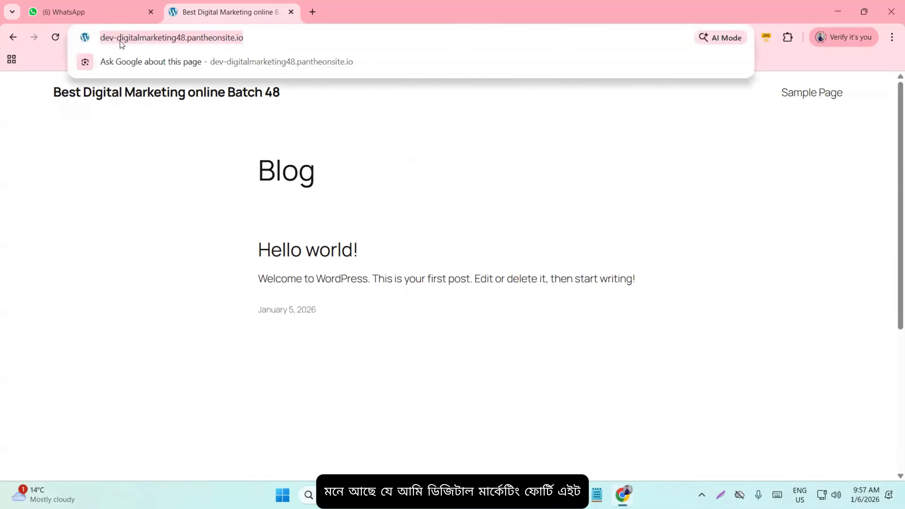
left_click(120, 39)
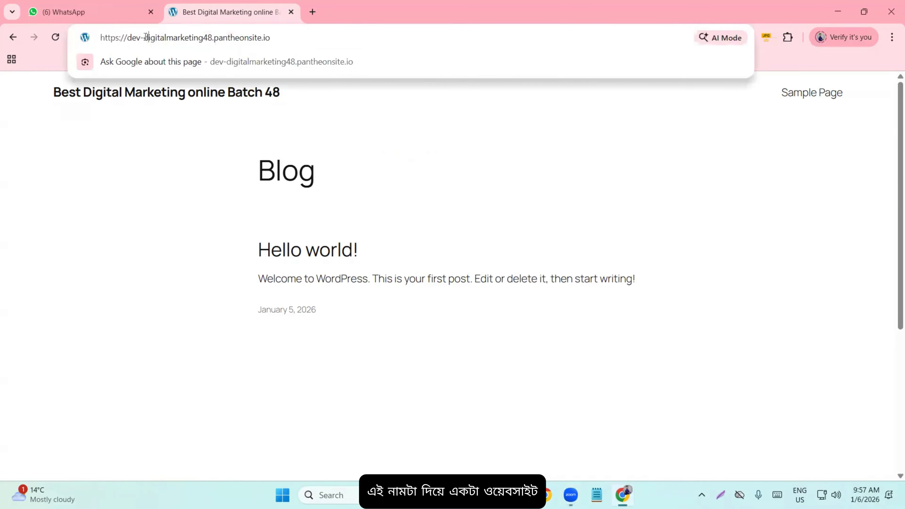
left_click_drag(146, 37, 218, 40)
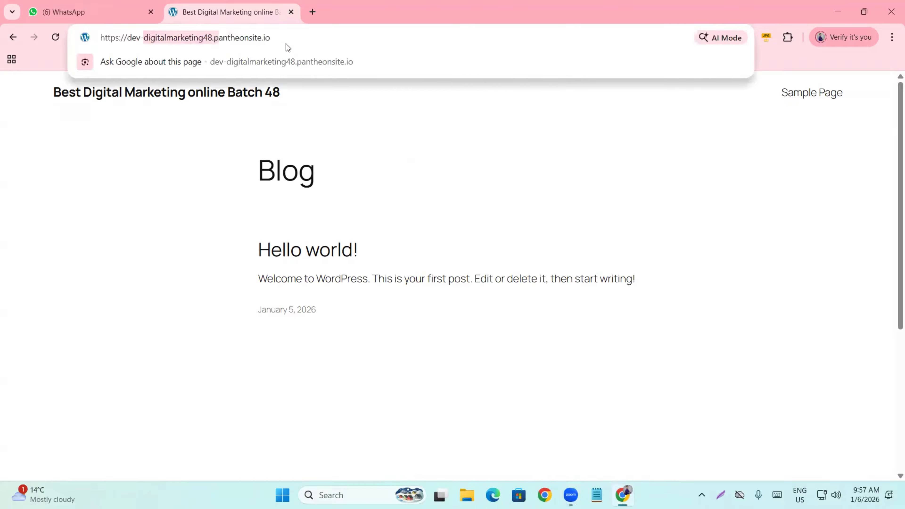
left_click(303, 38)
left_click_drag(321, 38, 2, 42)
key("ctrl+c")
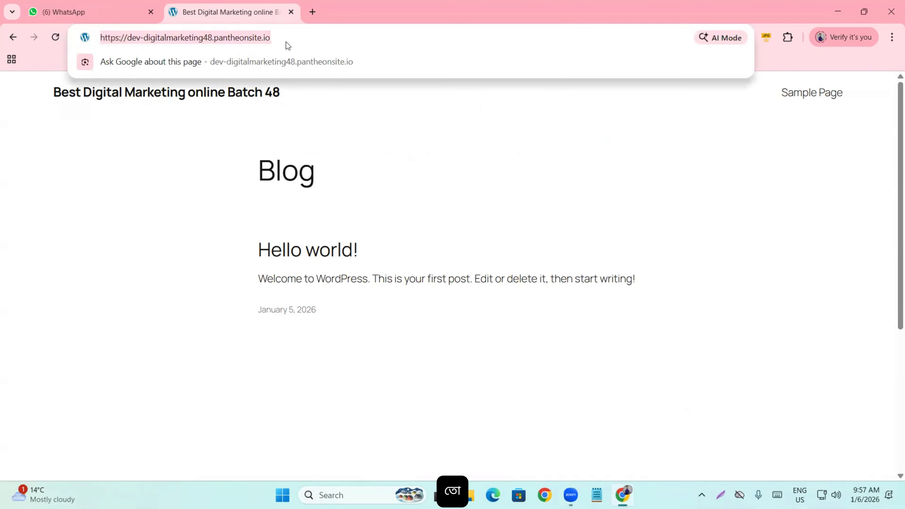
left_click(186, 245)
scroll(264, 177, "down", 5)
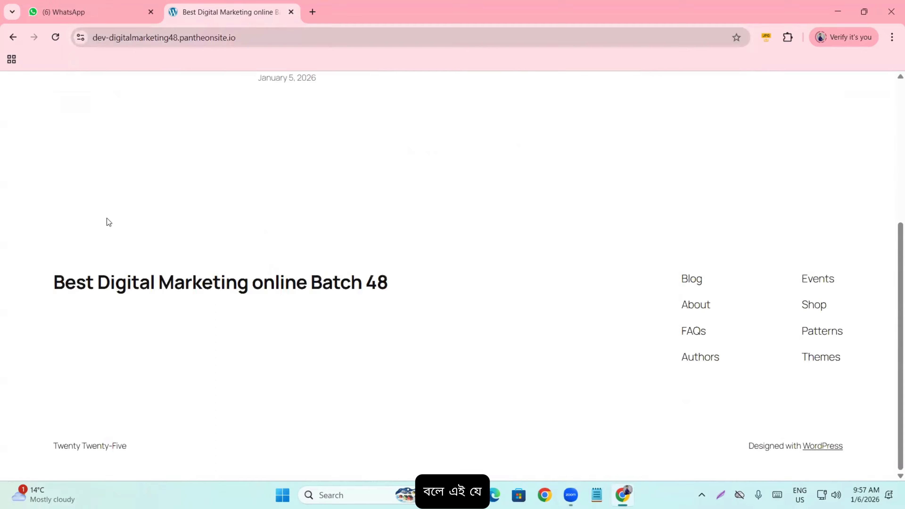
scroll(66, 242, "up", 5)
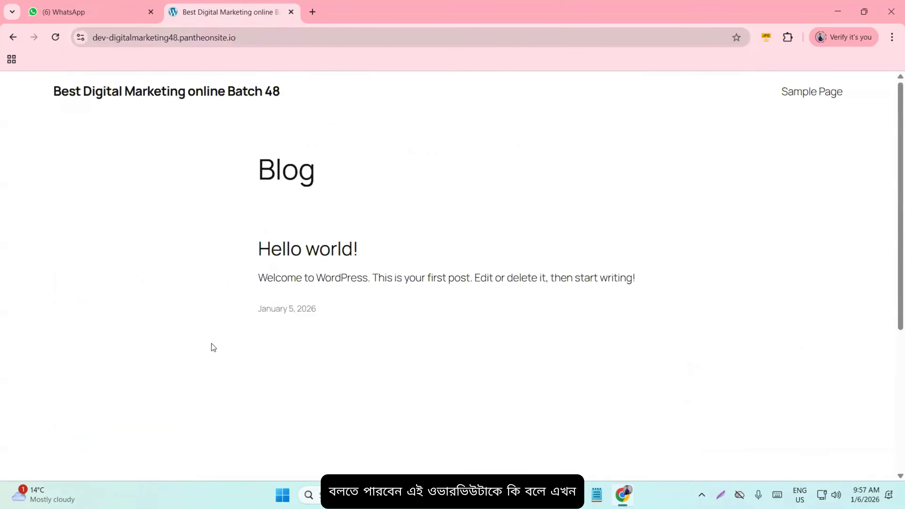
scroll(191, 330, "down", 5)
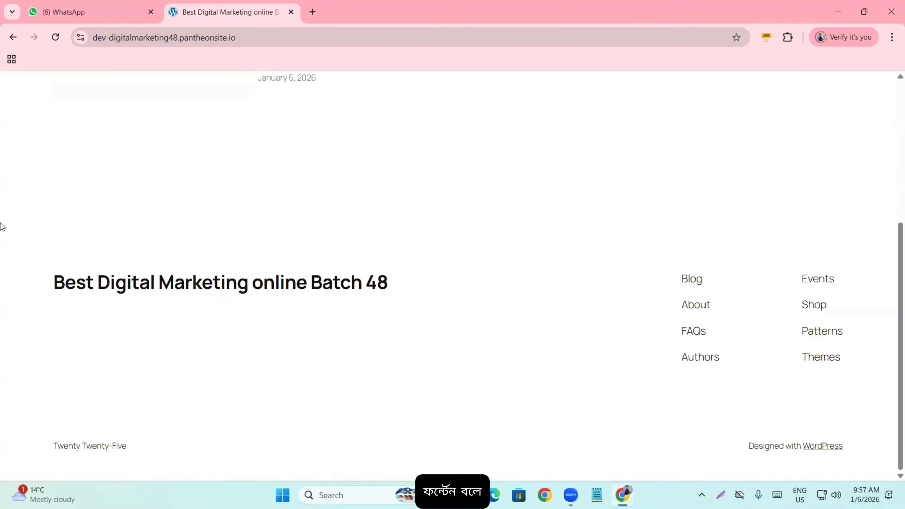
scroll(177, 300, "up", 5)
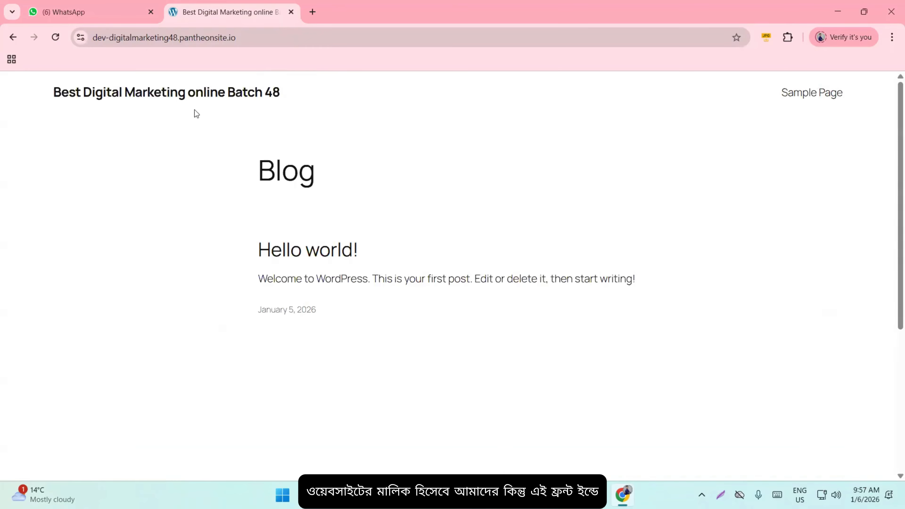
scroll(224, 214, "down", 5)
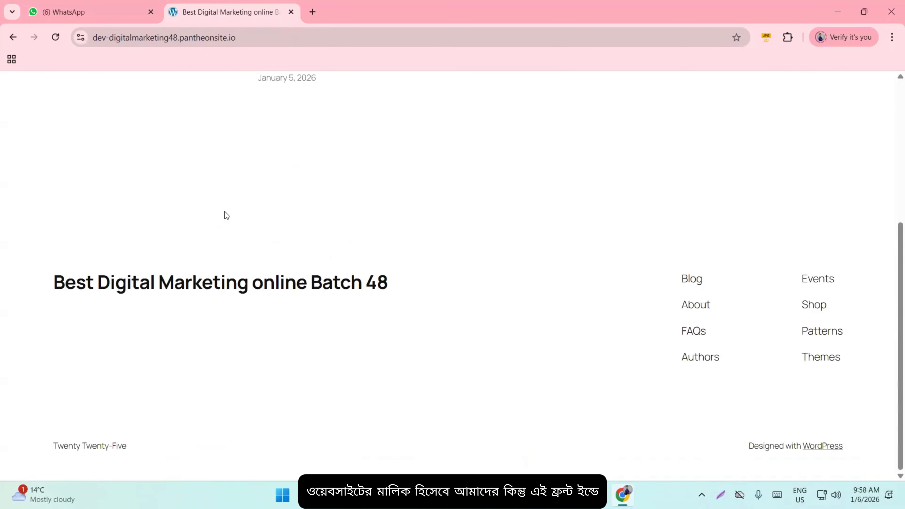
left_click(201, 283)
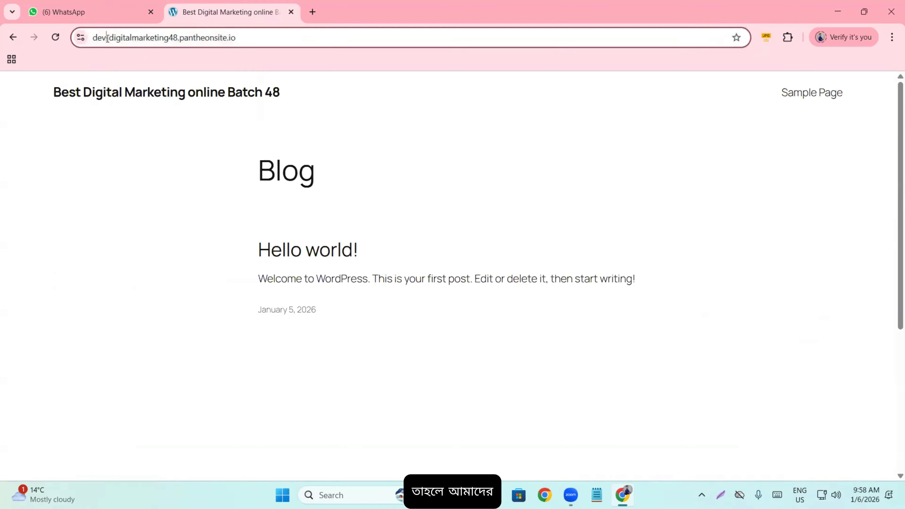
- Load the site's /wp-admin address, correcting the mistyped '/wp-amin' path
left_click(193, 40)
left_click(268, 38)
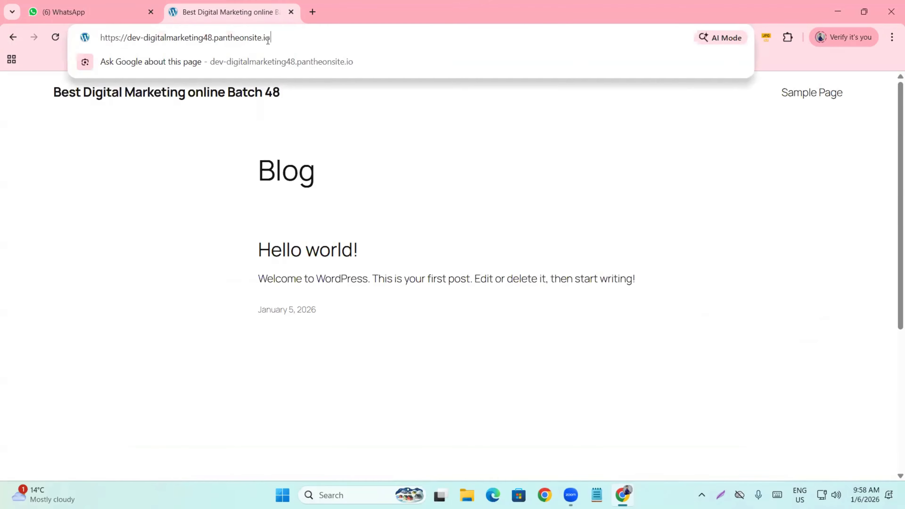
type("/w")
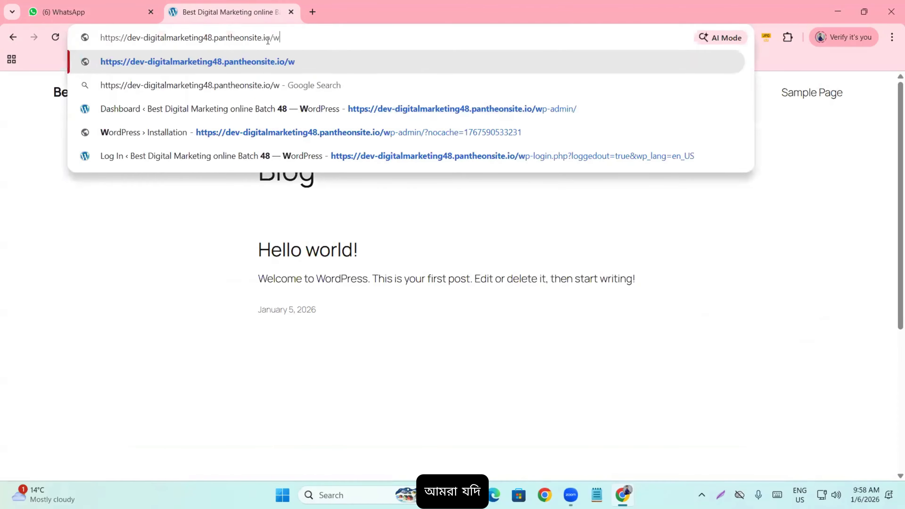
type("p-amin")
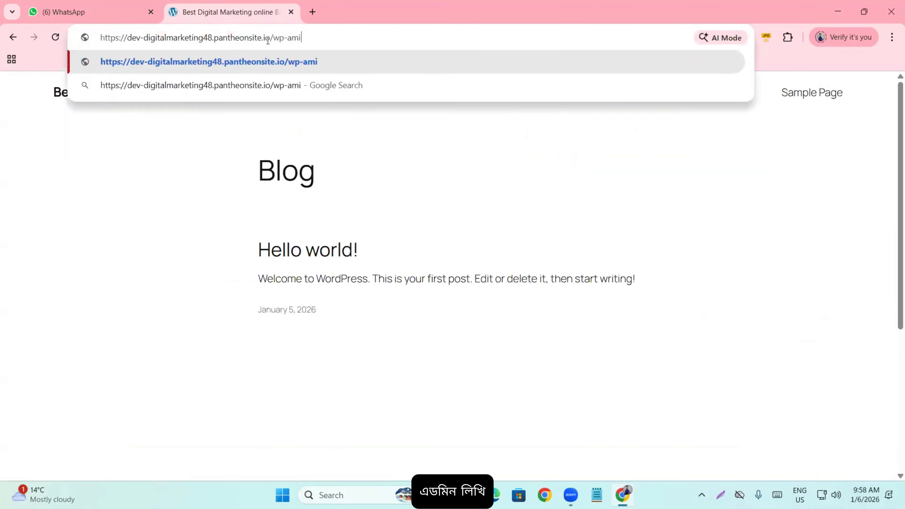
key("Return")
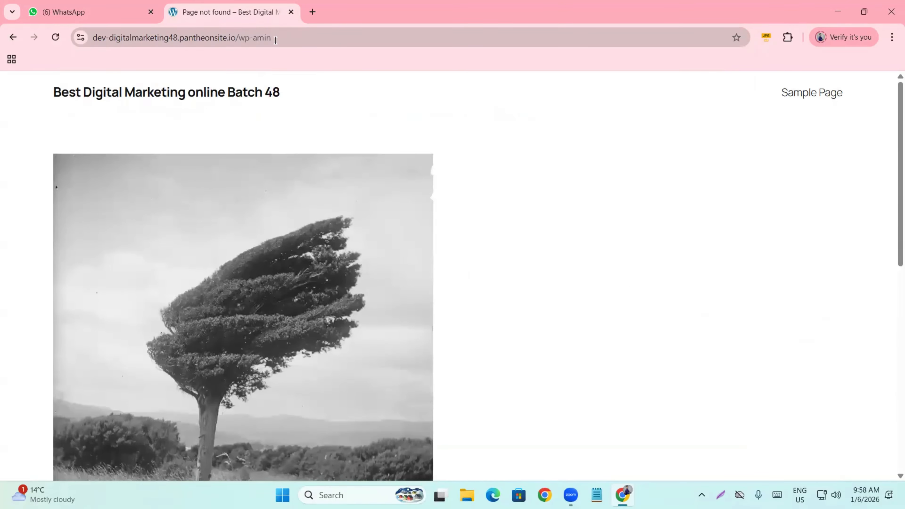
left_click(310, 36)
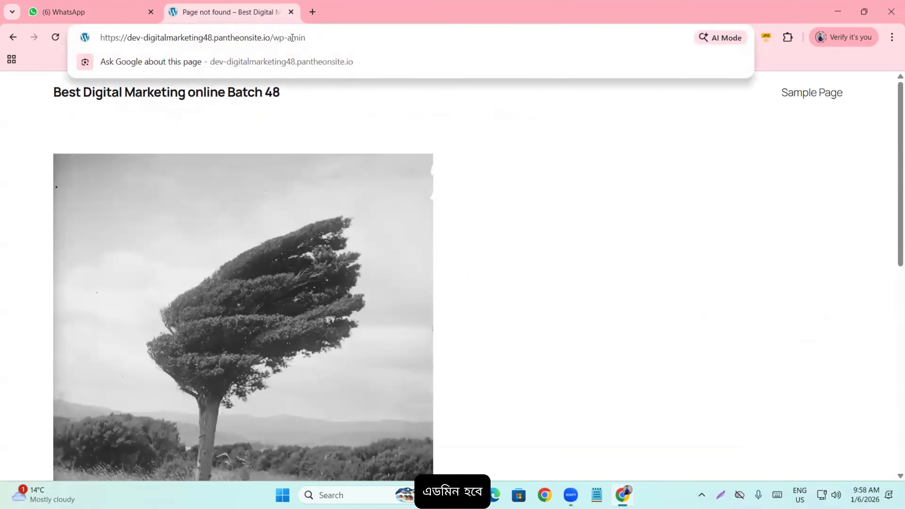
left_click(295, 46)
type("d")
key("Return")
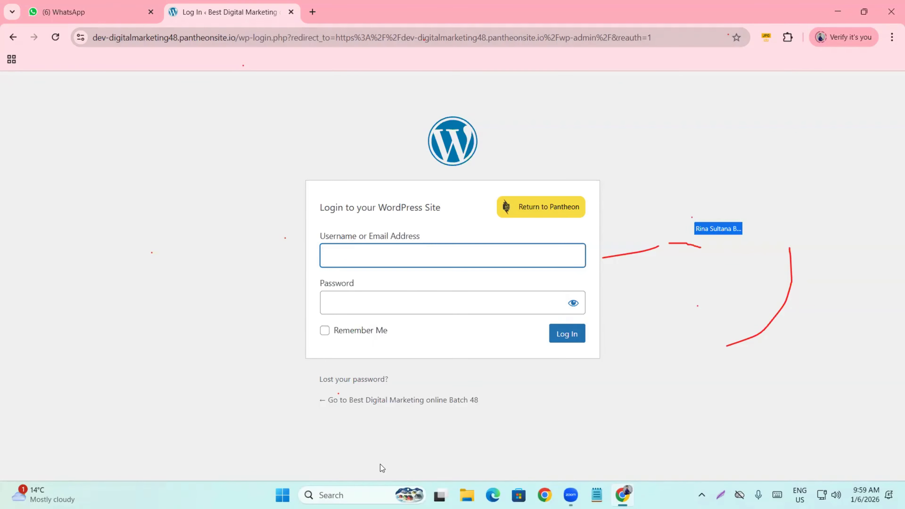
- Highlight the site's base address in the login page URL
left_click(225, 405)
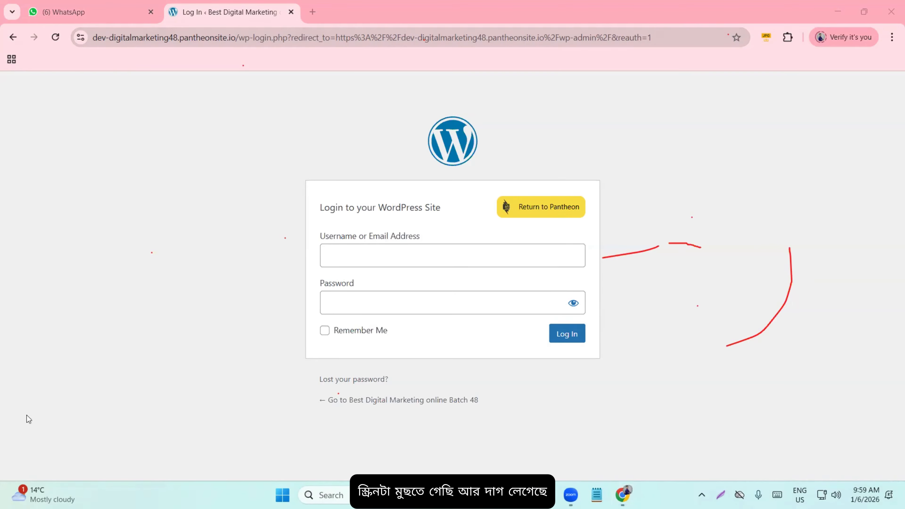
left_click(97, 362)
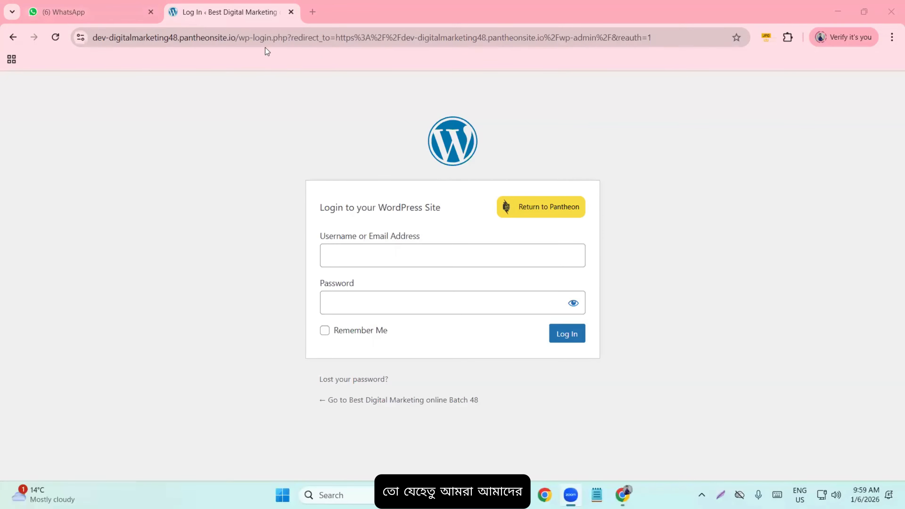
left_click_drag(141, 32, 93, 33)
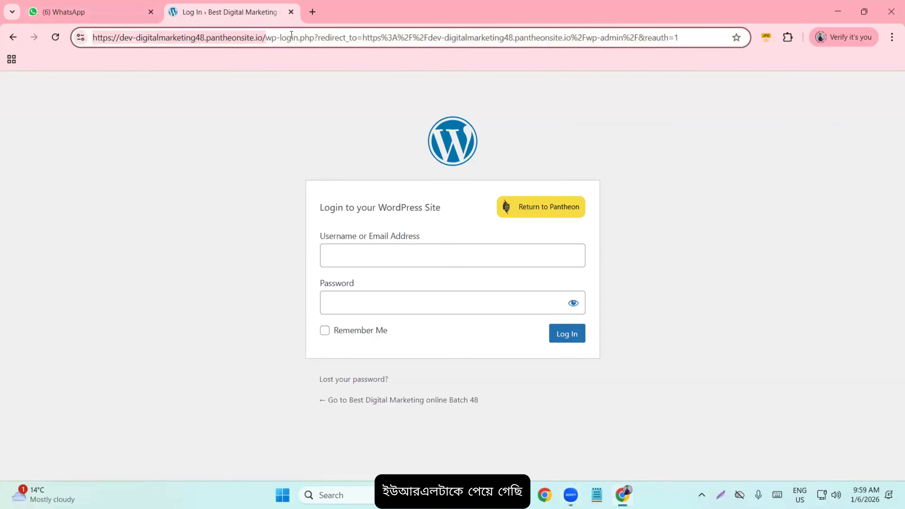
left_click(284, 37)
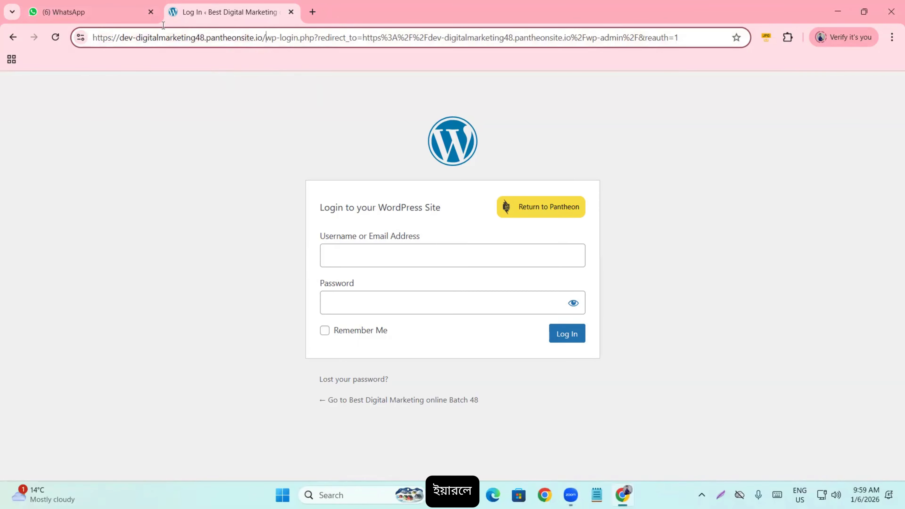
left_click_drag(266, 37, 5, 4)
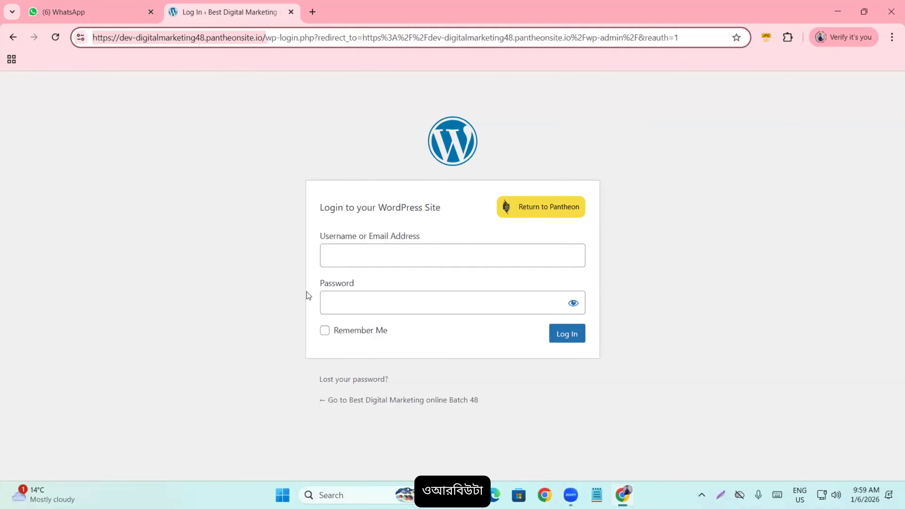
- Log in with the administrator username and password
left_click(370, 256)
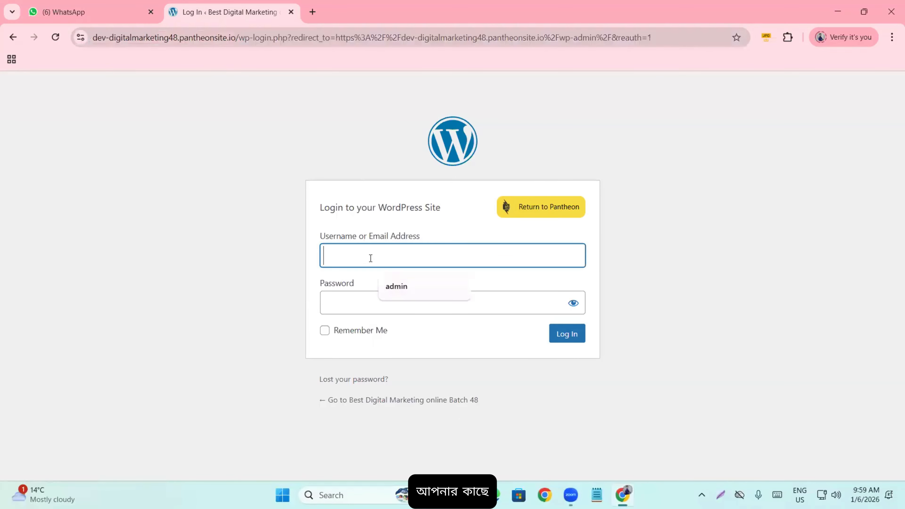
type("admin")
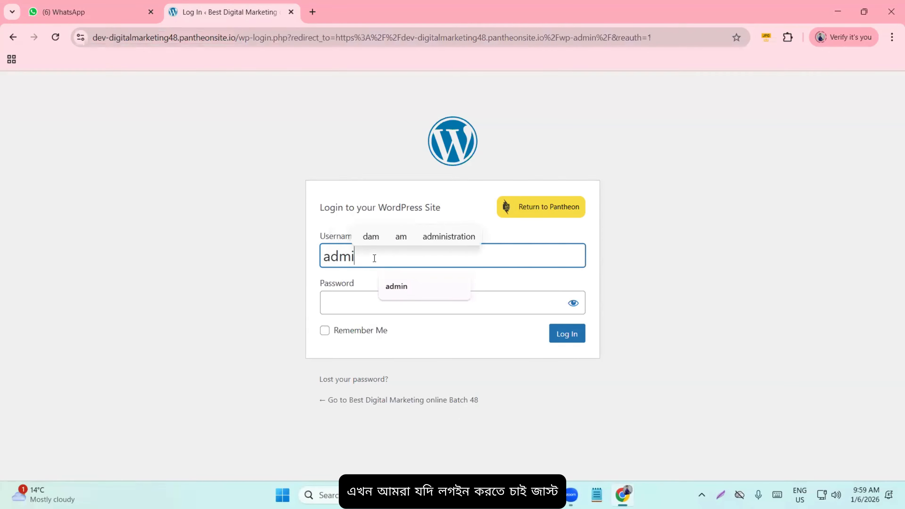
left_click(377, 299)
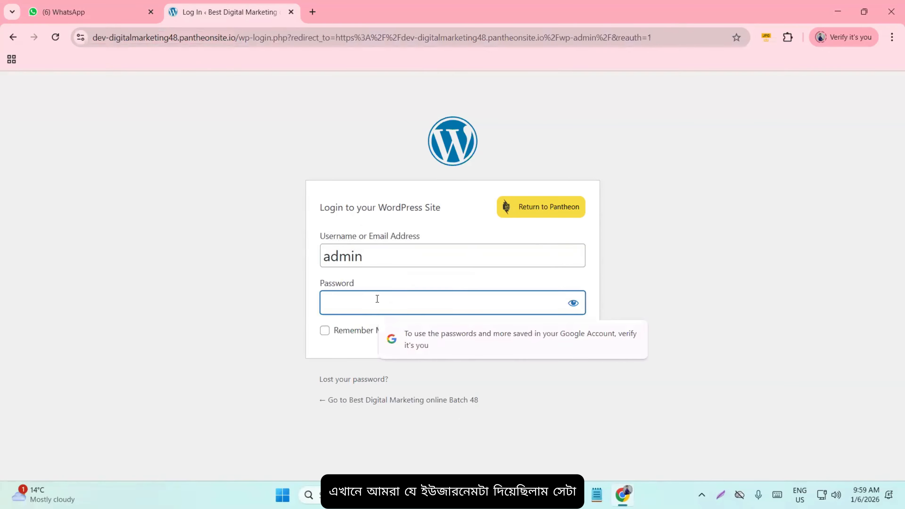
type("admin")
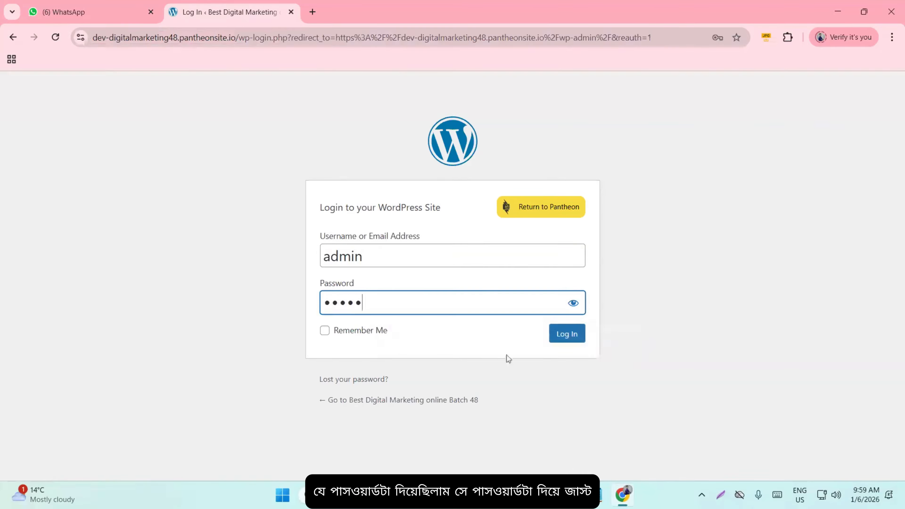
left_click(582, 339)
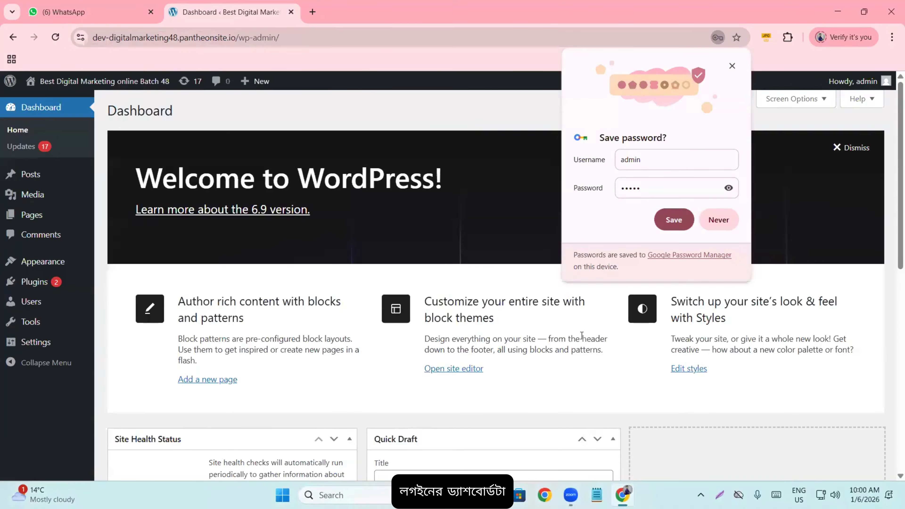
- Decline saving the password and look over the Dashboard's Welcome to WordPress panel
left_click(717, 225)
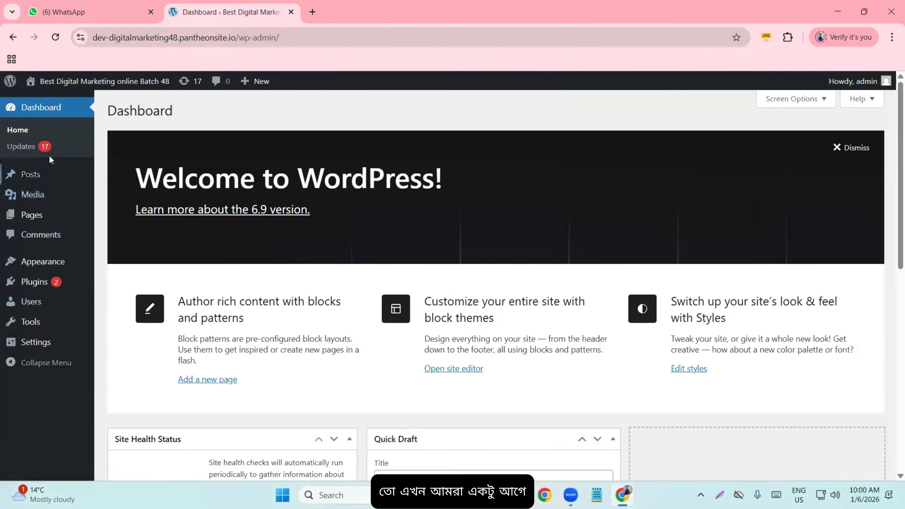
scroll(54, 271, "down", 3)
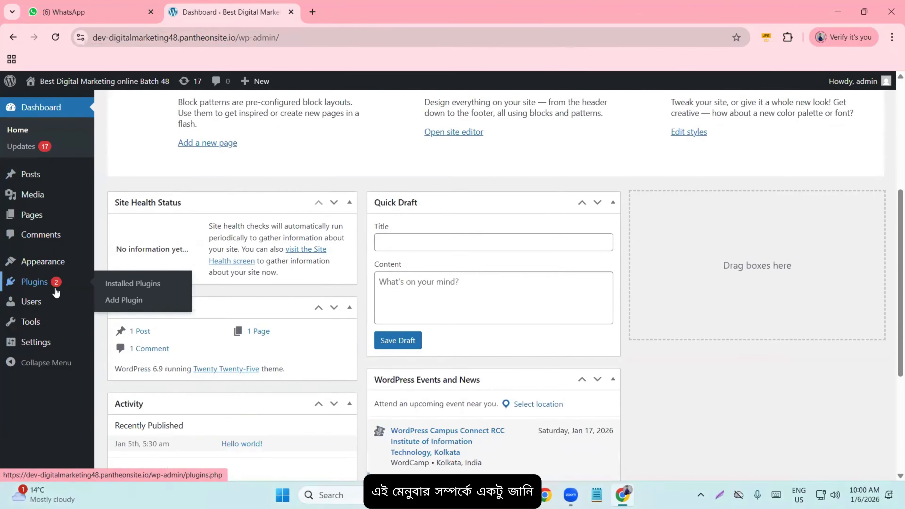
scroll(201, 305, "down", 3)
scroll(291, 319, "up", 9)
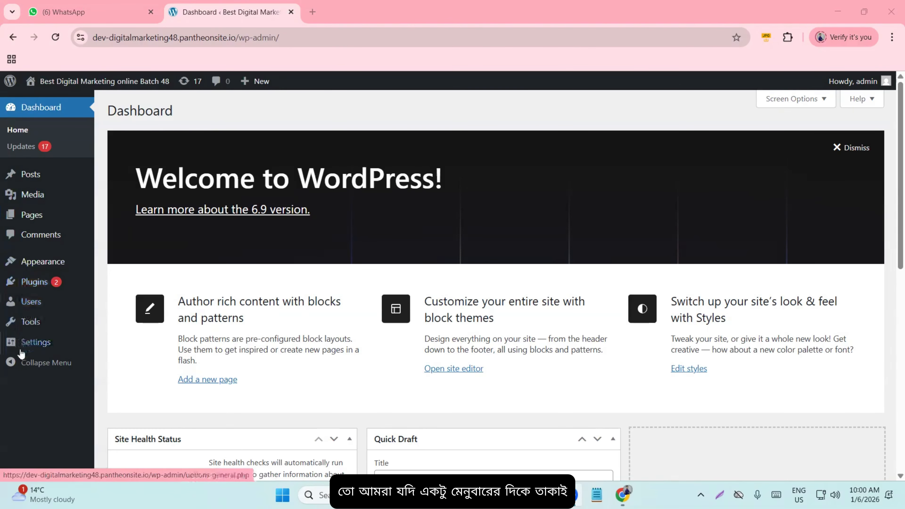
mouse_move(34, 83)
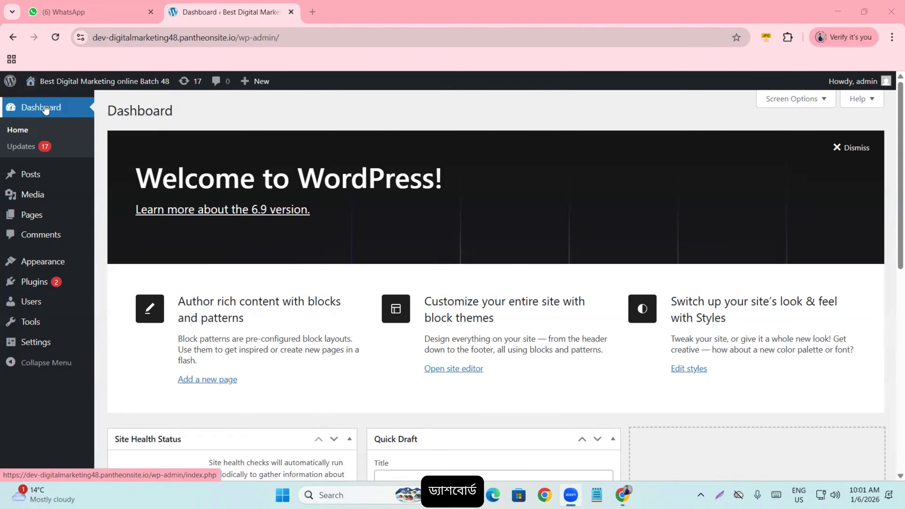
scroll(233, 252, "down", 8)
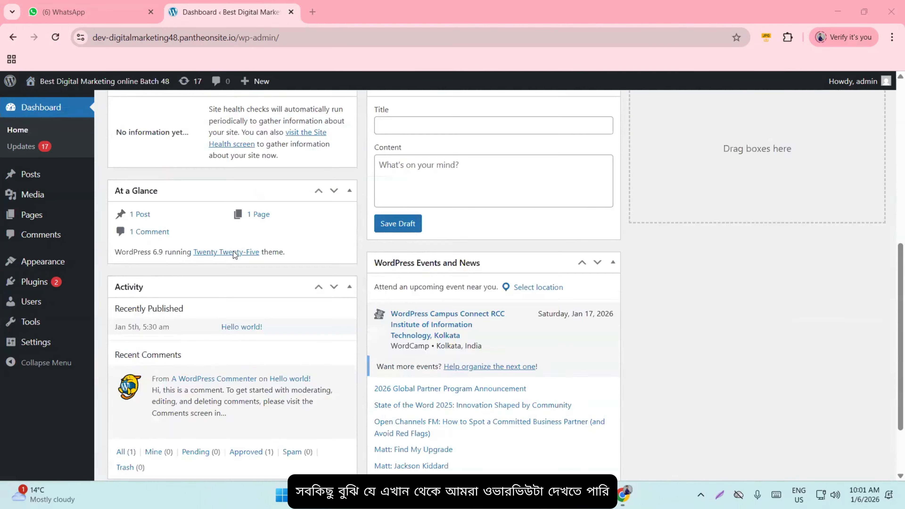
scroll(234, 252, "down", 2)
scroll(234, 252, "up", 10)
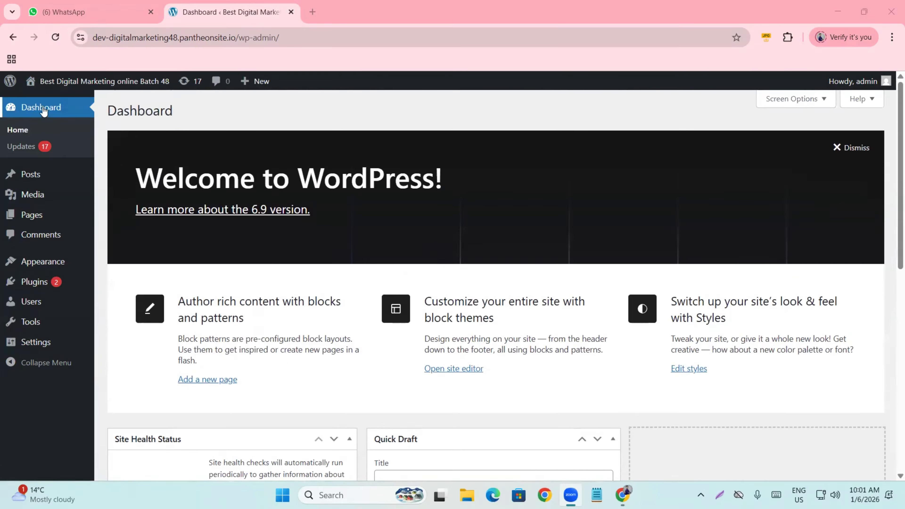
left_click(22, 130)
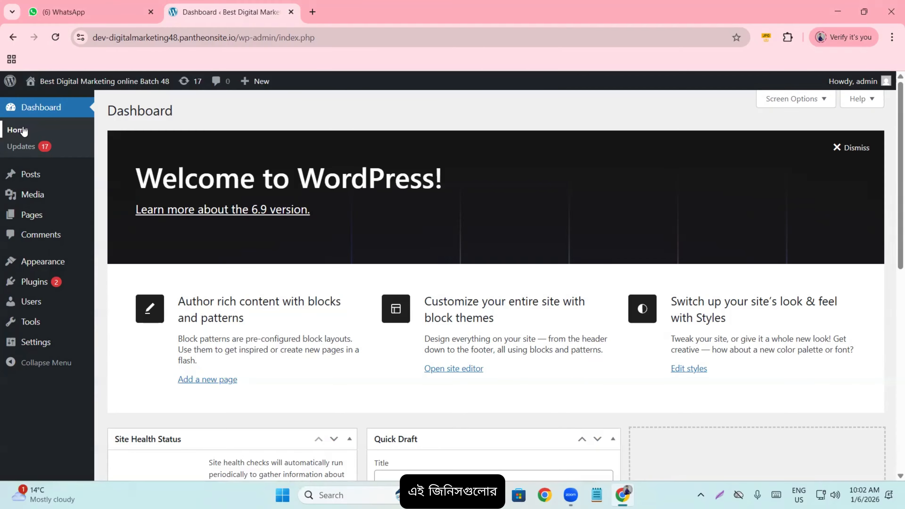
scroll(286, 223, "down", 10)
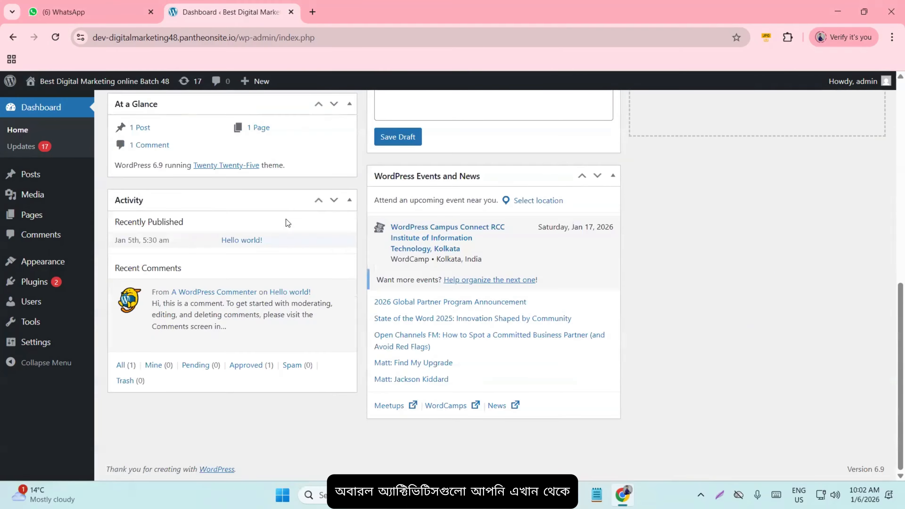
scroll(286, 219, "up", 10)
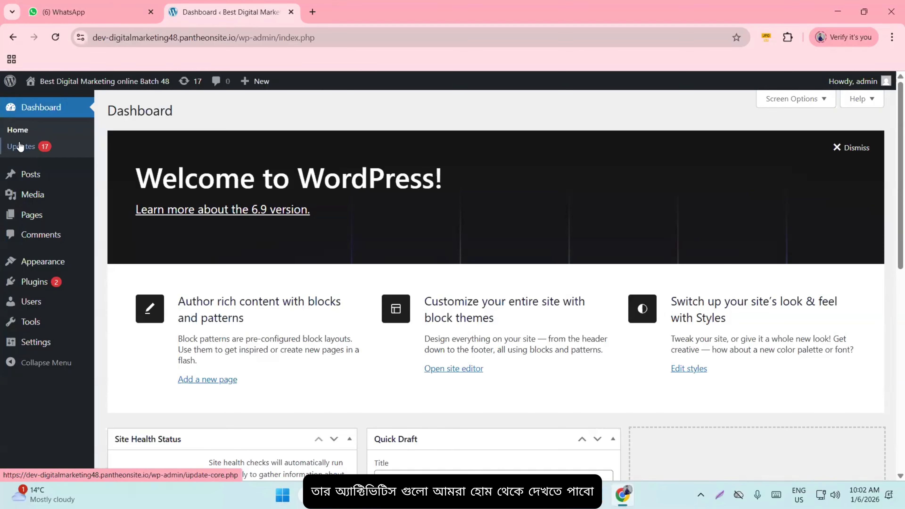
- Open Dashboard > Updates and point out the current WordPress 6.9 version
left_click(11, 143)
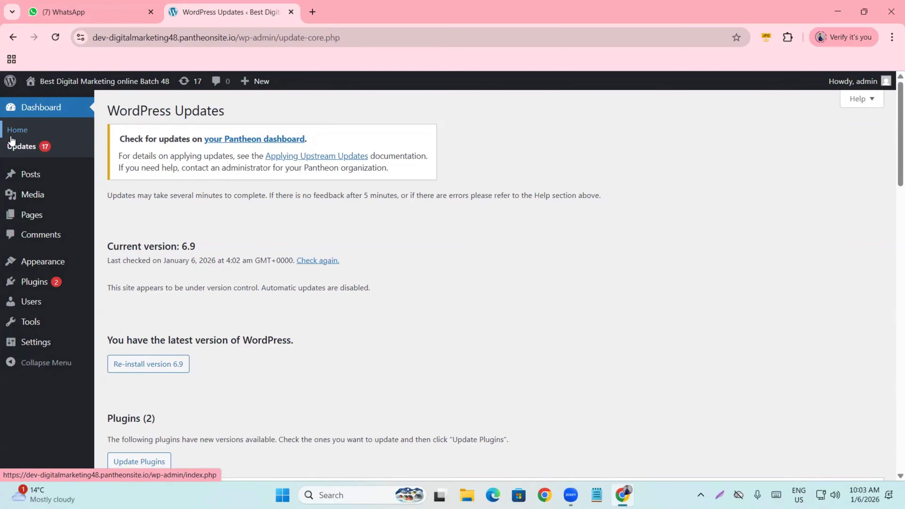
scroll(191, 234, "down", 5)
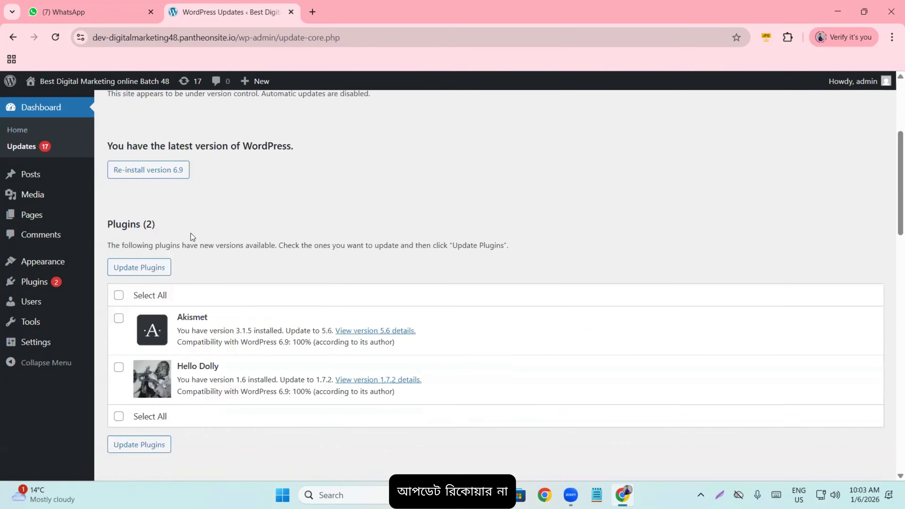
scroll(190, 231, "up", 1)
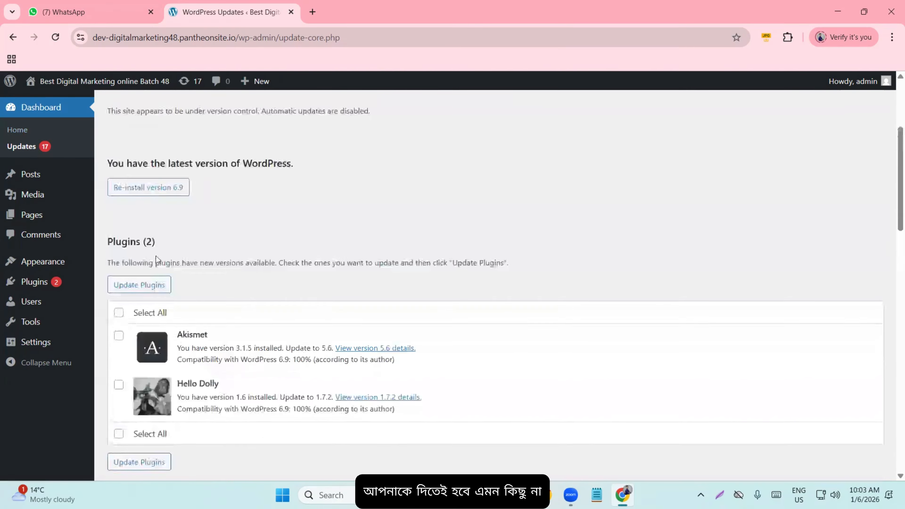
left_click_drag(103, 246, 199, 261)
scroll(196, 261, "up", 4)
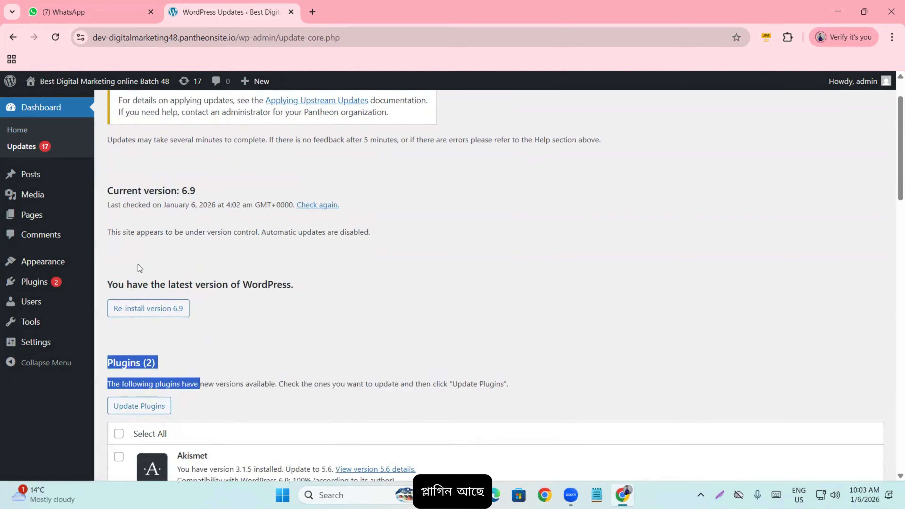
left_click_drag(104, 245, 248, 249)
left_click(248, 249)
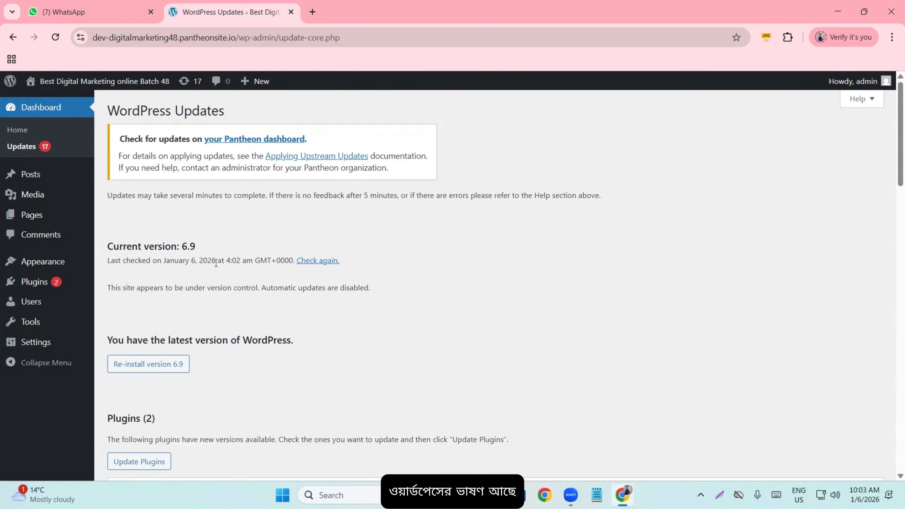
- Scroll through the Plugins (2) and Themes (15) update lists
scroll(189, 287, "down", 8)
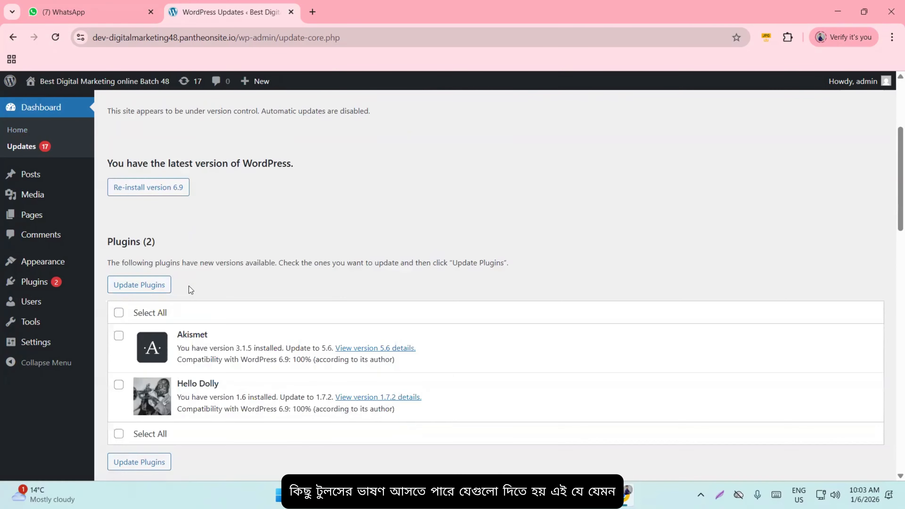
scroll(189, 289, "down", 1)
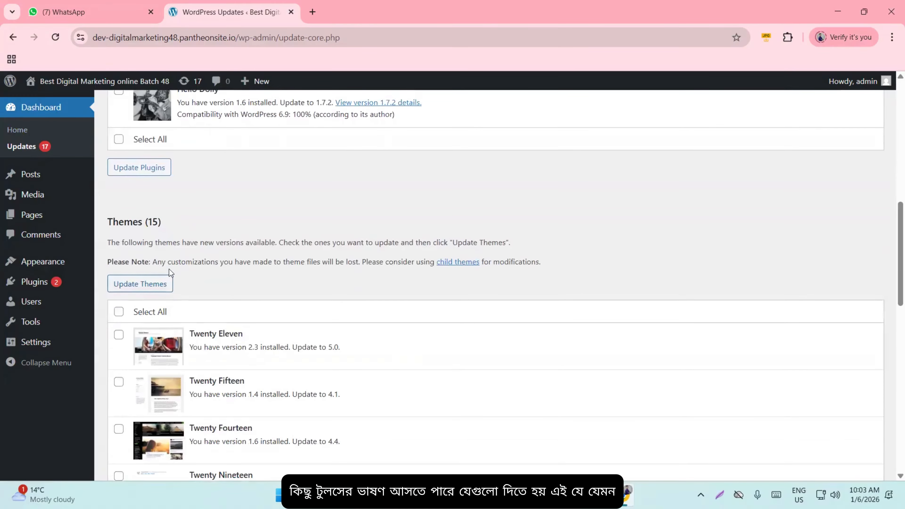
scroll(169, 270, "down", 3)
scroll(159, 274, "down", 2)
scroll(183, 294, "up", 7)
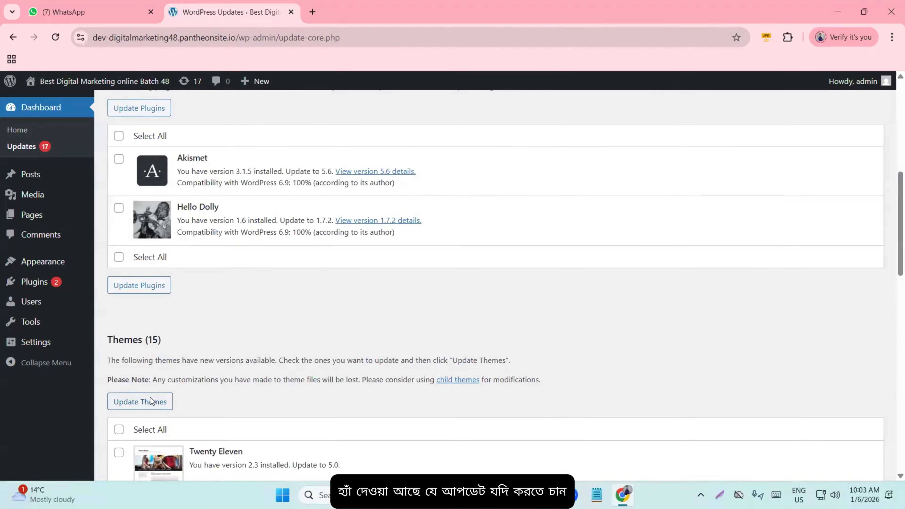
scroll(185, 399, "up", 5)
scroll(197, 388, "up", 5)
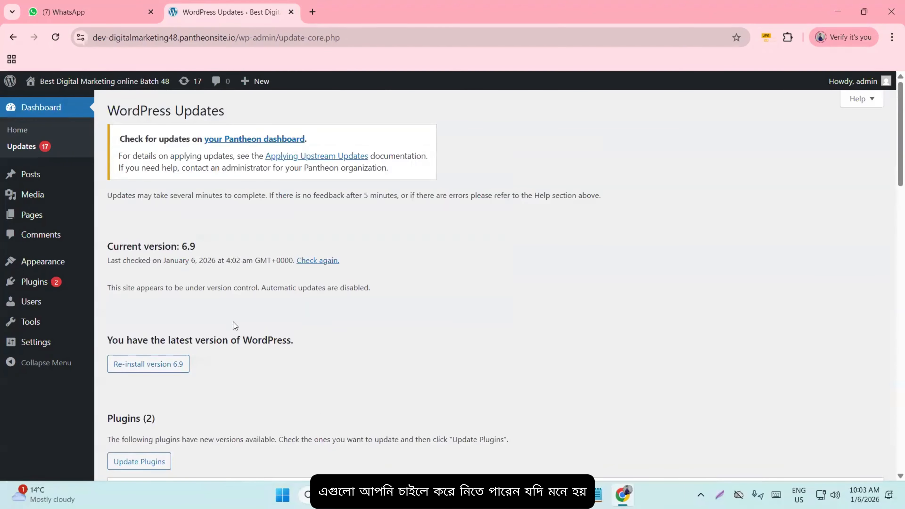
scroll(230, 323, "down", 3)
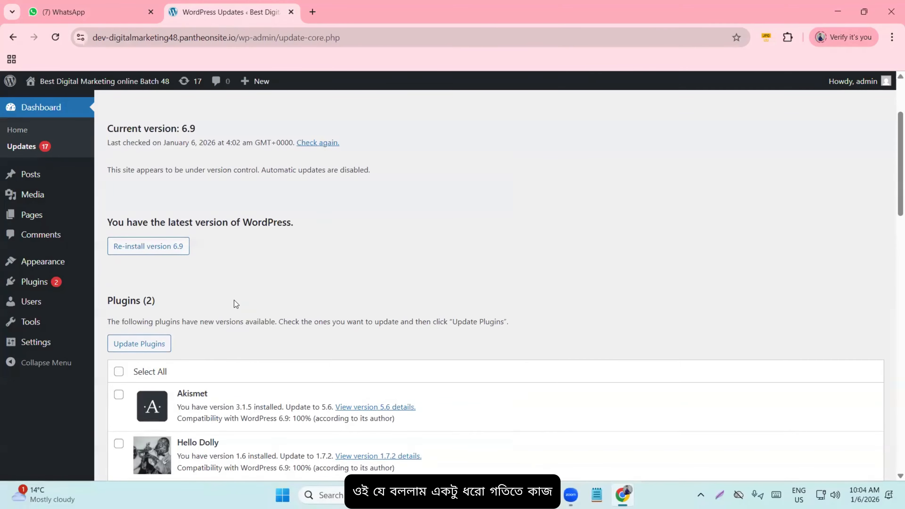
scroll(234, 303, "up", 3)
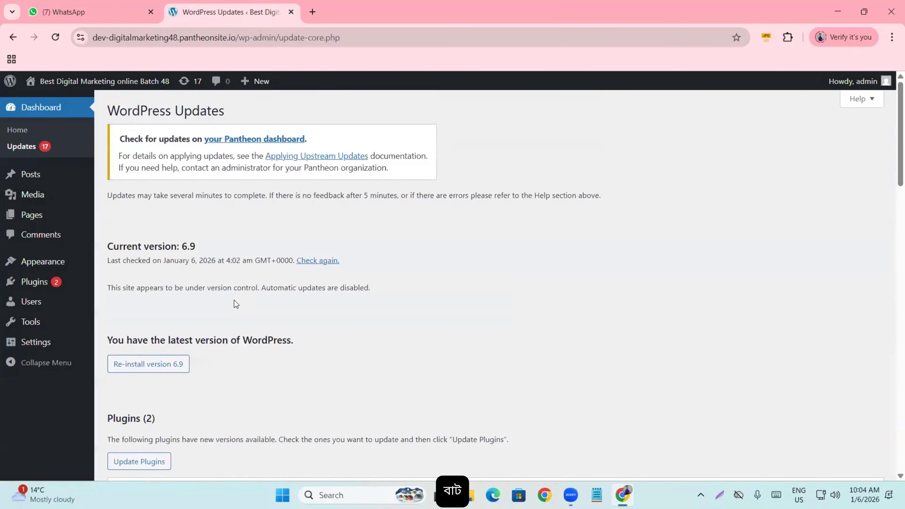
- Open All Posts, which lists only the 'Hello world!' post
left_click(31, 175)
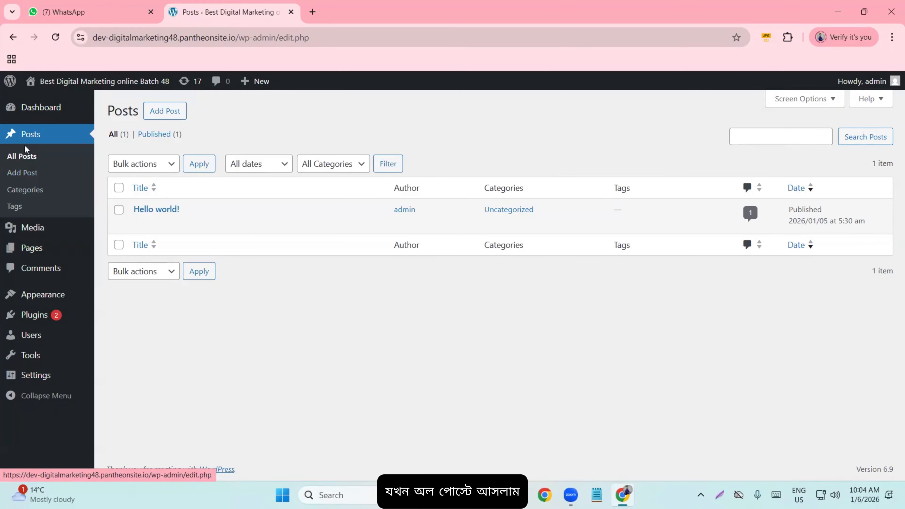
mouse_move(121, 224)
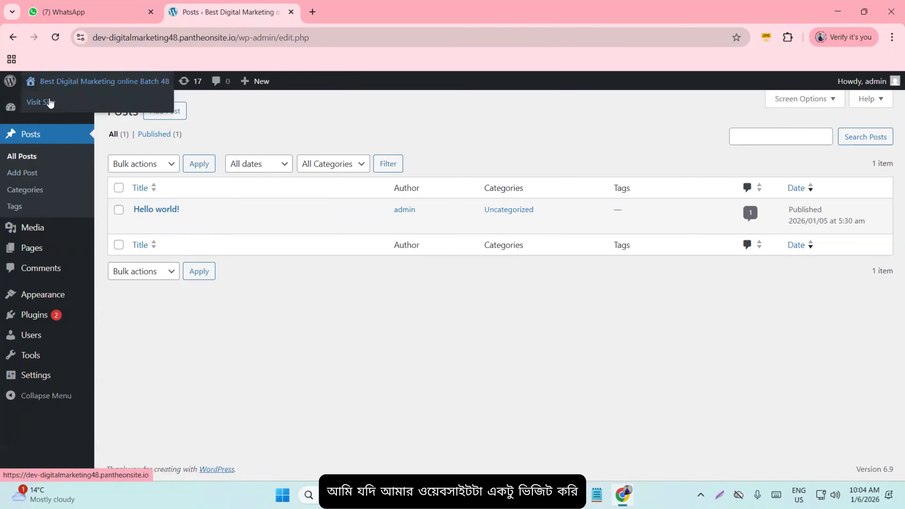
- Open the live site's Blog page in a new tab and highlight the 'Hello world!' post
middle_click(41, 101)
left_click(346, 12)
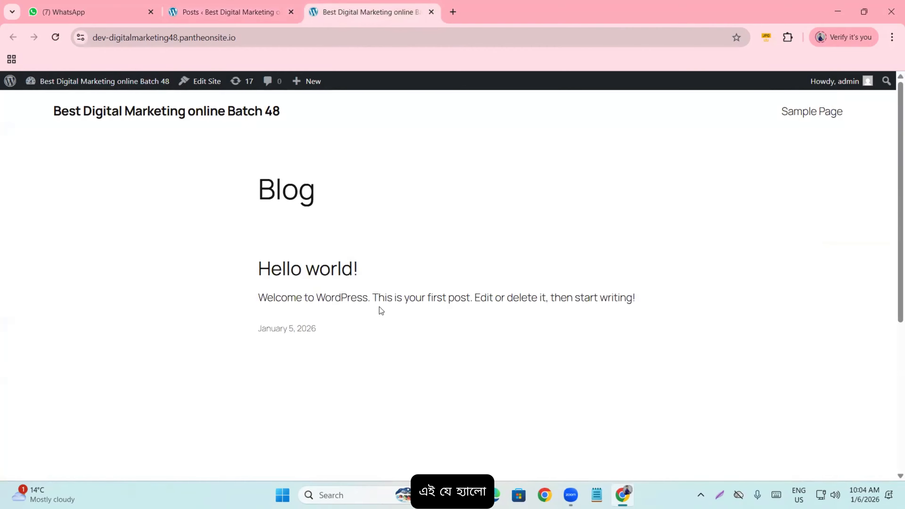
left_click_drag(636, 297, 220, 271)
left_click(220, 272)
scroll(228, 267, "down", 10)
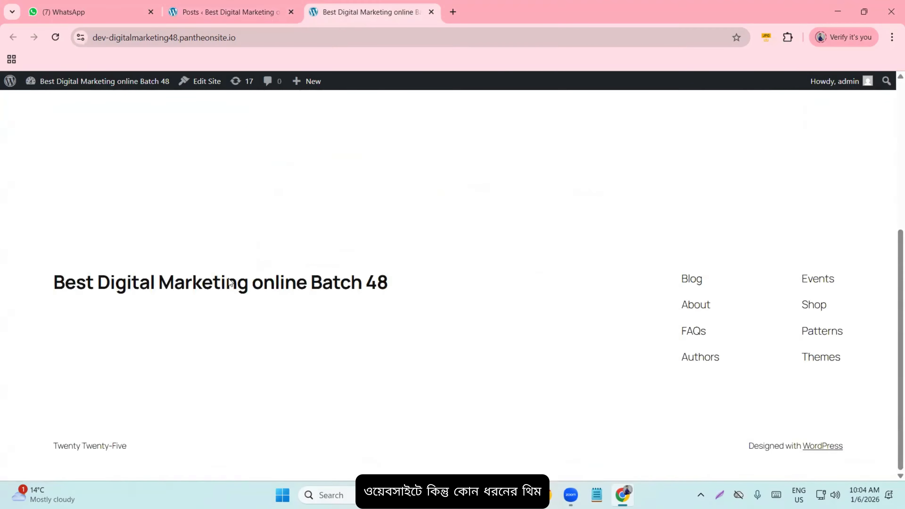
left_click(230, 284)
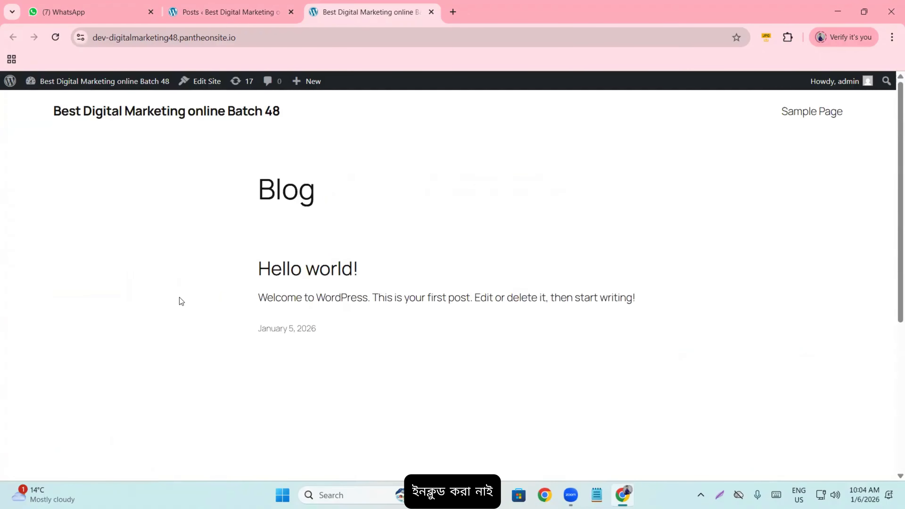
- Scroll through the Blog page and footer, then return to the admin posts tab
scroll(91, 288, "down", 10)
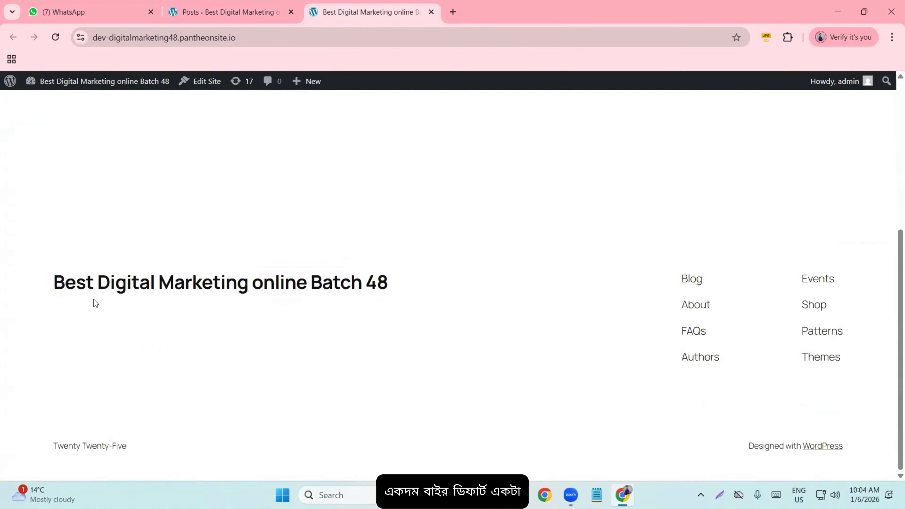
scroll(93, 299, "up", 10)
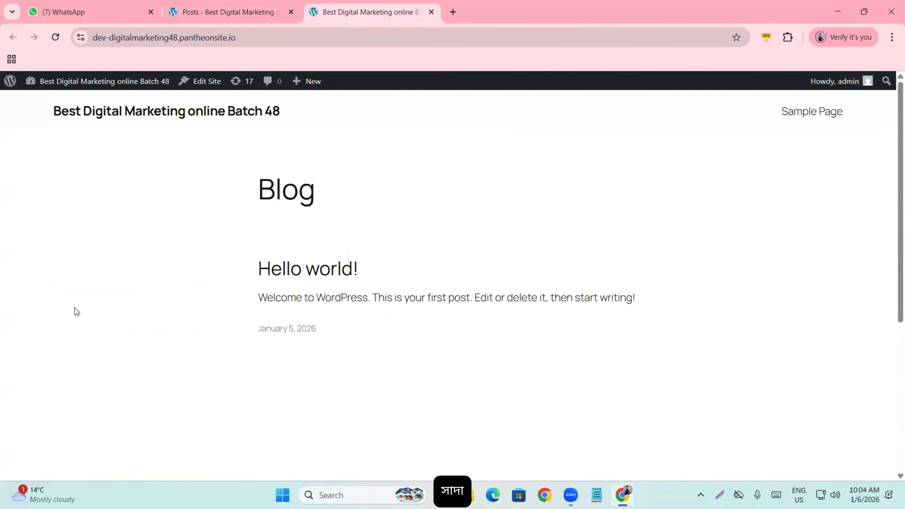
scroll(76, 303, "down", 5)
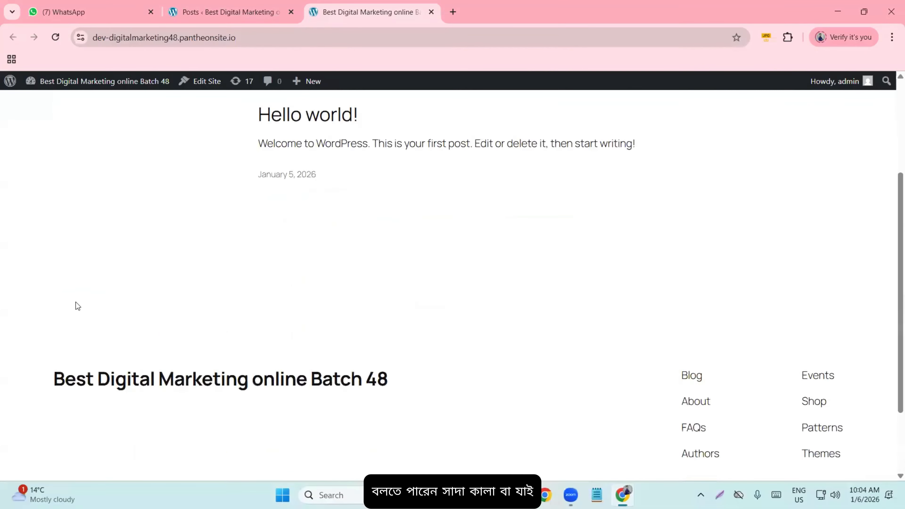
scroll(76, 304, "up", 5)
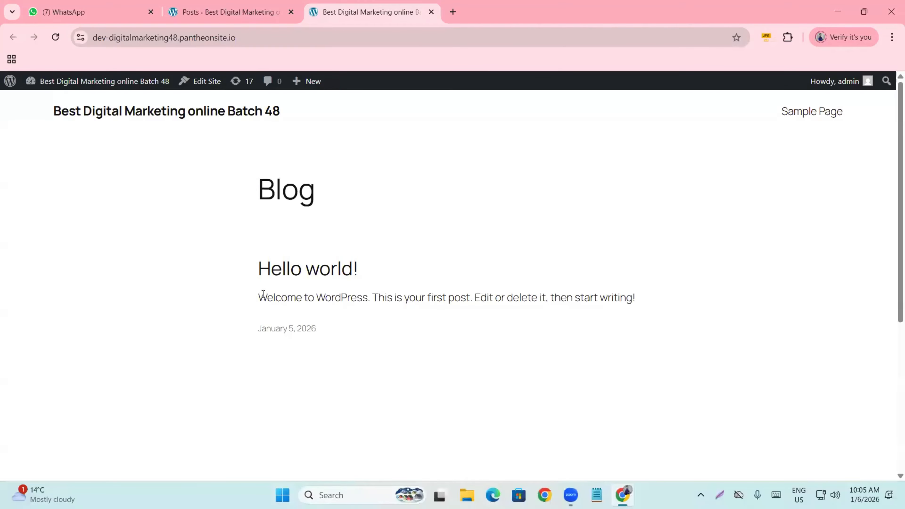
left_click(230, 12)
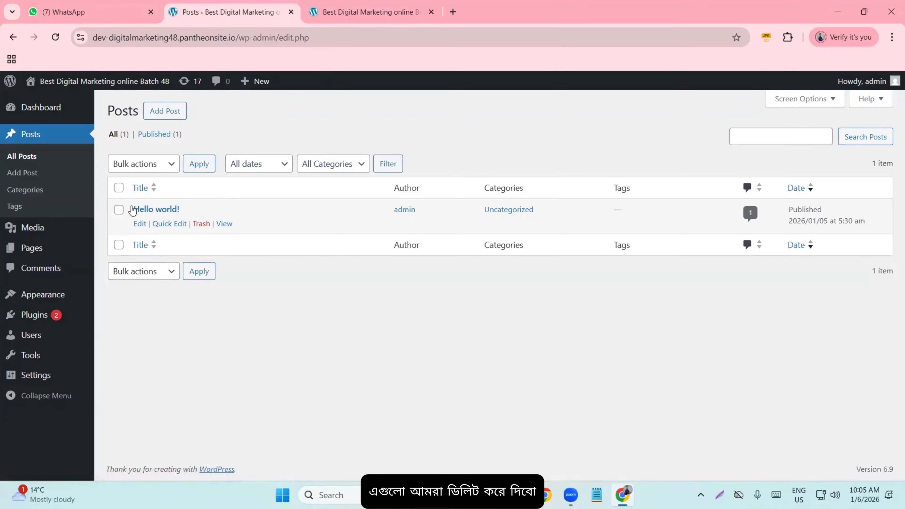
- Move the 'Hello world!' post to the Trash with the Move to Trash bulk action
left_click(118, 210)
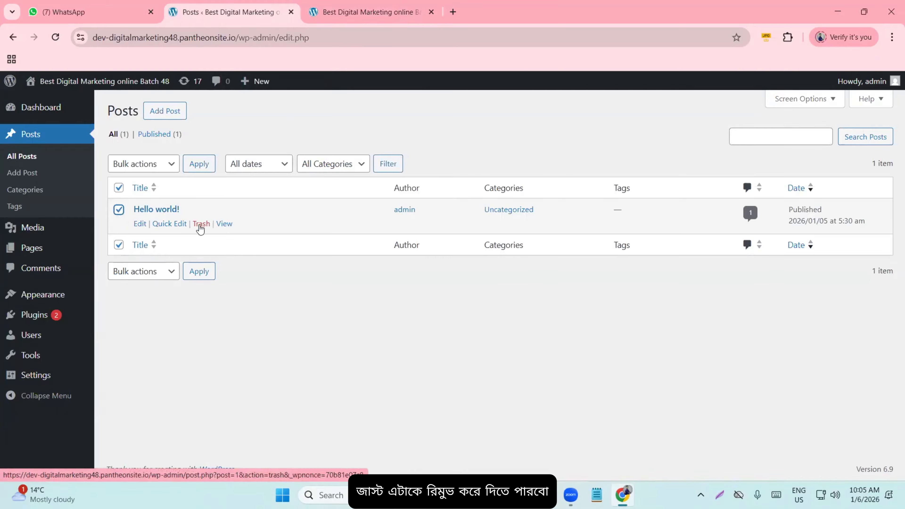
left_click(119, 210)
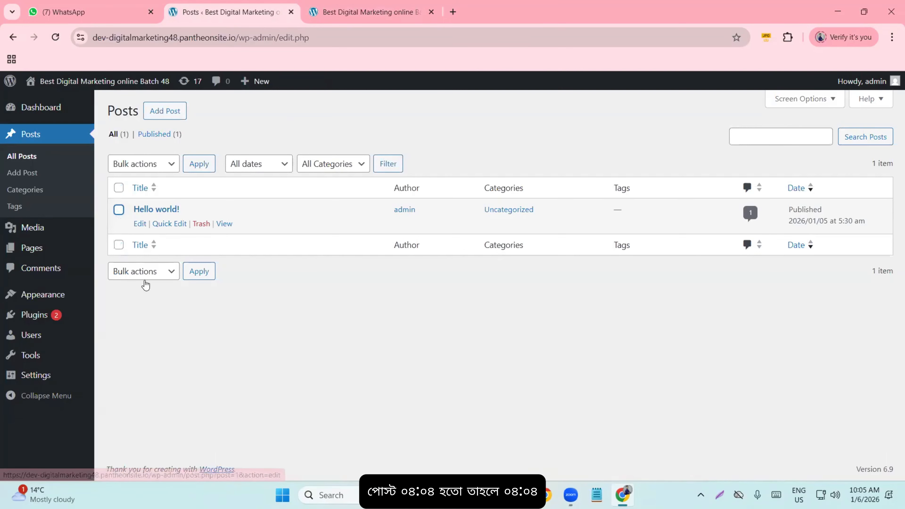
left_click(119, 210)
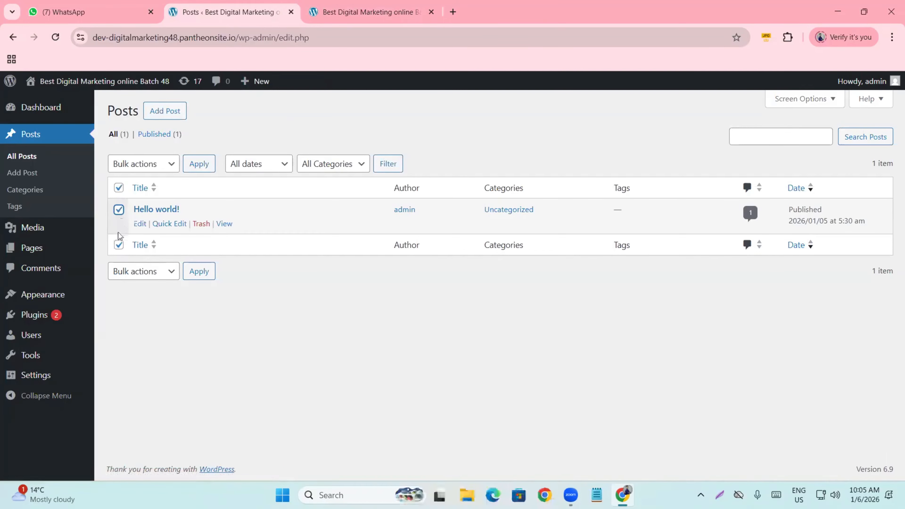
left_click(118, 210)
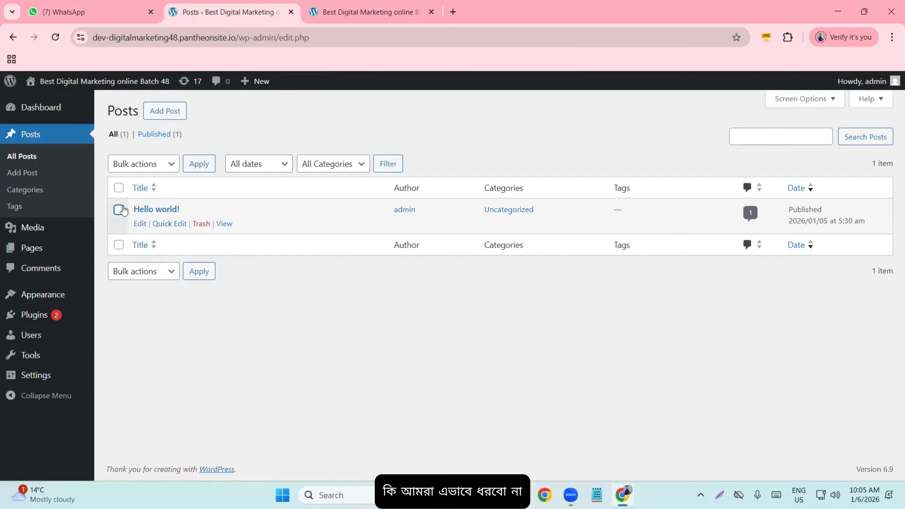
left_click(119, 188)
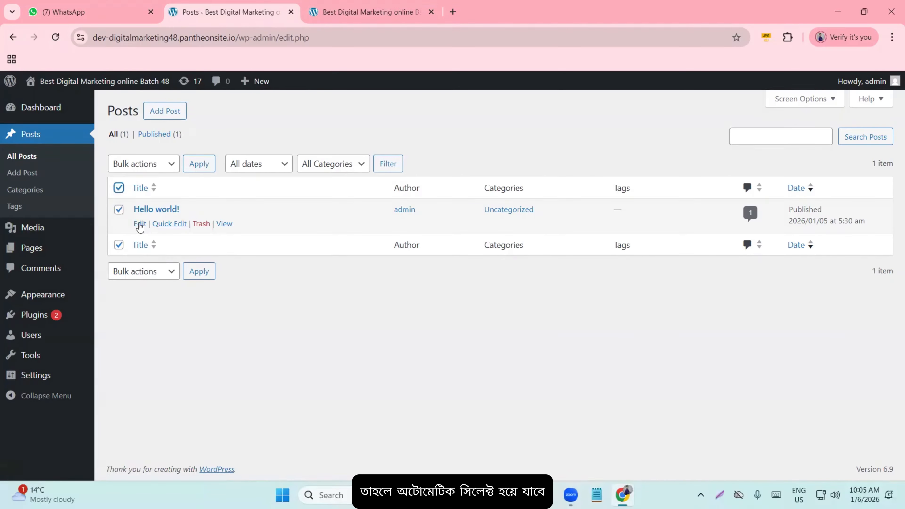
left_click(136, 164)
left_click(142, 213)
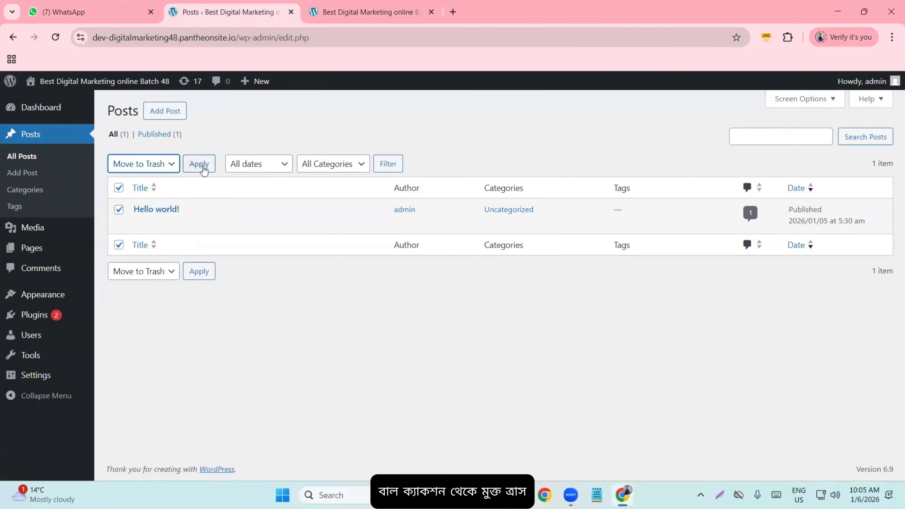
left_click(202, 168)
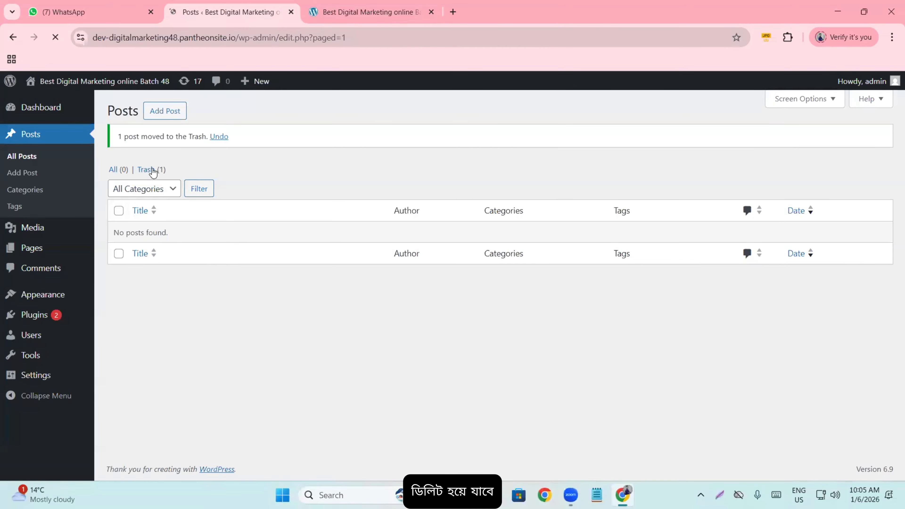
- Permanently delete the trashed post and switch to the live Blog tab
left_click(119, 188)
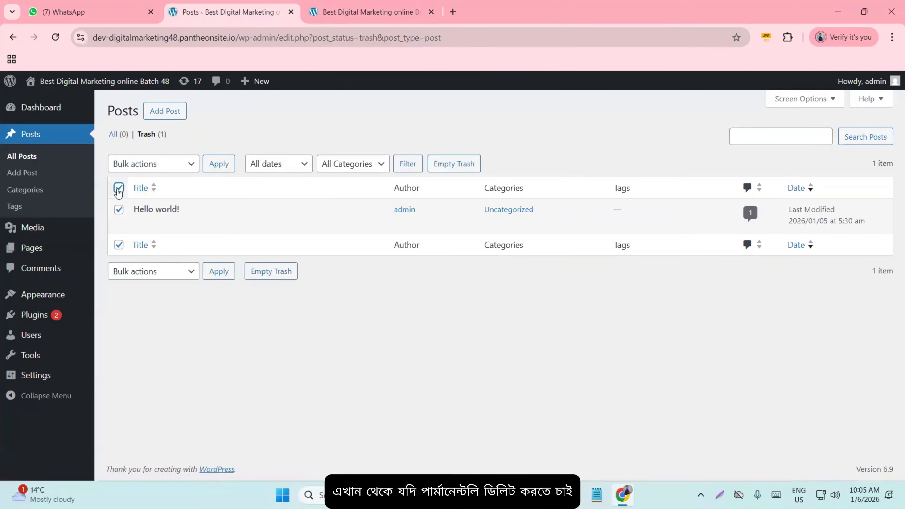
left_click(161, 166)
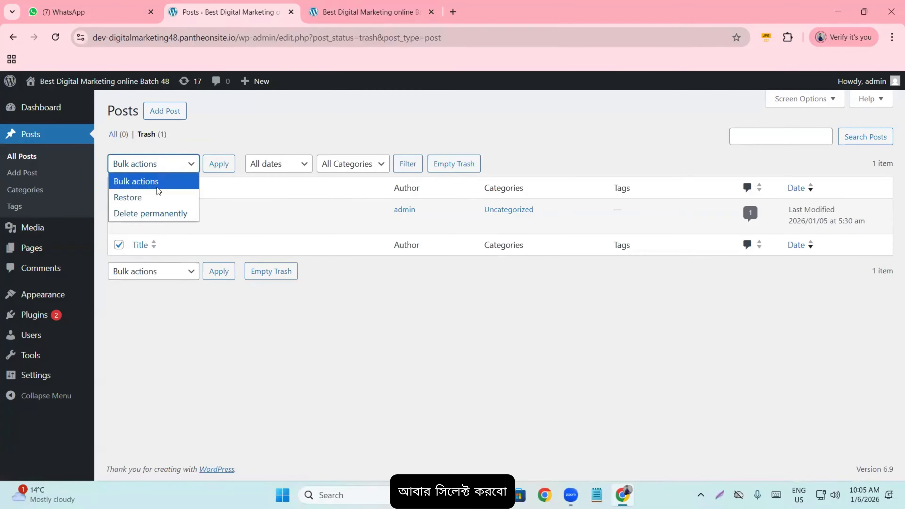
left_click(157, 214)
left_click(219, 165)
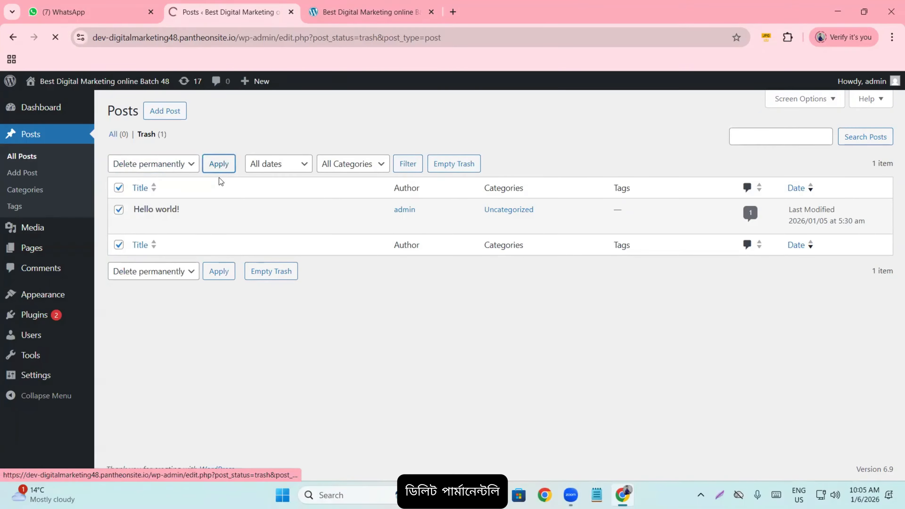
left_click(355, 15)
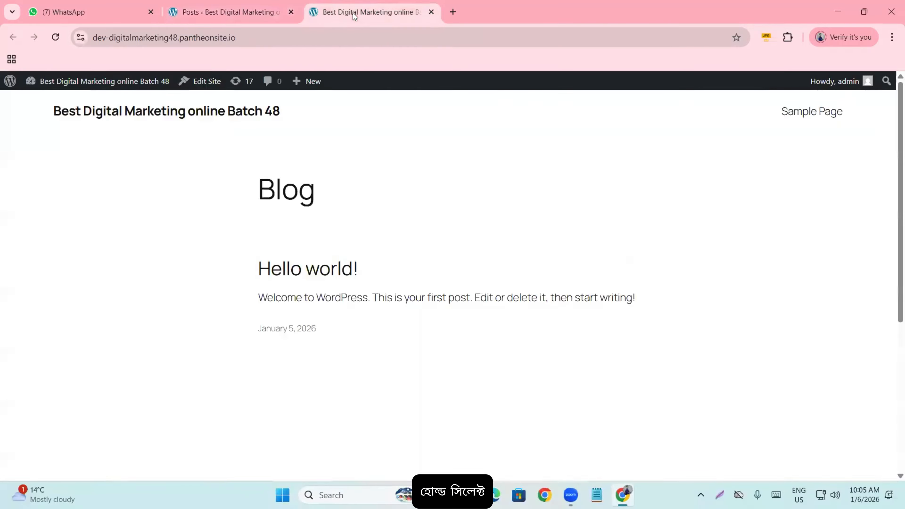
- Reload the Blog page to confirm the 'nothing was found' message, then go back to the admin Posts tab
left_click(53, 42)
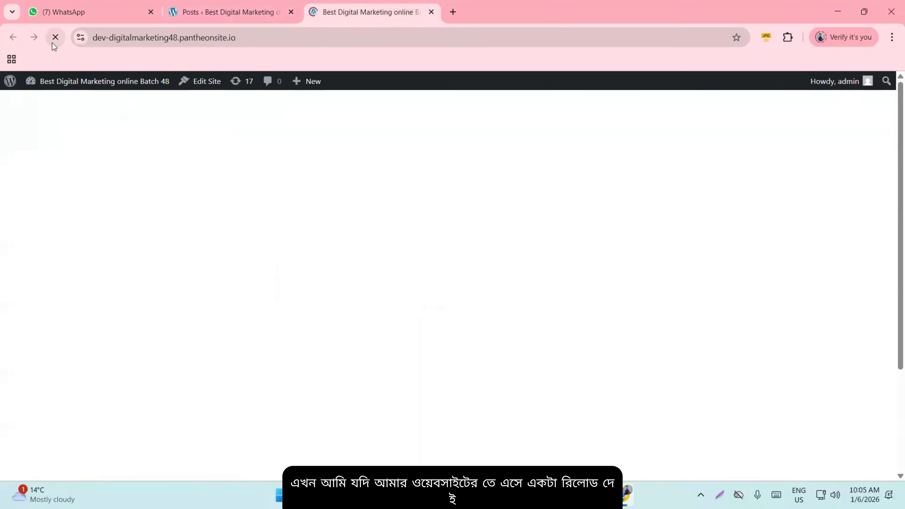
left_click_drag(258, 280, 483, 303)
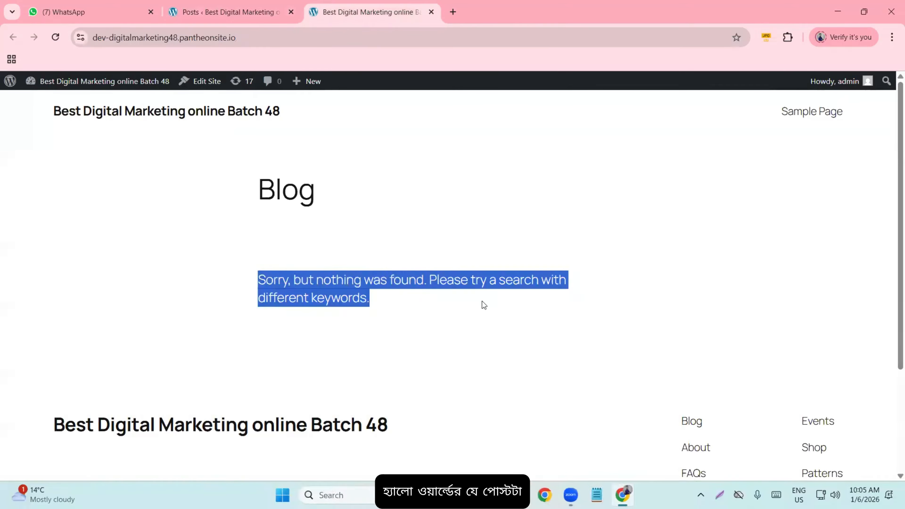
left_click(415, 317)
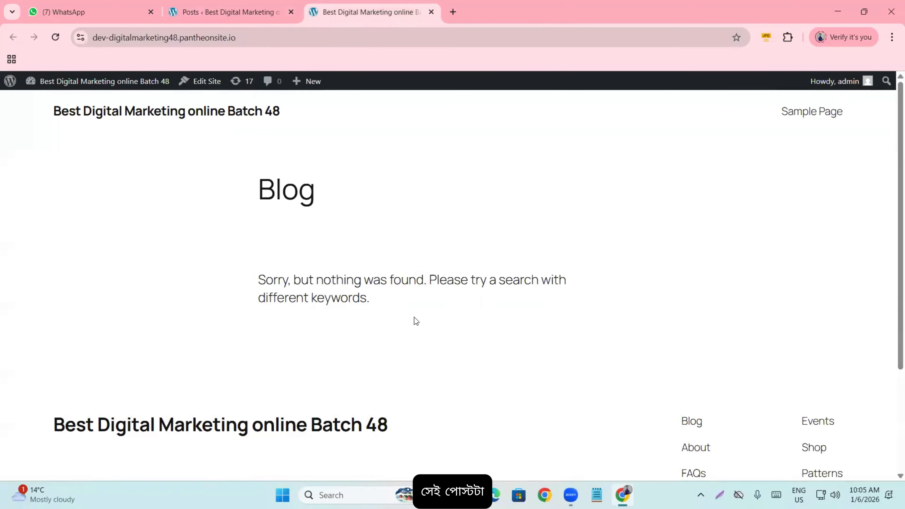
left_click(204, 13)
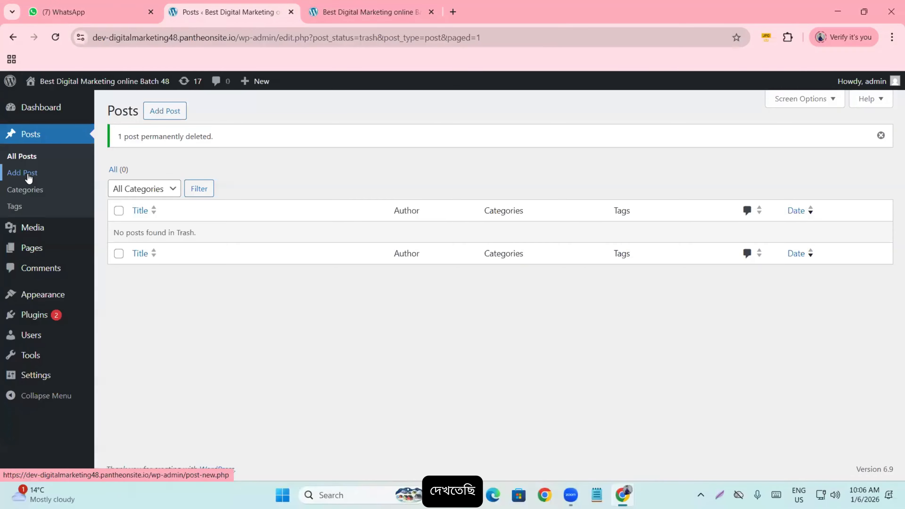
- Open Posts > Categories and put the cursor in the Add Category Name field
left_click(30, 190)
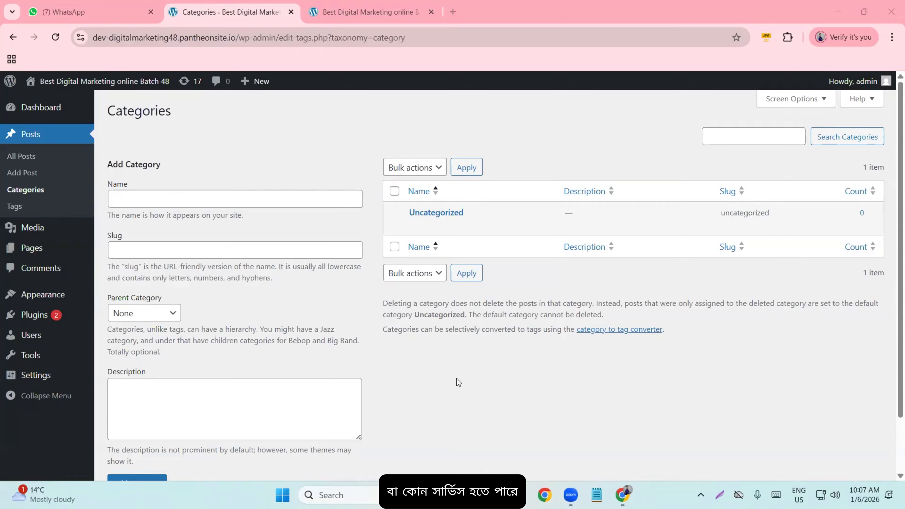
mouse_move(513, 213)
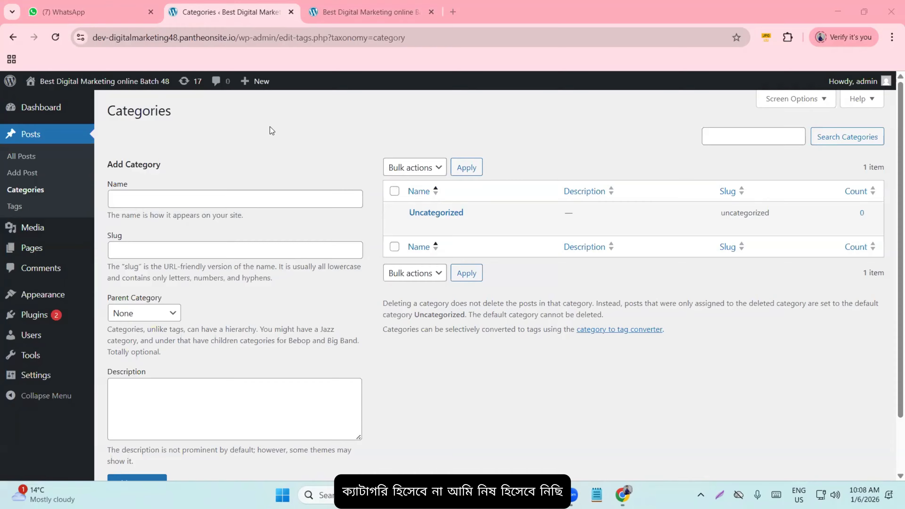
mouse_move(74, 82)
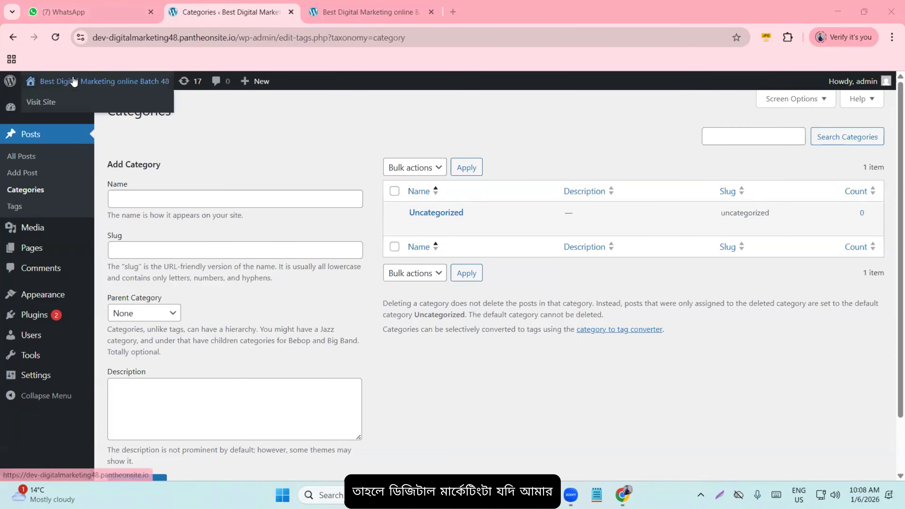
left_click(145, 204)
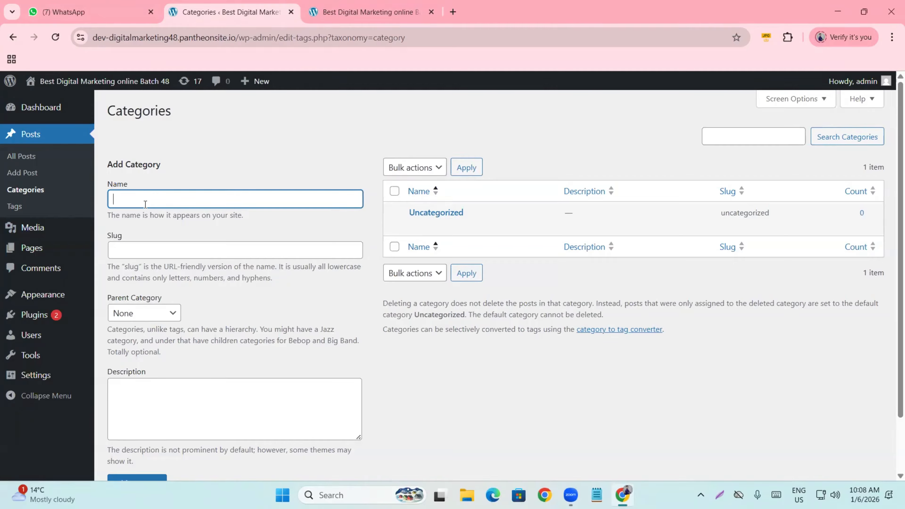
- Add a 'Google Ads' category, fixing the lowercase 'ads' before saving it
type("Go")
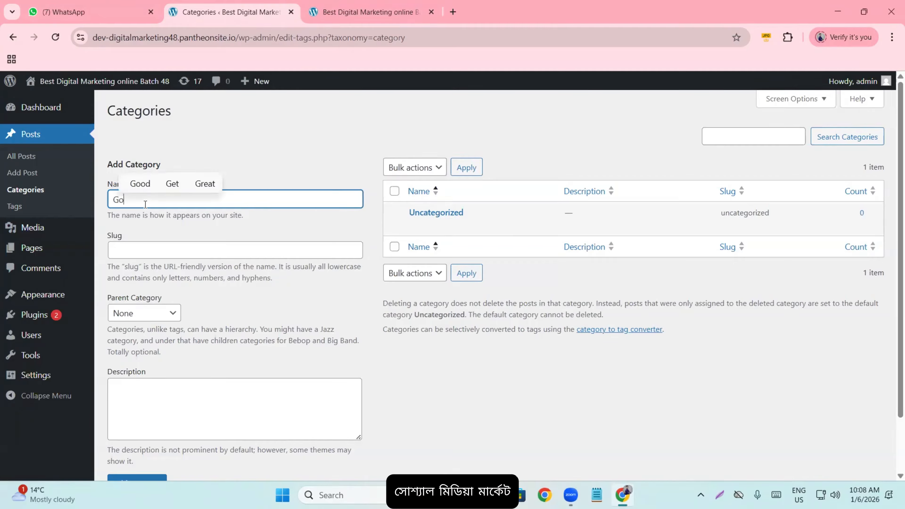
type("ogle ads")
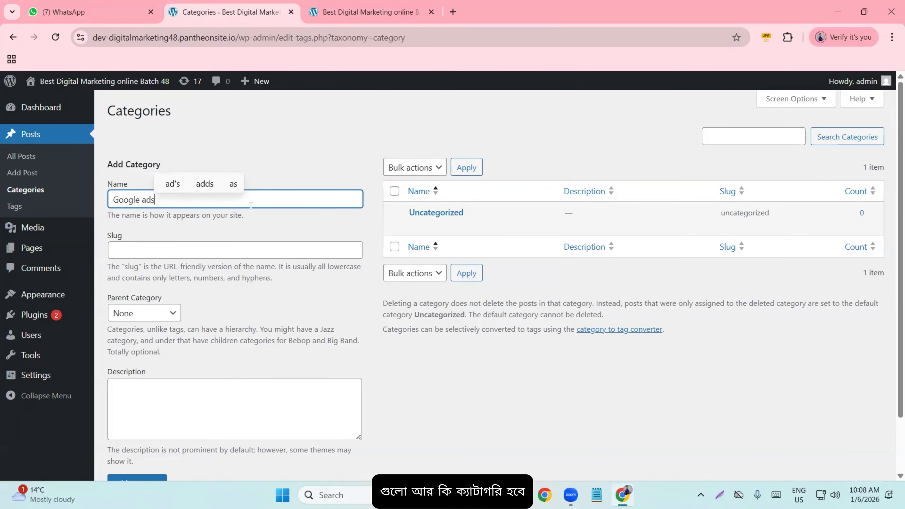
scroll(181, 318, "down", 2)
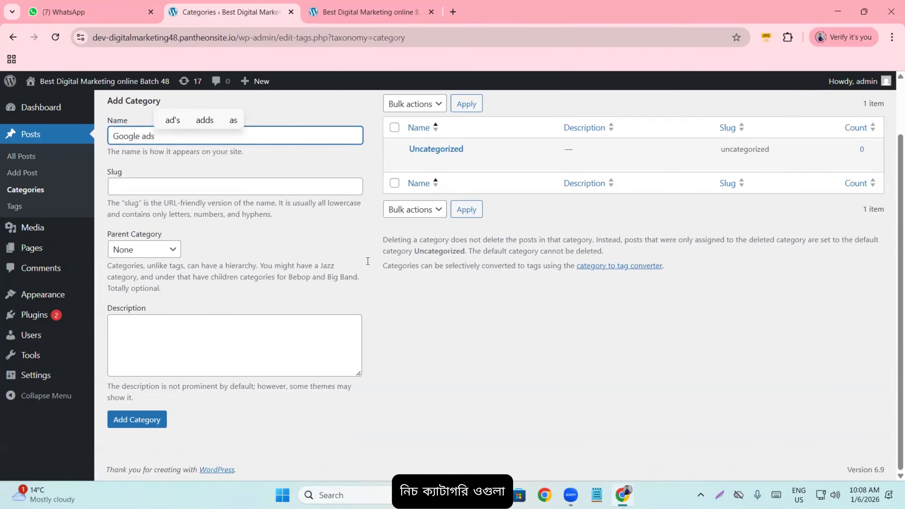
scroll(348, 245, "up", 2)
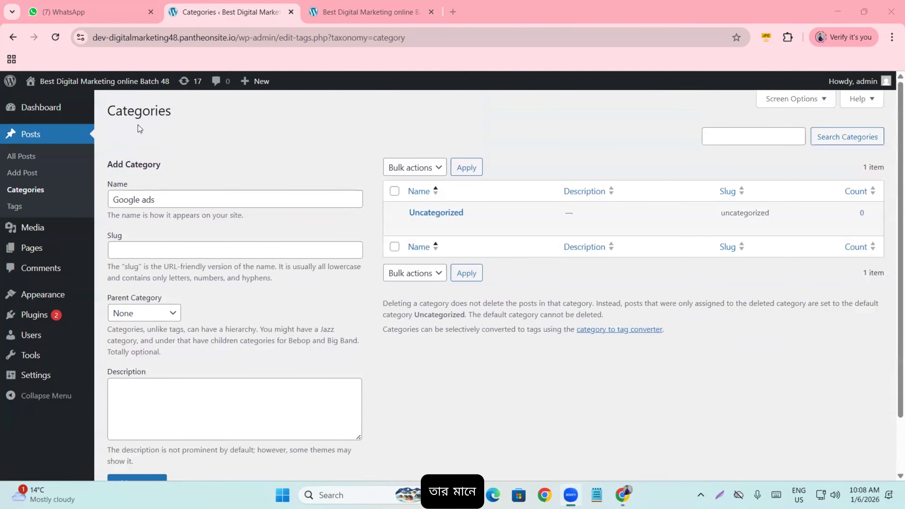
mouse_move(94, 84)
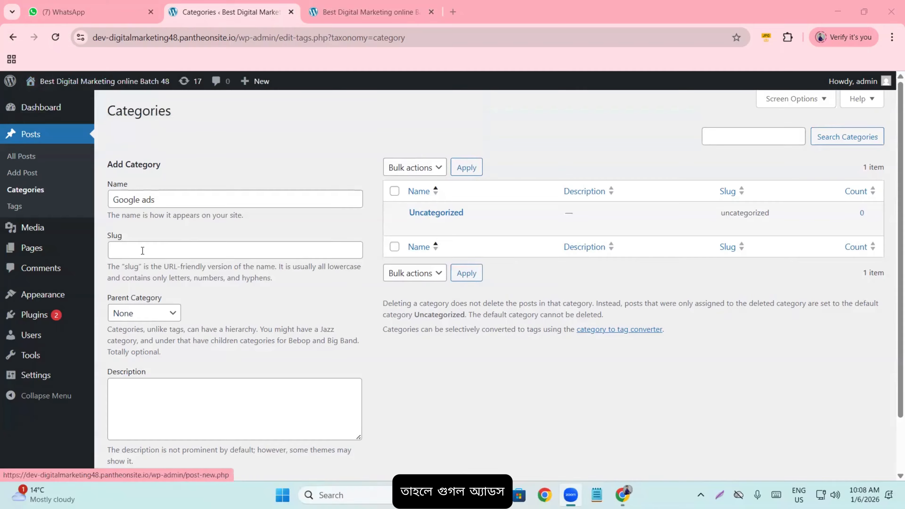
left_click(145, 201)
key("BackSpace")
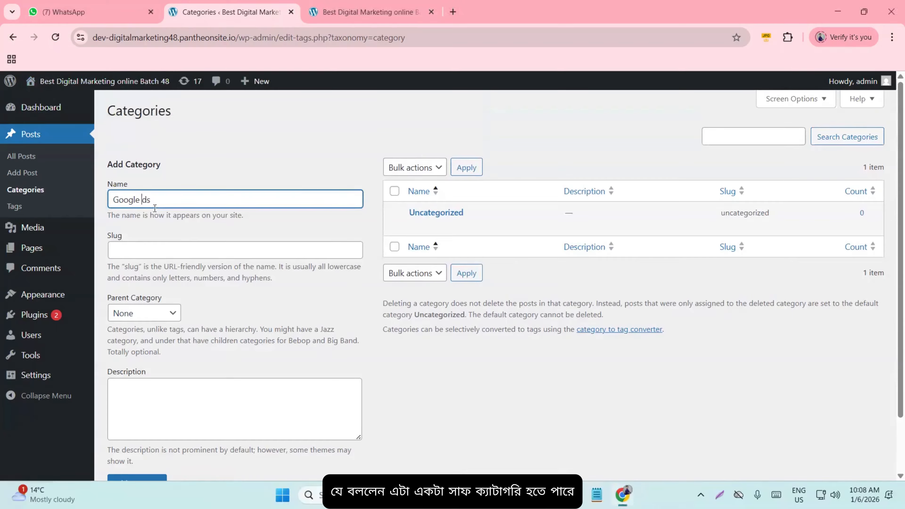
type("A")
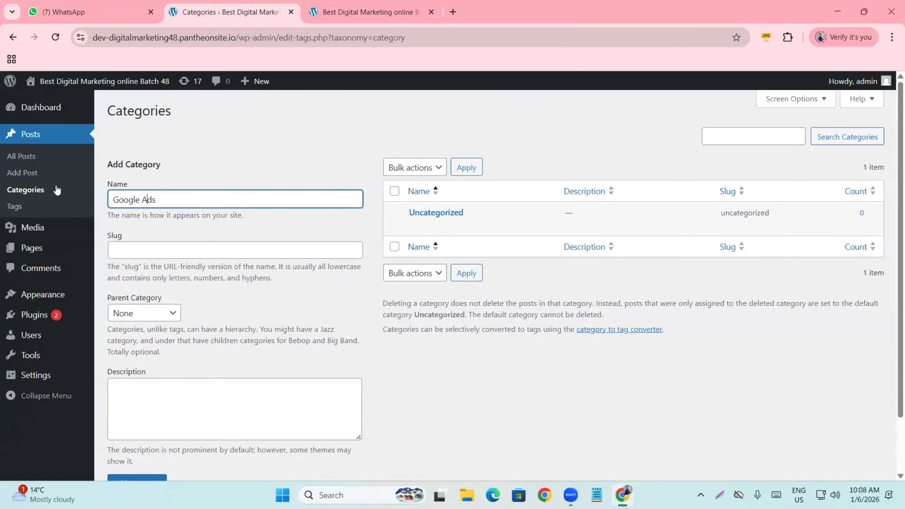
left_click(178, 151)
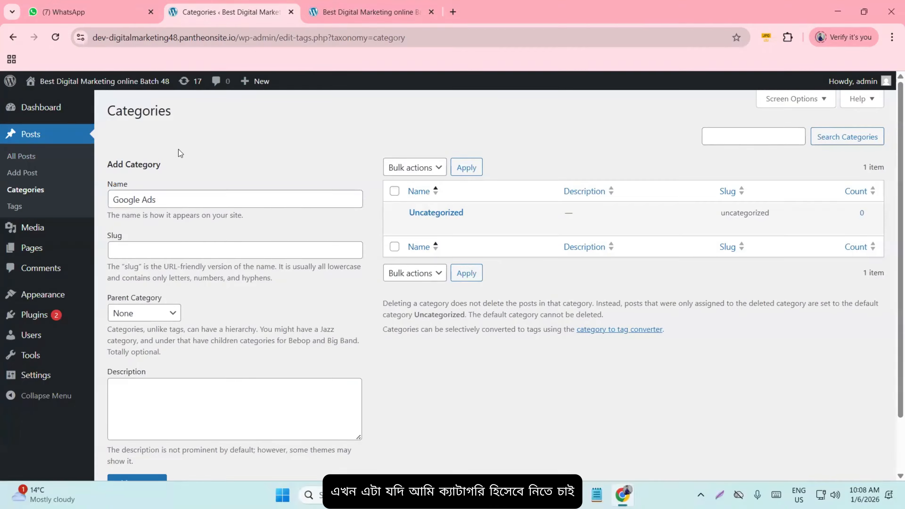
scroll(164, 171, "down", 2)
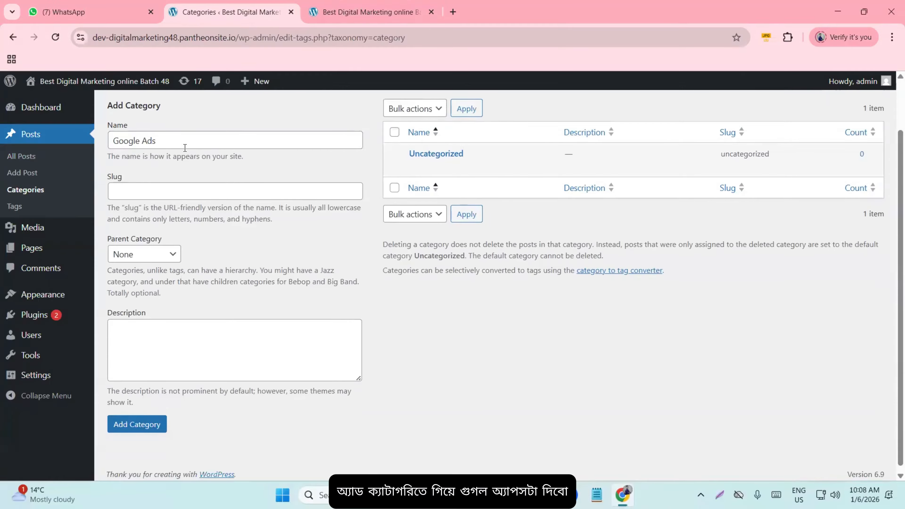
left_click(160, 421)
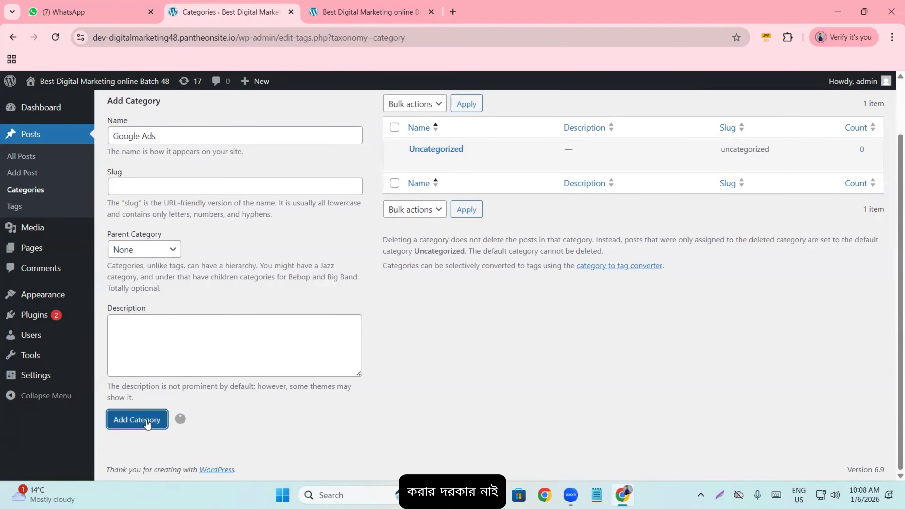
scroll(390, 238, "up", 3)
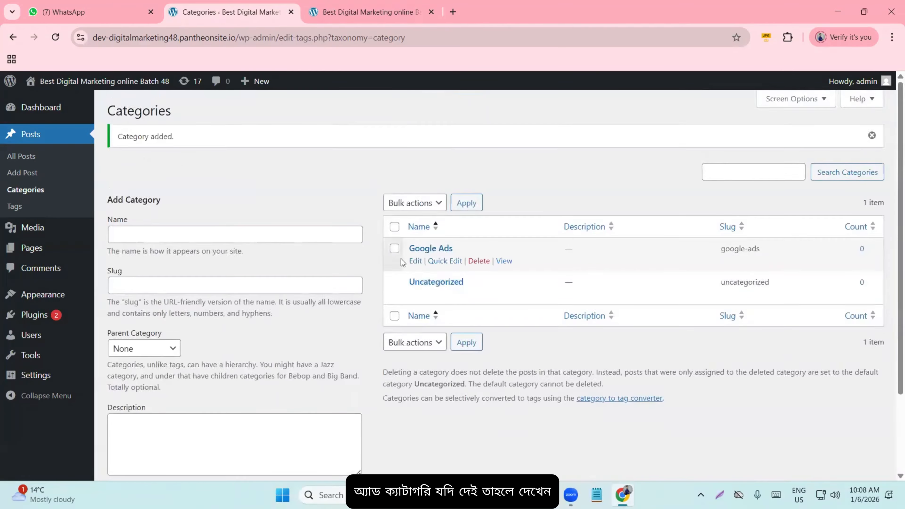
- Create the categories 'Facebook Marketing' (facebook-marketing) and 'SEO' (seo), each with 0 posts
left_click(162, 239)
type("Faceb")
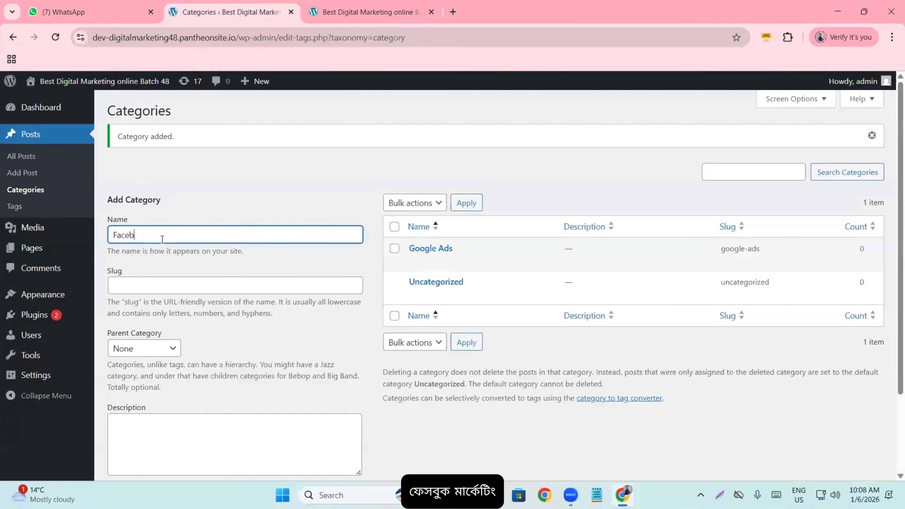
type("ook Marketing")
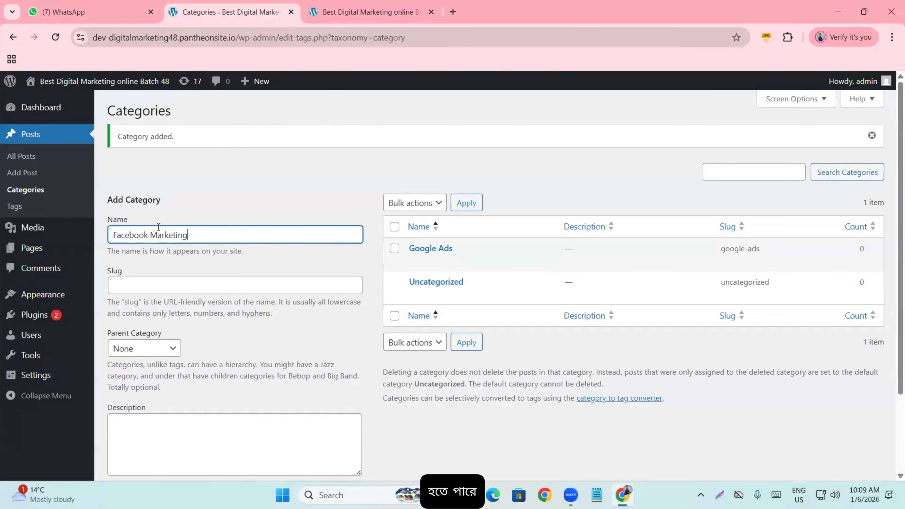
scroll(163, 239, "down", 3)
left_click(132, 426)
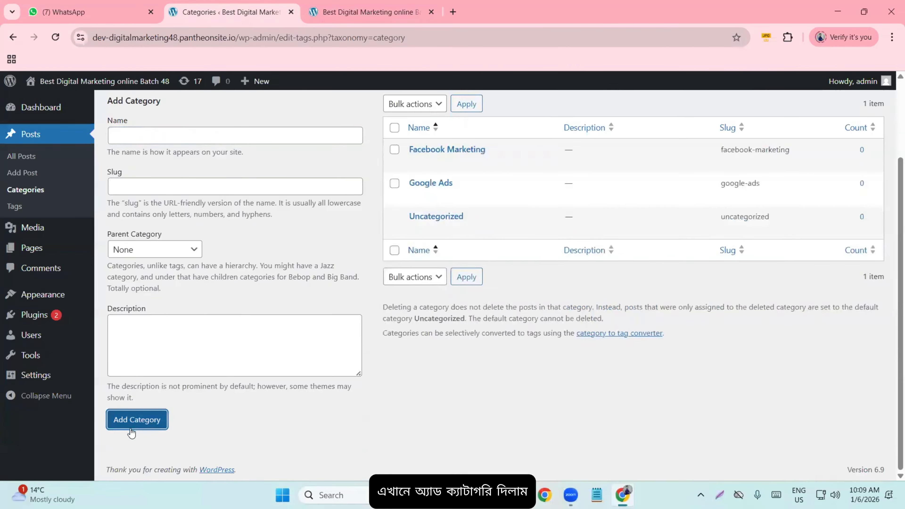
scroll(246, 356, "up", 1)
left_click(163, 200)
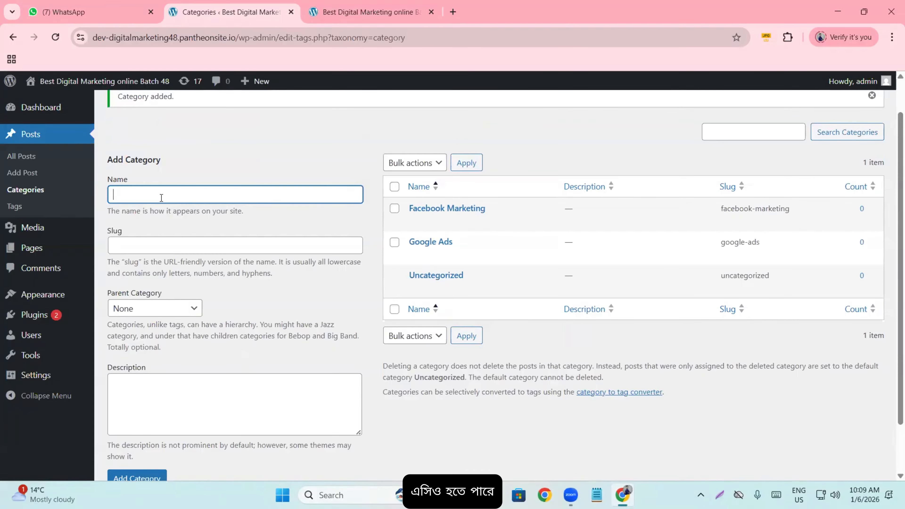
type("SEO")
scroll(149, 393, "down", 2)
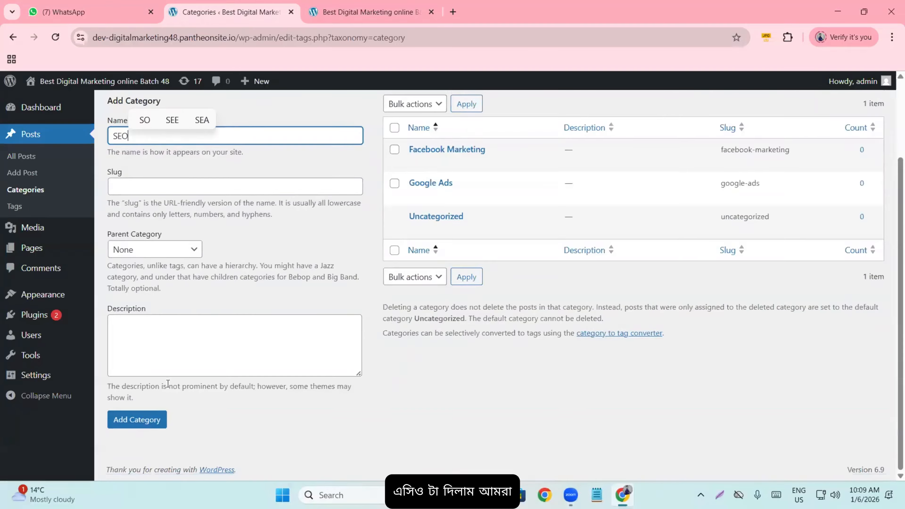
left_click(145, 420)
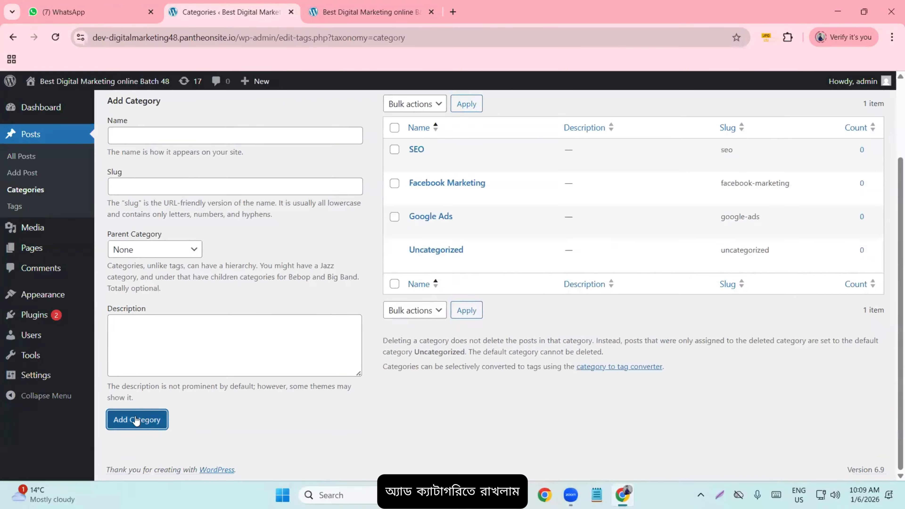
scroll(164, 321, "up", 2)
left_click(175, 231)
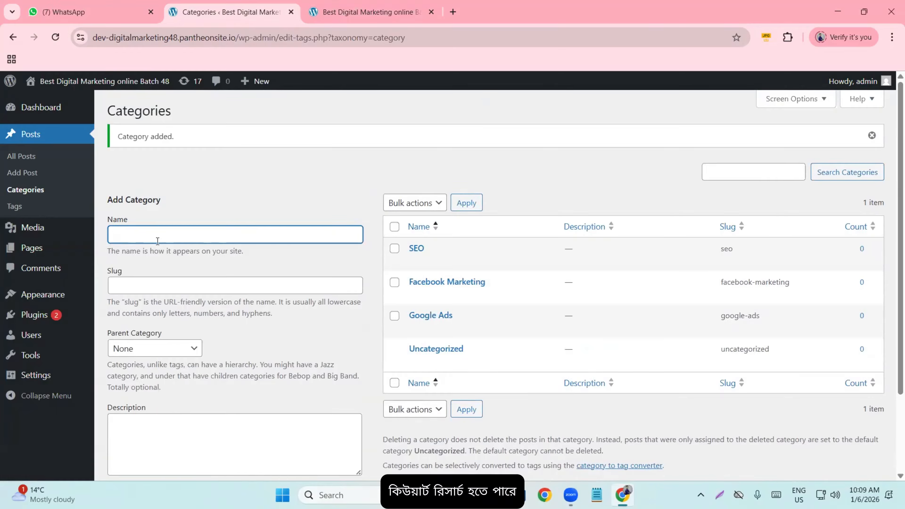
- Add categories 'On page seo' and 'Search Engine Marketing', bringing the list to six
type("On page ")
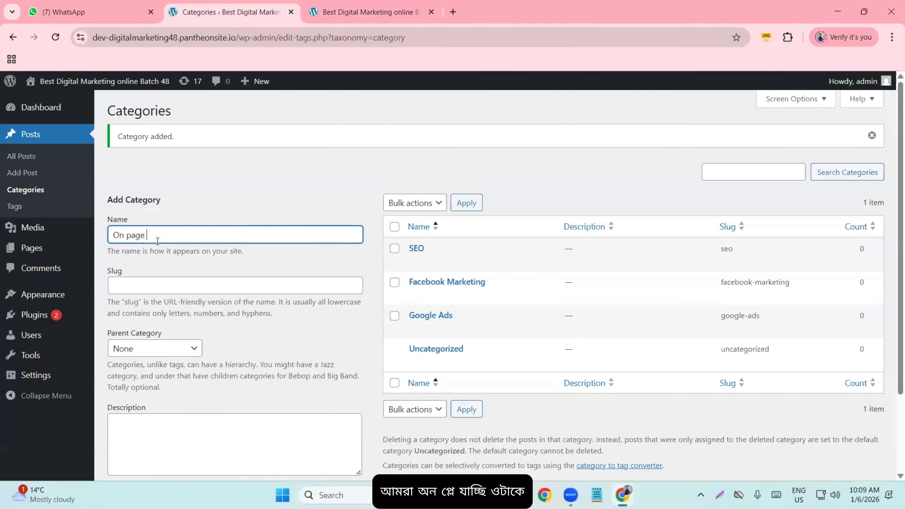
type("se")
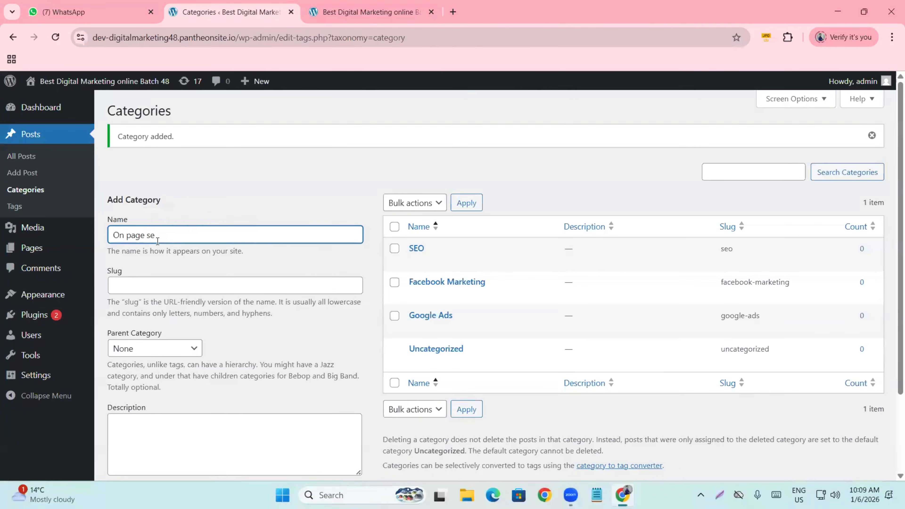
type("o")
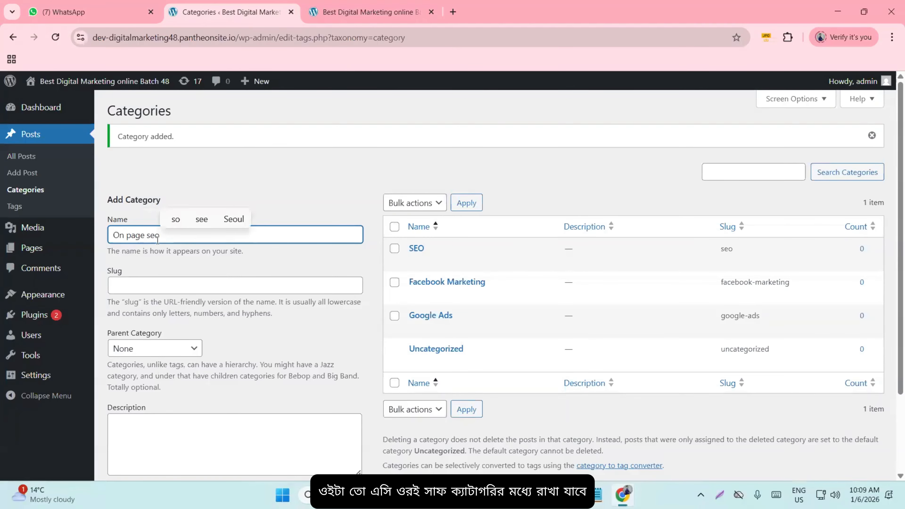
scroll(160, 246, "down", 3)
left_click(139, 420)
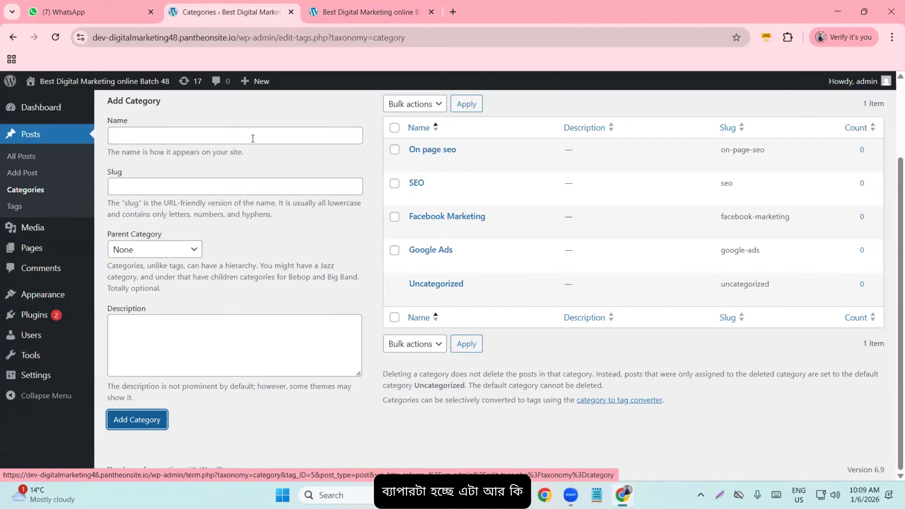
left_click(221, 138)
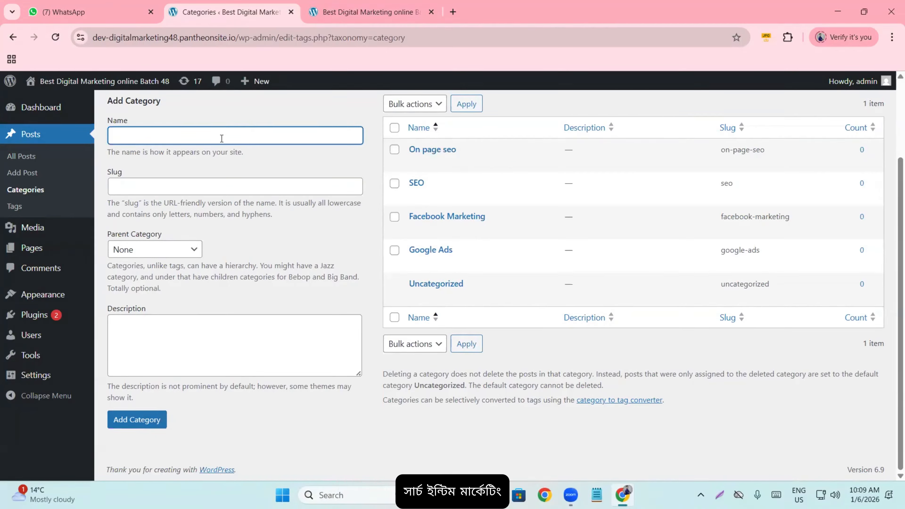
type("Se")
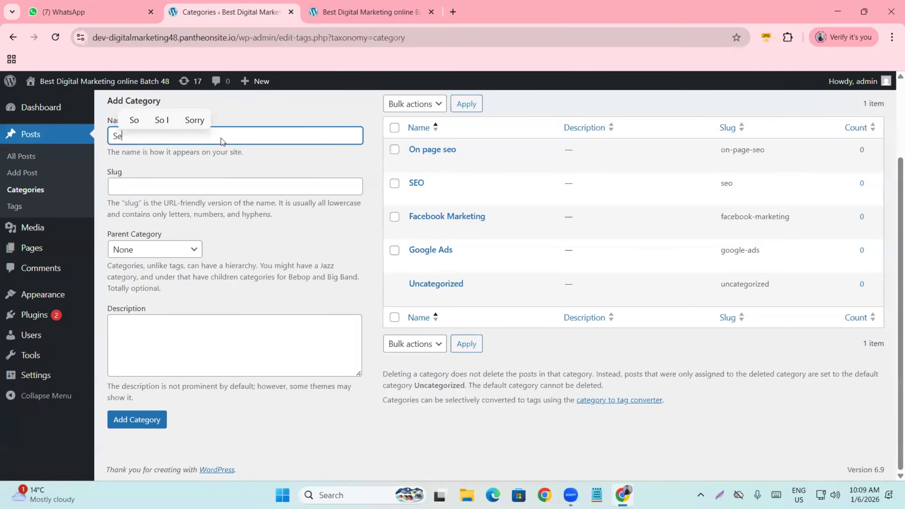
type("arch E")
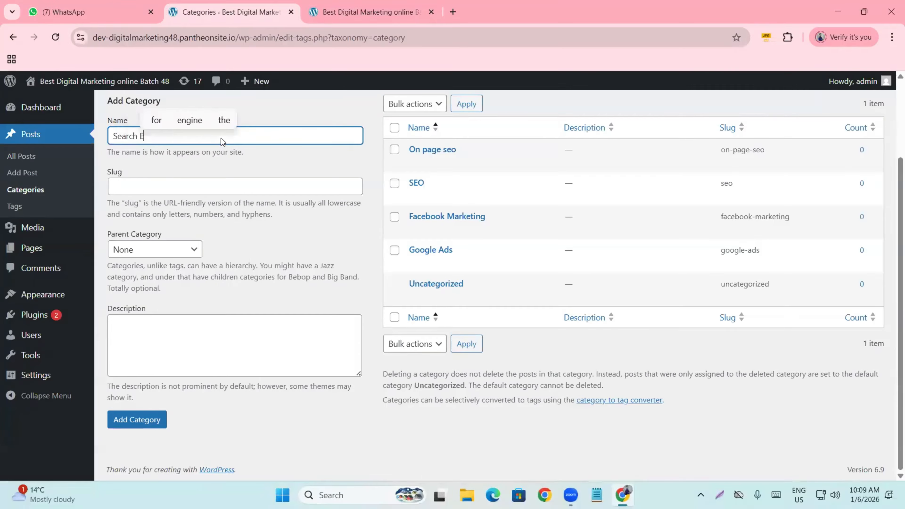
type("ngine ")
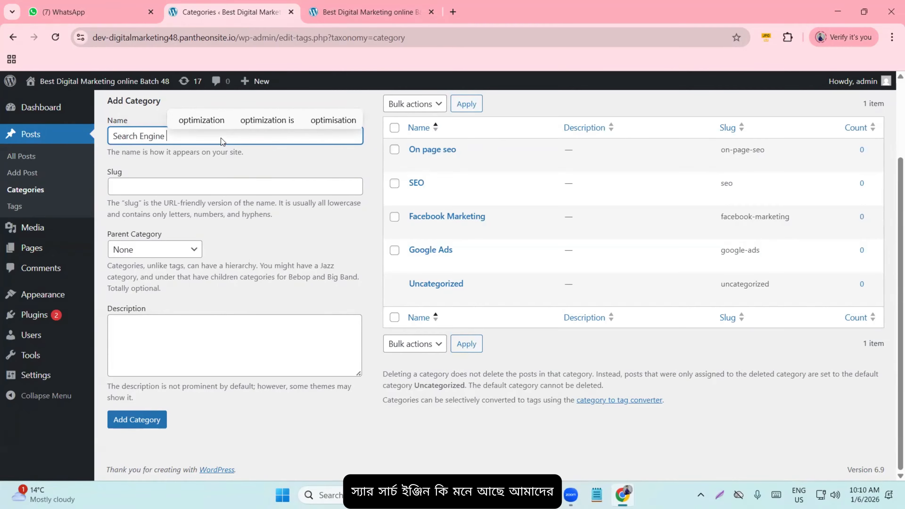
type("Marketing")
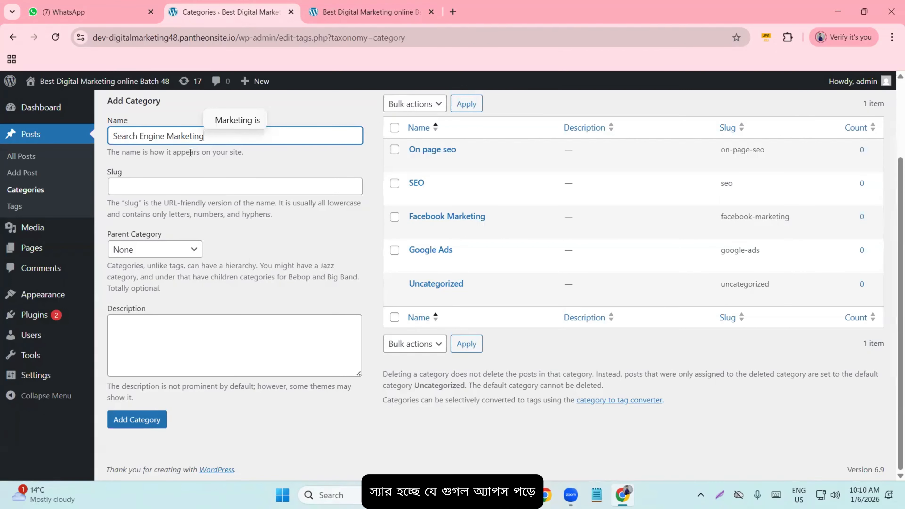
left_click(150, 423)
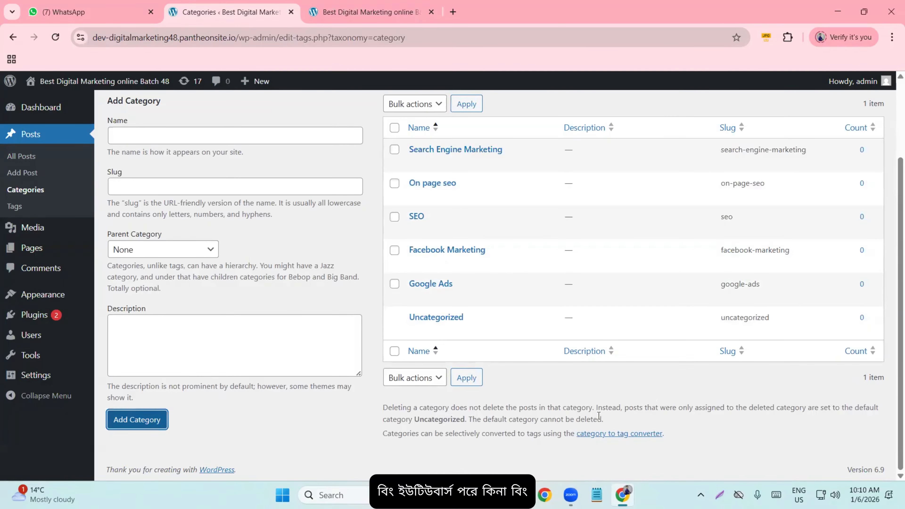
scroll(352, 329, "up", 3)
scroll(393, 317, "down", 3)
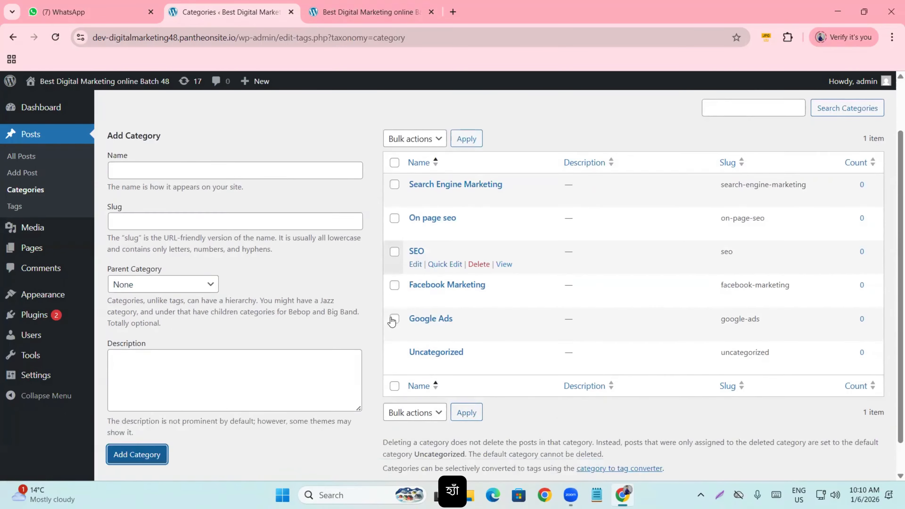
scroll(202, 261, "up", 2)
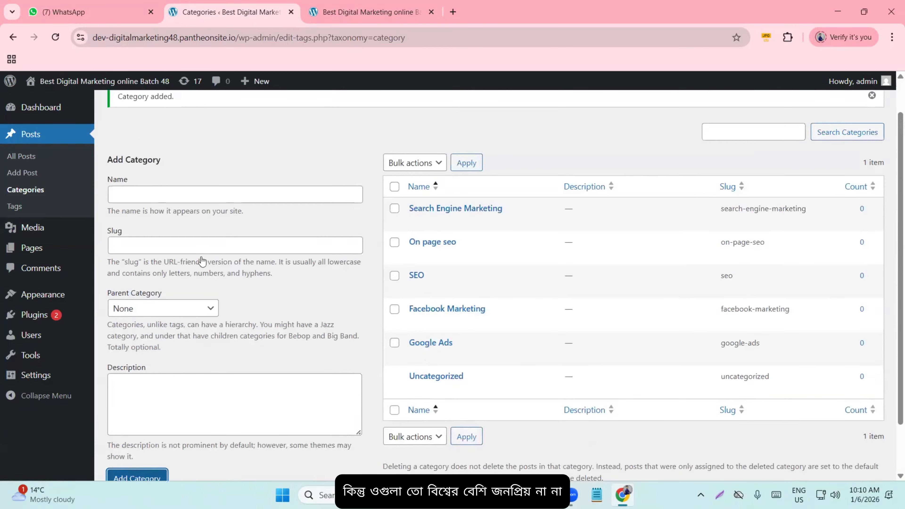
- Open a blank new browser tab beside the WordPress Categories page
left_click(154, 195)
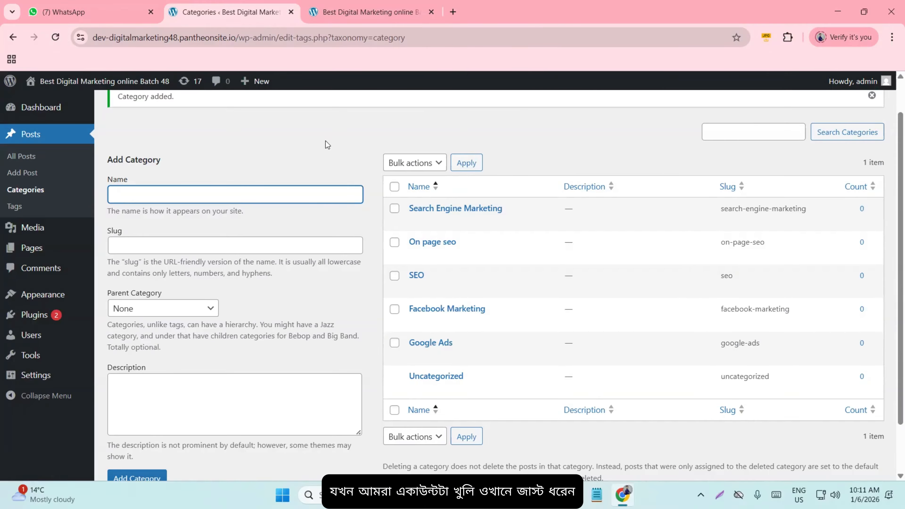
left_click(452, 16)
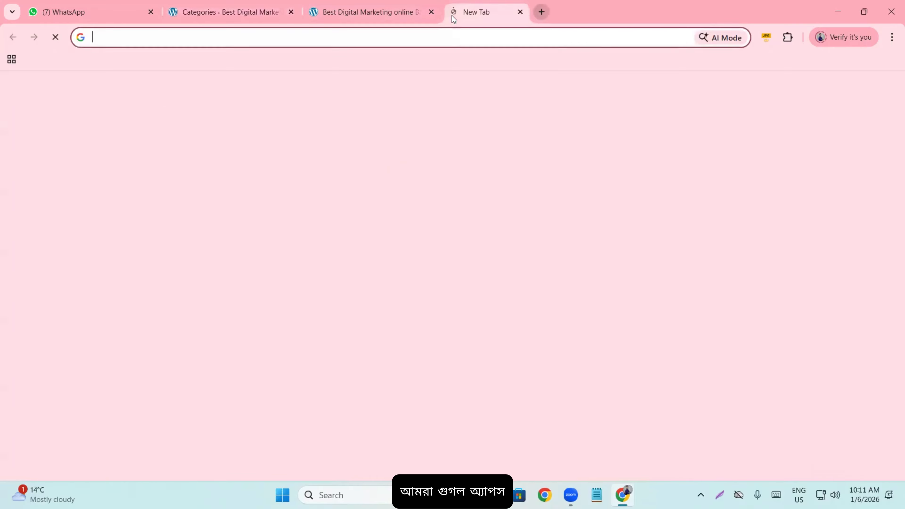
- Search Google for 'google ads', then search 'bing ads' in another new tab
type("google ads")
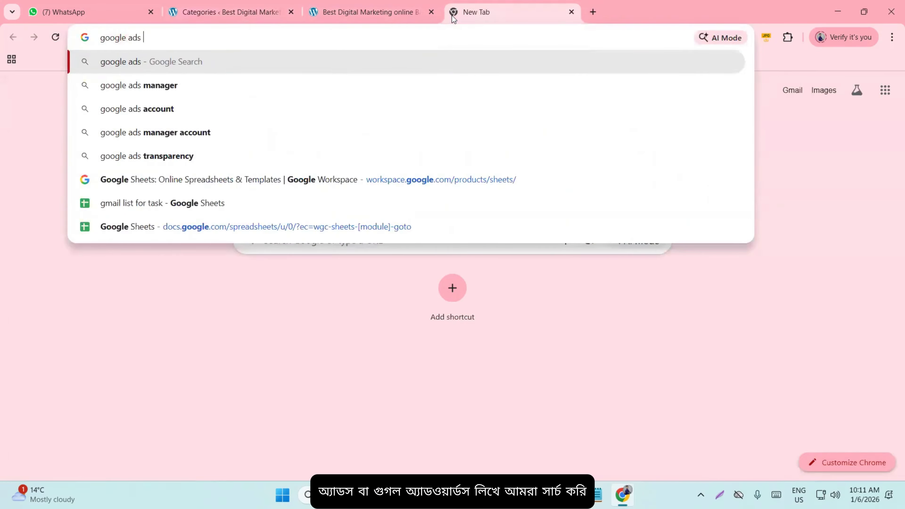
key("Return")
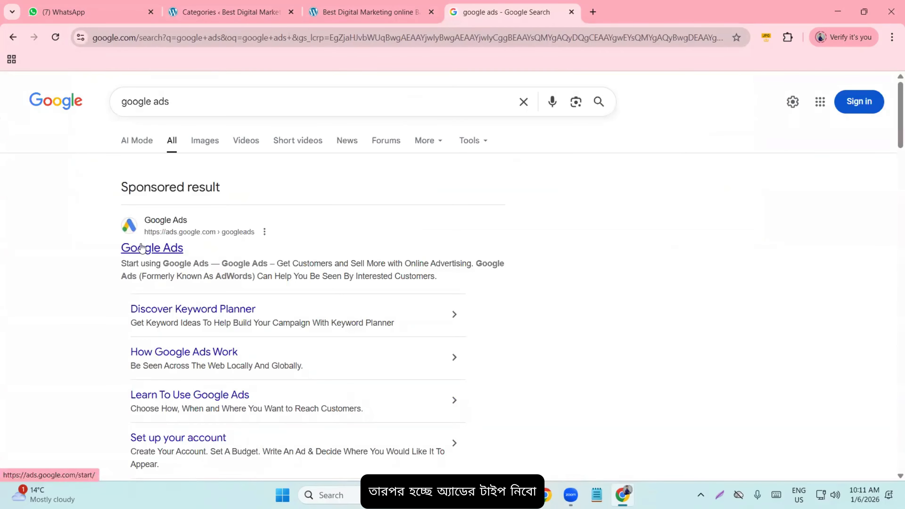
left_click(593, 17)
type("bing ads")
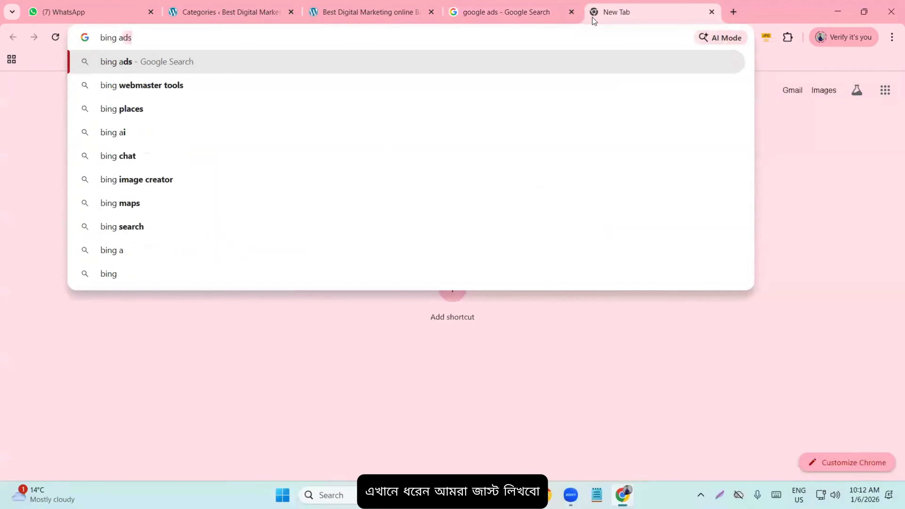
key("Return")
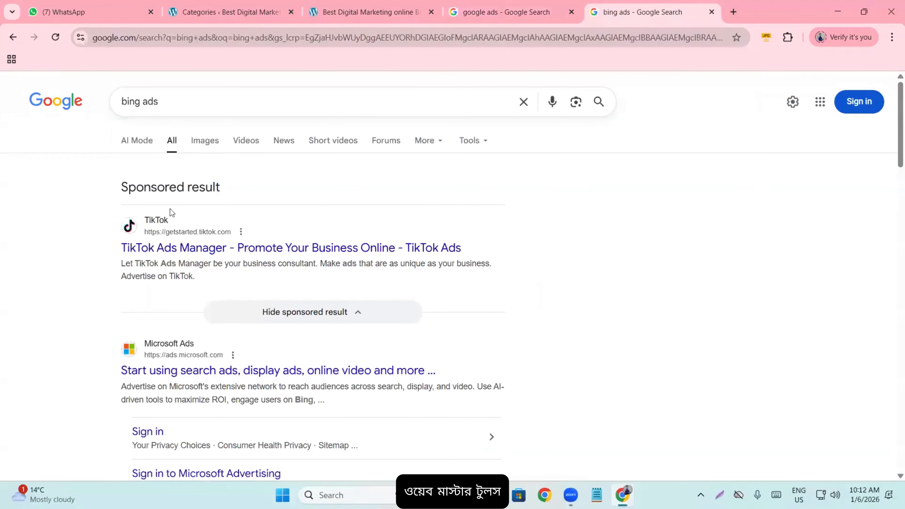
- Refine the query to 'bing adwords' so Microsoft Ads appears first
scroll(172, 219, "down", 10)
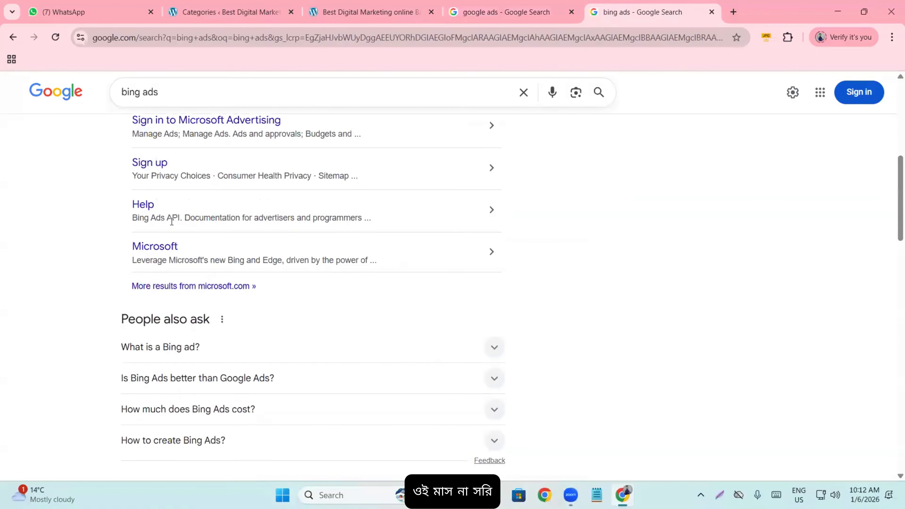
scroll(168, 222, "down", 10)
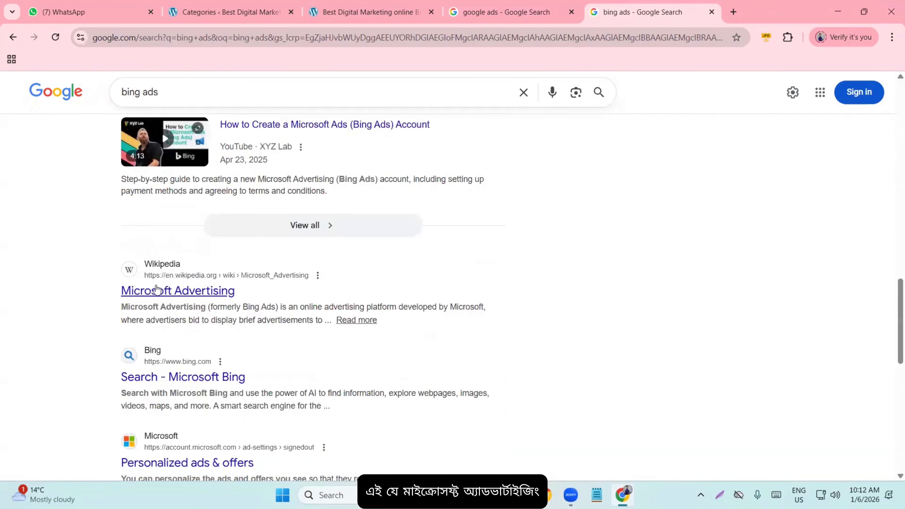
scroll(196, 208, "up", 5)
left_click(179, 100)
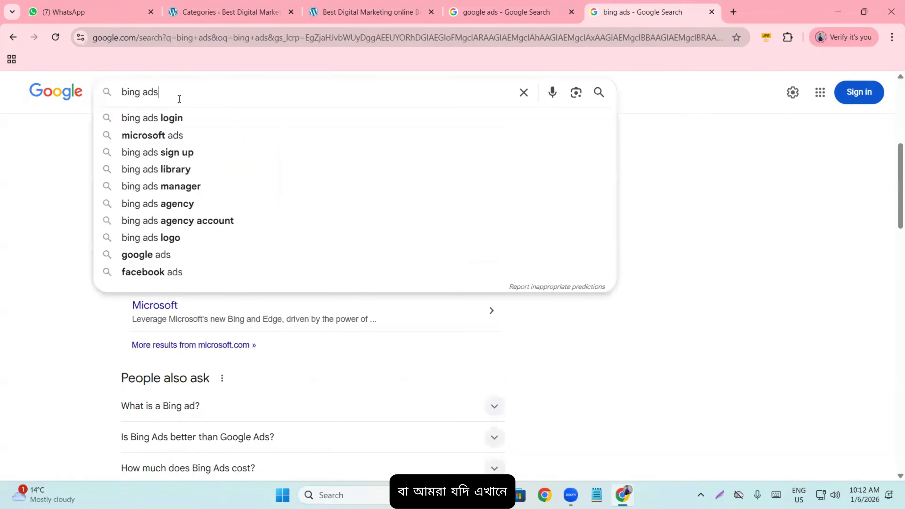
key("BackSpace")
type("word")
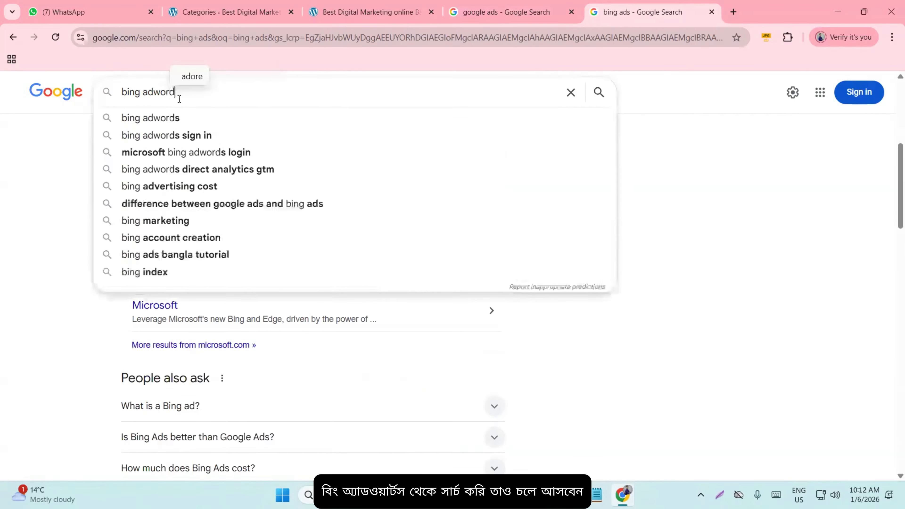
type("s")
key("Return")
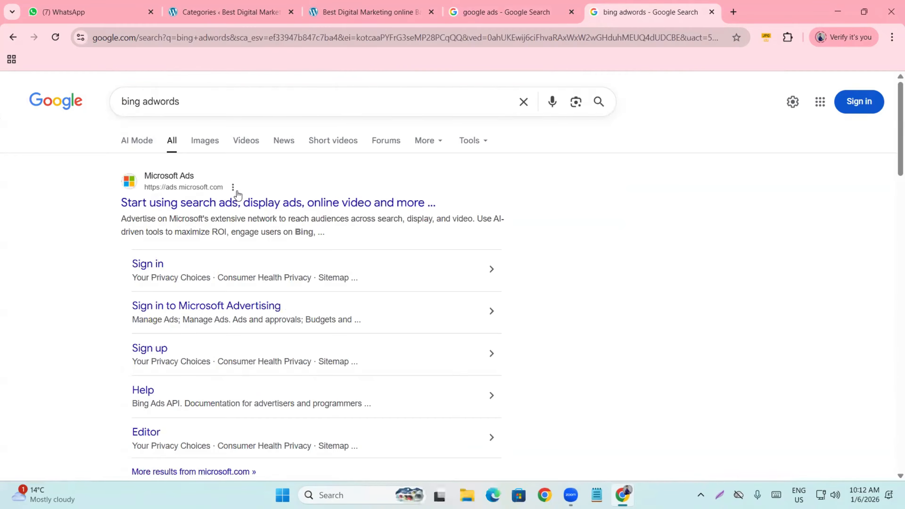
- Browse the Microsoft Ads sign-in page, then close it and the google ads results tab
left_click(239, 206)
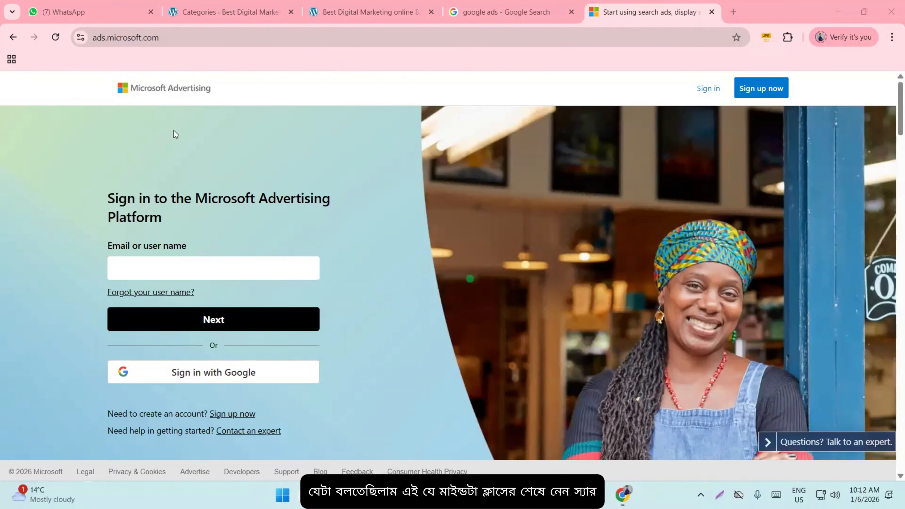
scroll(176, 135, "down", 5)
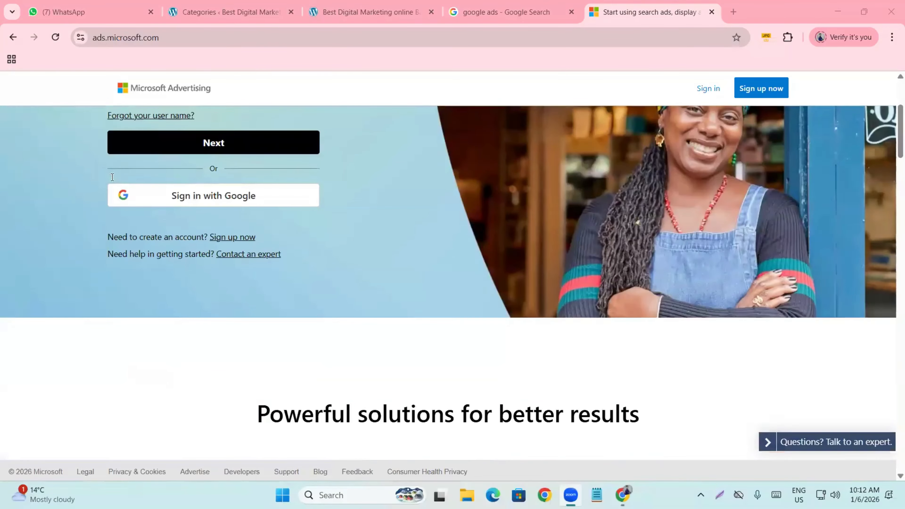
scroll(113, 178, "up", 5)
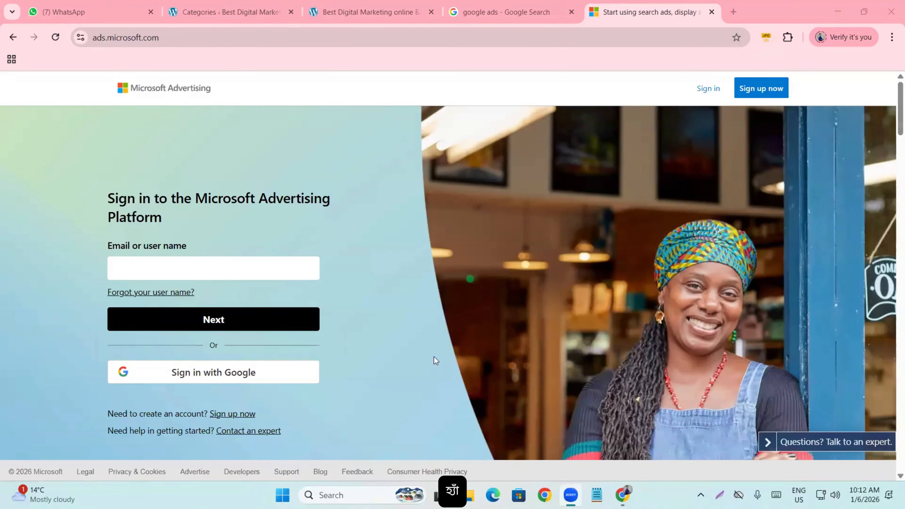
scroll(257, 243, "down", 12)
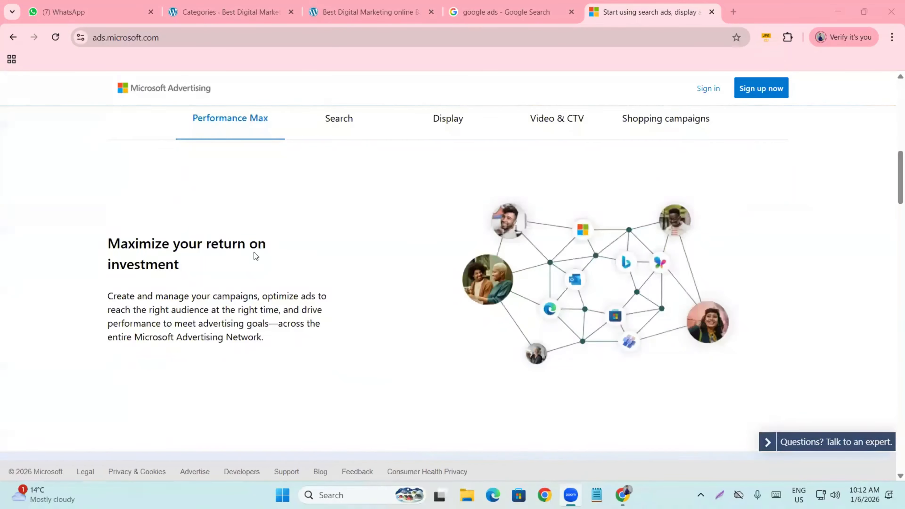
scroll(253, 255, "up", 10)
scroll(258, 249, "up", 3)
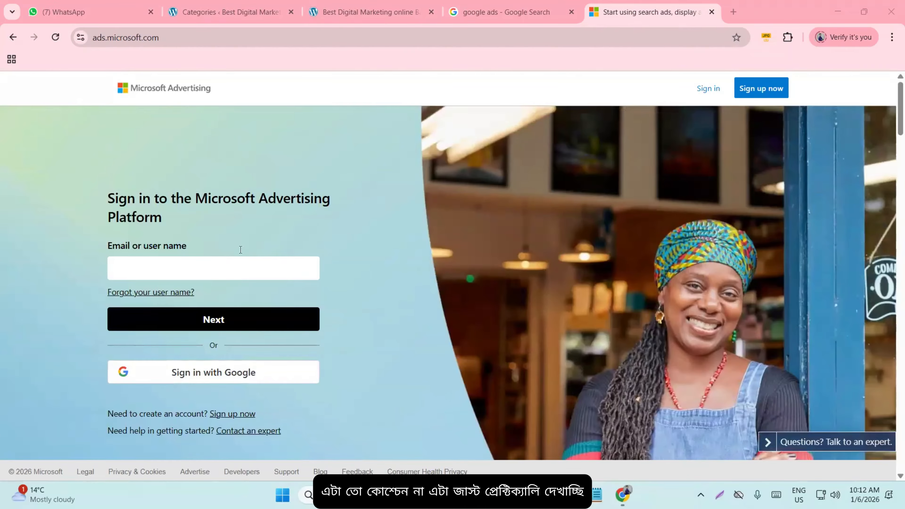
scroll(240, 253, "down", 6)
scroll(240, 254, "up", 5)
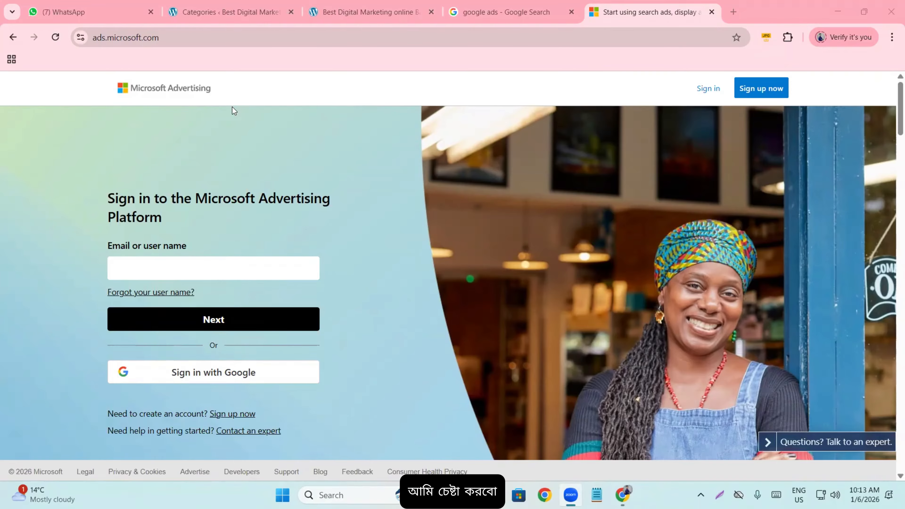
left_click(711, 12)
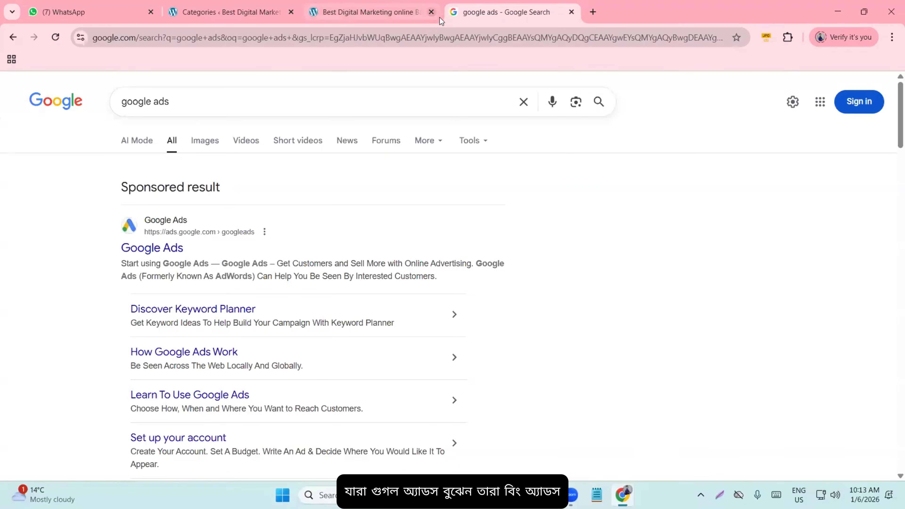
left_click(570, 13)
- Return to the WordPress Categories page and review the six categories, all with 0 posts
left_click(273, 9)
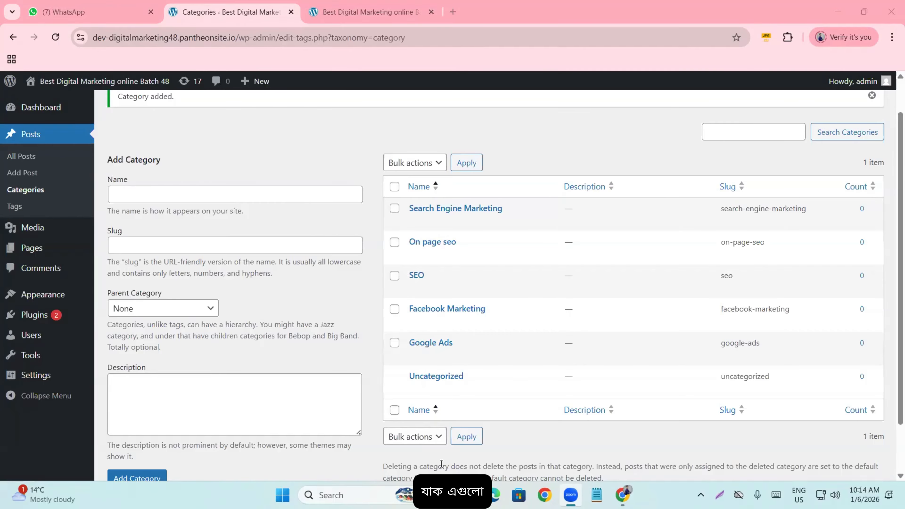
mouse_move(723, 201)
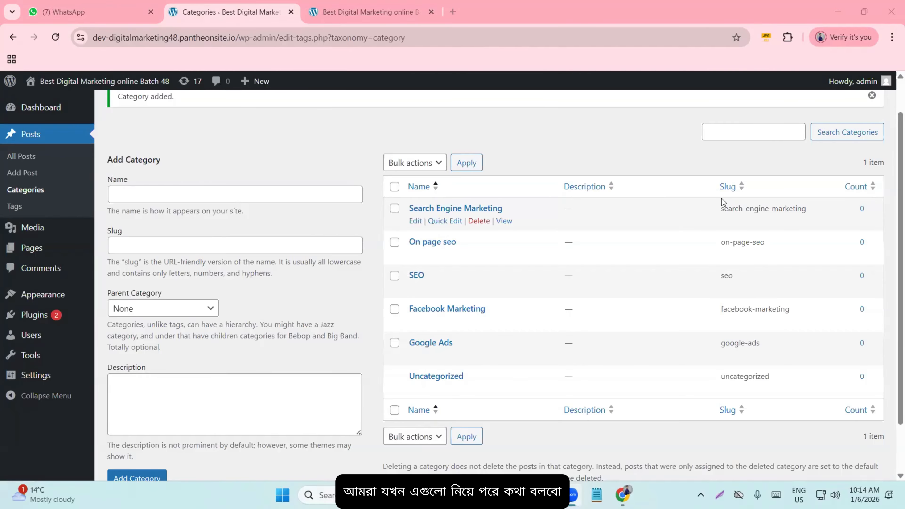
scroll(433, 263, "up", 1)
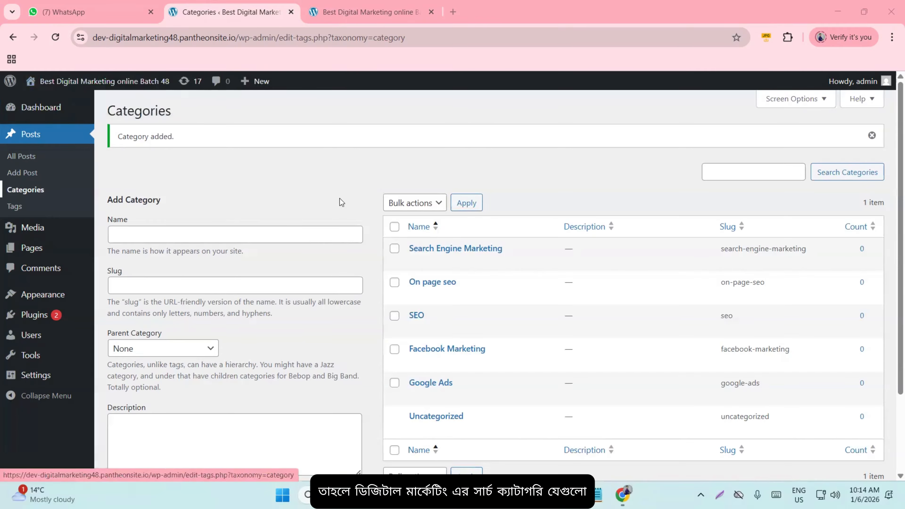
scroll(340, 200, "down", 2)
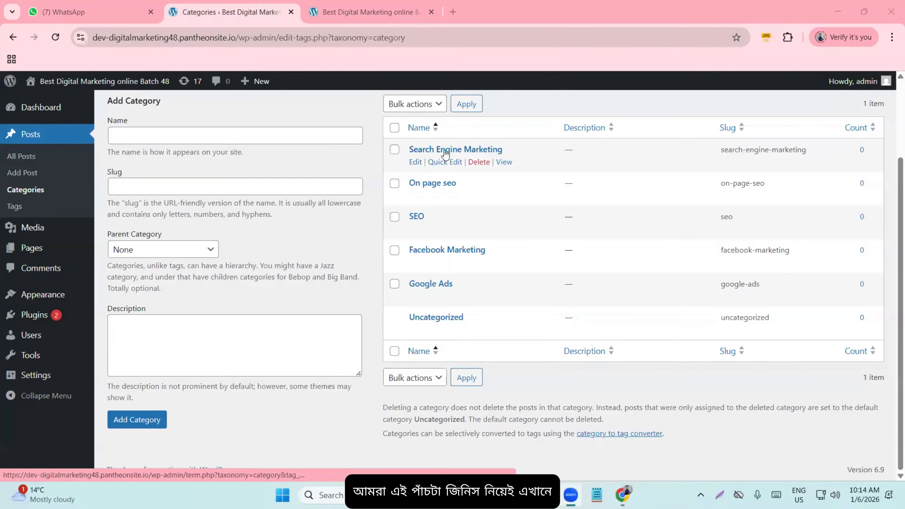
scroll(229, 171, "up", 1)
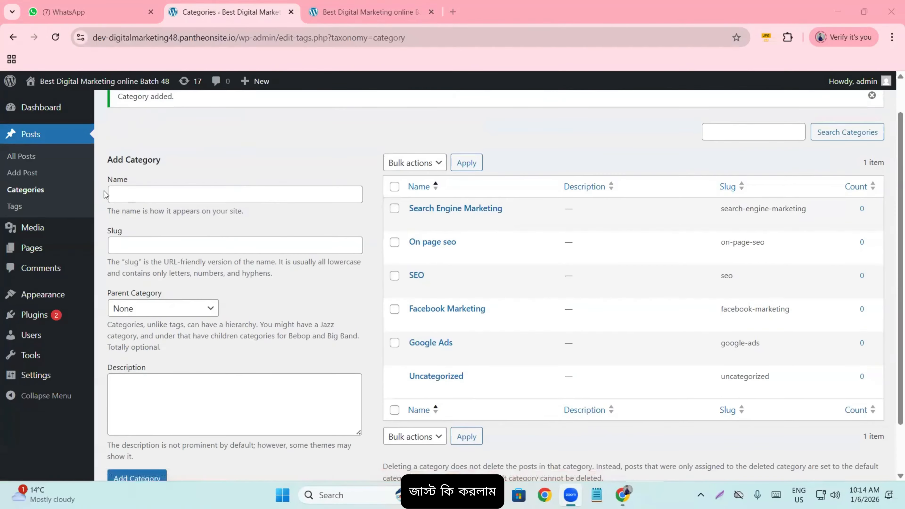
scroll(160, 204, "down", 1)
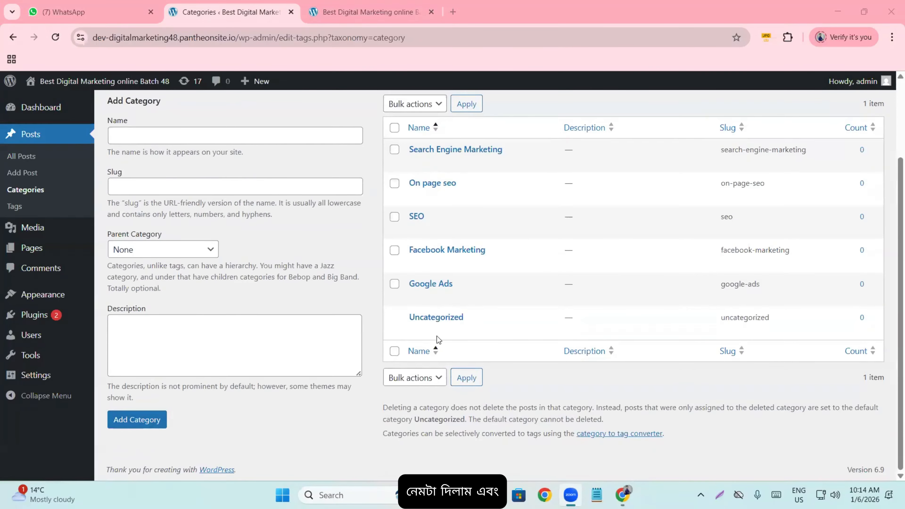
scroll(774, 324, "up", 3)
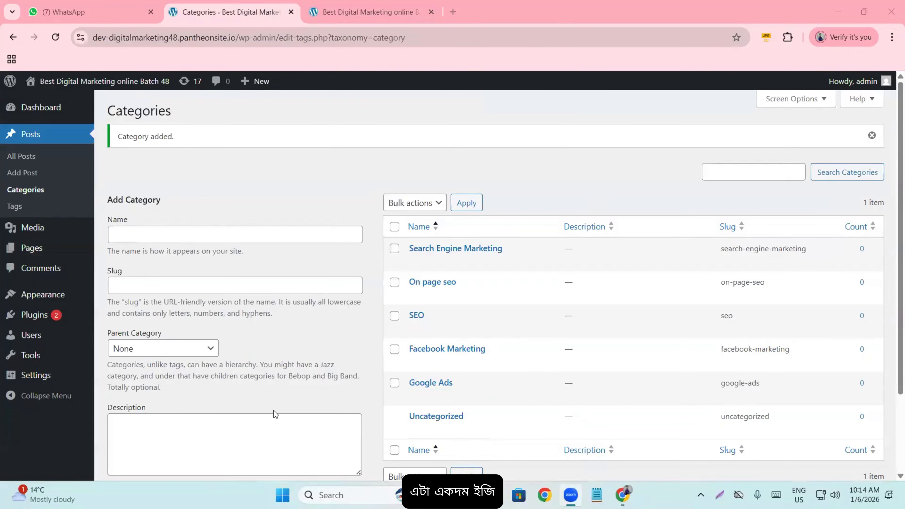
- On Posts > Tags, create the 'Digital marketing' tag (slug digital-marketing)
left_click(18, 210)
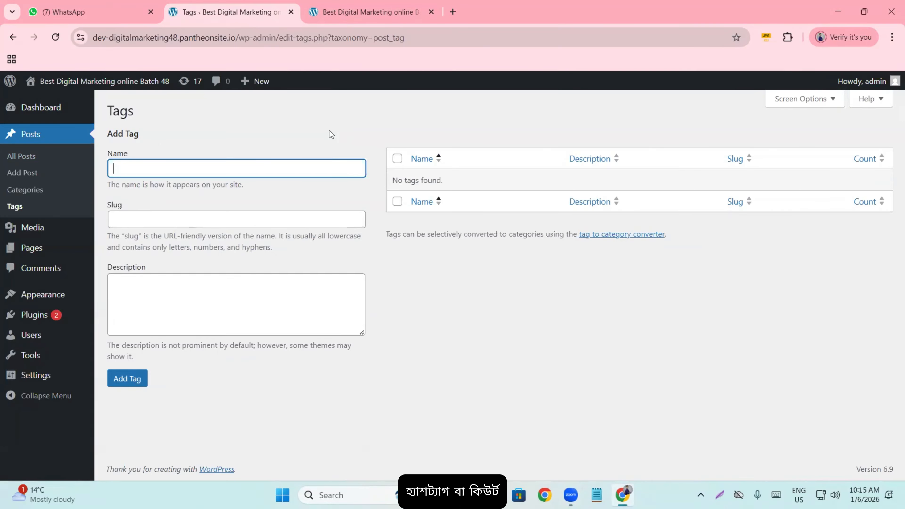
mouse_move(162, 91)
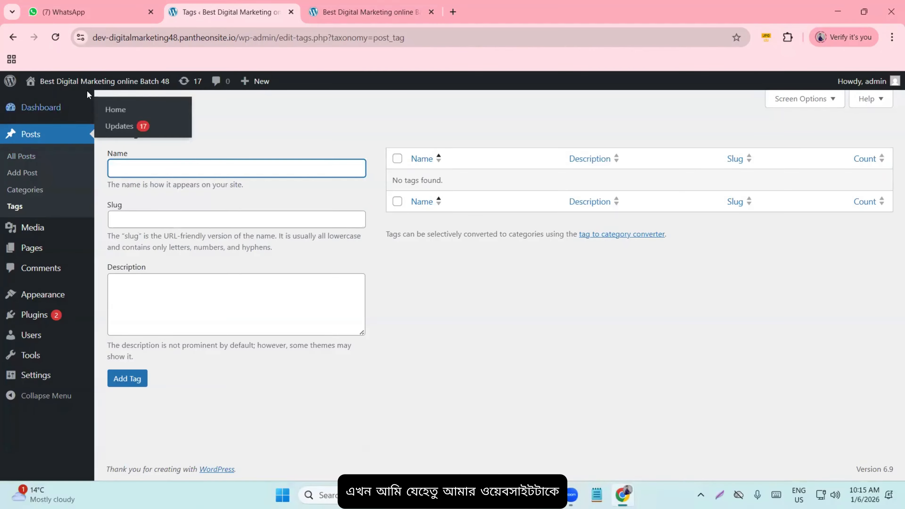
mouse_move(136, 104)
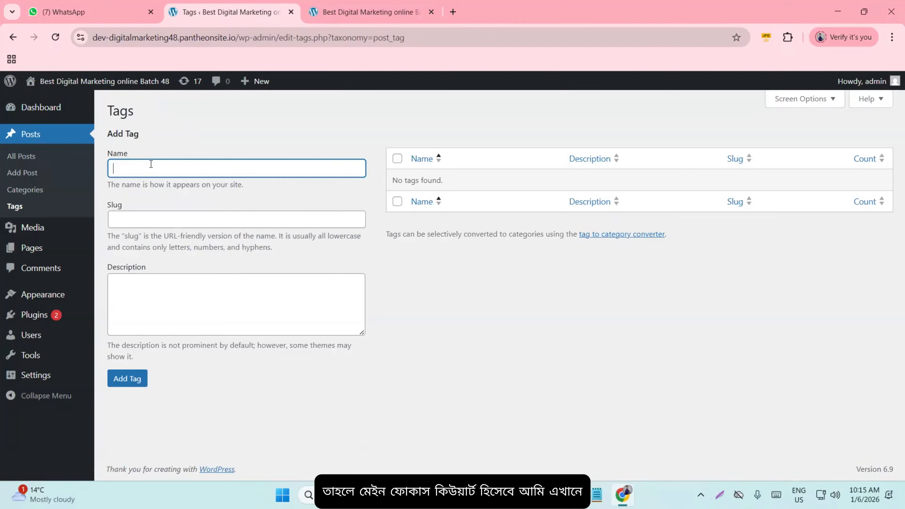
type("Digita")
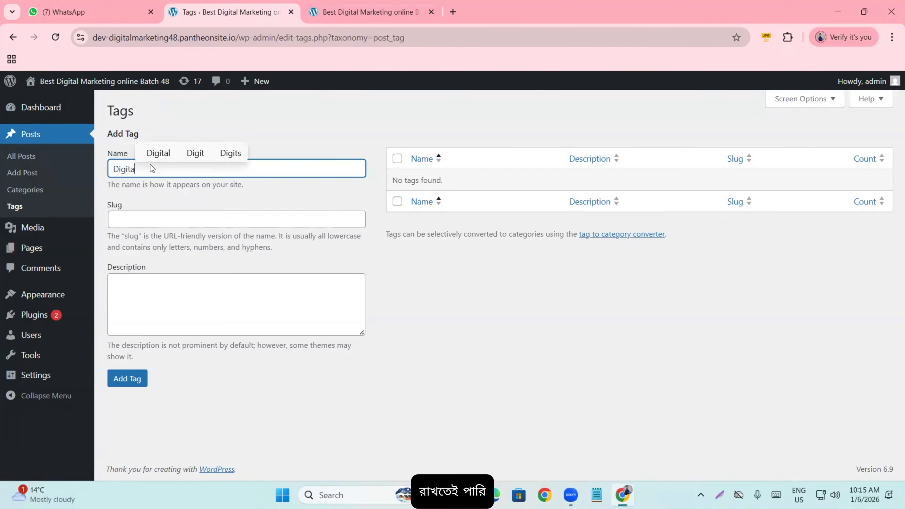
type("l marketi")
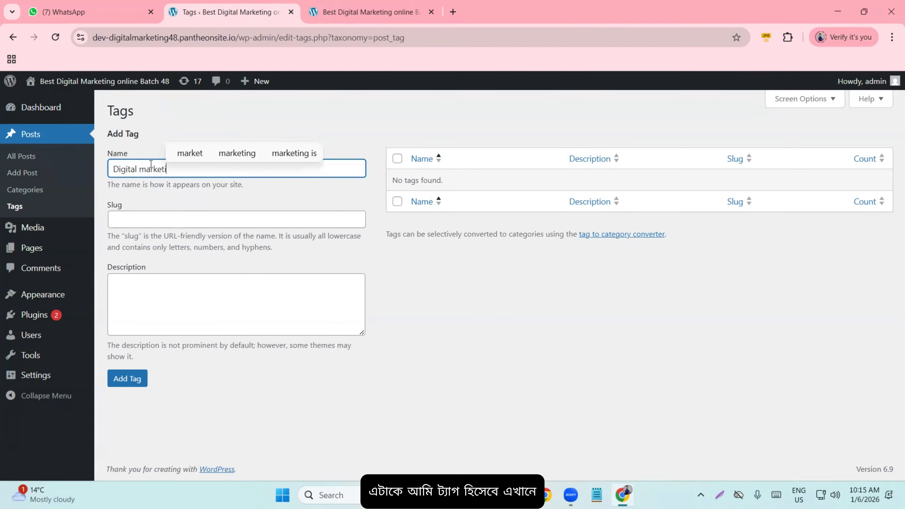
type("ng")
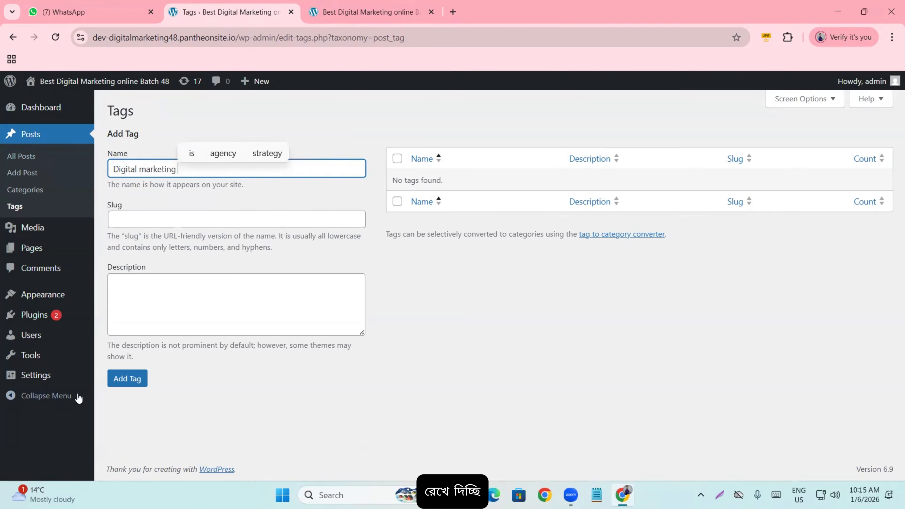
left_click(134, 379)
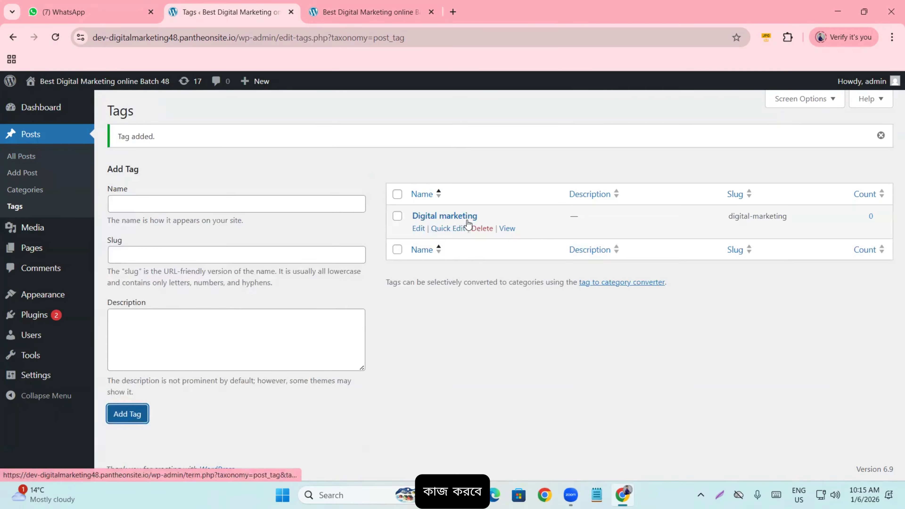
- Add the 'seo' and 'wordpress' post tags
left_click(151, 205)
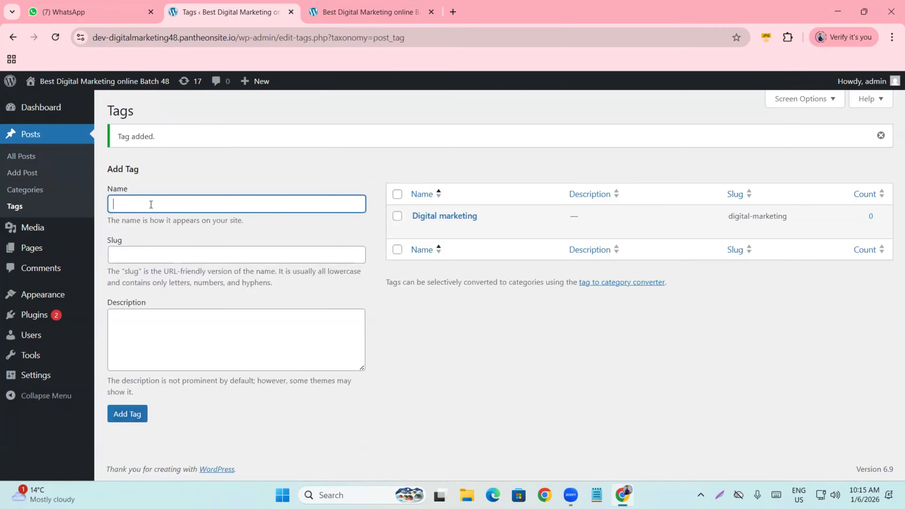
type("seo")
left_click(127, 414)
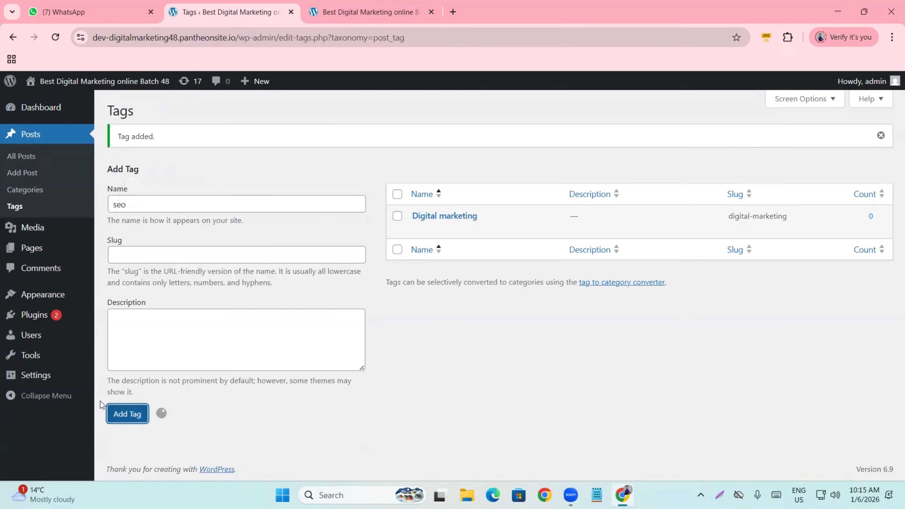
left_click(181, 204)
type("wordpress")
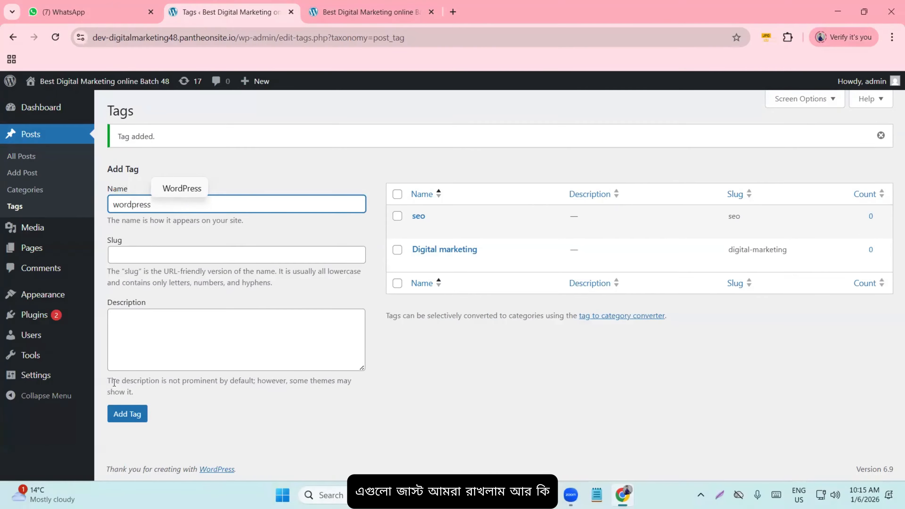
left_click(120, 410)
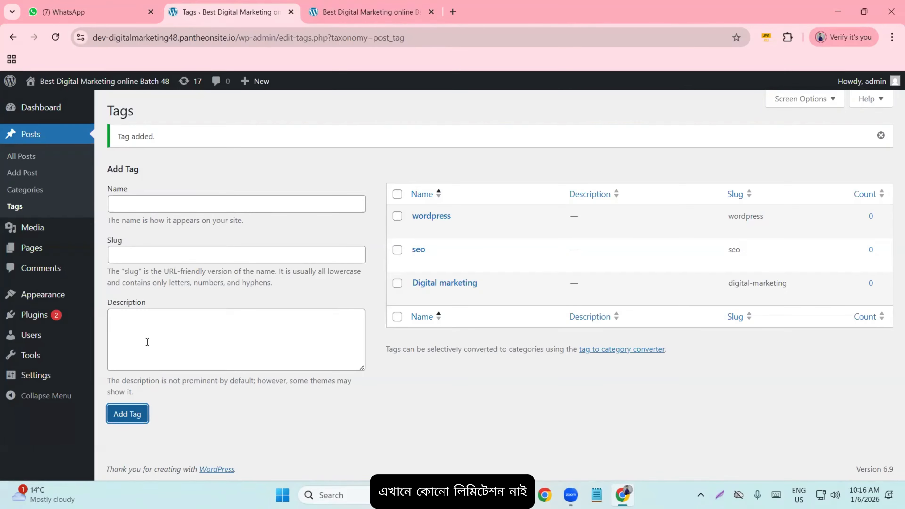
- Enter the tag name 'cpa marketing', correcting the misspelled word
left_click(167, 206)
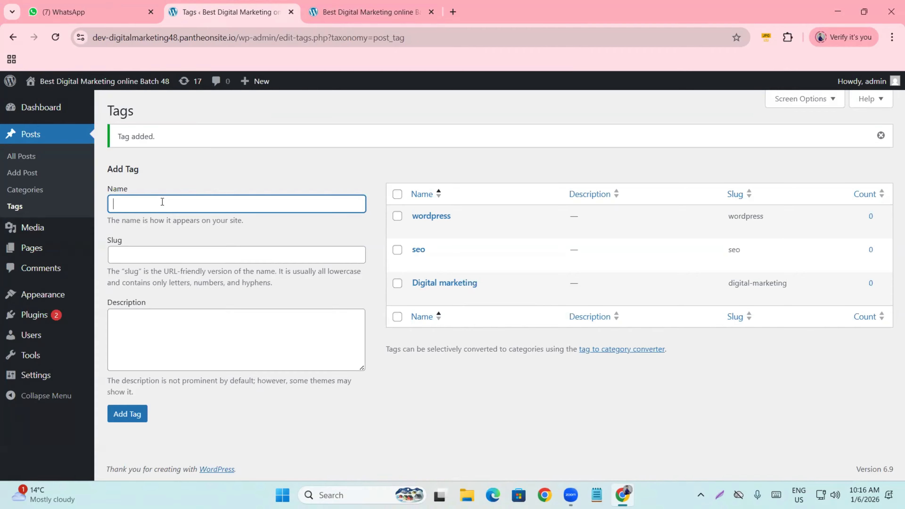
type("cpa marjket")
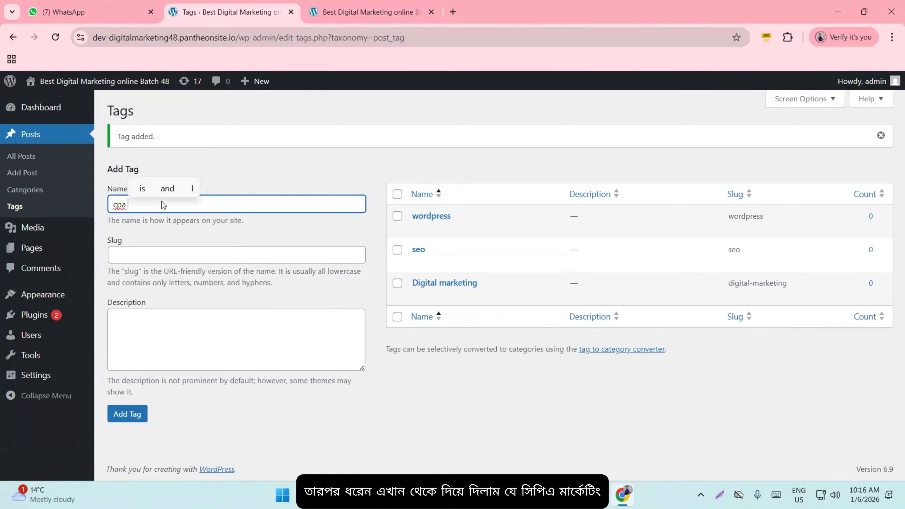
key("BackSpace")
key("BackSpace")
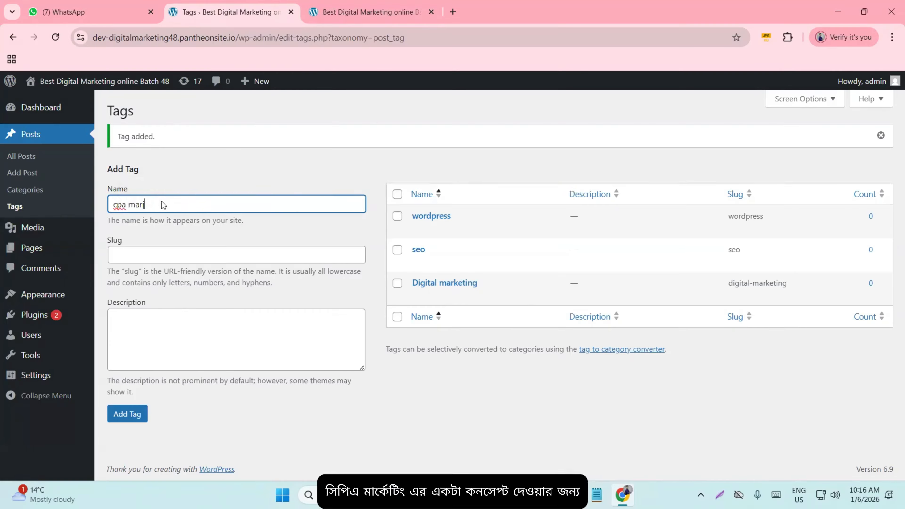
key("BackSpace")
type("keting")
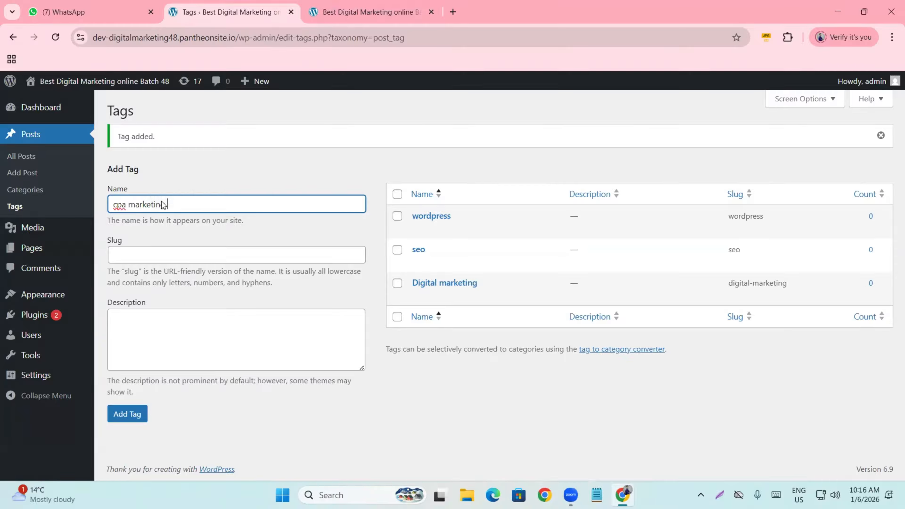
- Capitalize the name to 'CPA Marketing' and save the tag
left_click(116, 206)
key("Delete")
type("C")
key("Delete")
type("P")
key("Delete")
type("A")
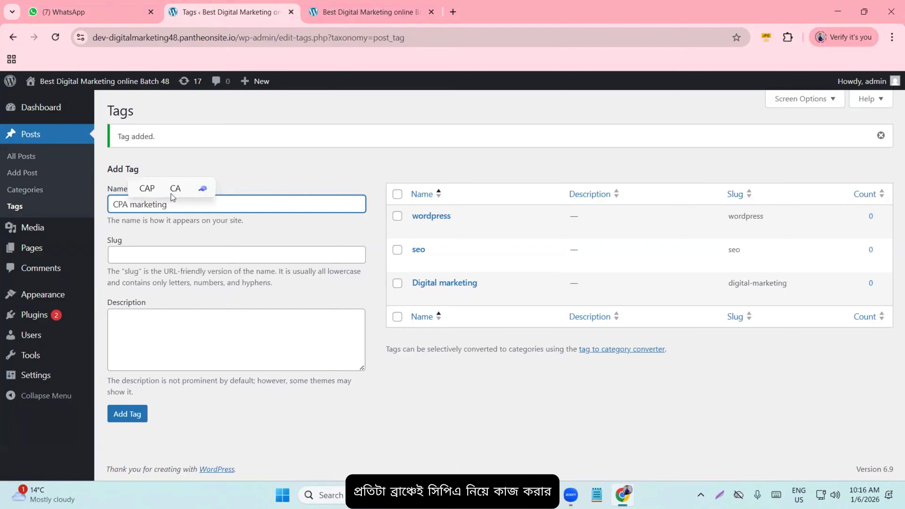
left_click(142, 206)
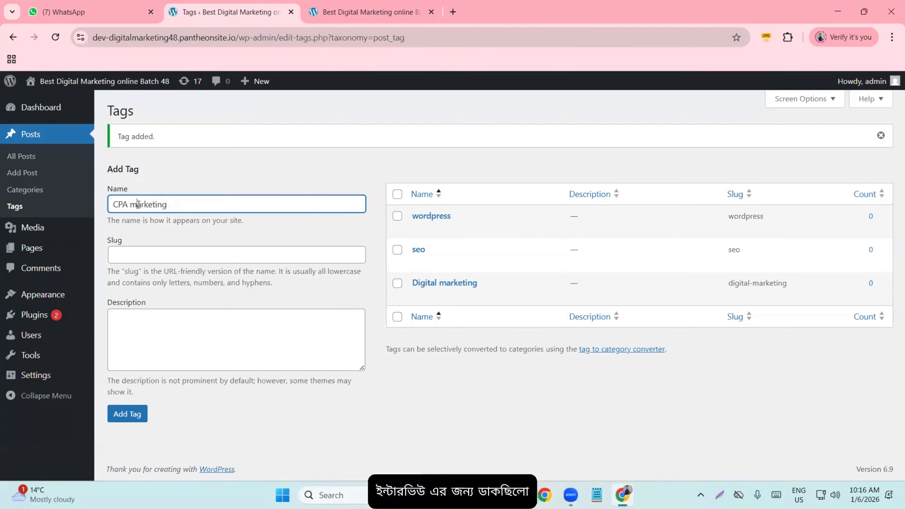
key("BackSpace")
type("M")
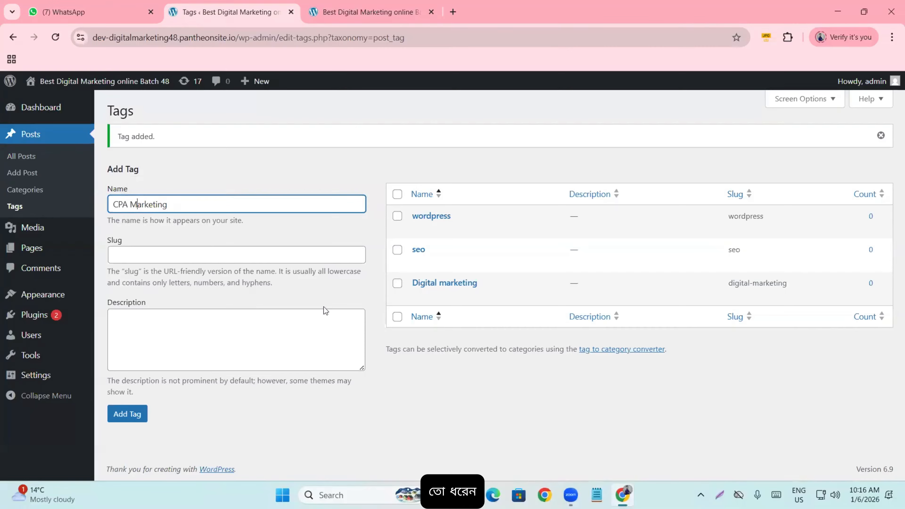
left_click(392, 378)
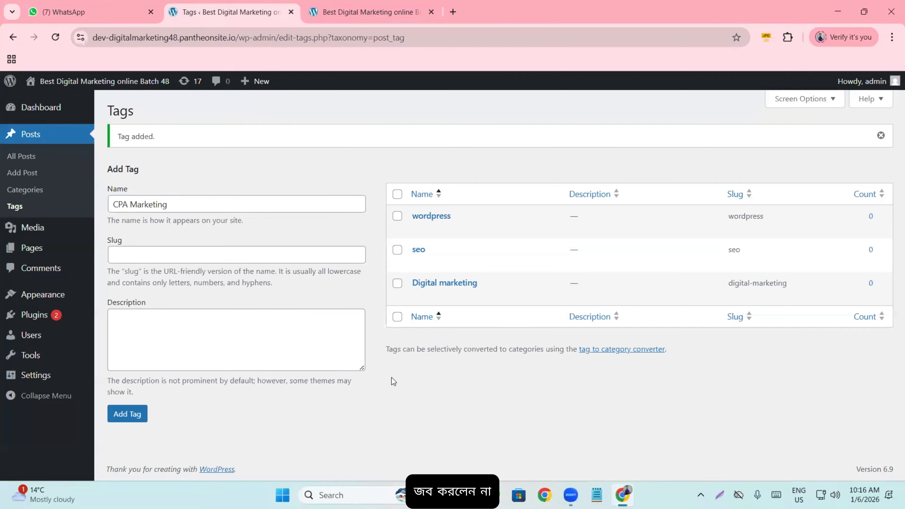
left_click(111, 414)
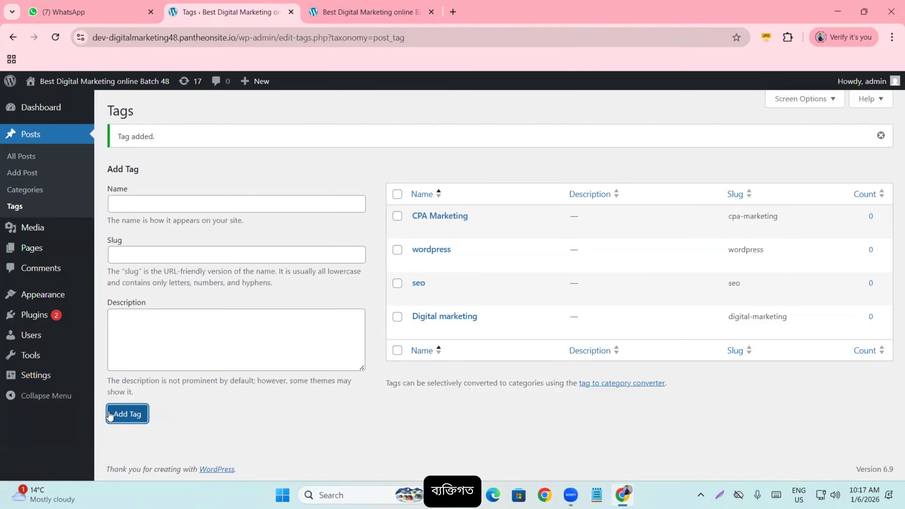
- Add the 'smm' and 'Bing' tags, then go to the Posts > Categories page
mouse_move(415, 225)
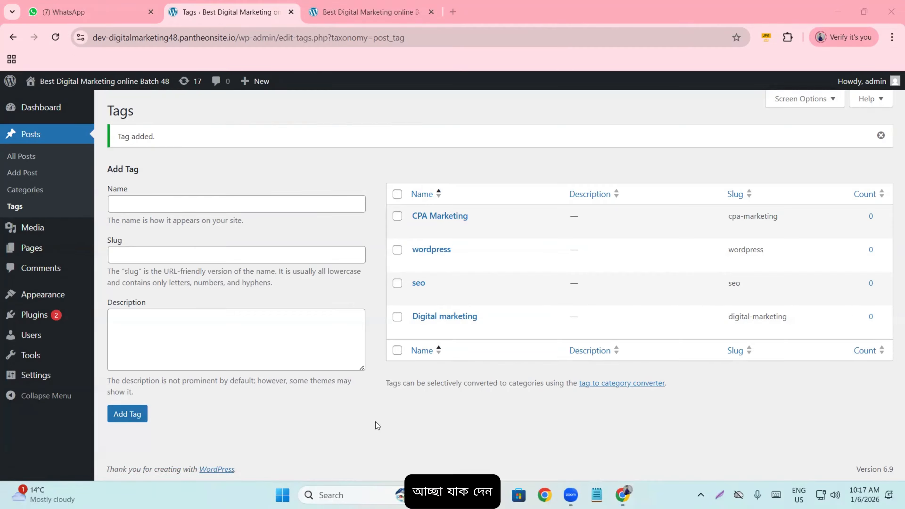
left_click(167, 203)
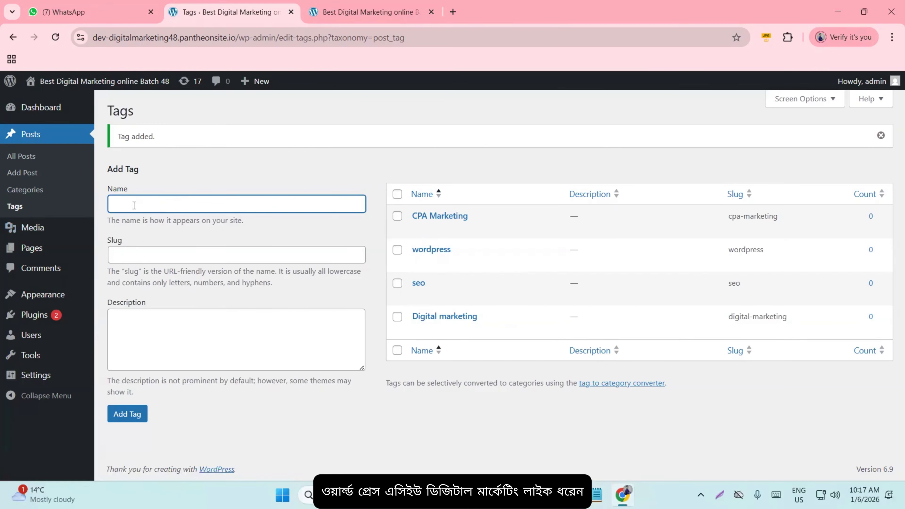
type("smm")
left_click(141, 415)
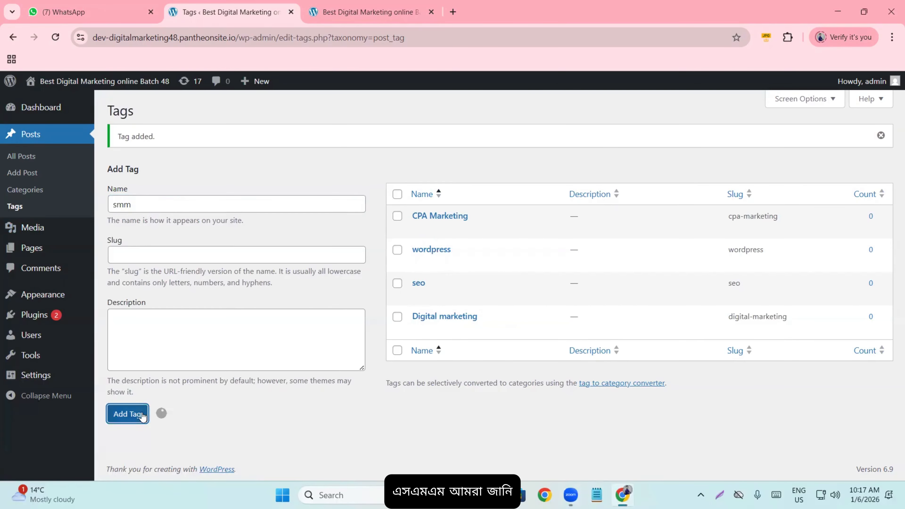
left_click(146, 209)
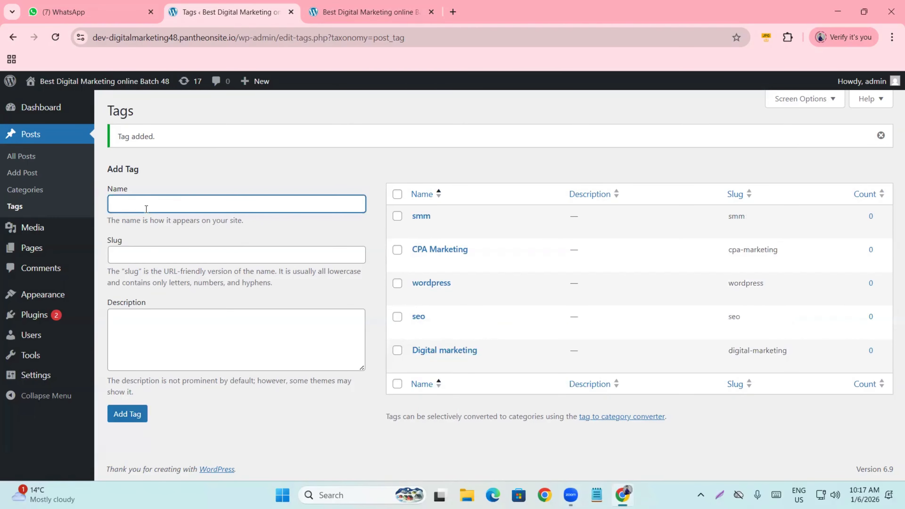
type("B")
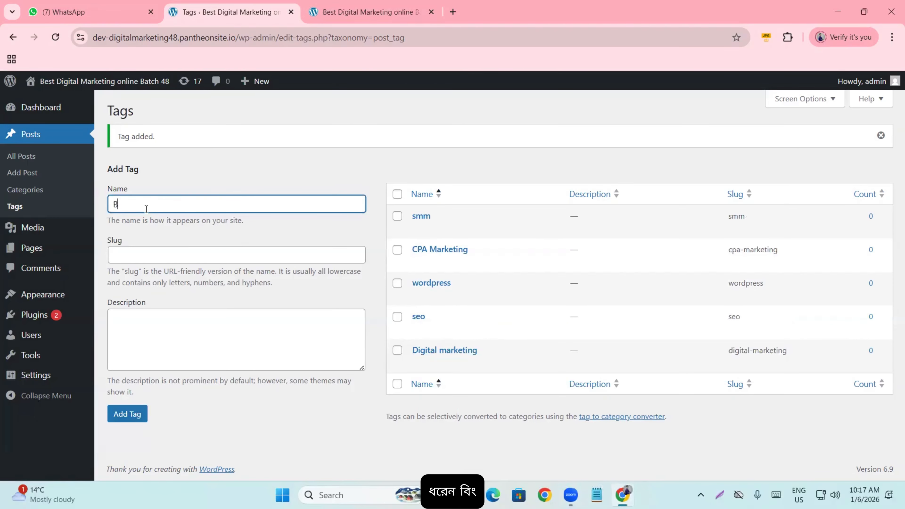
type("ing")
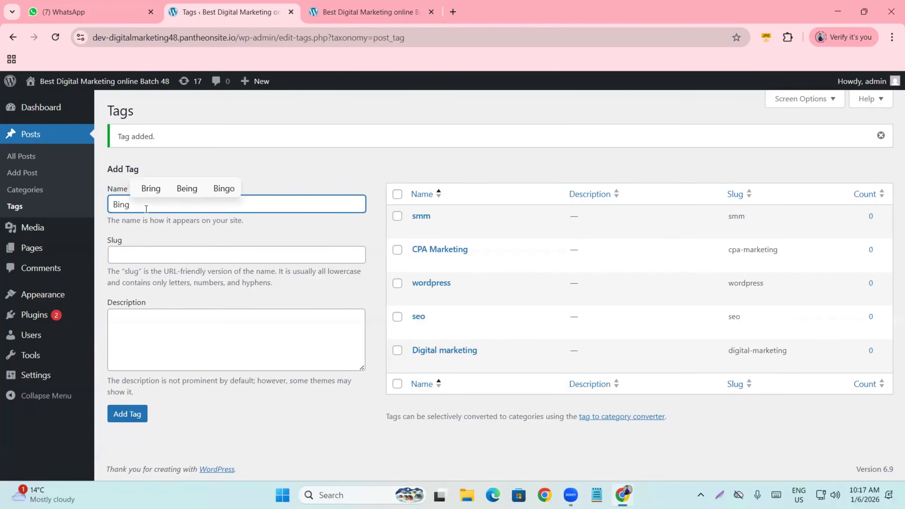
left_click(126, 412)
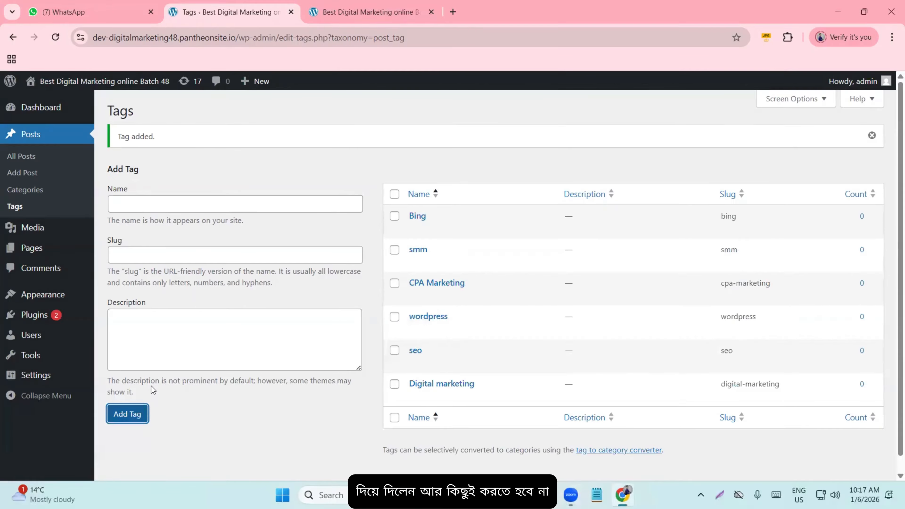
left_click(241, 168)
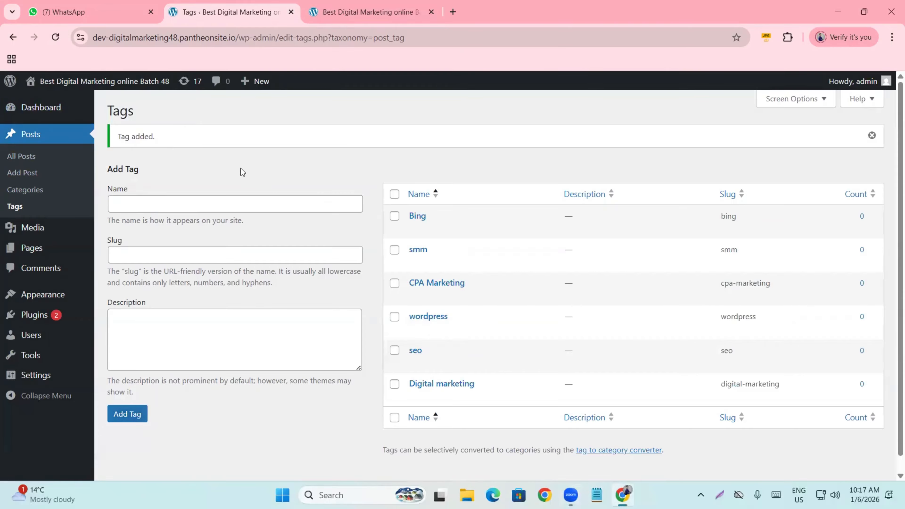
left_click(29, 192)
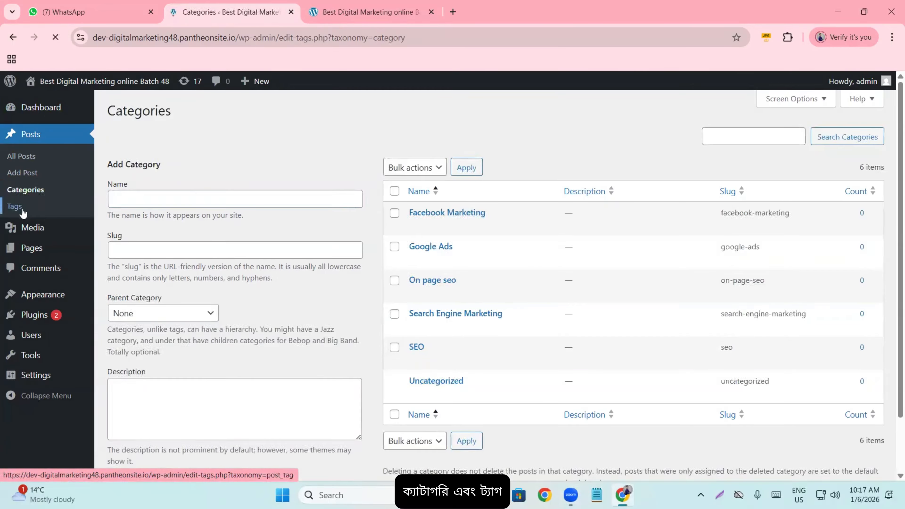
left_click(22, 209)
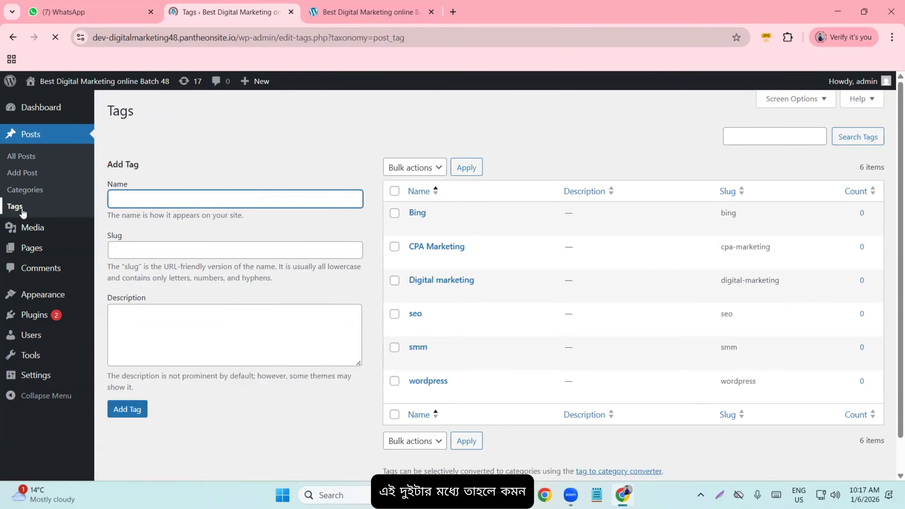
left_click(52, 197)
left_click(34, 206)
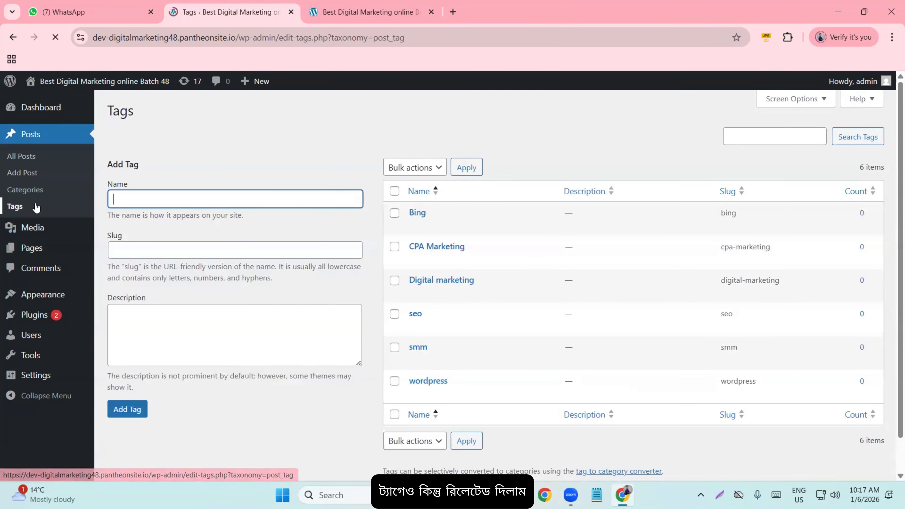
left_click(35, 195)
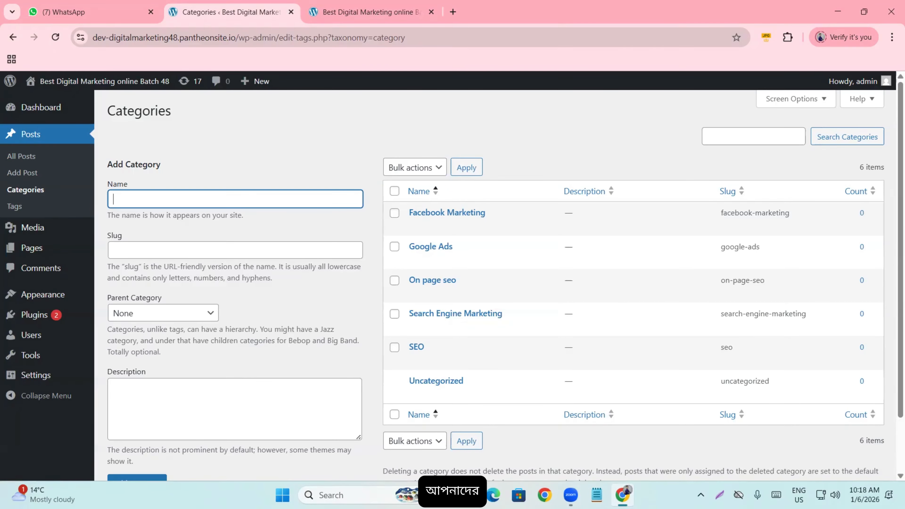
- Capture the whole screen and save it as Screenshot_1.png on the Desktop
key("Print")
left_click_drag(0, 1, 904, 508)
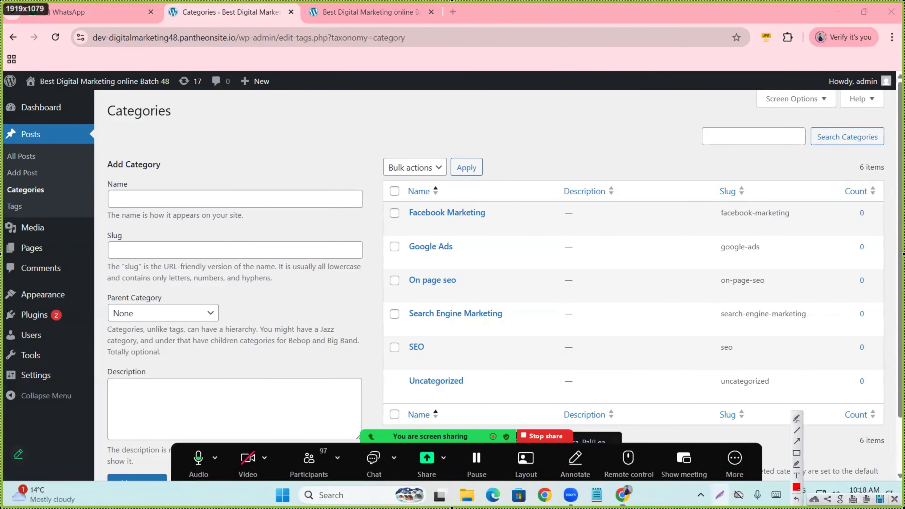
left_click(880, 499)
left_click(35, 91)
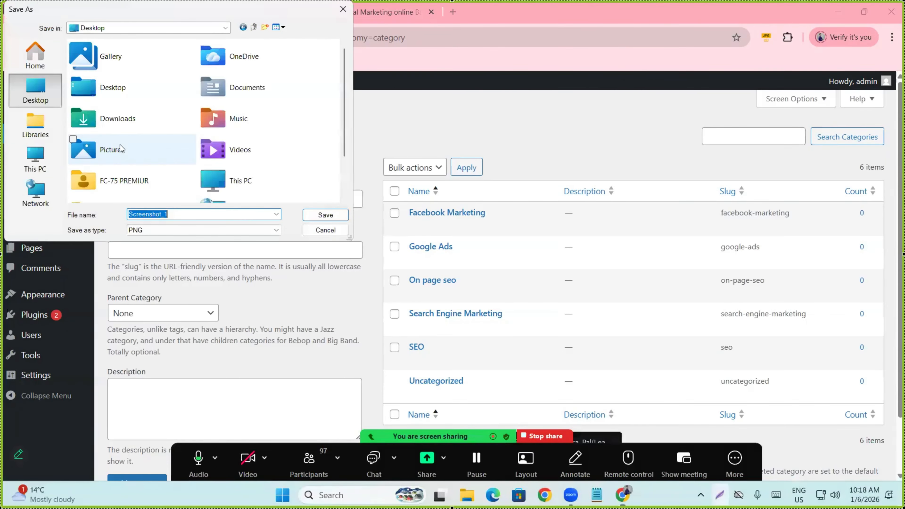
left_click(341, 218)
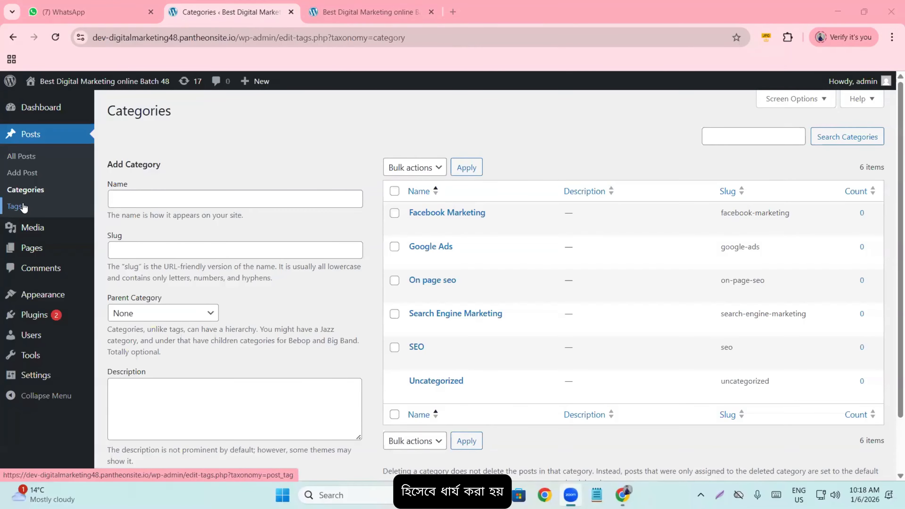
- Open the Media Library from the admin sidebar
left_click(33, 229)
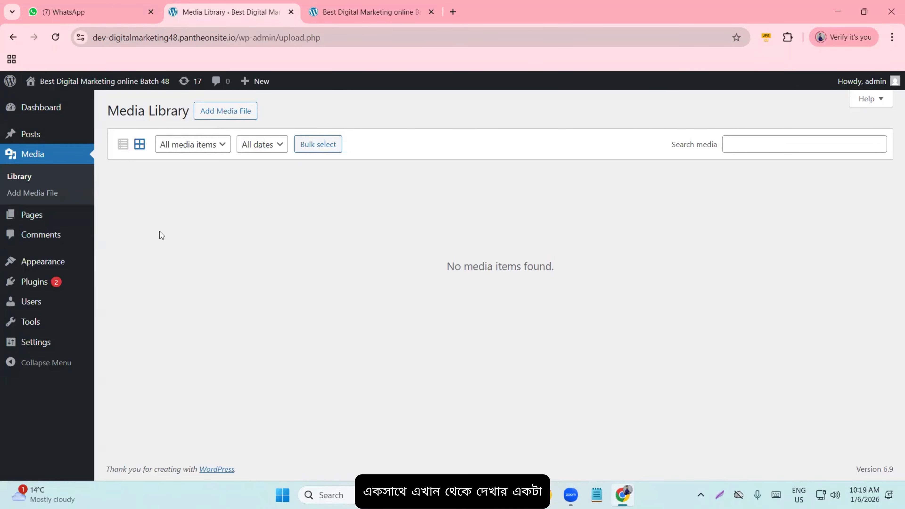
- Open All Pages to see the Privacy Policy draft and Sample Page
left_click(41, 217)
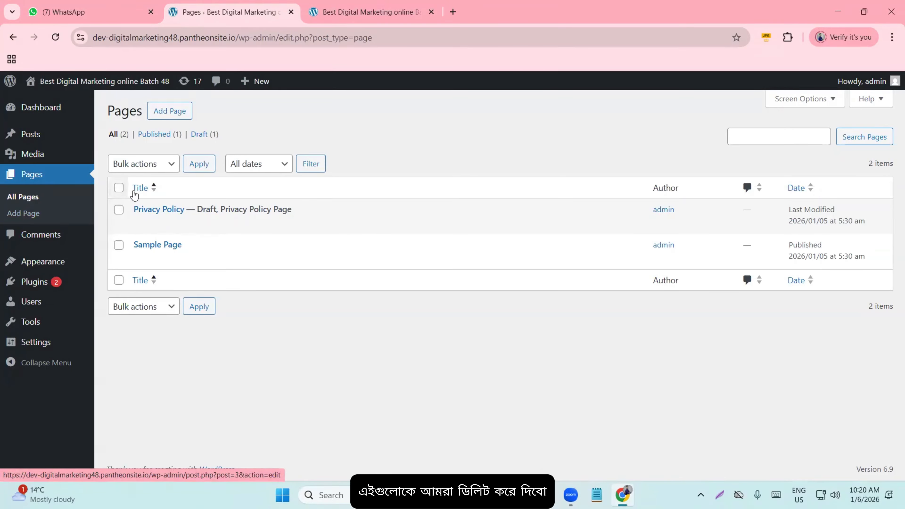
- Move the Privacy Policy and Sample Page to the Trash with a bulk action
left_click(119, 188)
left_click(139, 168)
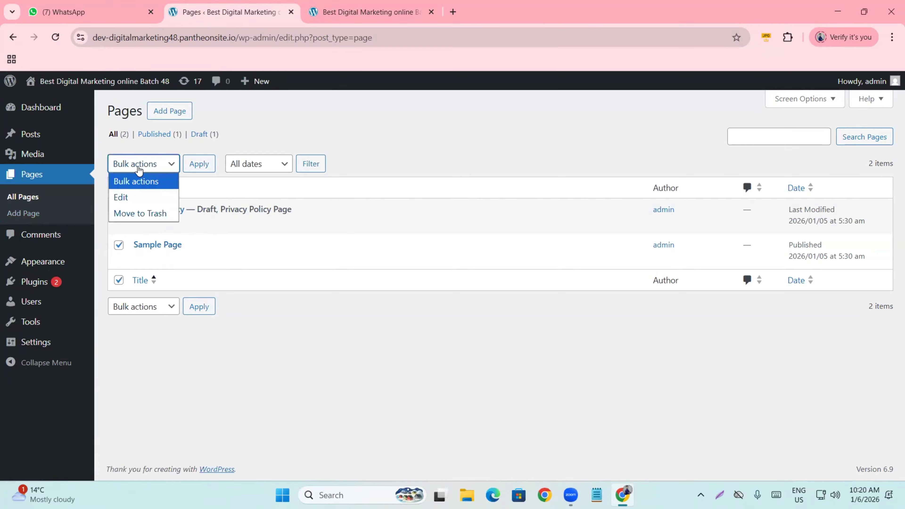
left_click(141, 214)
left_click(193, 165)
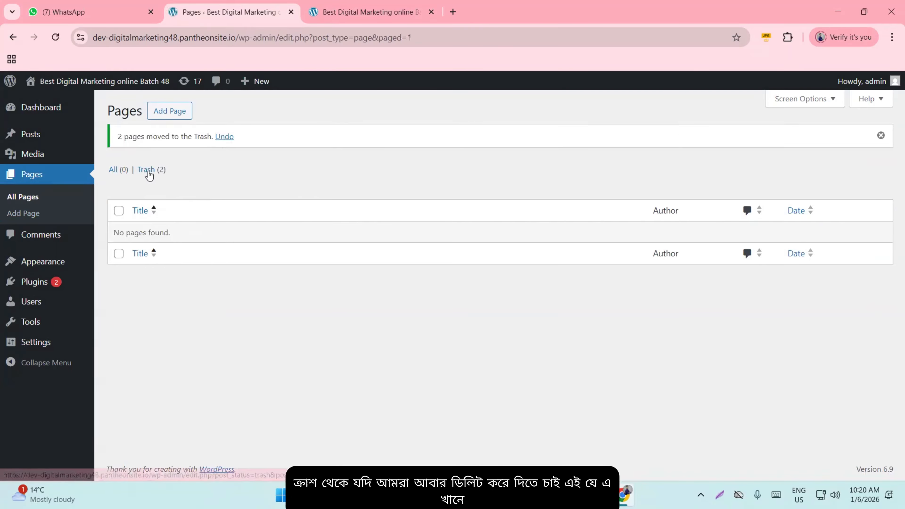
- Permanently delete both trashed pages and go back to the full Pages list
left_click(148, 171)
left_click(119, 188)
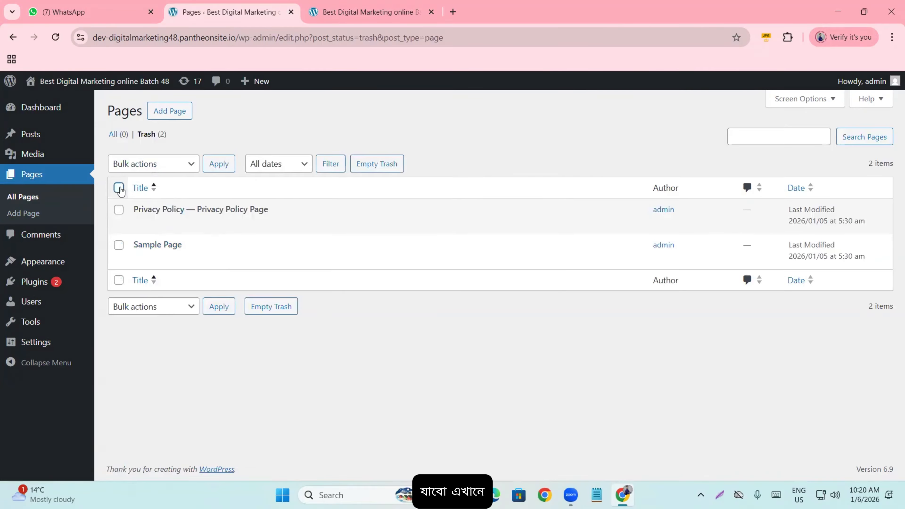
left_click(153, 164)
left_click(148, 211)
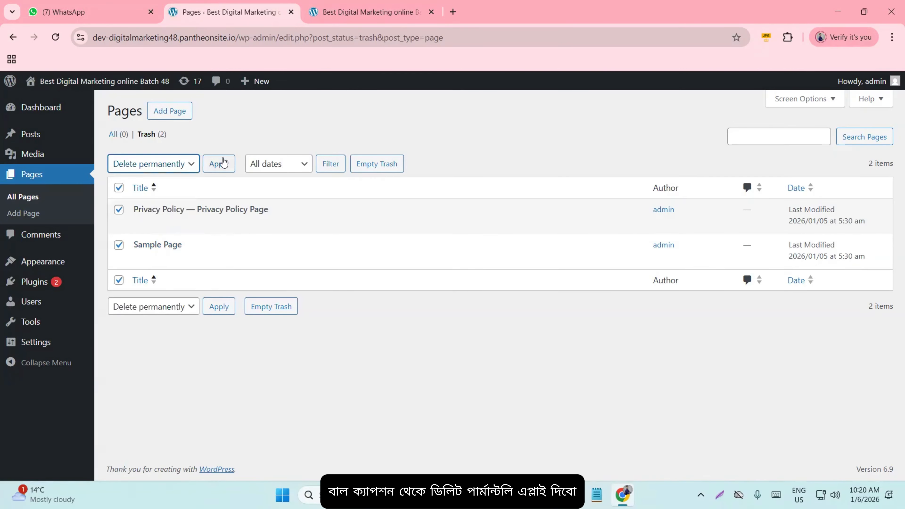
left_click(219, 164)
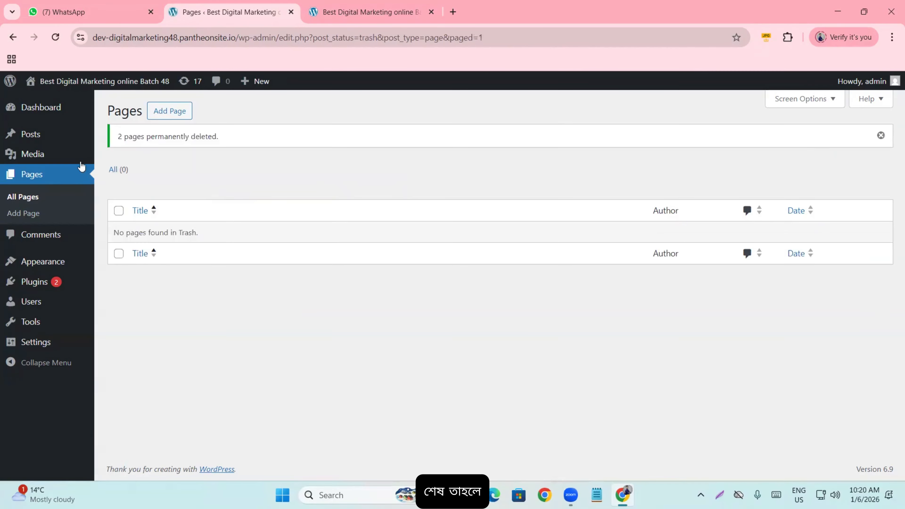
left_click(67, 172)
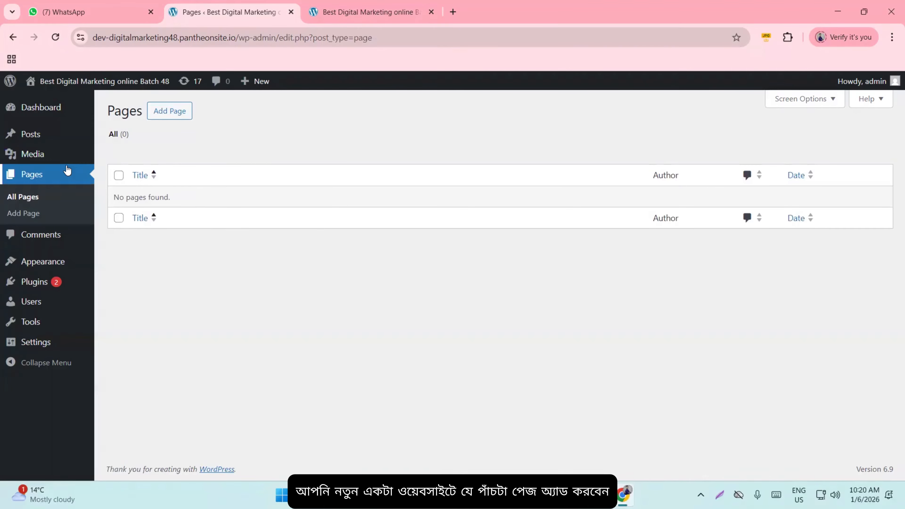
- Create and publish a blank page titled 'Home'
left_click(164, 111)
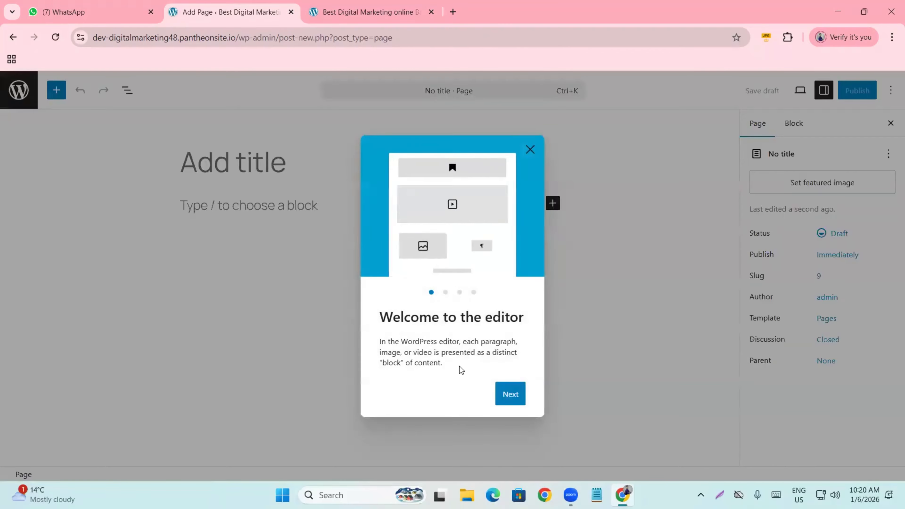
left_click(523, 388)
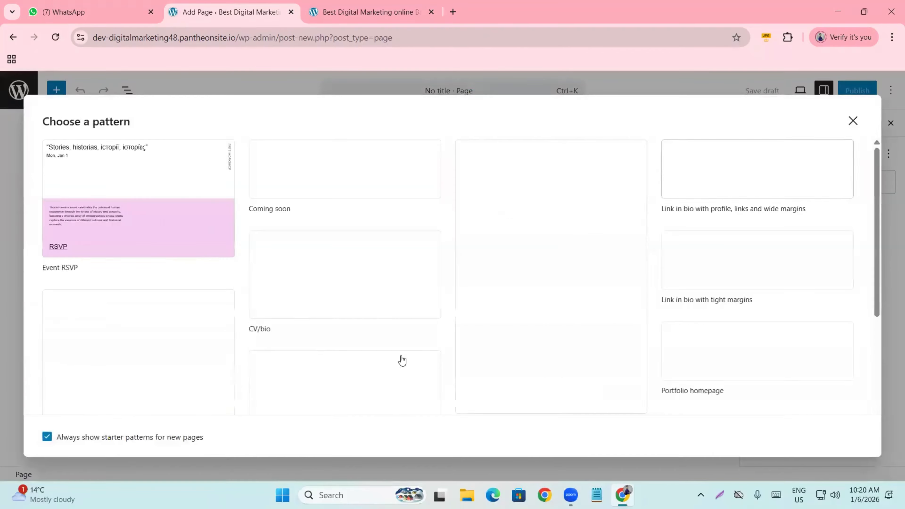
left_click(854, 123)
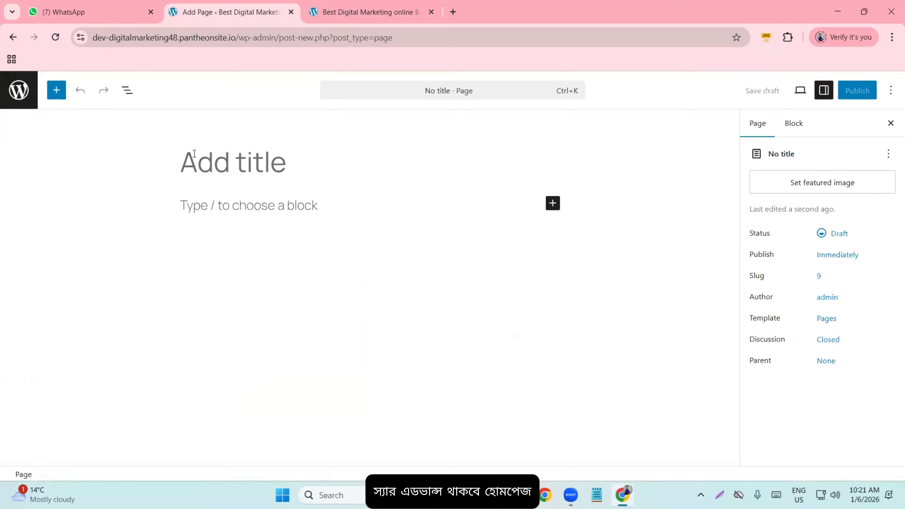
type("Home")
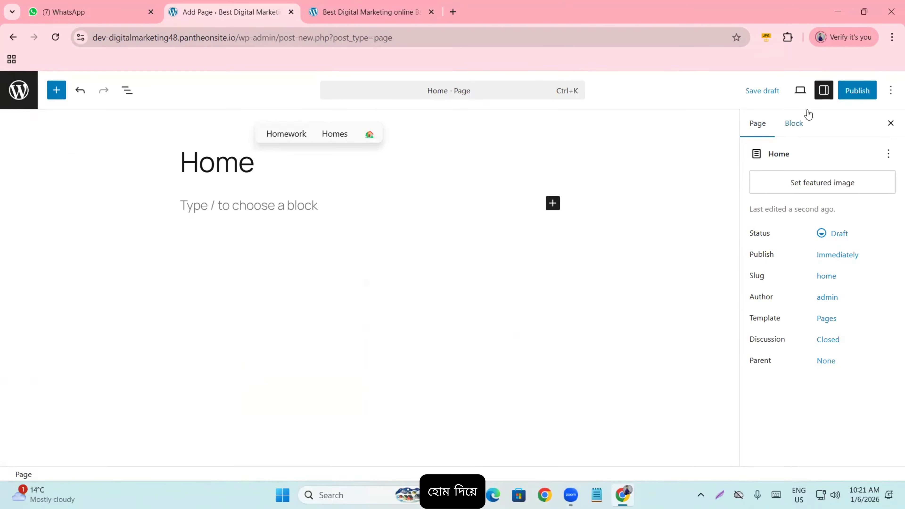
left_click(871, 90)
left_click(870, 91)
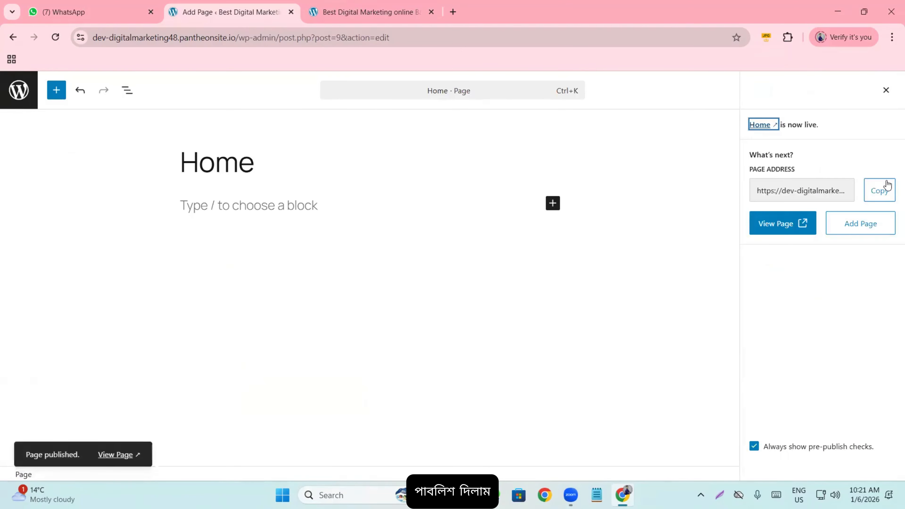
left_click(870, 223)
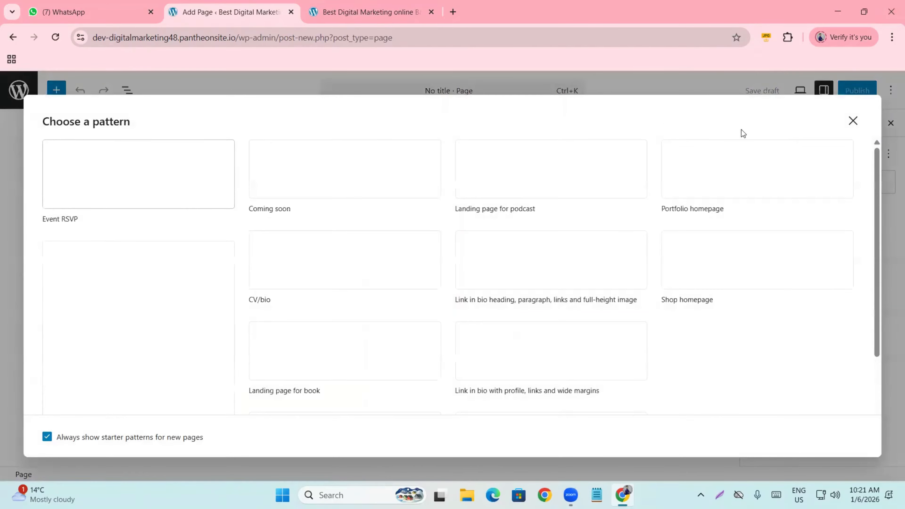
- Publish a blank page titled 'Blog'
left_click(851, 120)
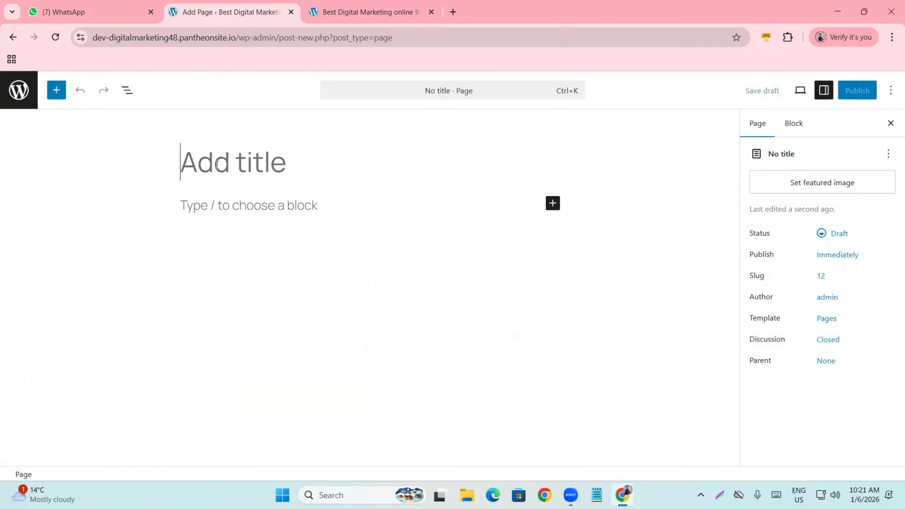
type("Bl;")
key("BackSpace")
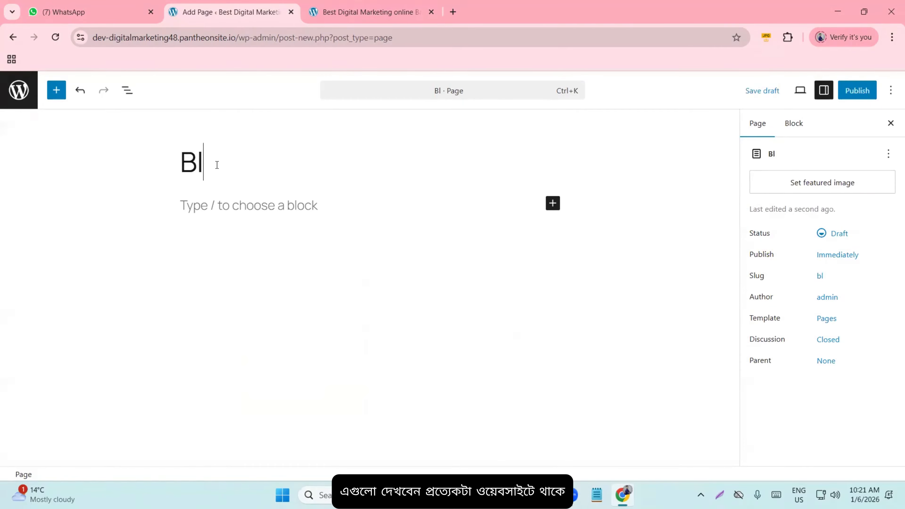
type("og")
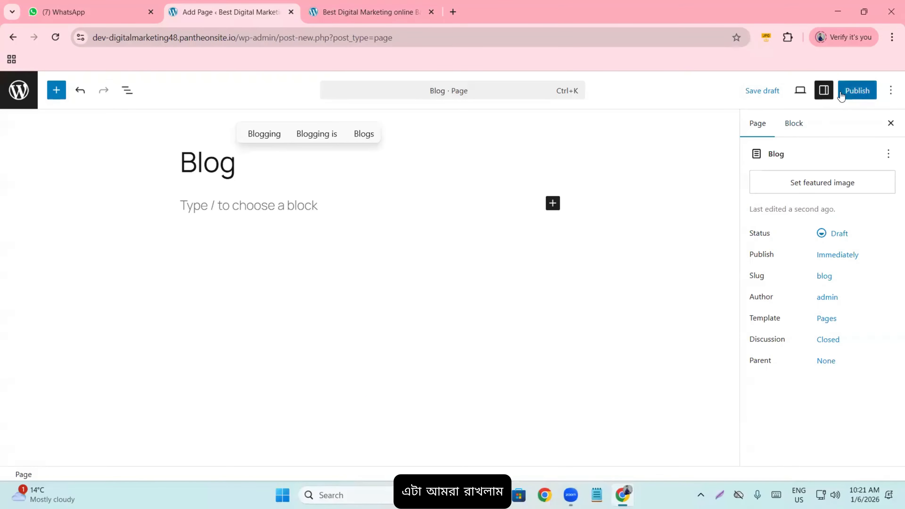
left_click(842, 93)
left_click(856, 92)
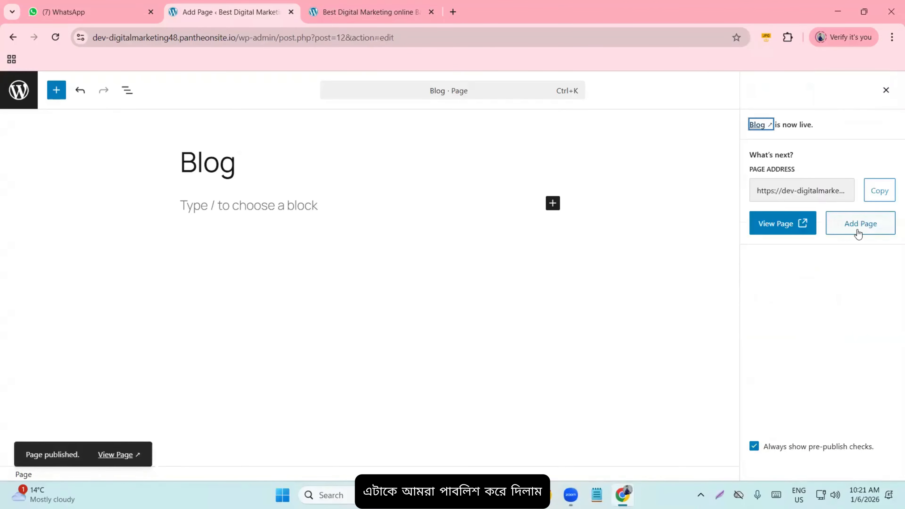
- Title a new blank page 'Terms and Conditions', fixing 'Cobditions' via spell-check
left_click(859, 232)
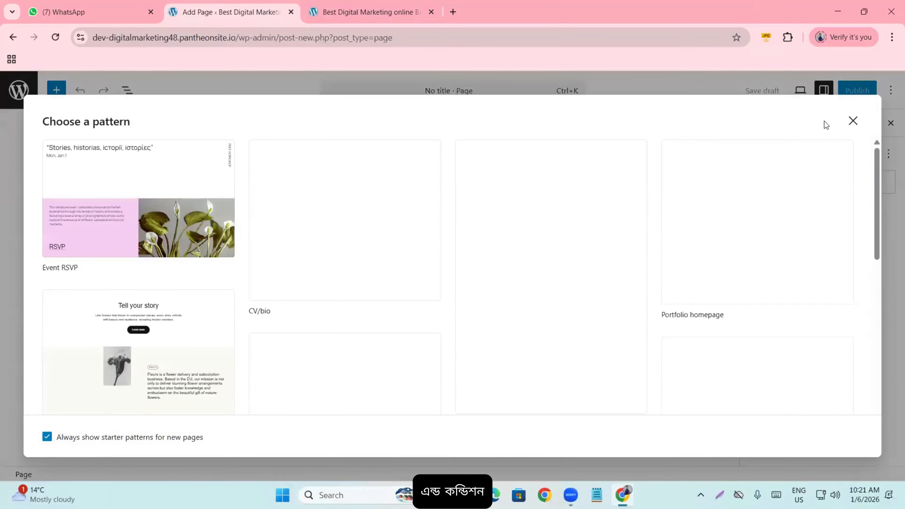
left_click(853, 121)
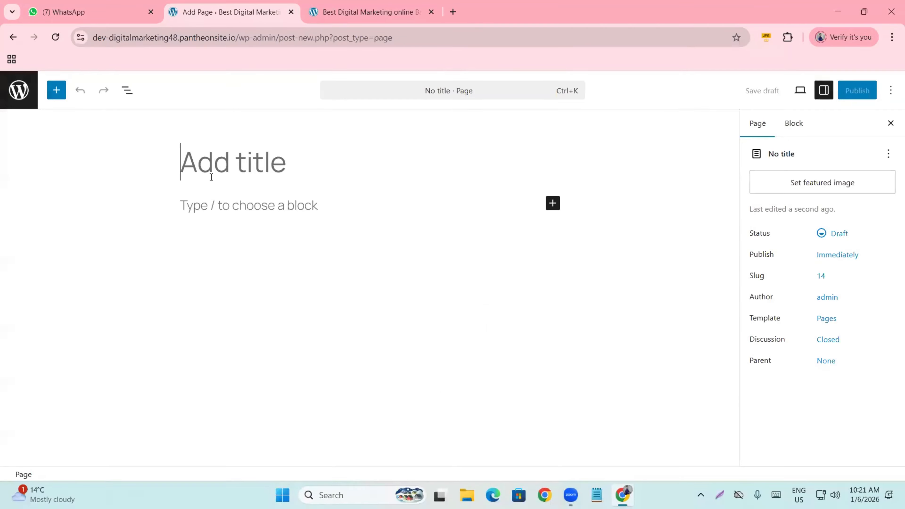
type("t")
key("BackSpace")
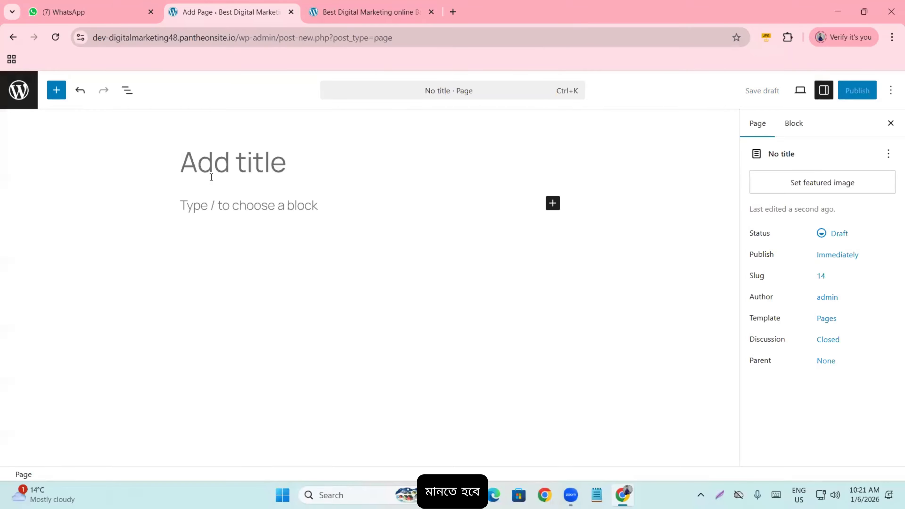
type("t")
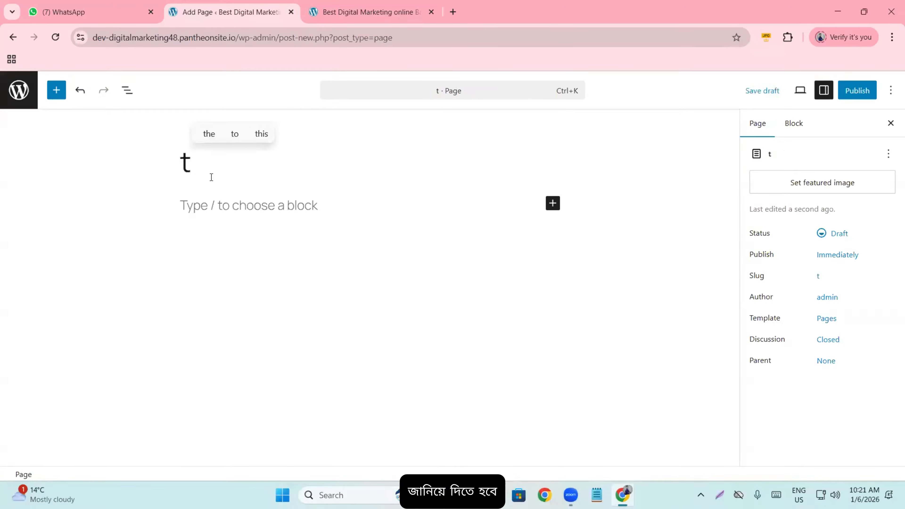
key("BackSpace")
type("Te")
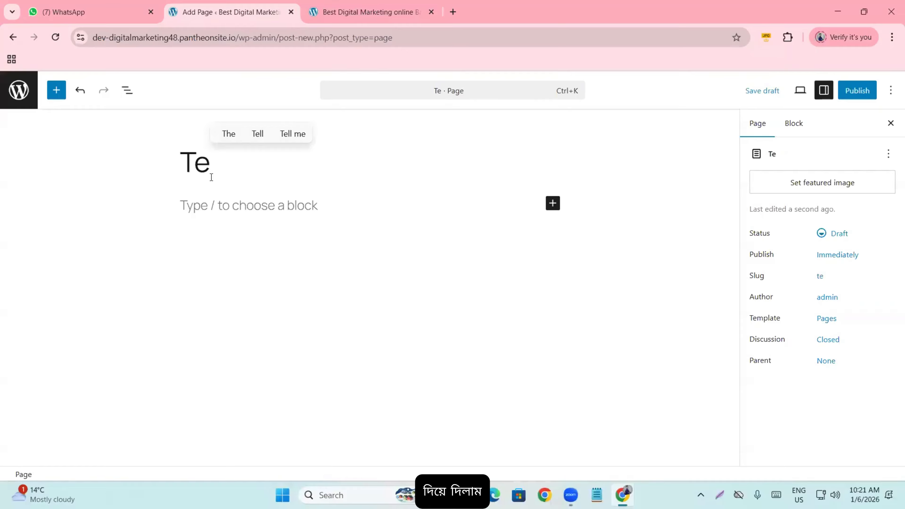
type("rms and Co")
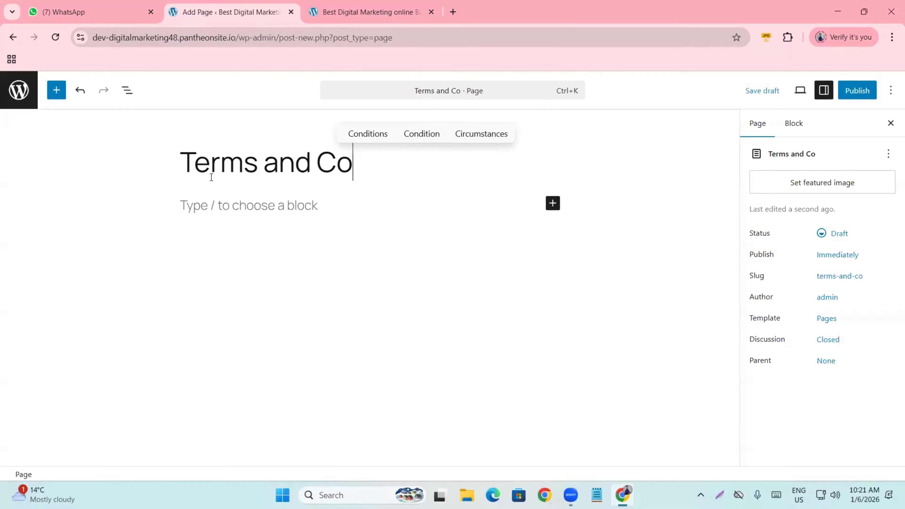
type("bditions")
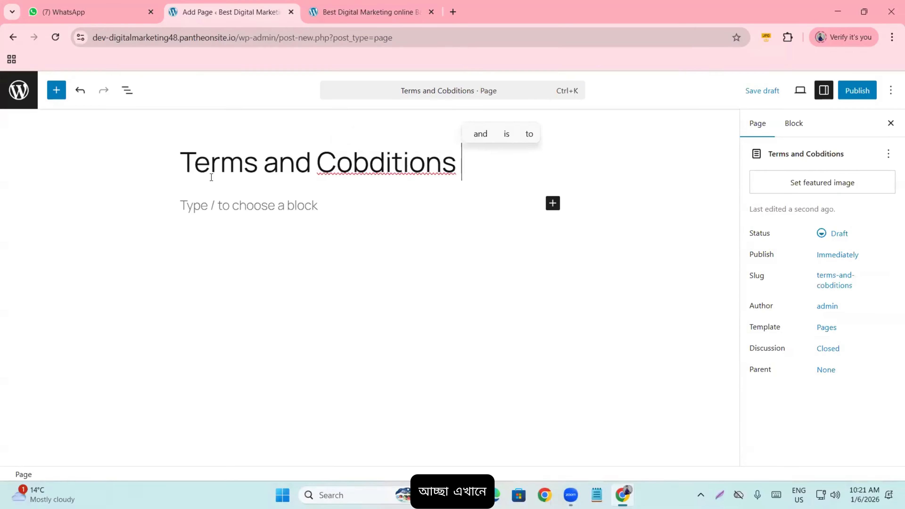
right_click(362, 159)
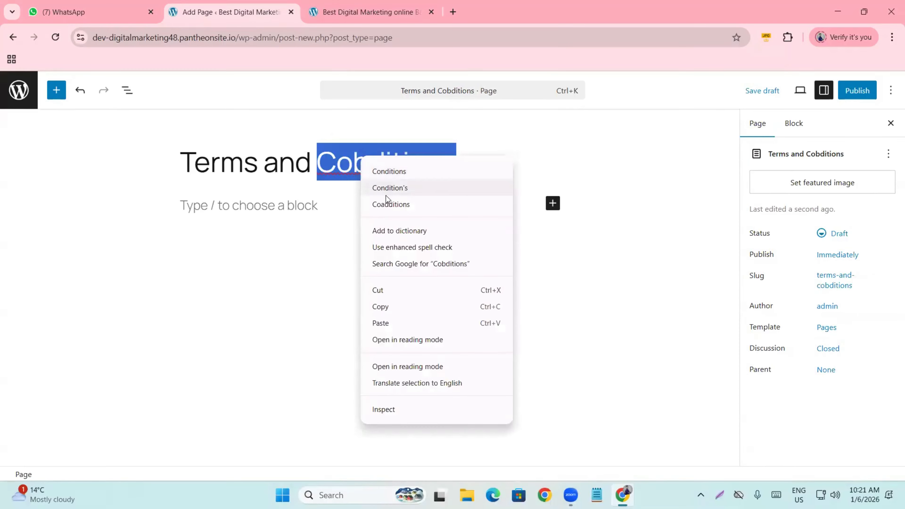
left_click(390, 173)
- Publish the Terms and Conditions page
left_click(337, 165)
left_click(244, 165)
left_click(264, 166)
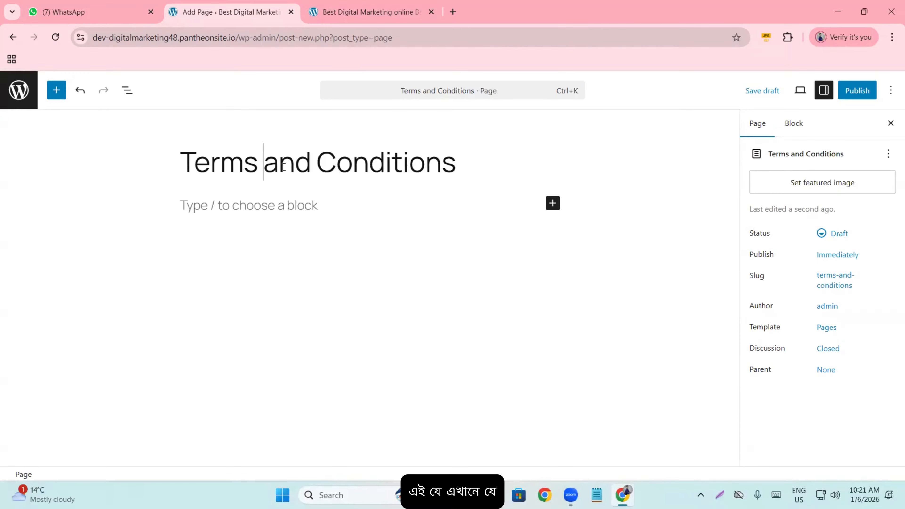
left_click_drag(284, 166, 309, 167)
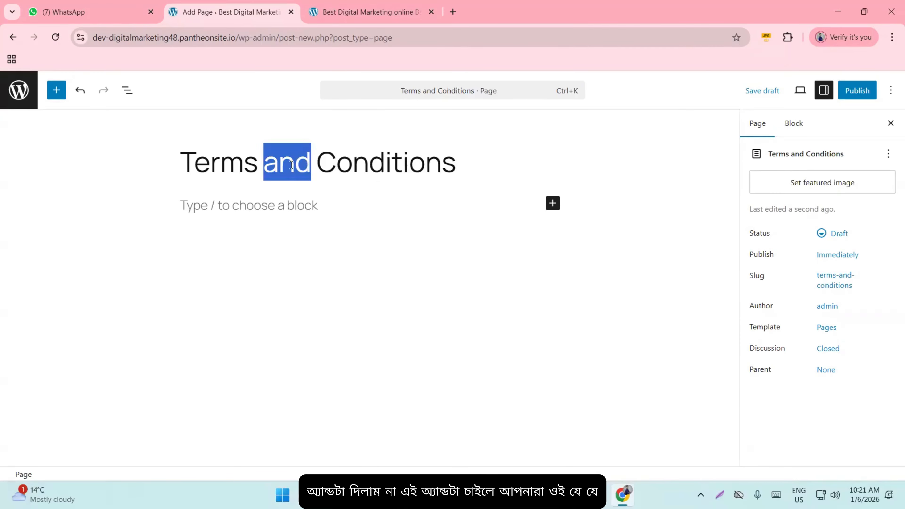
left_click(295, 174)
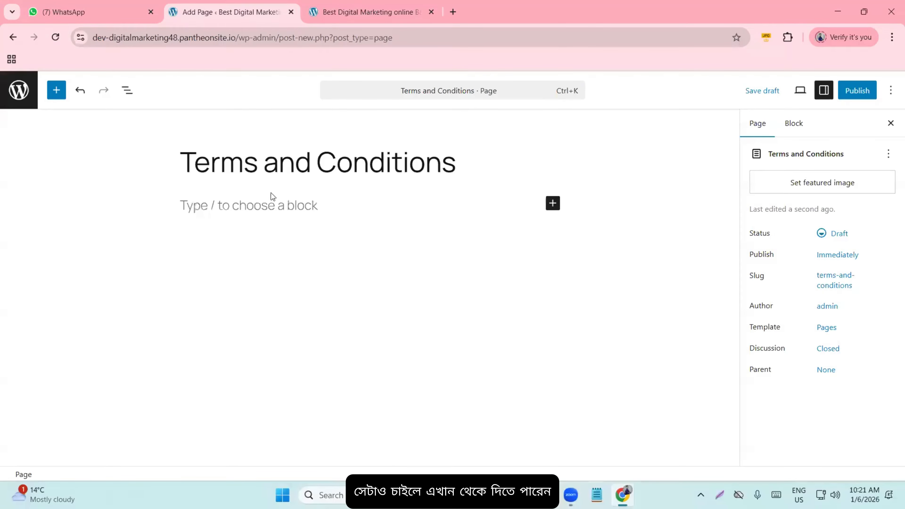
left_click(857, 92)
left_click(862, 93)
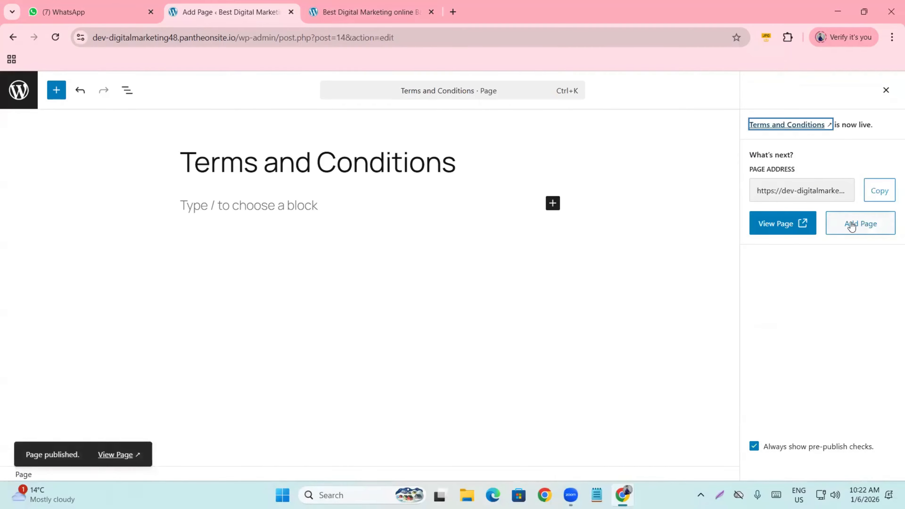
left_click(864, 224)
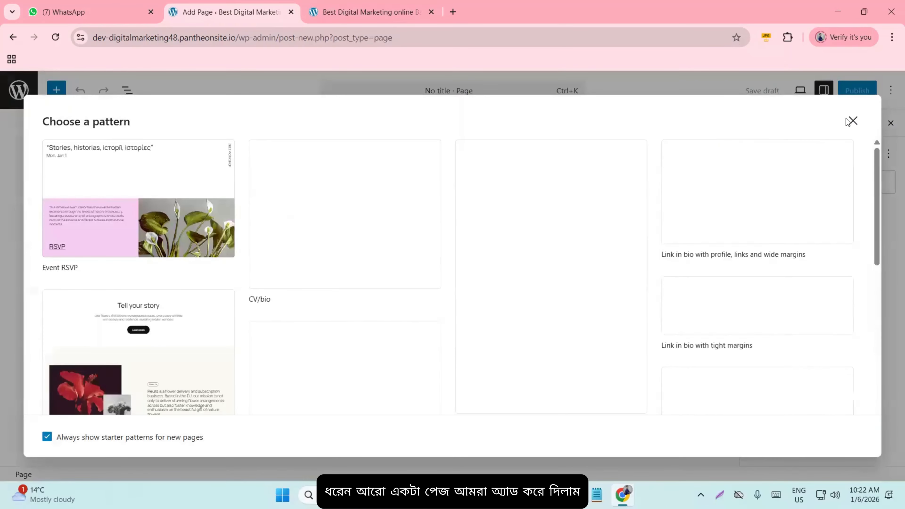
- Publish a blank page titled 'Privacy and Policy'
key("Escape")
type("Privacy")
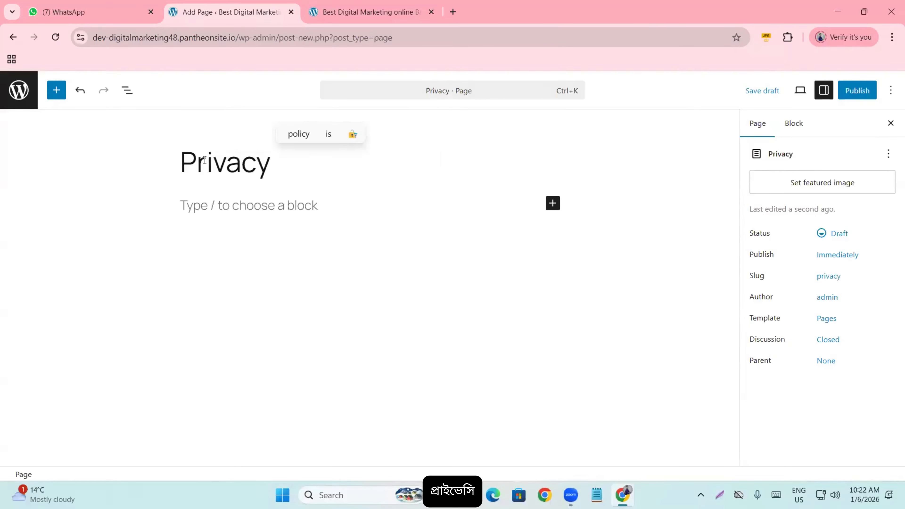
type("and Policvy")
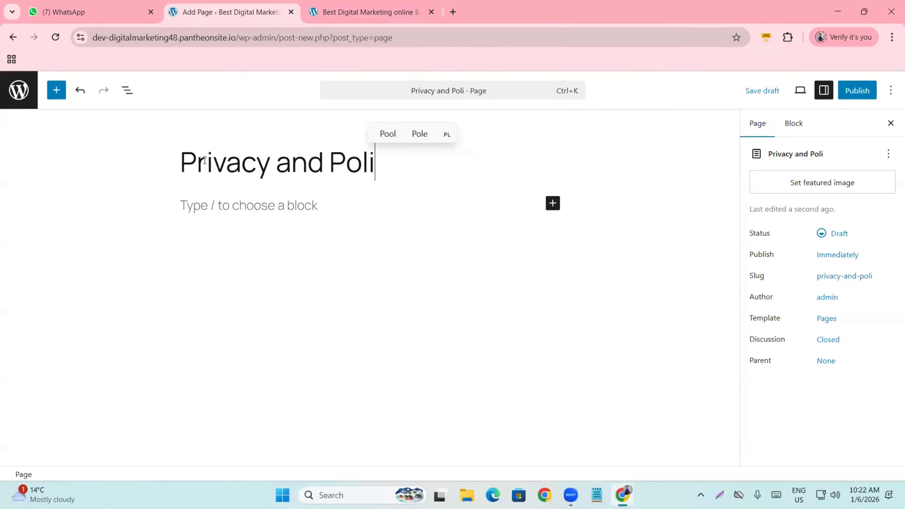
key("BackSpace")
key("BackSpace")
type("y")
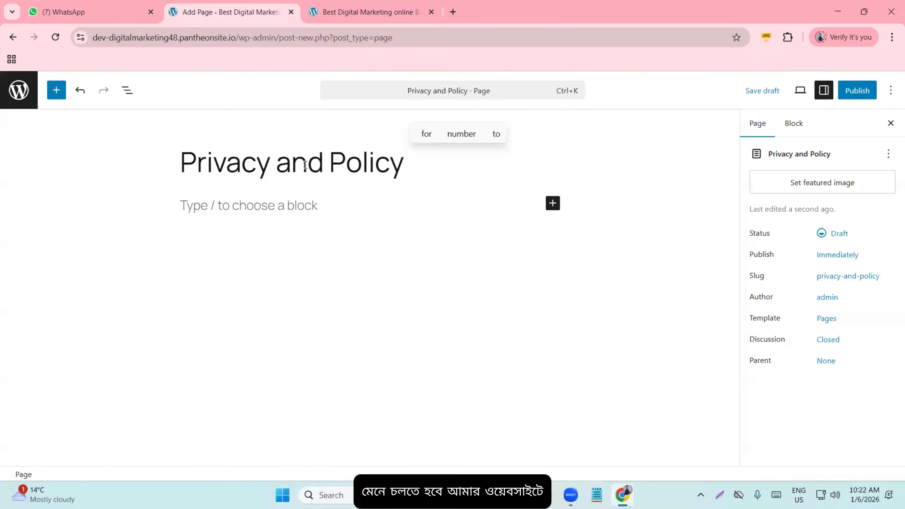
left_click(861, 91)
left_click(863, 91)
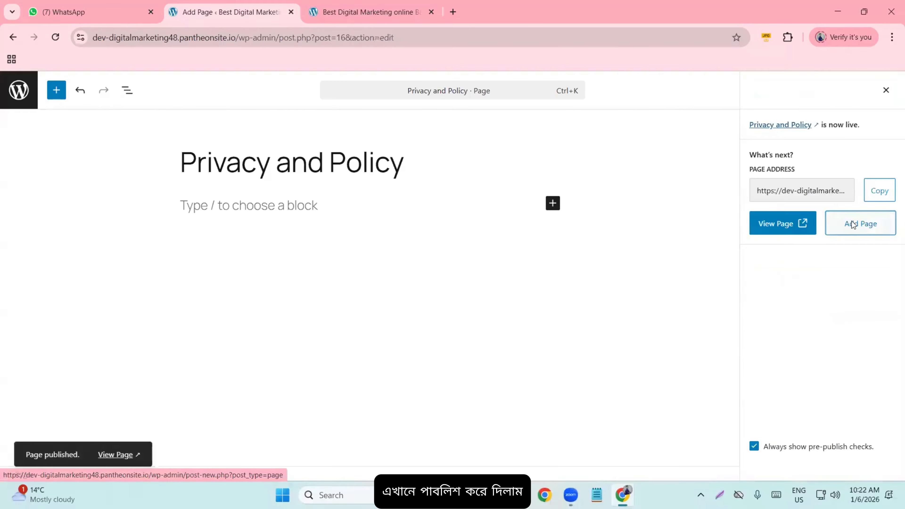
- Publish another blank page titled 'Contact Us'
left_click(855, 224)
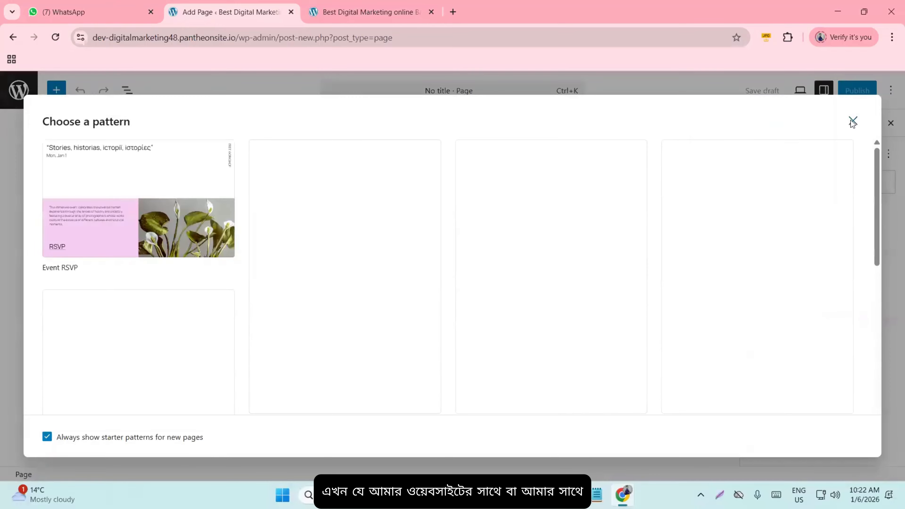
left_click(853, 122)
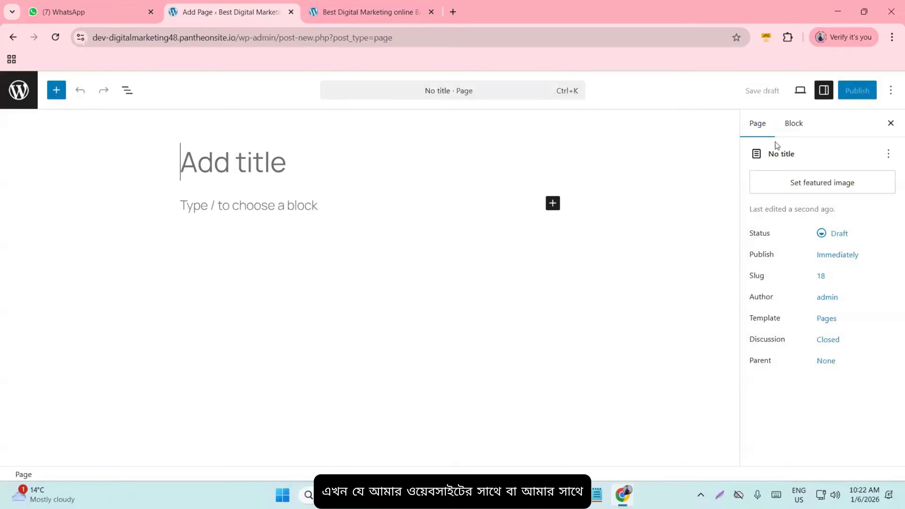
type("Con")
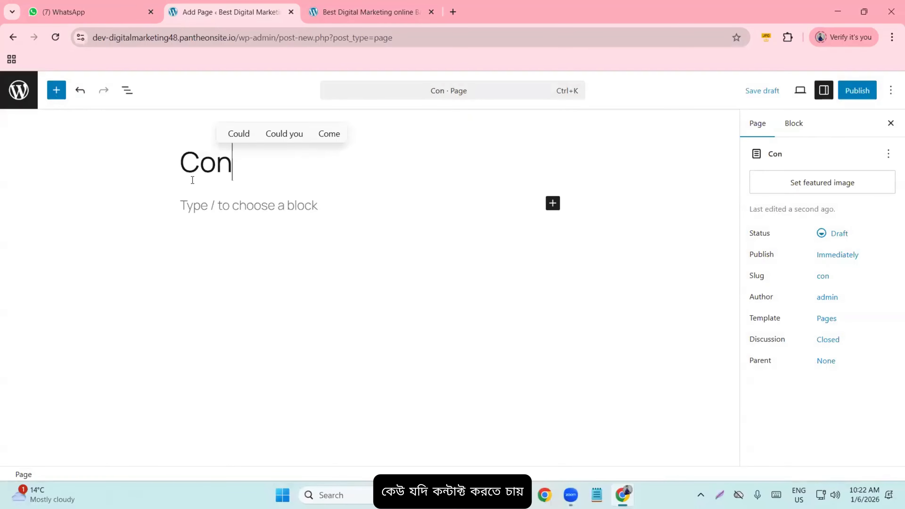
type("atct")
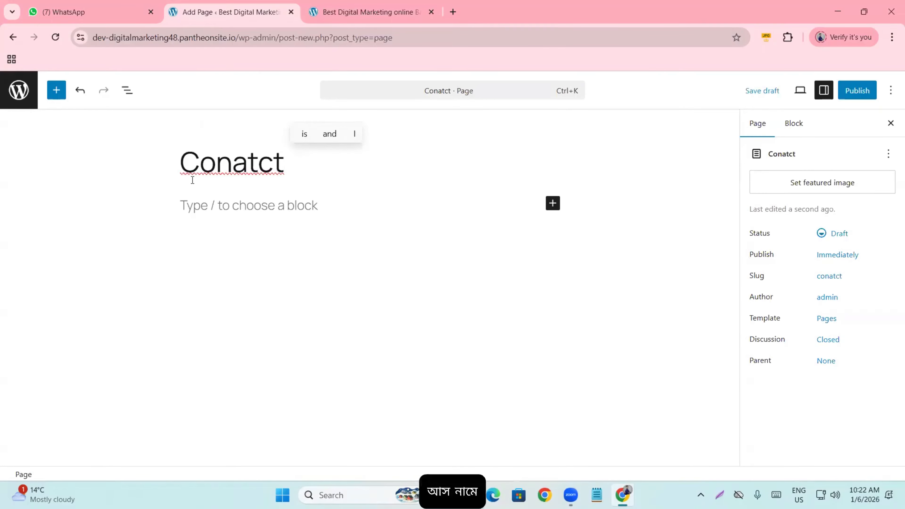
key("BackSpace")
key("BackSpace")
key("BackSpace")
key("BackSpace")
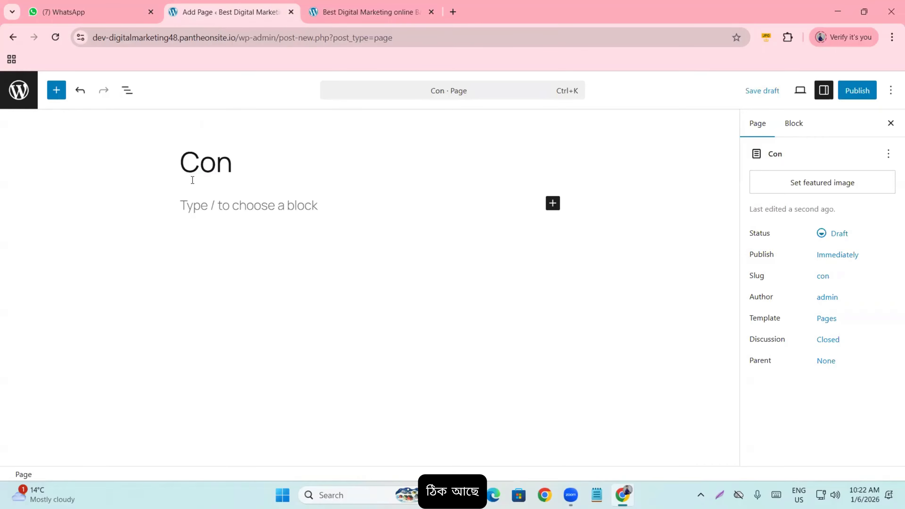
type("tact Us")
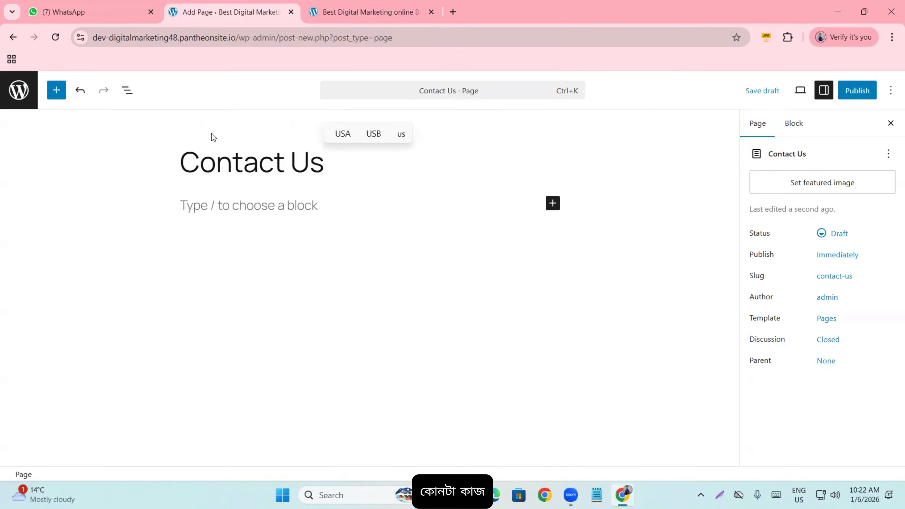
left_click(856, 91)
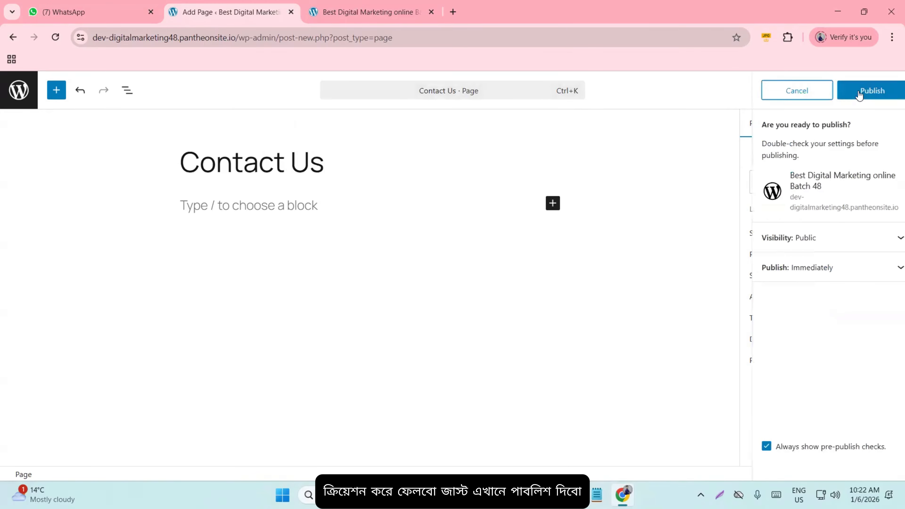
left_click(858, 92)
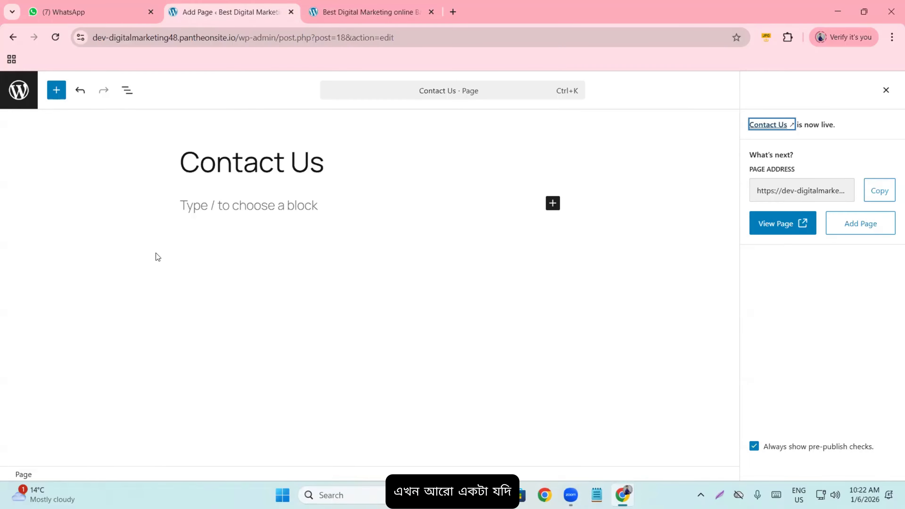
- Publish a blank 'About Us' page and return to the Pages list
left_click(838, 228)
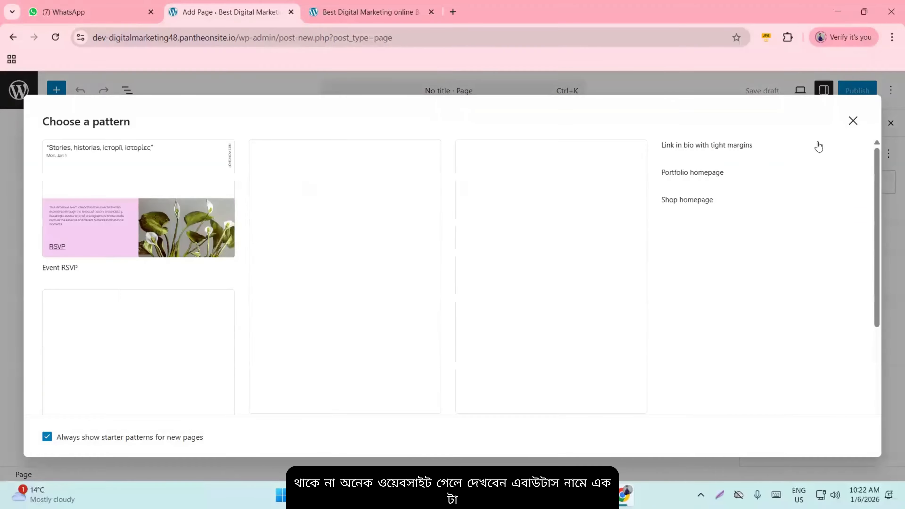
left_click(853, 121)
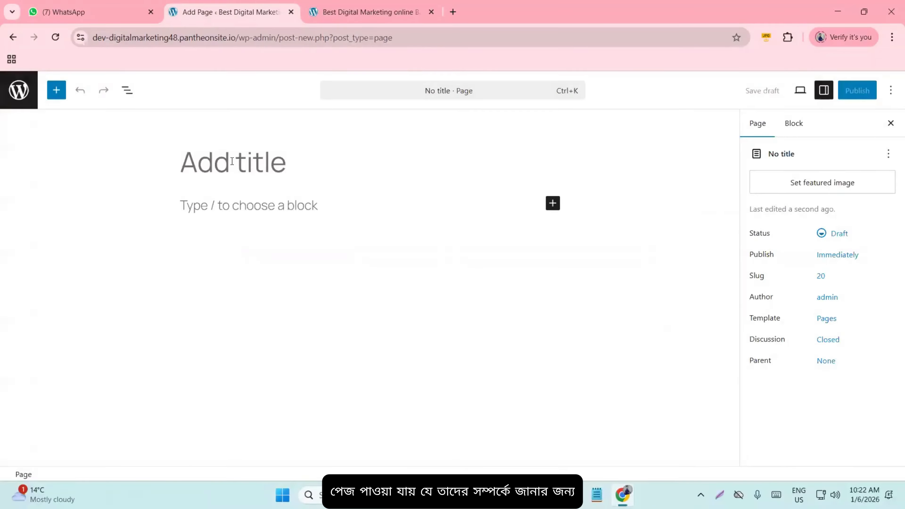
type("About ")
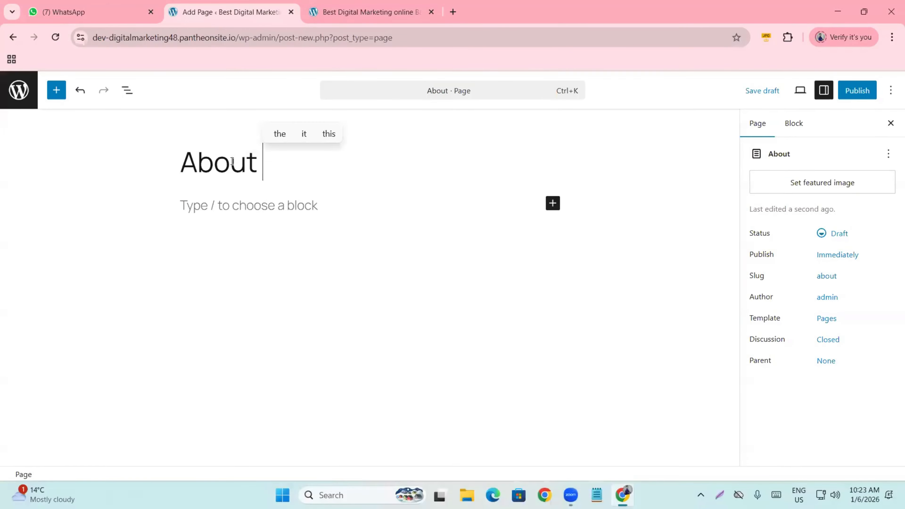
type("Us")
left_click(867, 92)
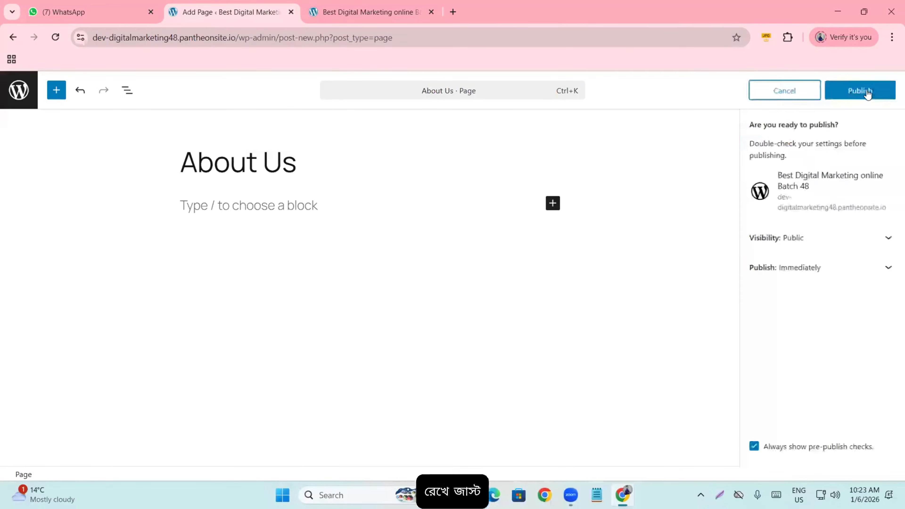
left_click(868, 91)
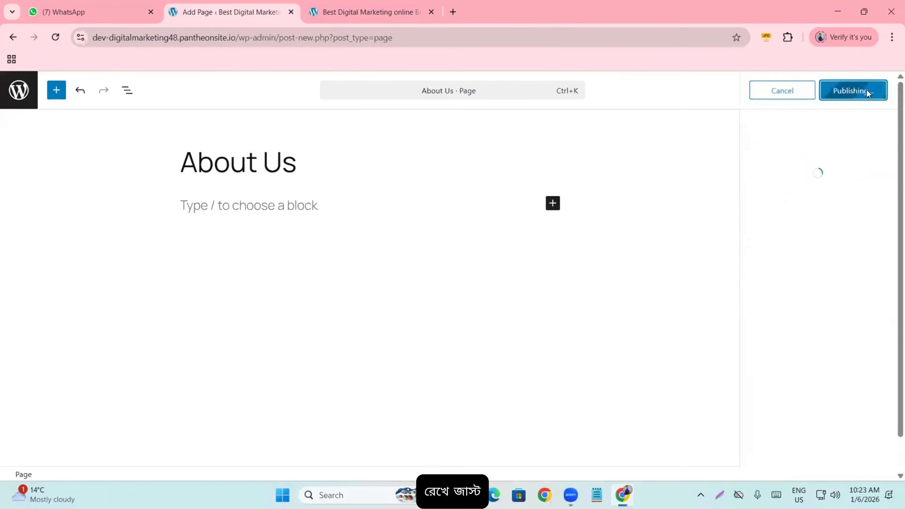
left_click(18, 91)
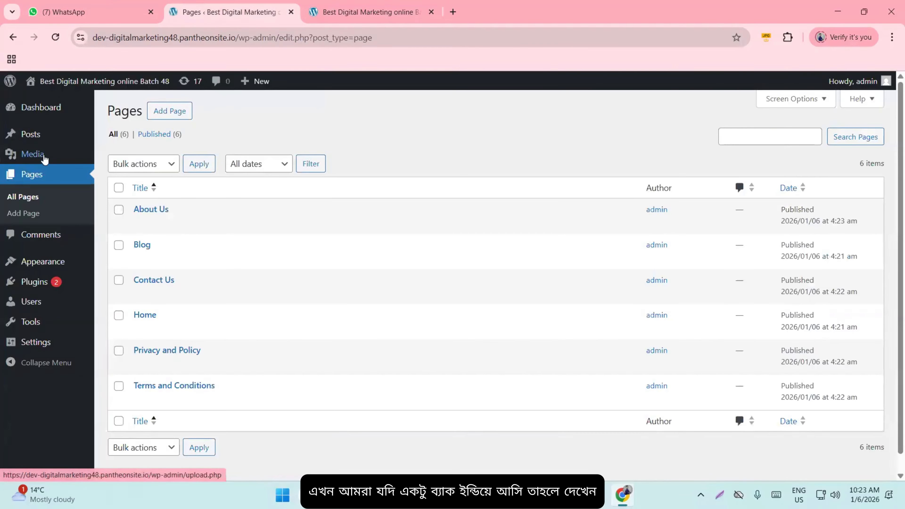
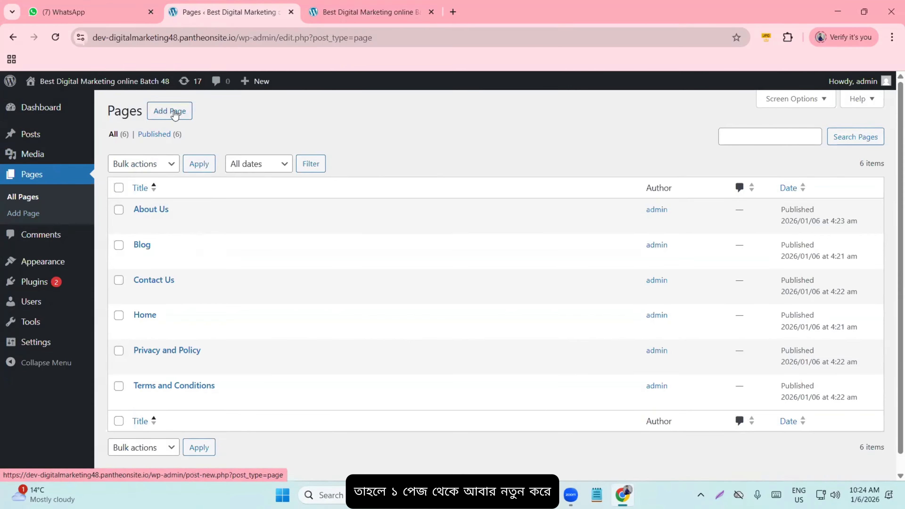
- Open the admin Comments screen, which shows that no comments were found
left_click(35, 239)
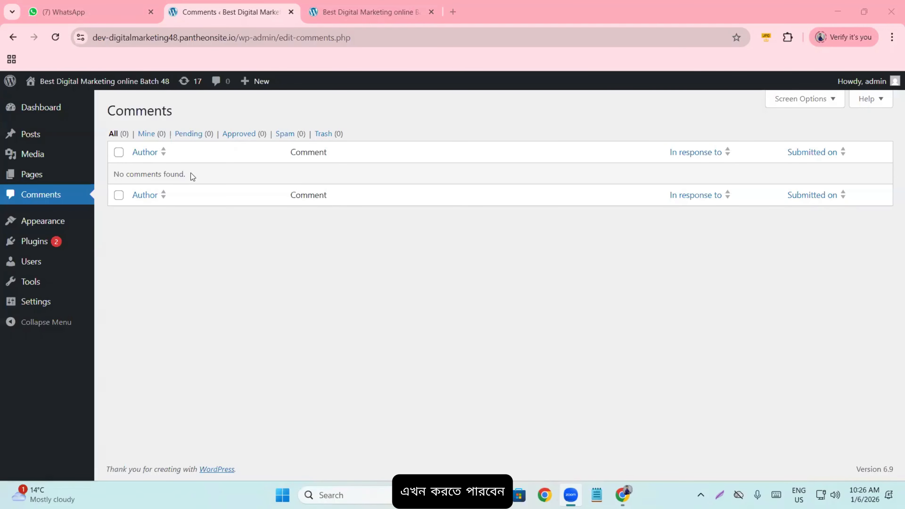
- Switch to the live site's Blog page tab, which reports that nothing was found
mouse_move(64, 142)
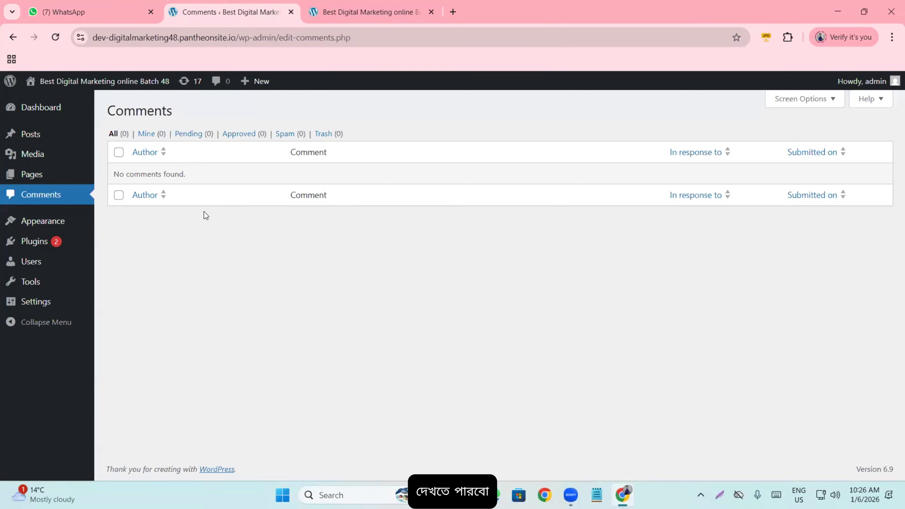
mouse_move(49, 221)
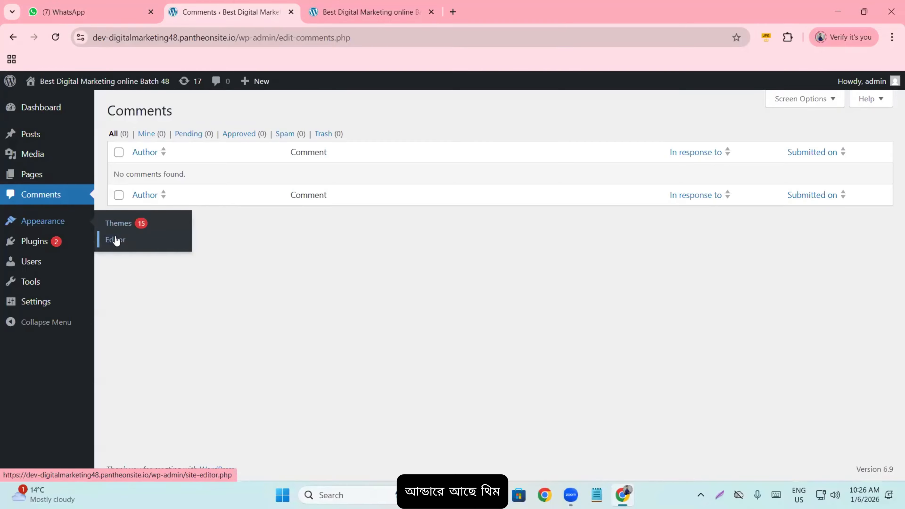
left_click(326, 19)
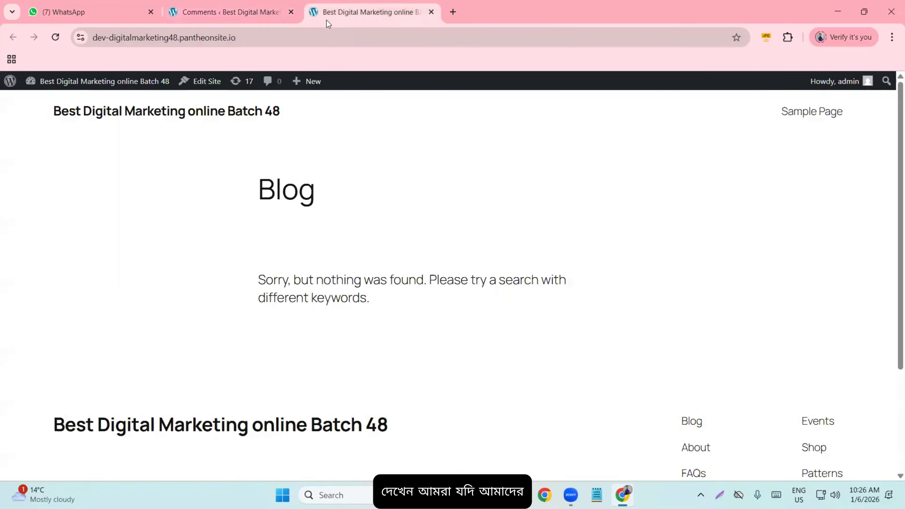
- Reload the live Blog page so its header lists the pages, then return to the admin Comments screen
left_click(55, 37)
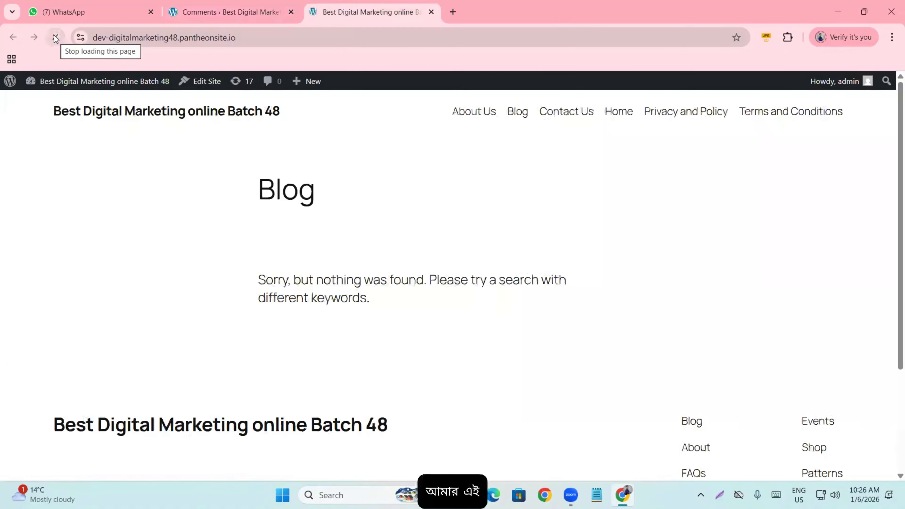
scroll(155, 115, "down", 4)
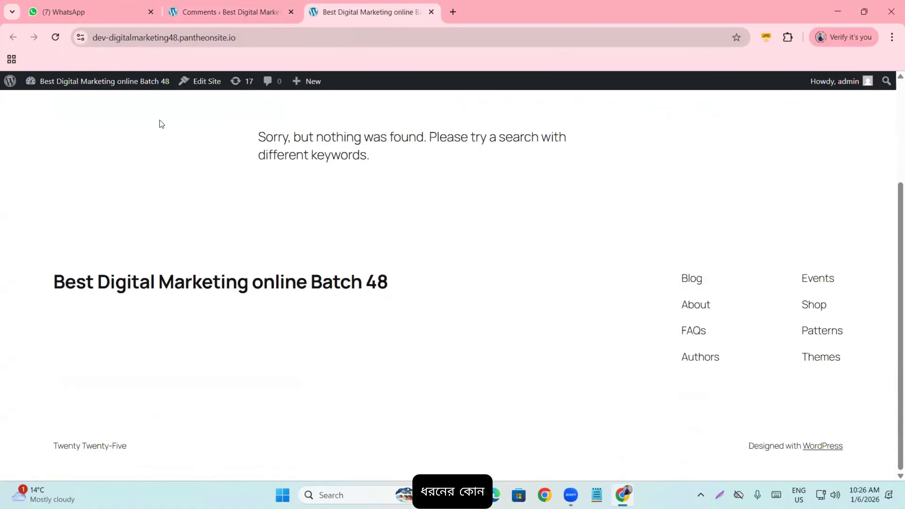
scroll(159, 120, "up", 4)
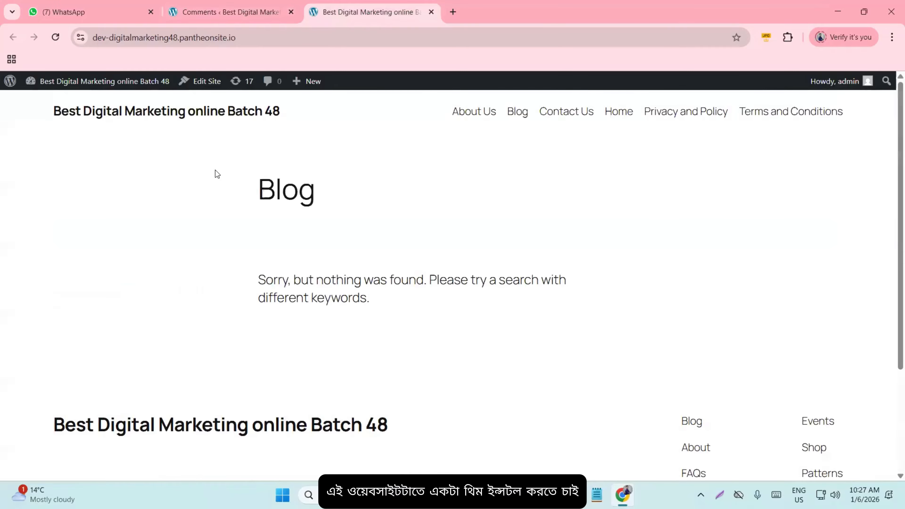
left_click(221, 12)
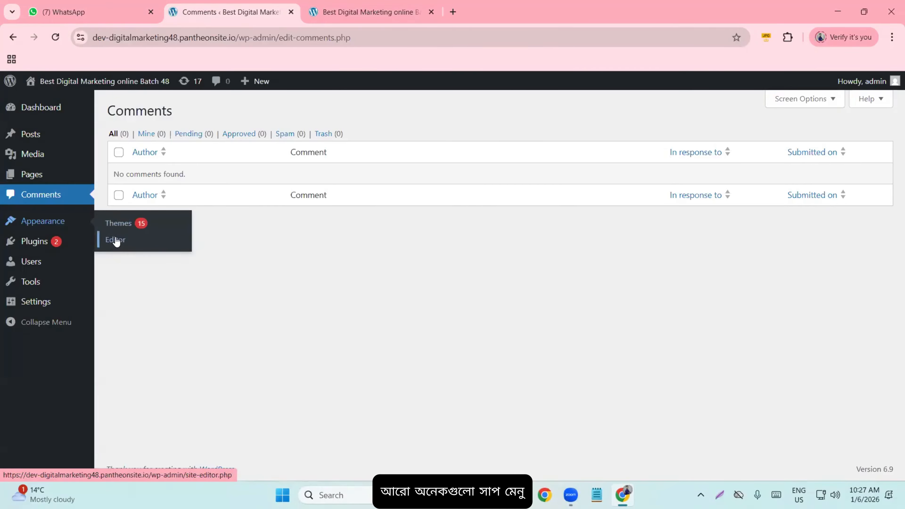
- Check the live Blog page again, then go back to the admin Comments screen
left_click(331, 5)
scroll(116, 278, "down", 4)
scroll(200, 300, "up", 4)
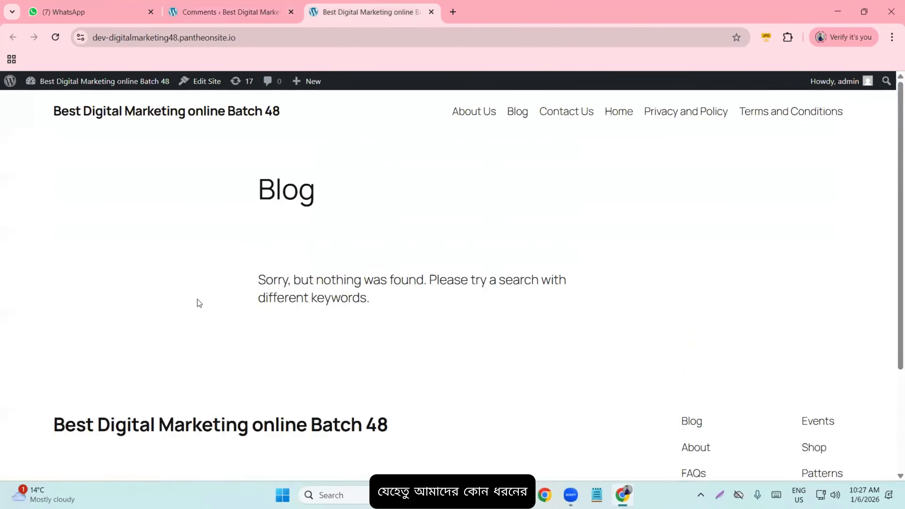
left_click(235, 5)
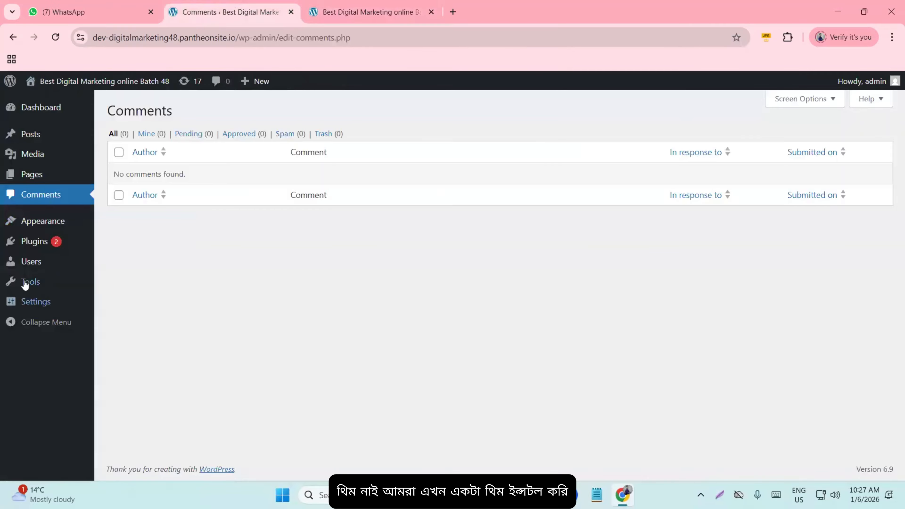
- Open Appearance > Themes, then the Add Themes catalogue of 7997 popular themes, plus a blank tab
mouse_move(14, 224)
left_click(109, 231)
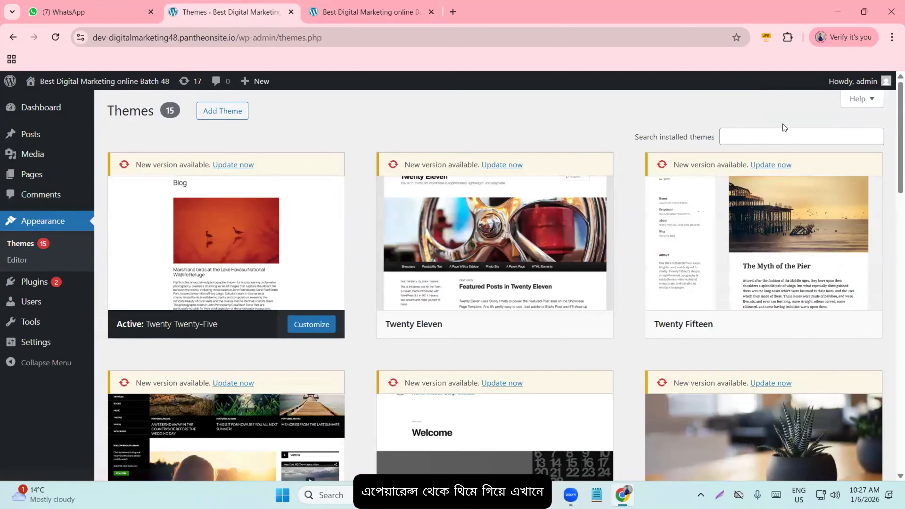
left_click(759, 140)
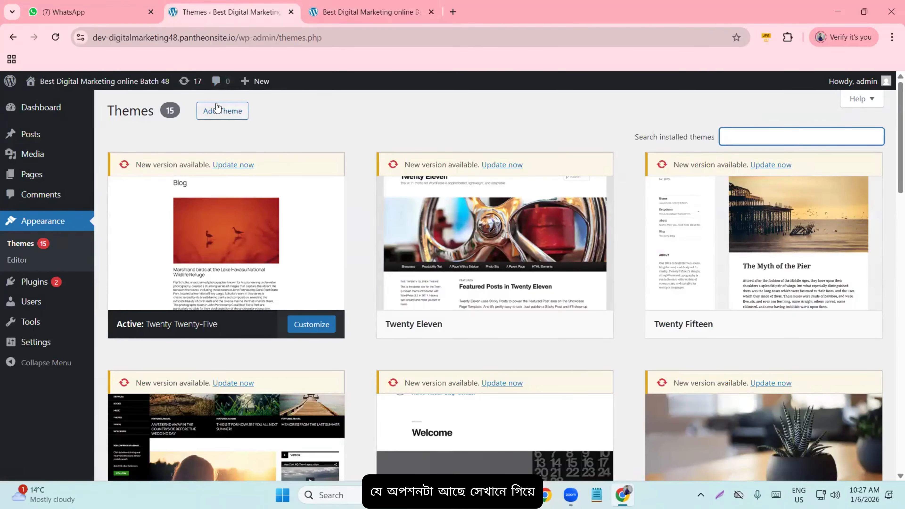
left_click(219, 111)
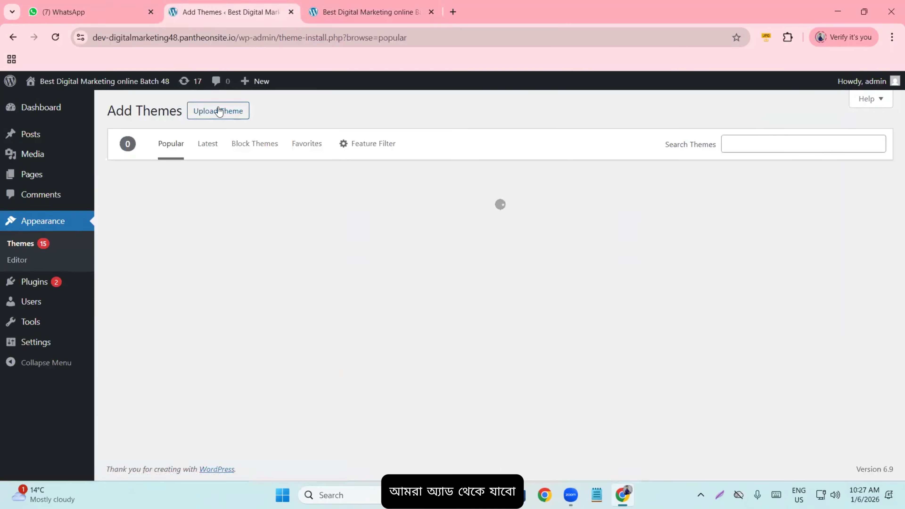
left_click(754, 142)
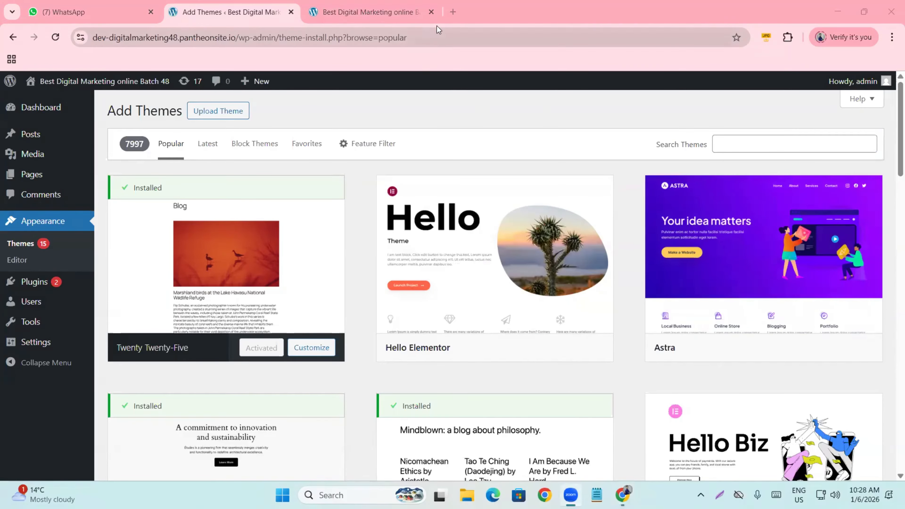
left_click(454, 11)
left_click(362, 8)
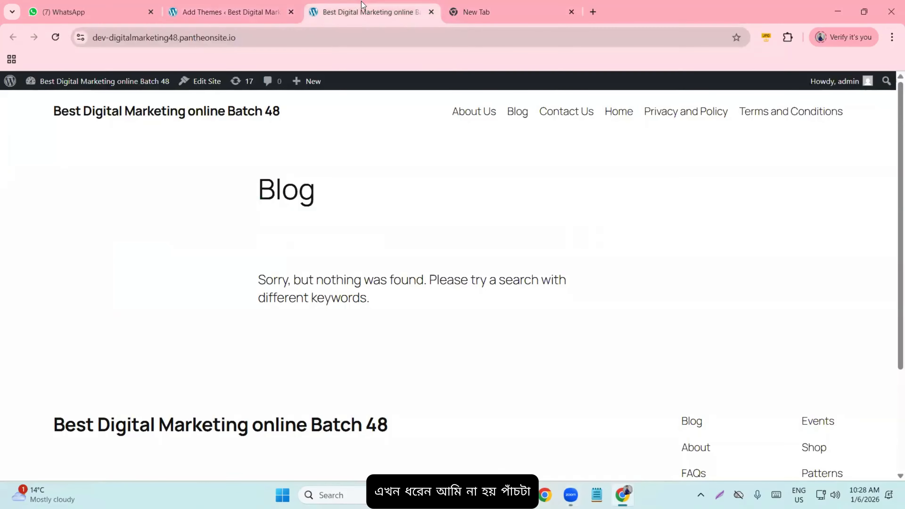
- Google 'free wordpress blog theme list' and expand the AI Overview's full list of themes
left_click(278, 7)
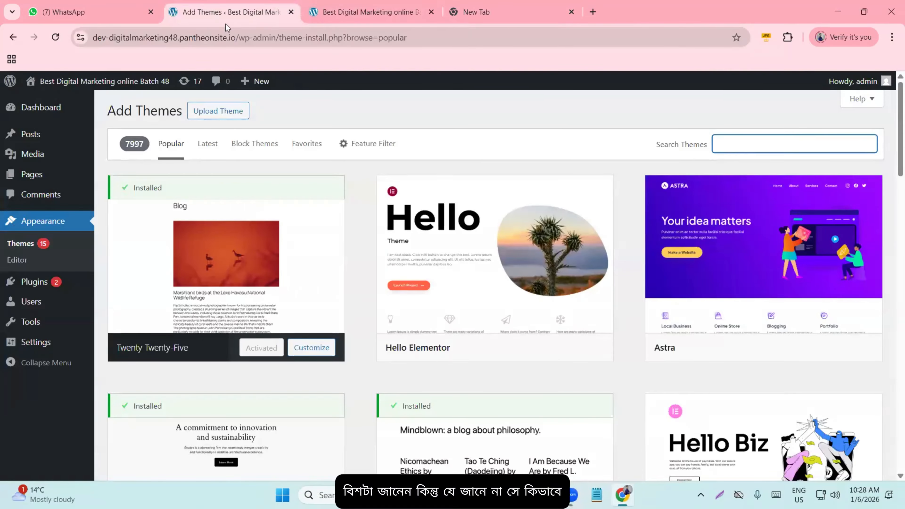
left_click(557, 7)
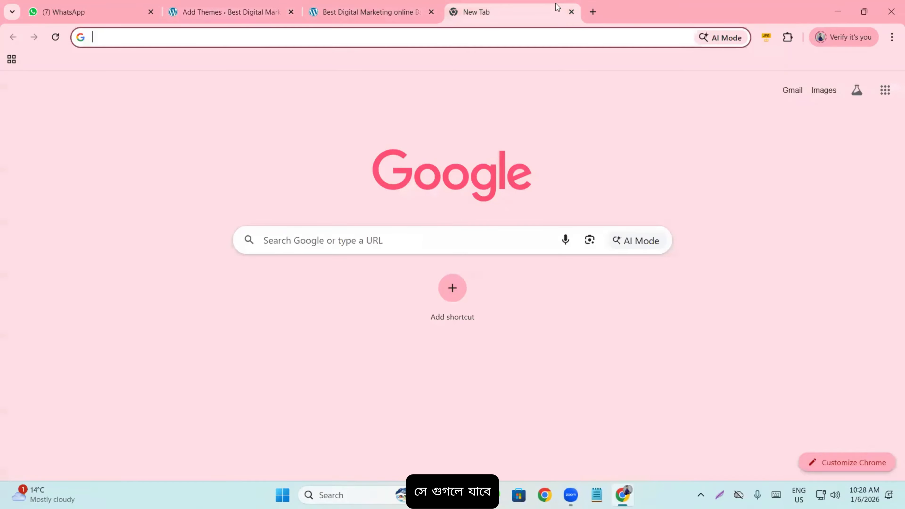
type("free w")
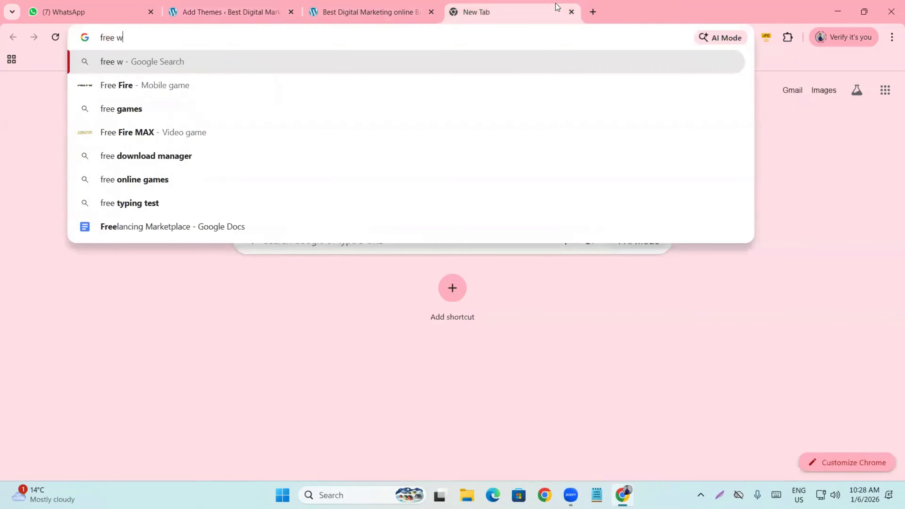
type("ordpress ")
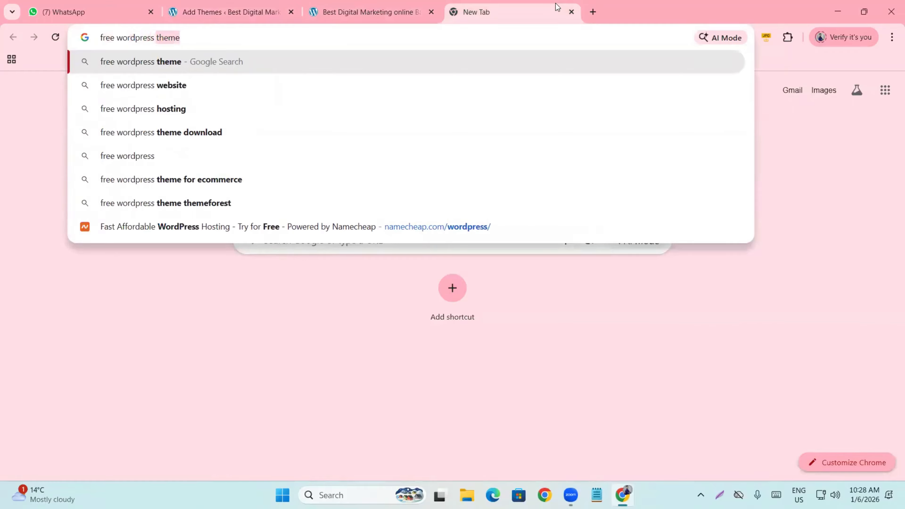
type("blog th")
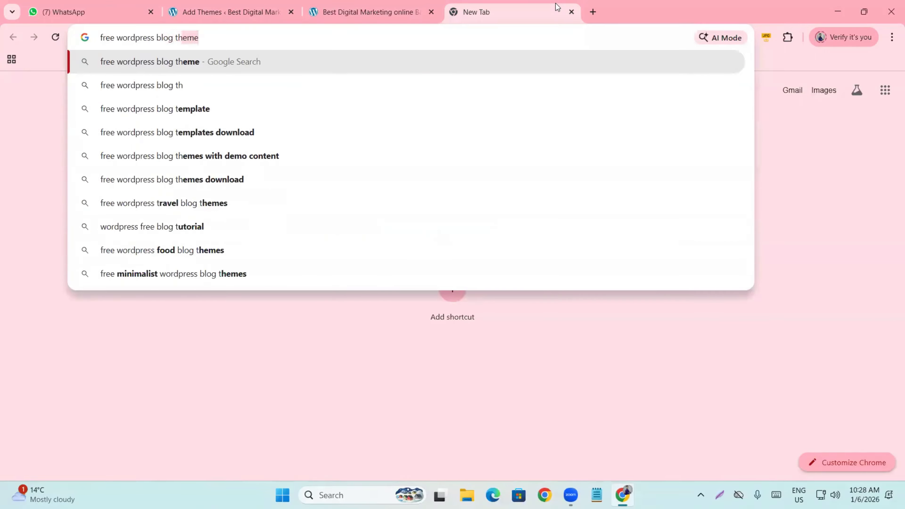
type("eme list")
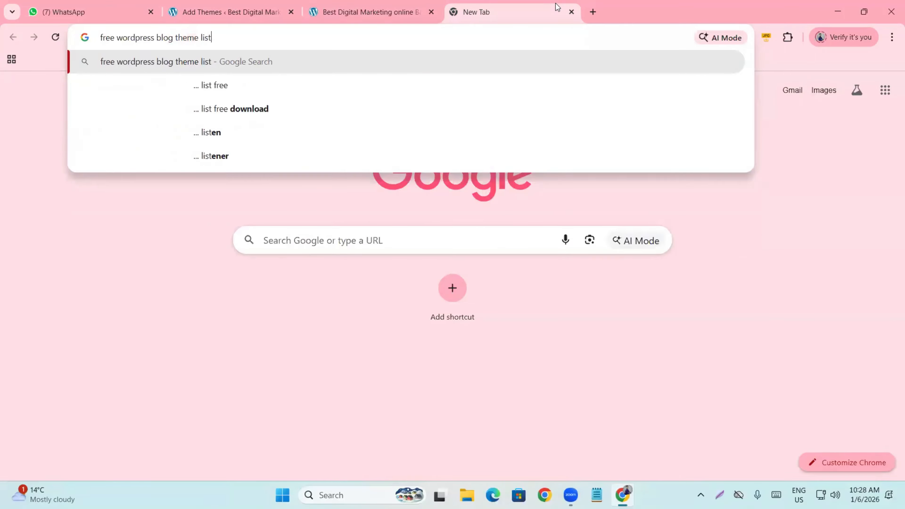
key("Return")
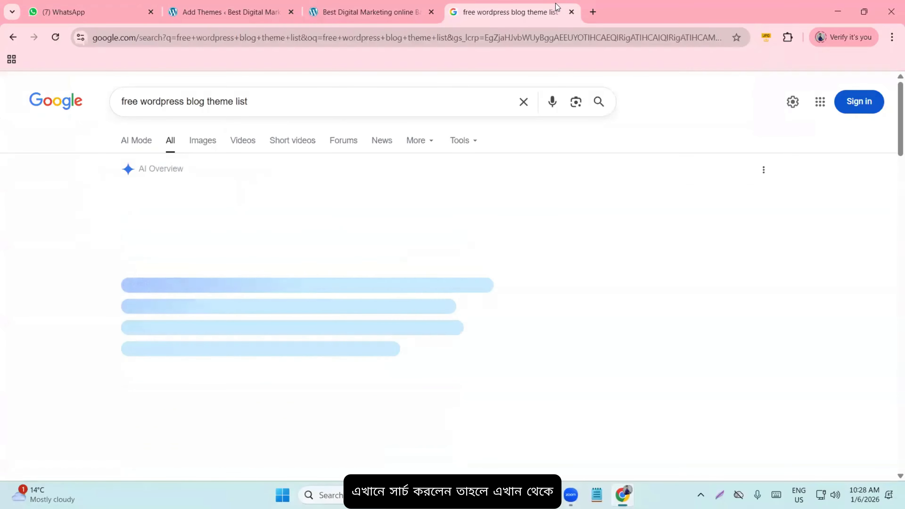
scroll(221, 250, "down", 1)
scroll(217, 229, "down", 1)
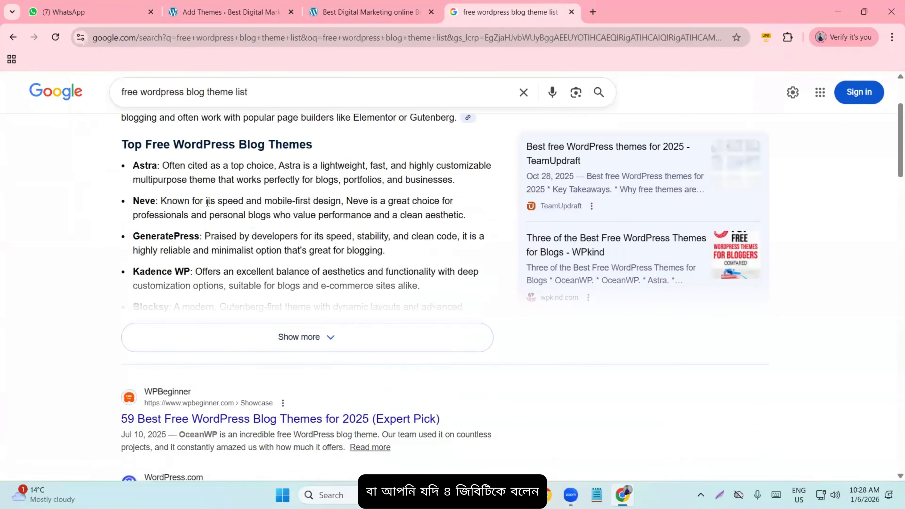
left_click(303, 339)
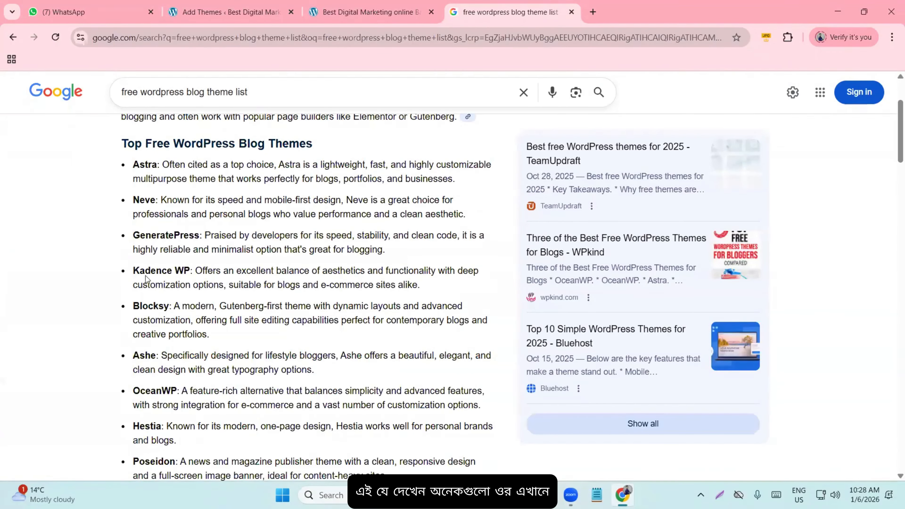
scroll(147, 282, "down", 5)
left_click(367, 12)
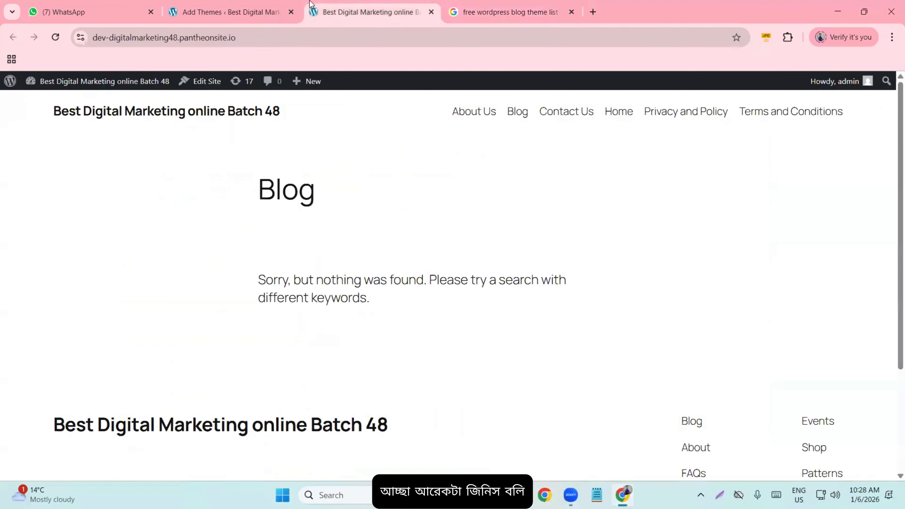
- Return to the Add Themes screen listing 7997 popular themes, with Twenty Twenty-Five active
left_click(246, 5)
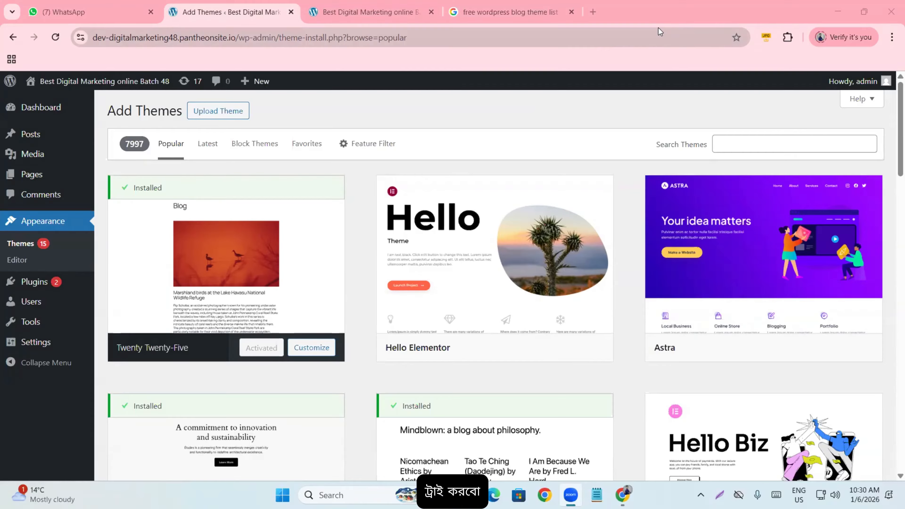
- Review the Google results for free WordPress blog themes again
left_click(503, 17)
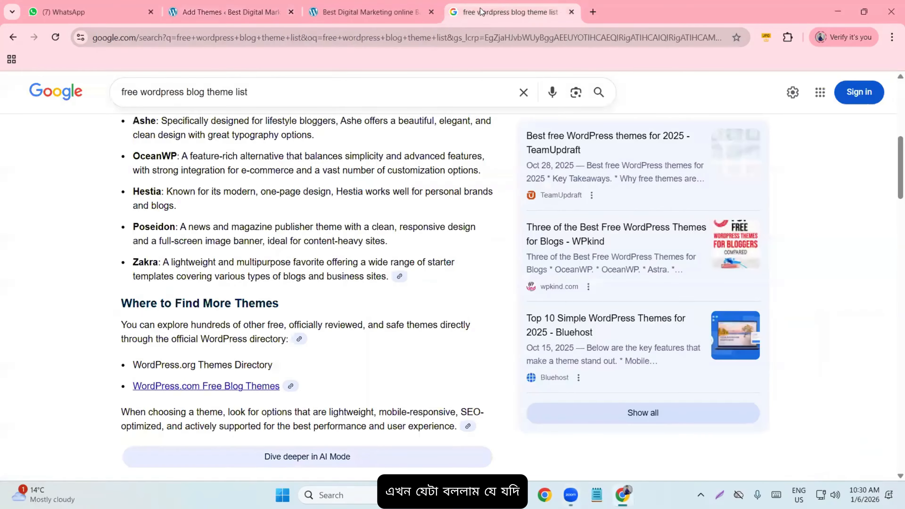
scroll(342, 123, "up", 7)
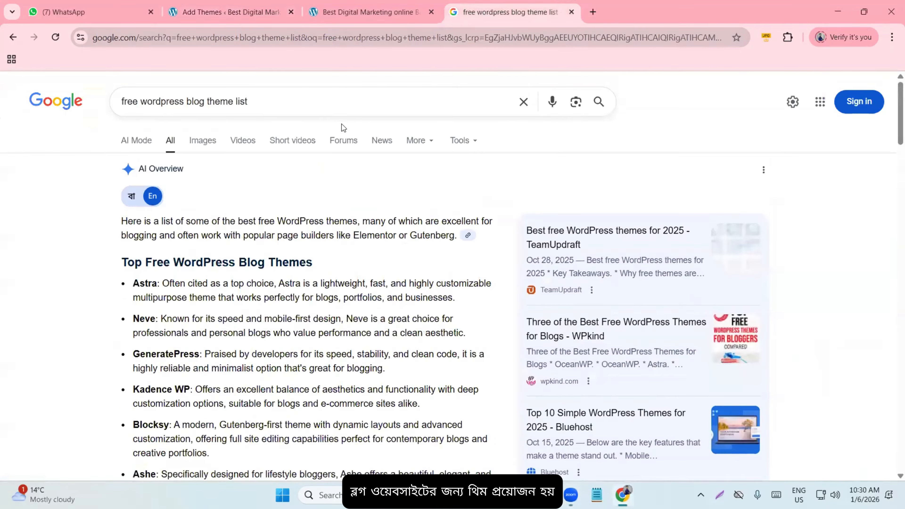
scroll(188, 112, "down", 1)
scroll(189, 114, "down", 10)
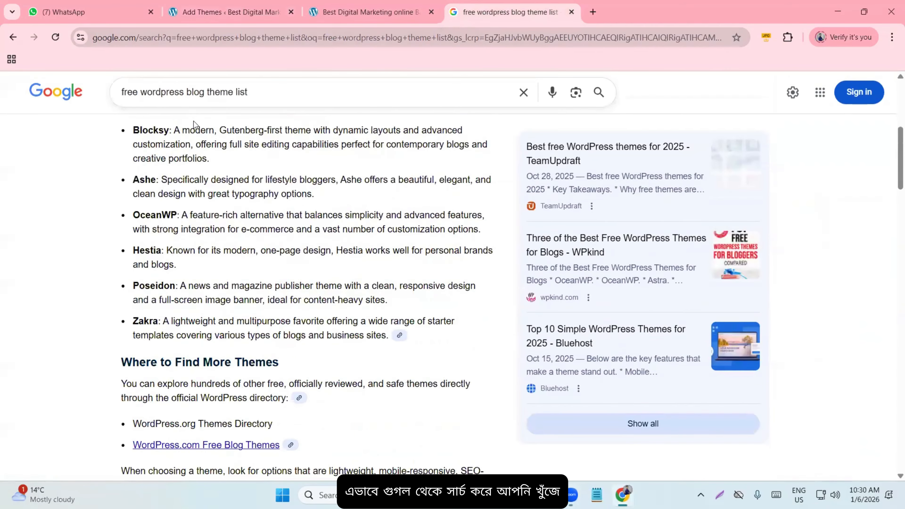
left_click(424, 8)
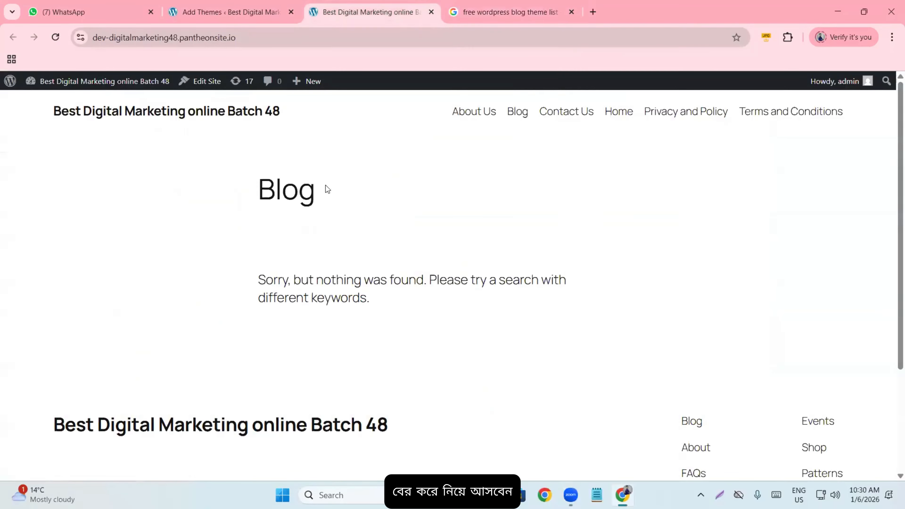
- Search the theme installer for 'Hitmag', then install and activate the HitMag theme
left_click(214, 13)
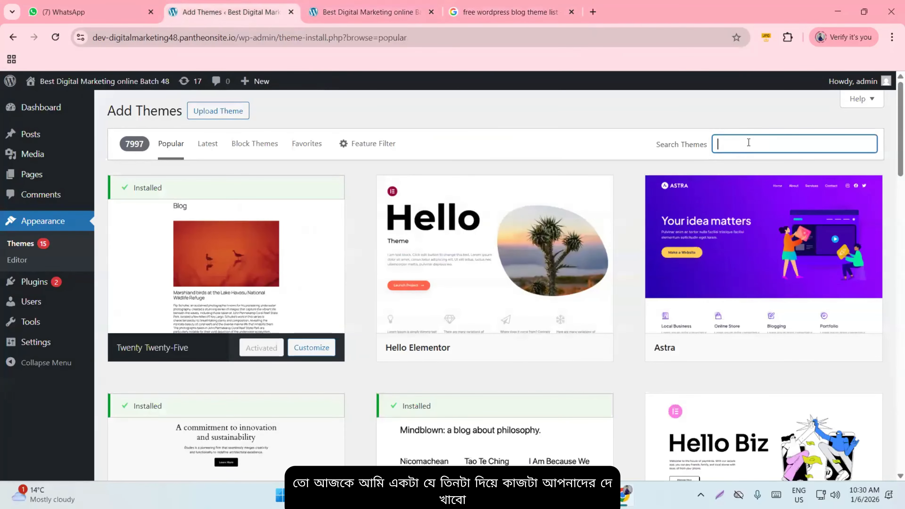
type("H")
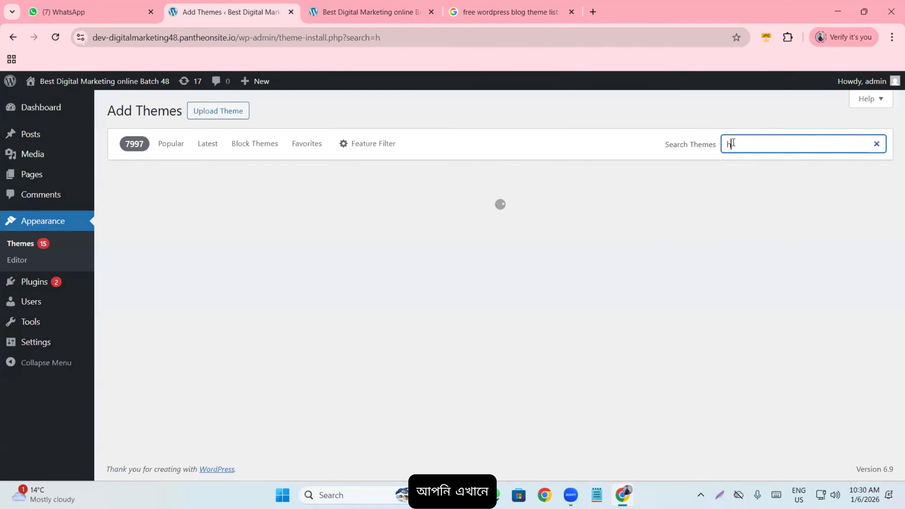
type("itmag")
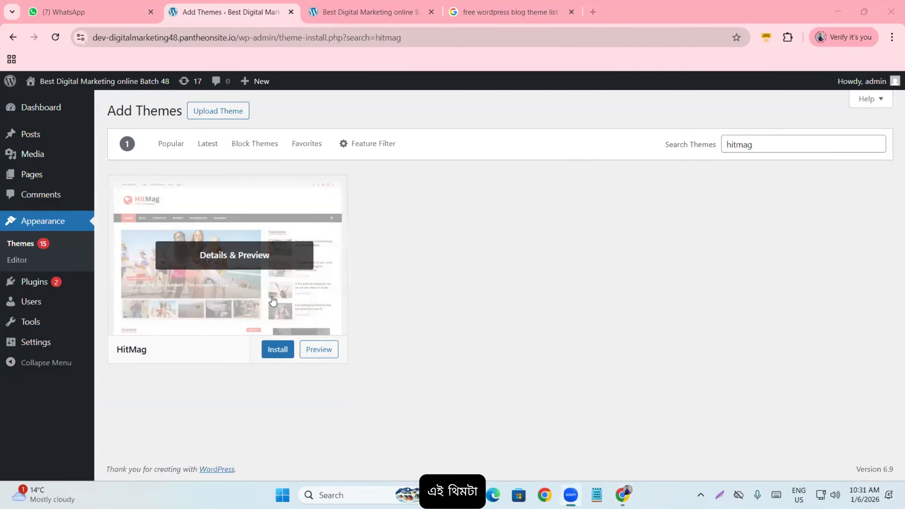
left_click(395, 257)
mouse_move(223, 205)
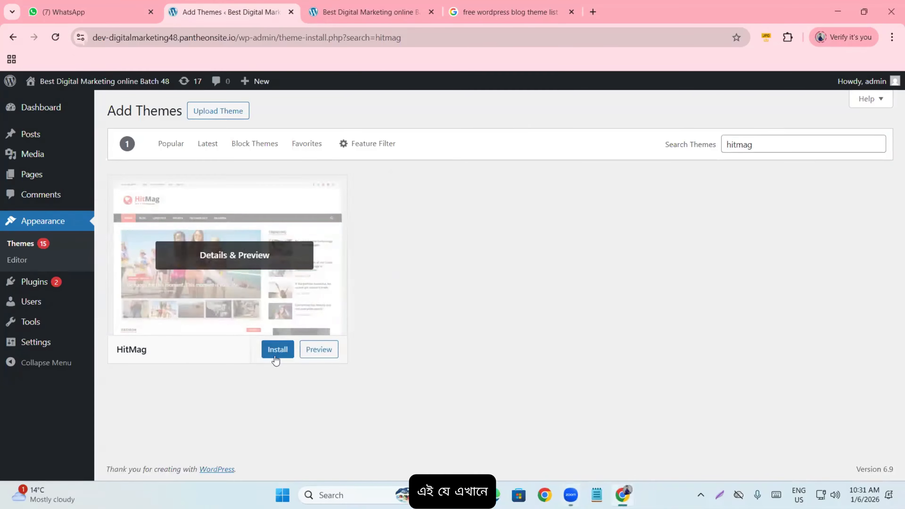
left_click(269, 353)
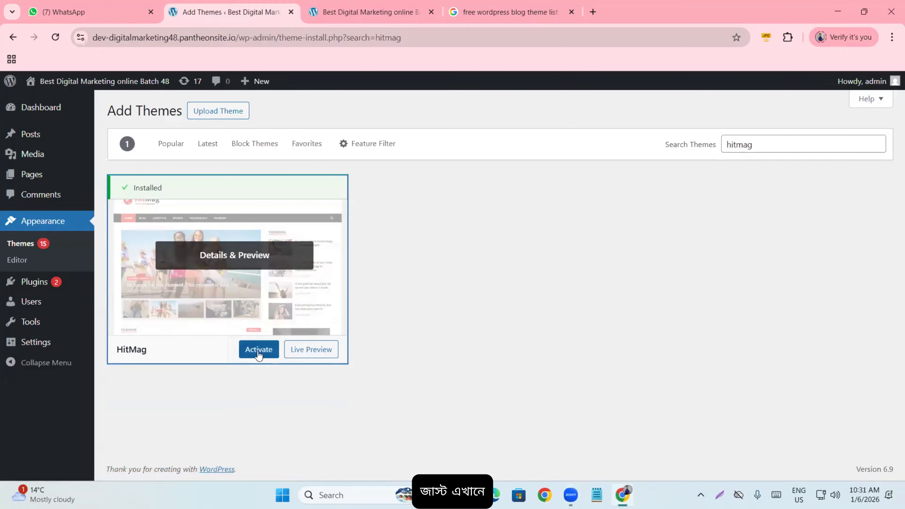
left_click(259, 350)
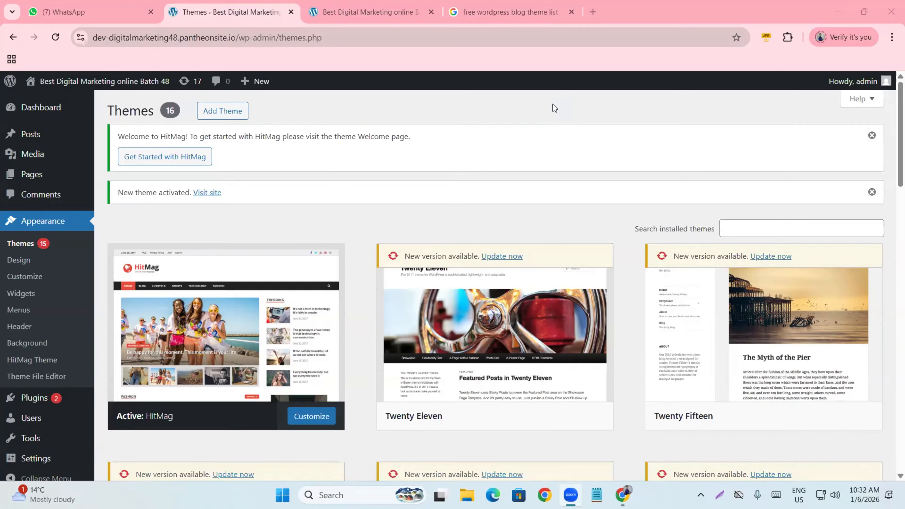
scroll(228, 308, "down", 3)
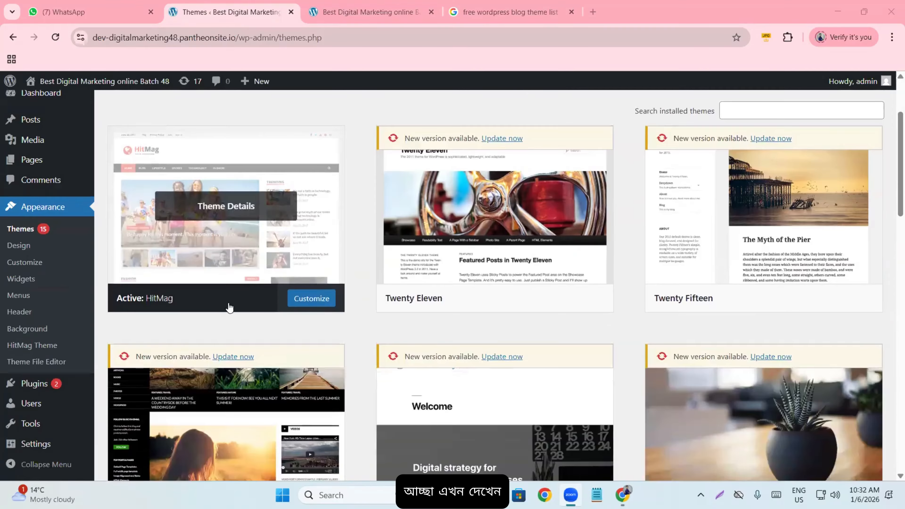
scroll(228, 308, "up", 3)
scroll(758, 228, "down", 3)
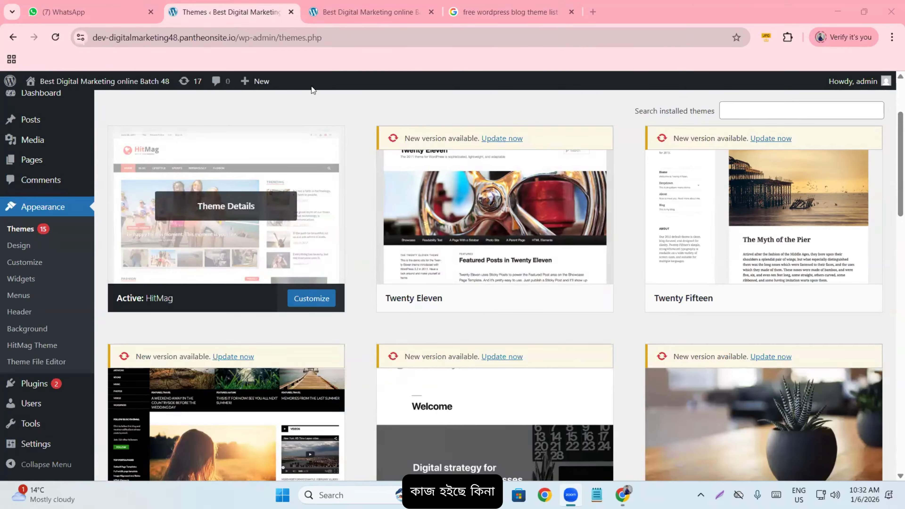
- Close the Google theme results and reload the live site to see the HitMag design
left_click(567, 12)
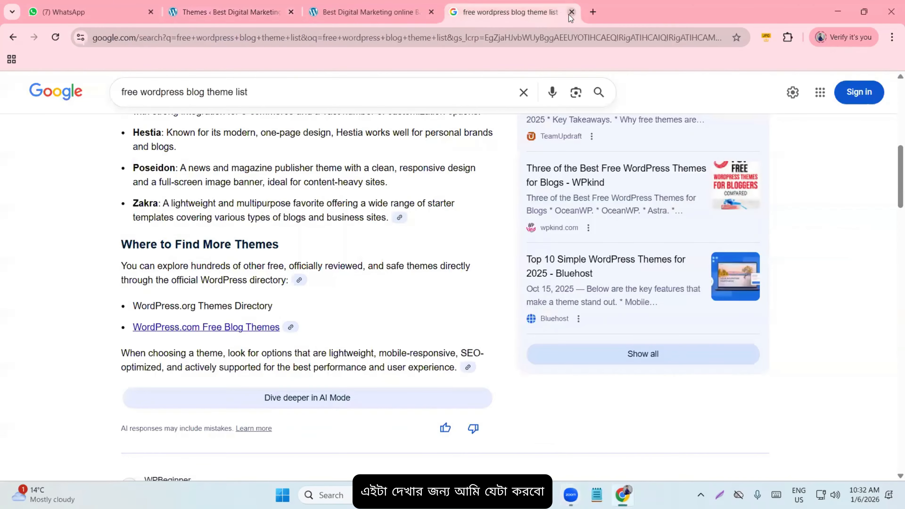
left_click(571, 12)
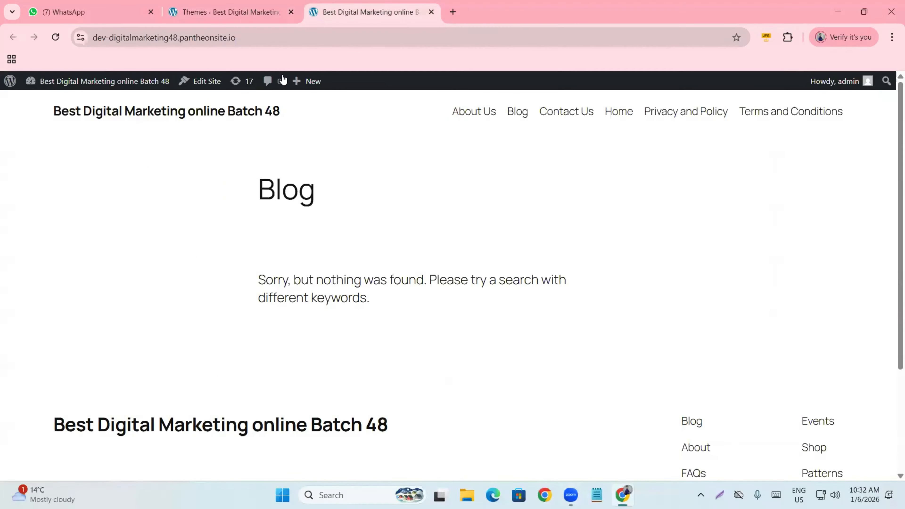
left_click(59, 39)
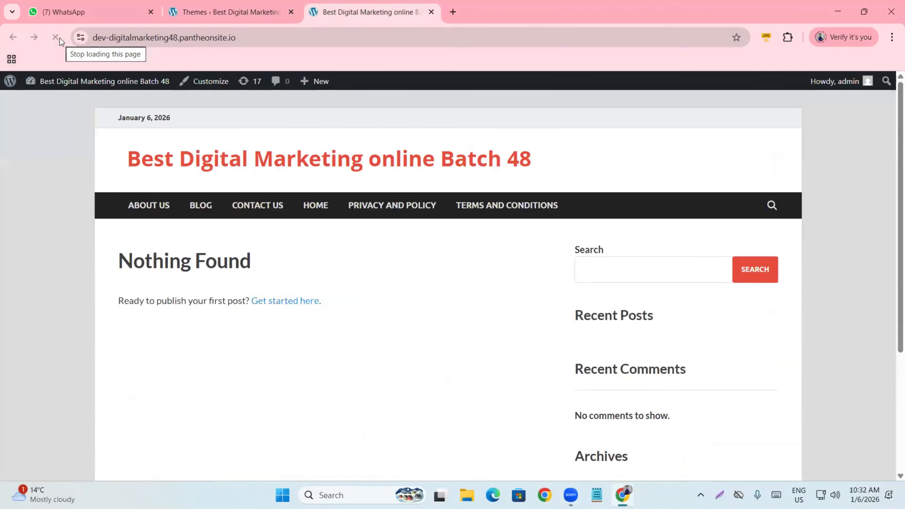
scroll(96, 179, "down", 5)
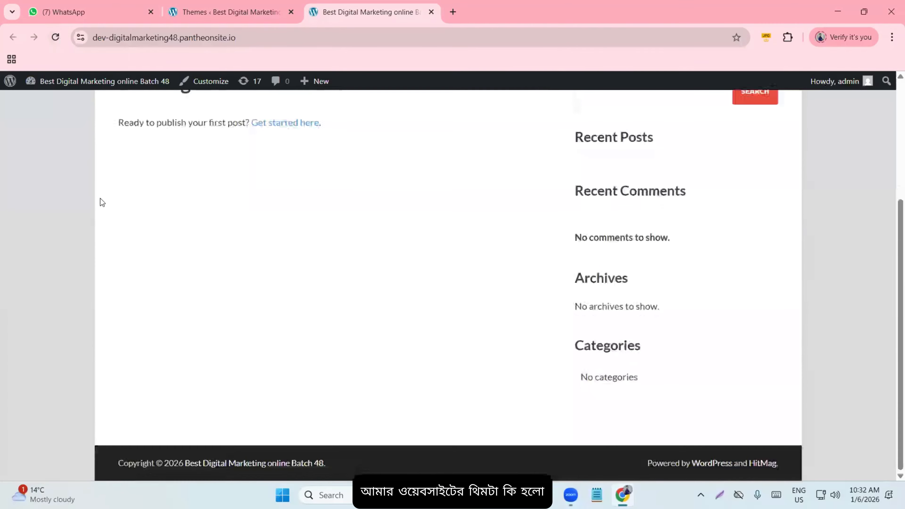
scroll(156, 313, "up", 5)
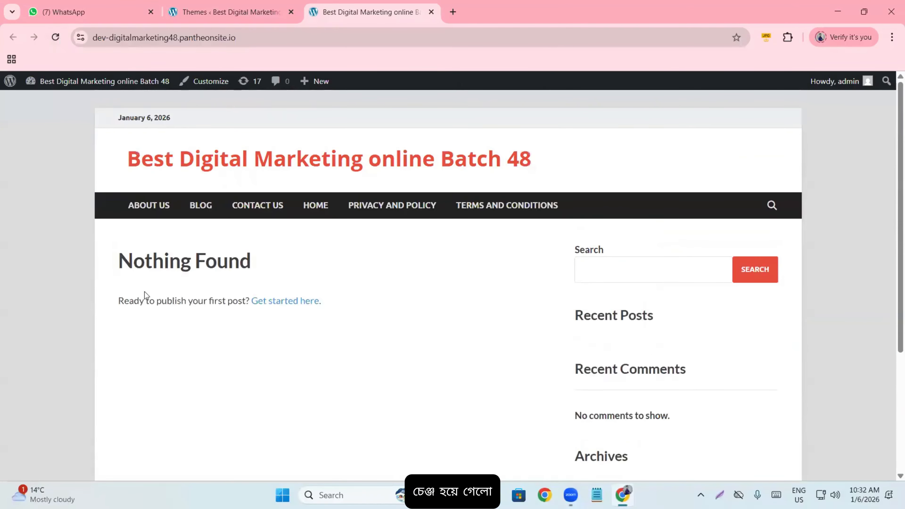
scroll(145, 292, "down", 5)
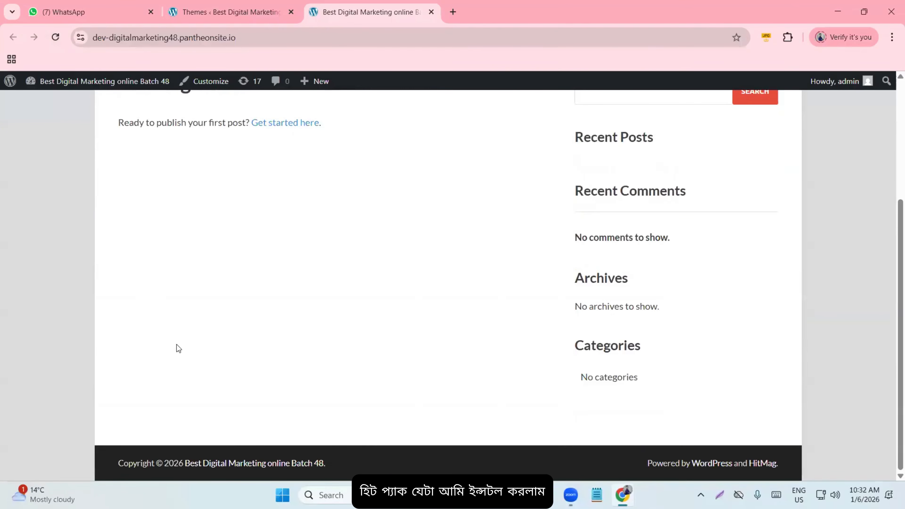
scroll(166, 331, "up", 5)
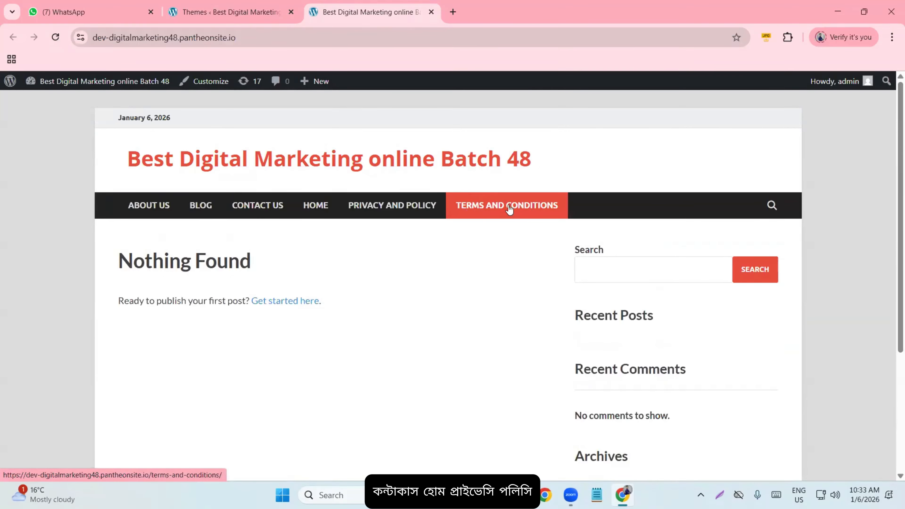
- Check the themes admin page, then scroll through the HitMag-styled homepage again
left_click(213, 15)
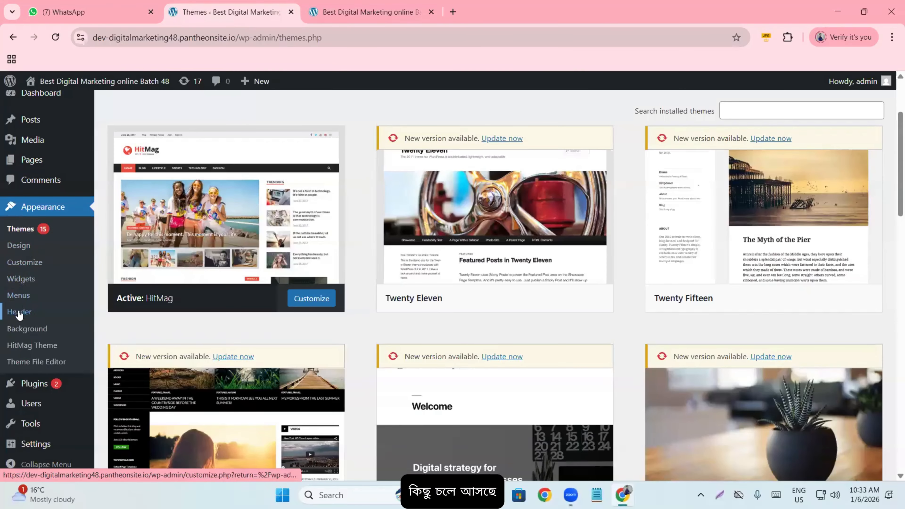
scroll(27, 321, "up", 2)
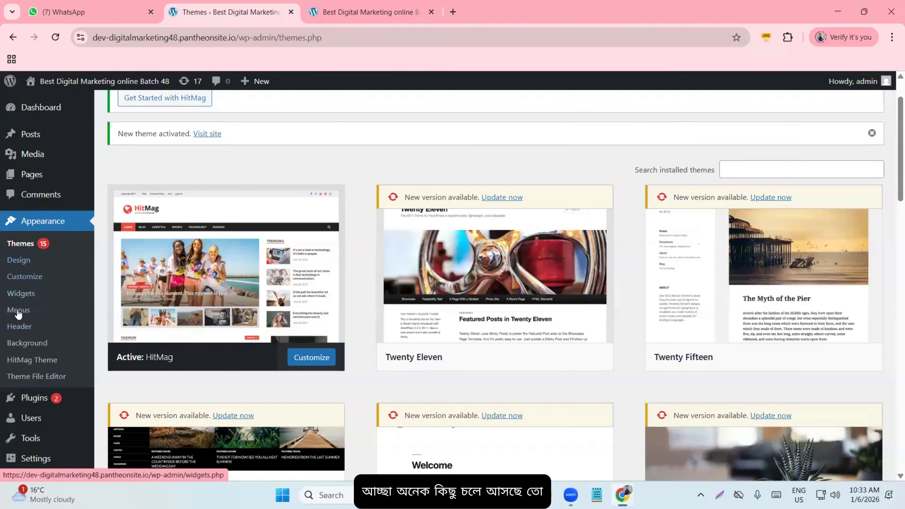
left_click(321, 12)
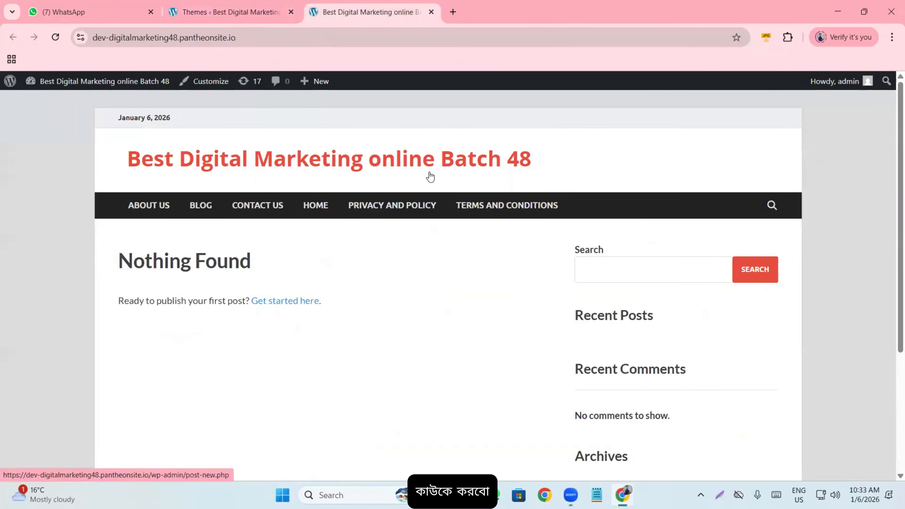
scroll(368, 214, "down", 5)
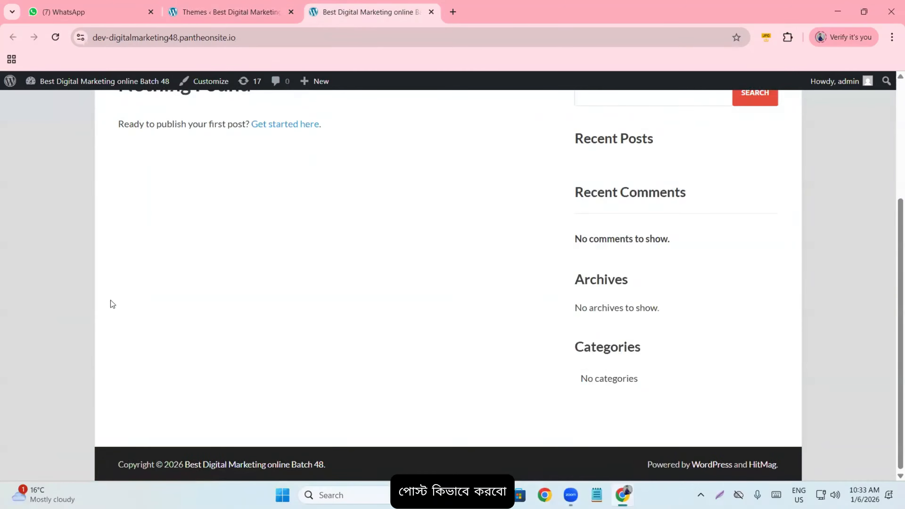
scroll(110, 300, "up", 5)
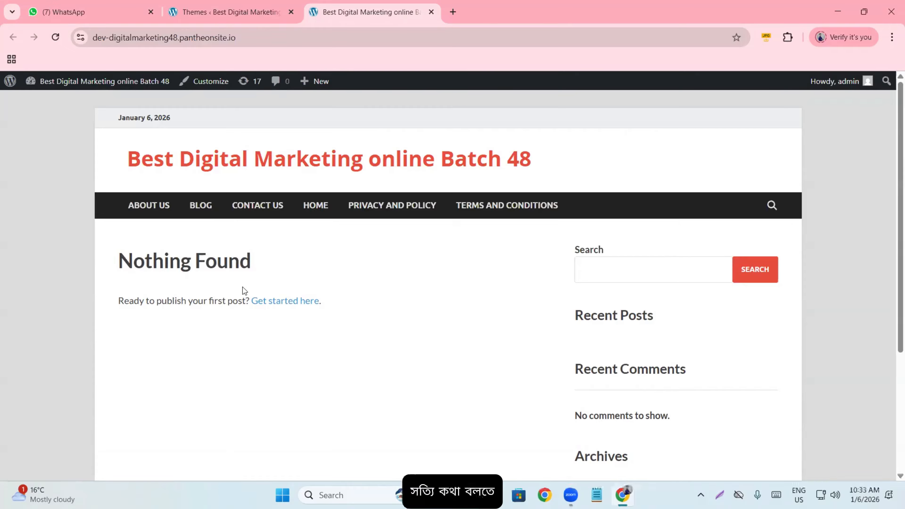
scroll(238, 294, "down", 5)
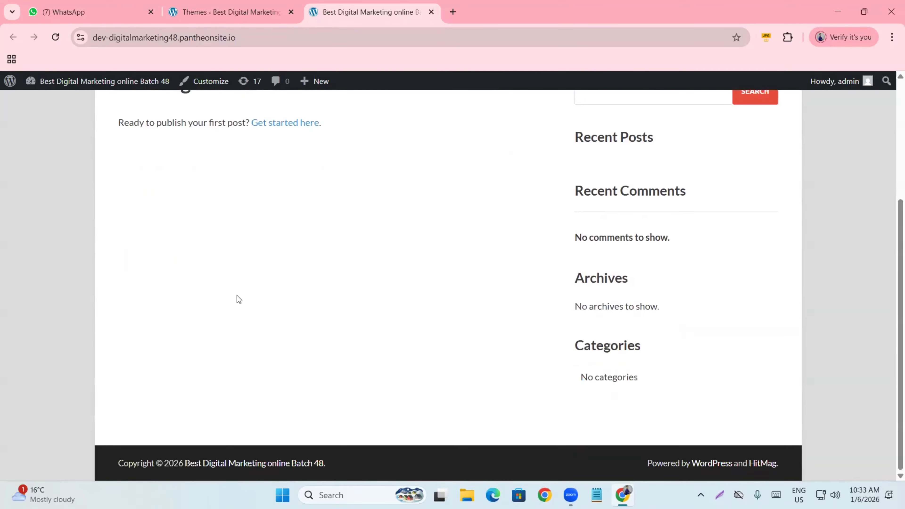
scroll(236, 295, "up", 5)
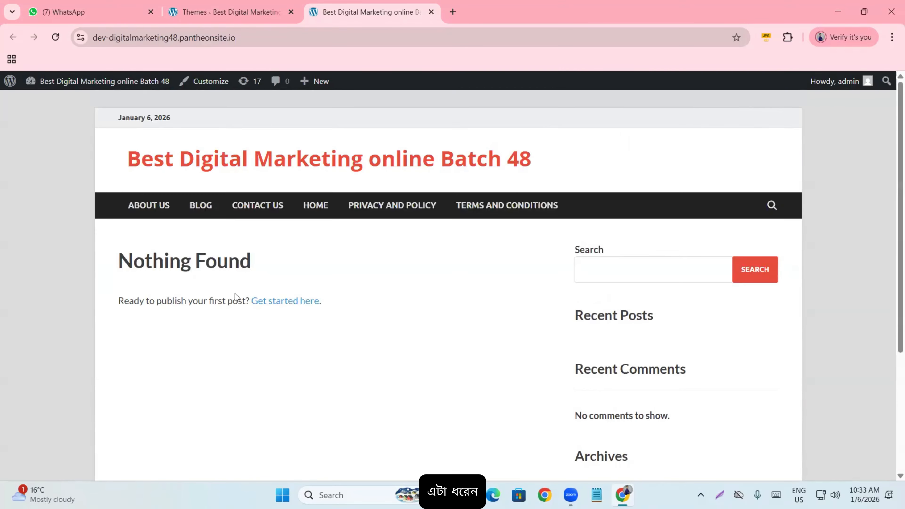
- Rerun the free WordPress blog theme search in a new tab and switch to AI Mode
left_click(450, 15)
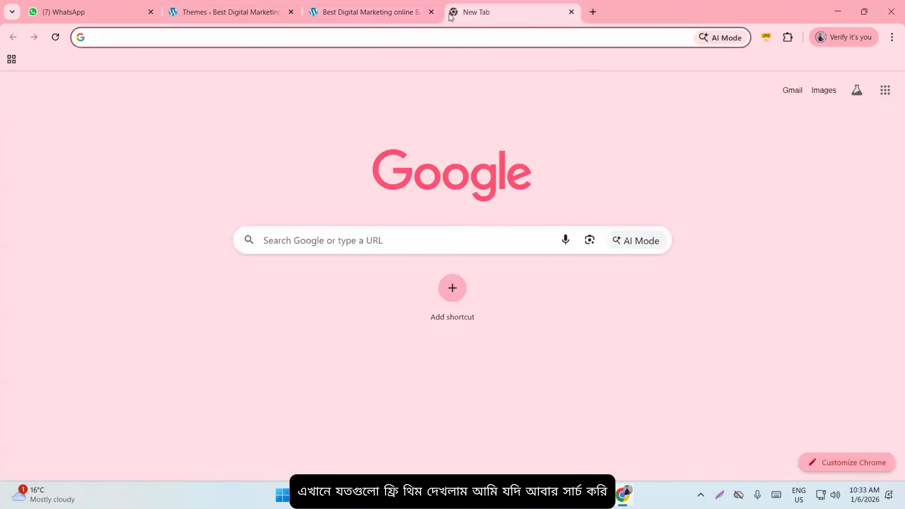
type("free wordpress blog theme")
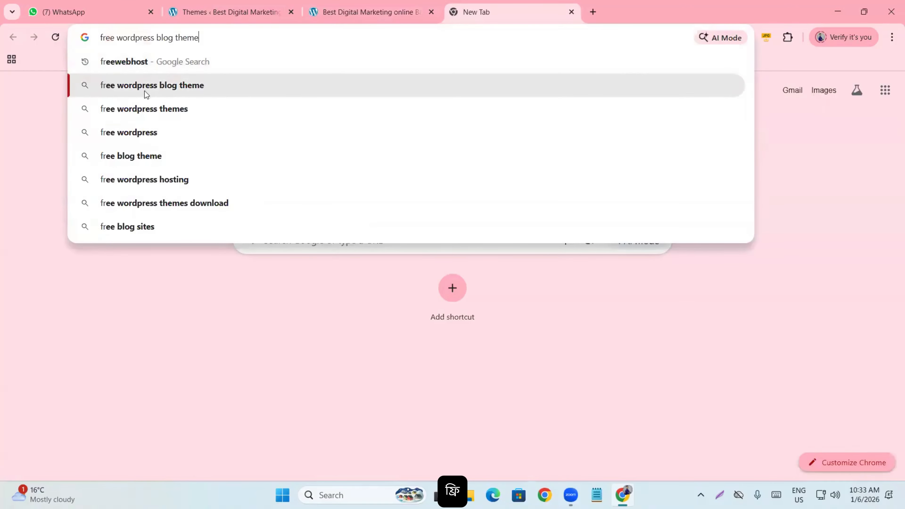
left_click(145, 89)
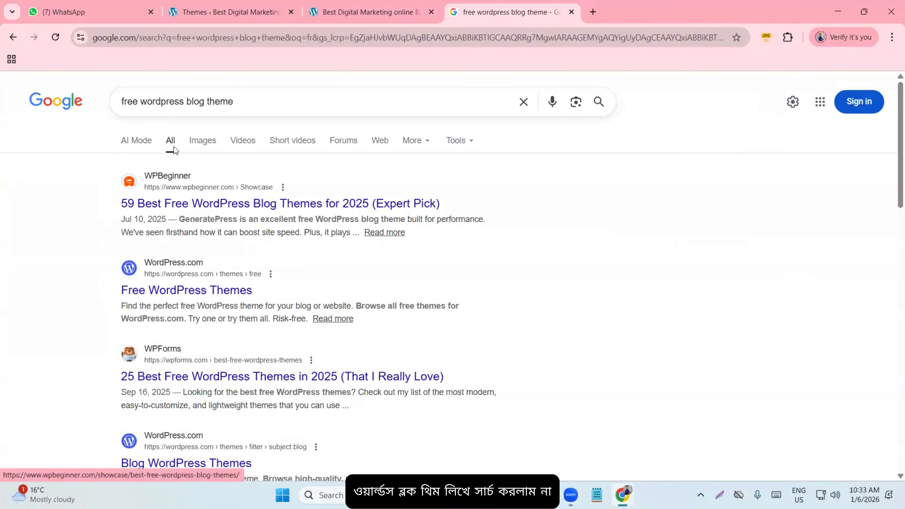
left_click(125, 144)
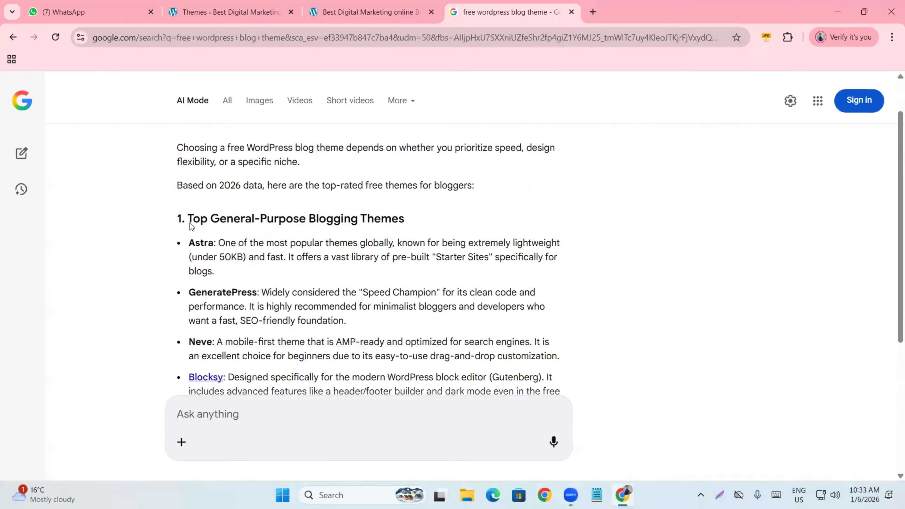
- Highlight the Astra entry in the AI Mode list of free themes
left_click_drag(188, 235, 219, 266)
left_click(189, 236)
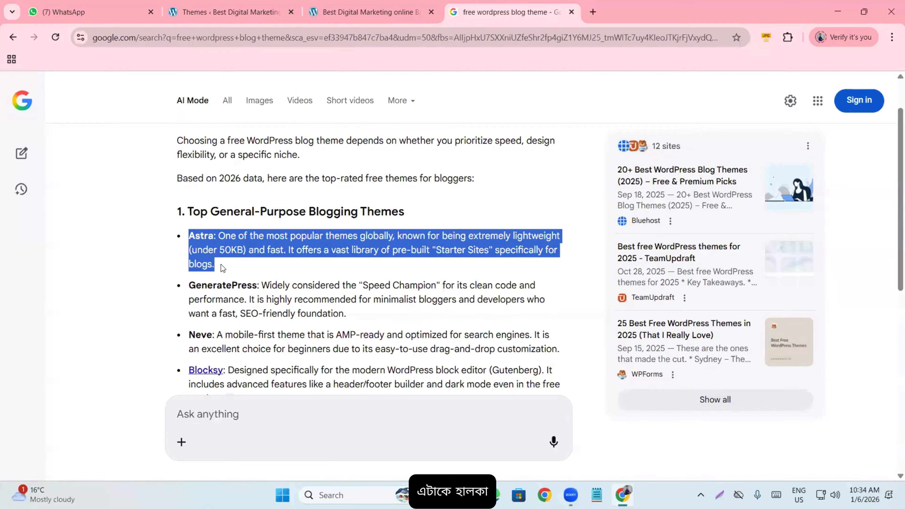
left_click(223, 260)
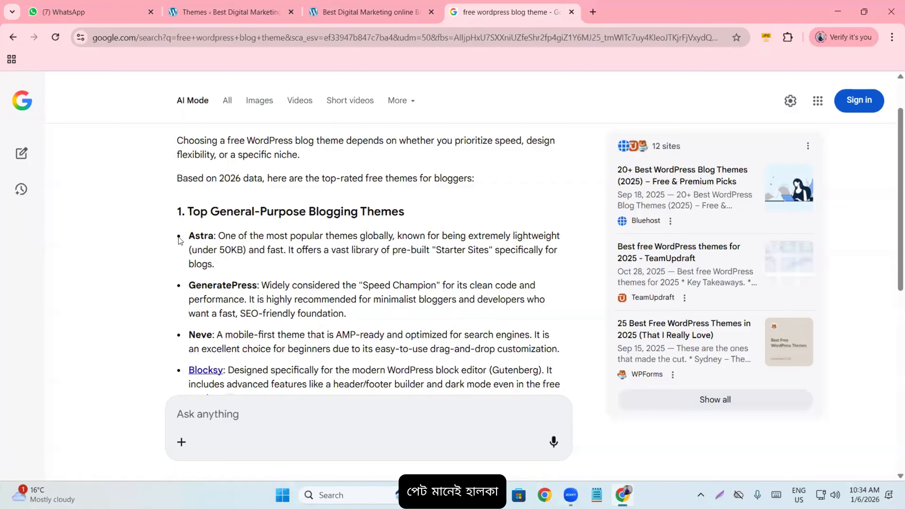
left_click_drag(191, 238, 229, 265)
left_click(228, 265)
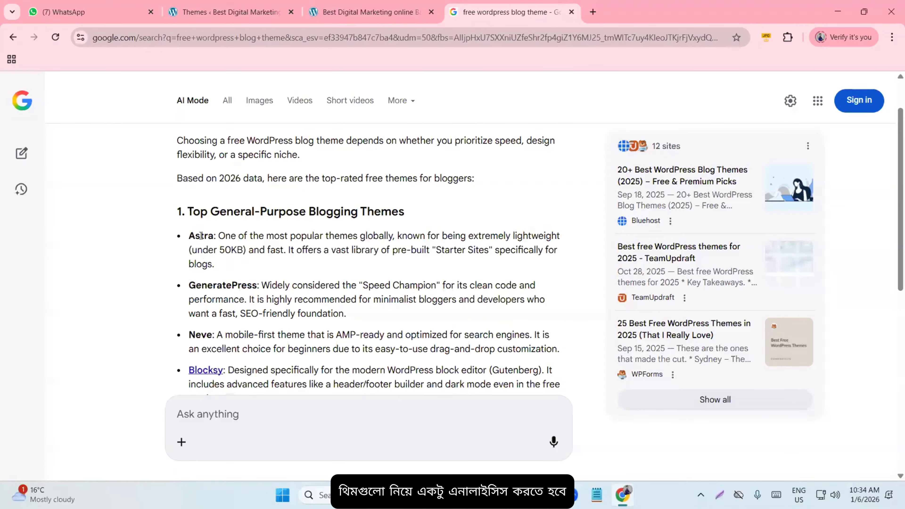
left_click_drag(191, 236, 222, 247)
left_click(226, 262)
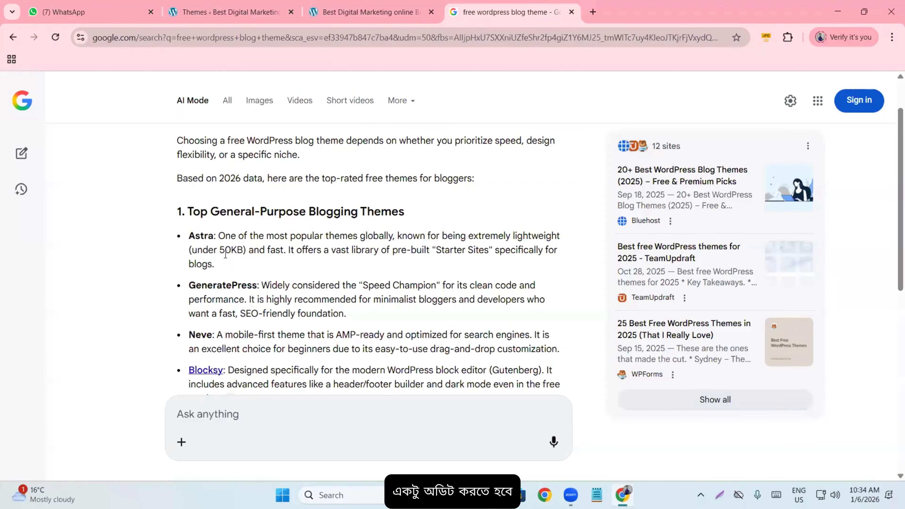
- Scroll down to the niche picks and highlight the ColorMag theme name
scroll(225, 253, "down", 2)
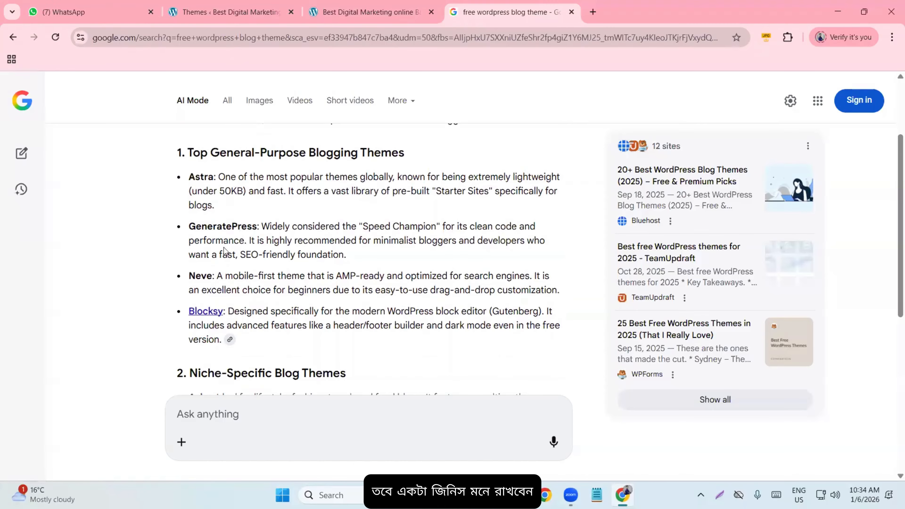
scroll(225, 245, "down", 5)
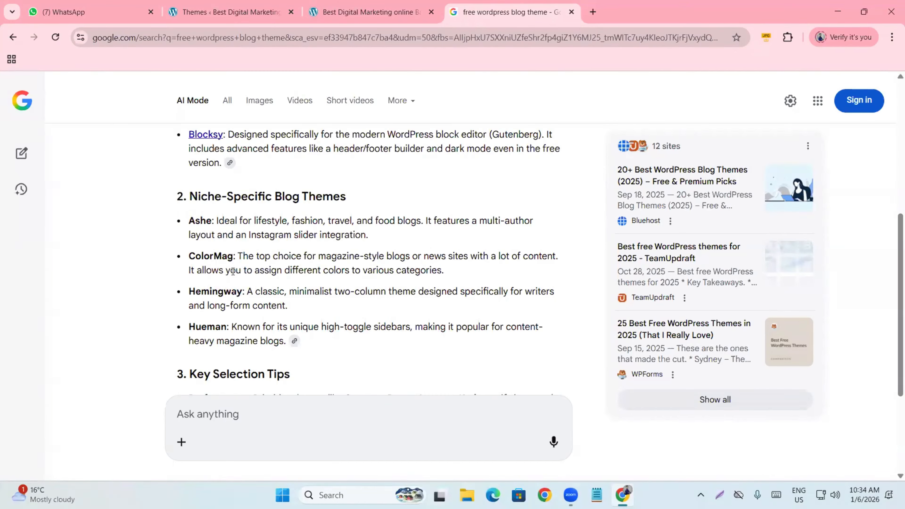
left_click_drag(188, 256, 235, 258)
left_click(336, 16)
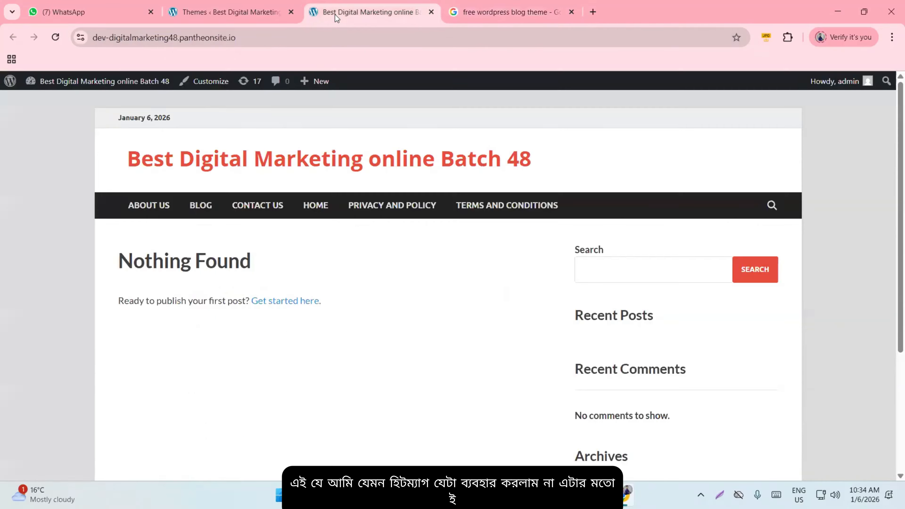
left_click(500, 5)
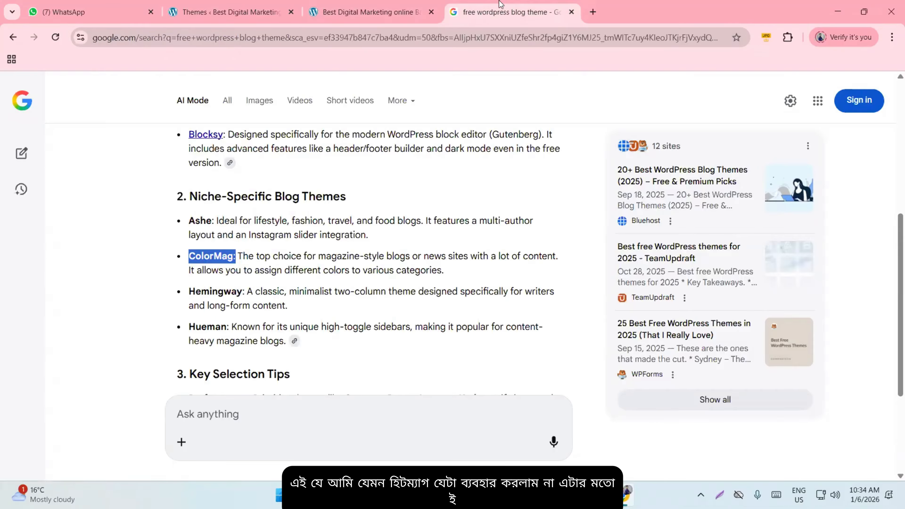
left_click(209, 256)
left_click_drag(188, 257, 233, 256)
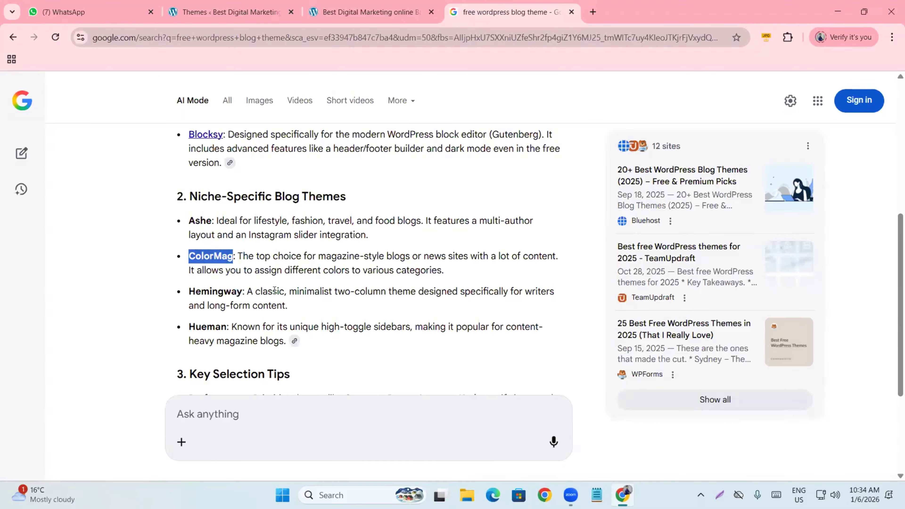
scroll(234, 258, "down", 2)
scroll(236, 265, "up", 3)
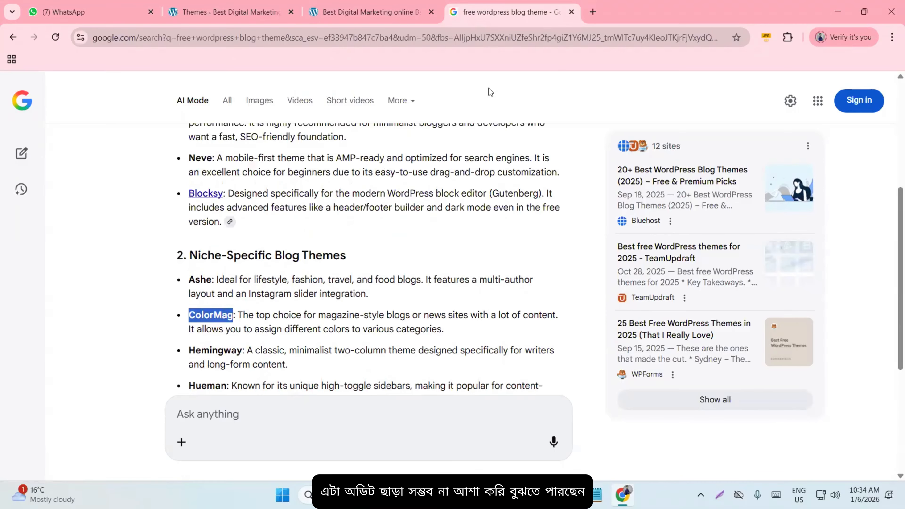
- Review the HitMag home page with its six-page menu, then close the Google theme search tab
left_click(342, 12)
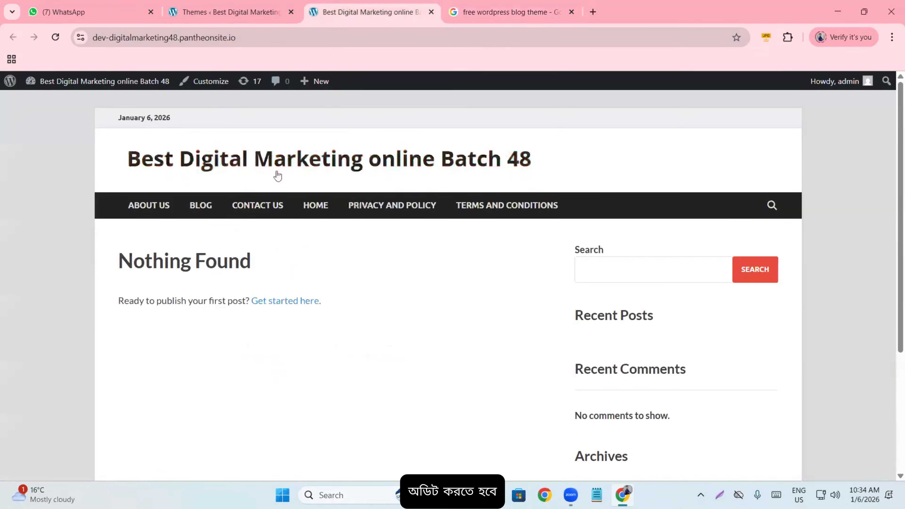
scroll(278, 176, "down", 5)
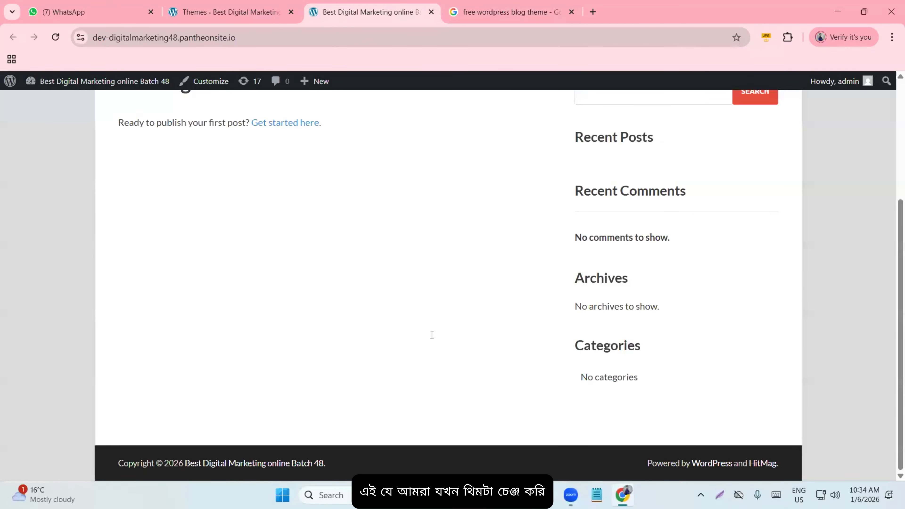
scroll(432, 334, "up", 5)
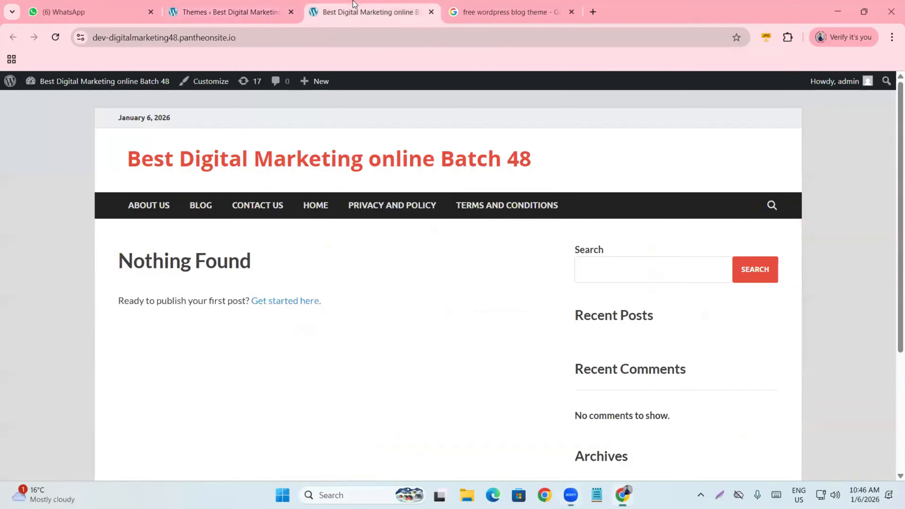
scroll(273, 324, "down", 5)
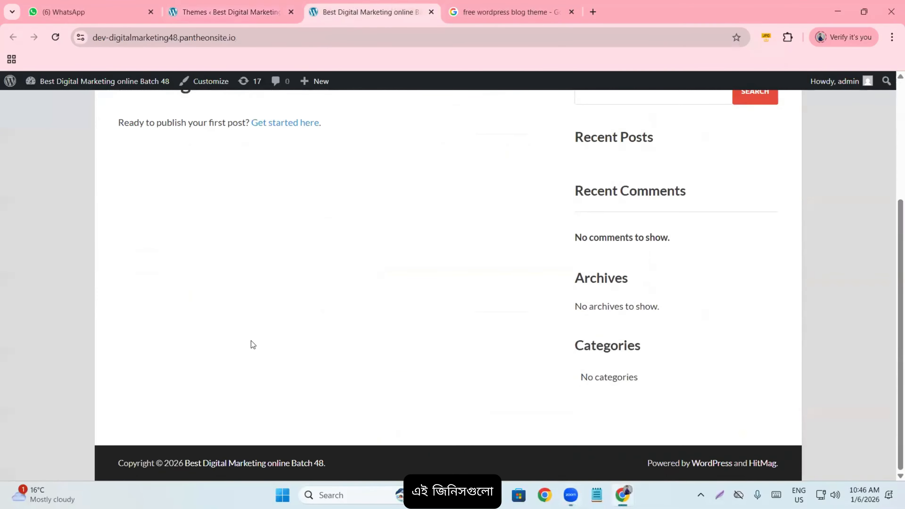
scroll(250, 341, "up", 5)
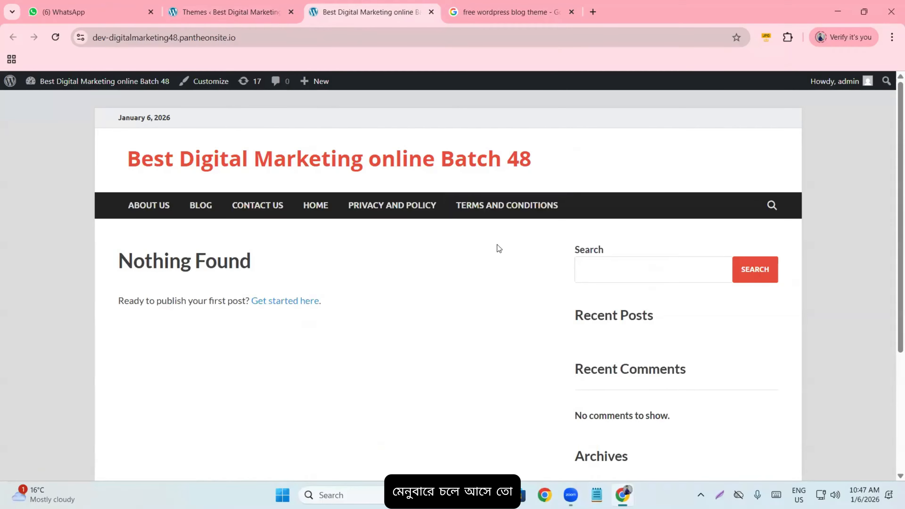
scroll(496, 246, "down", 5)
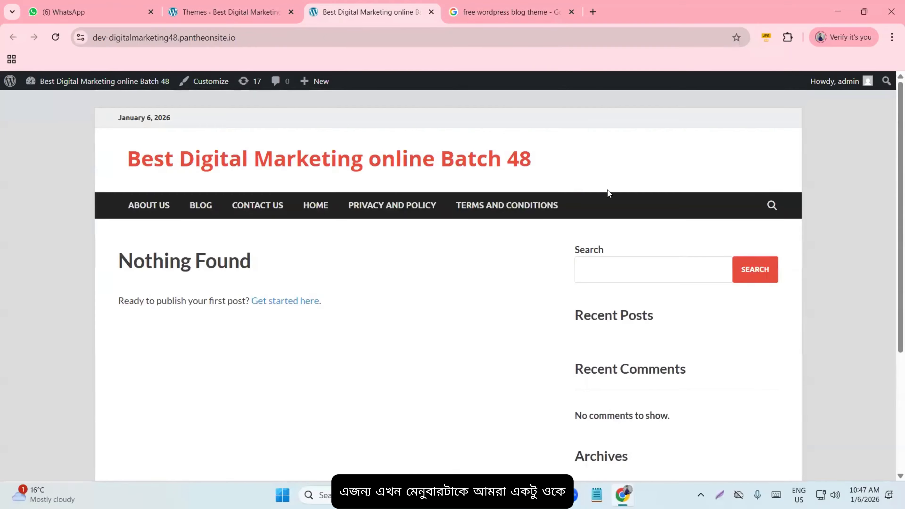
left_click(572, 11)
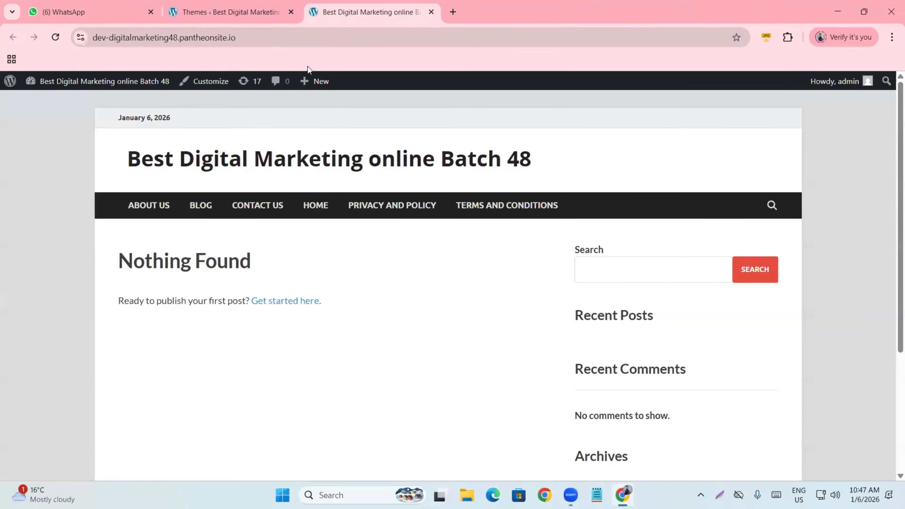
- In the Menus editor, enter 'Menu' as the new menu's name
left_click(211, 15)
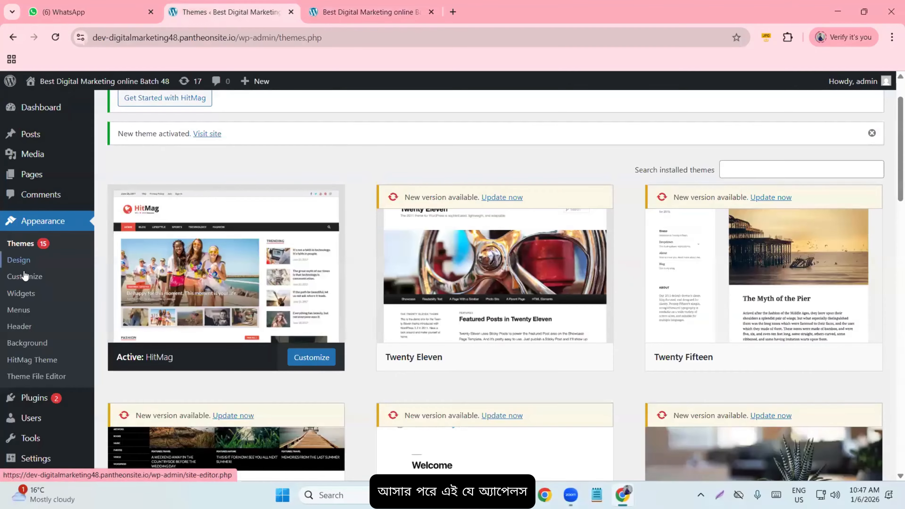
left_click(18, 310)
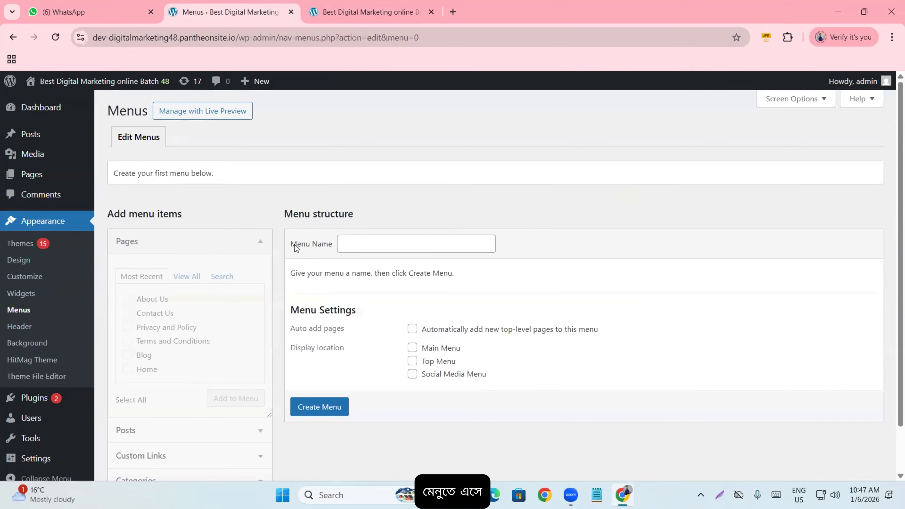
left_click_drag(291, 246, 329, 249)
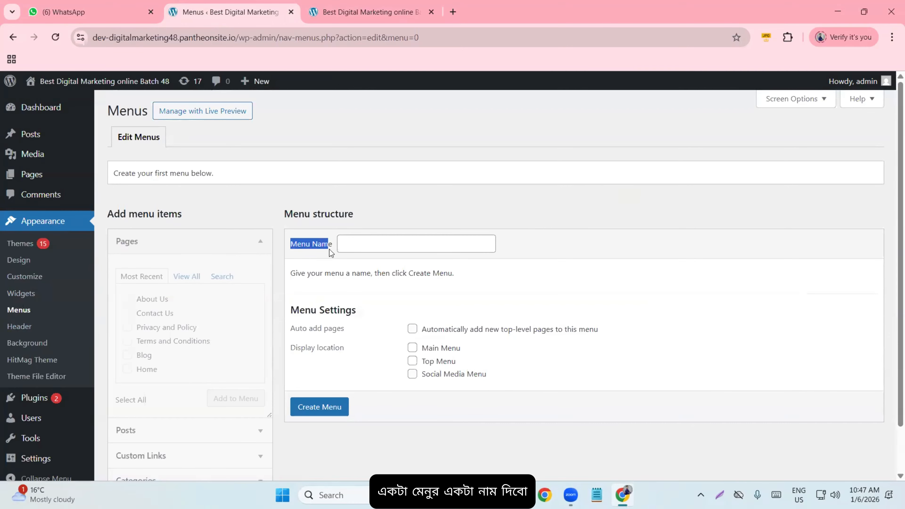
left_click(360, 248)
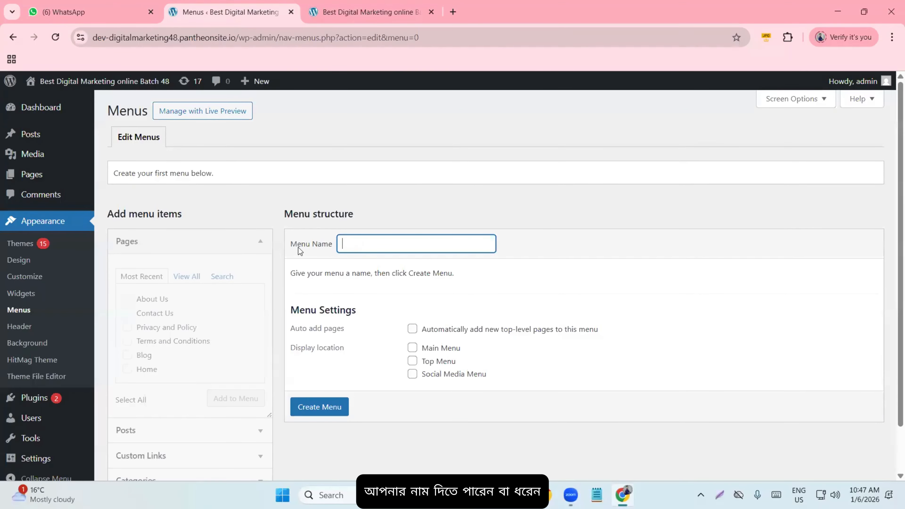
left_click_drag(290, 246, 310, 251)
key("ctrl+c")
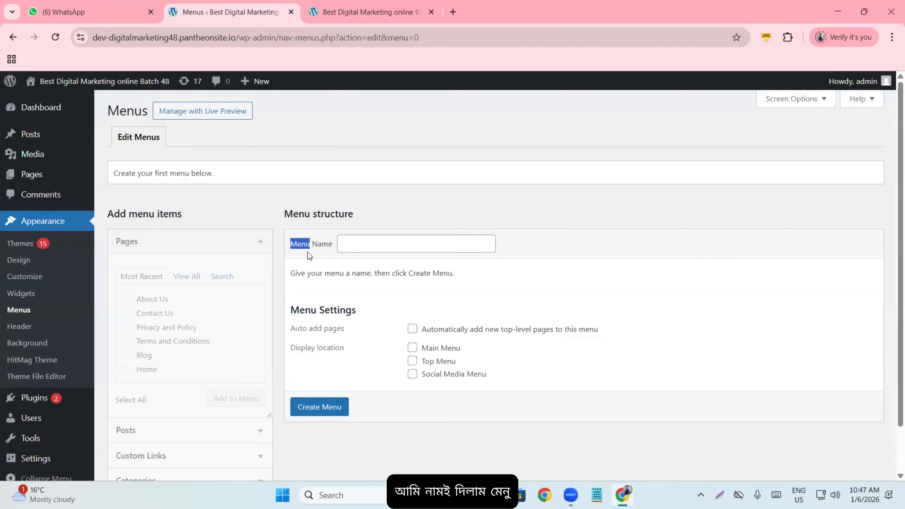
left_click(357, 244)
key("ctrl+v")
left_click(552, 241)
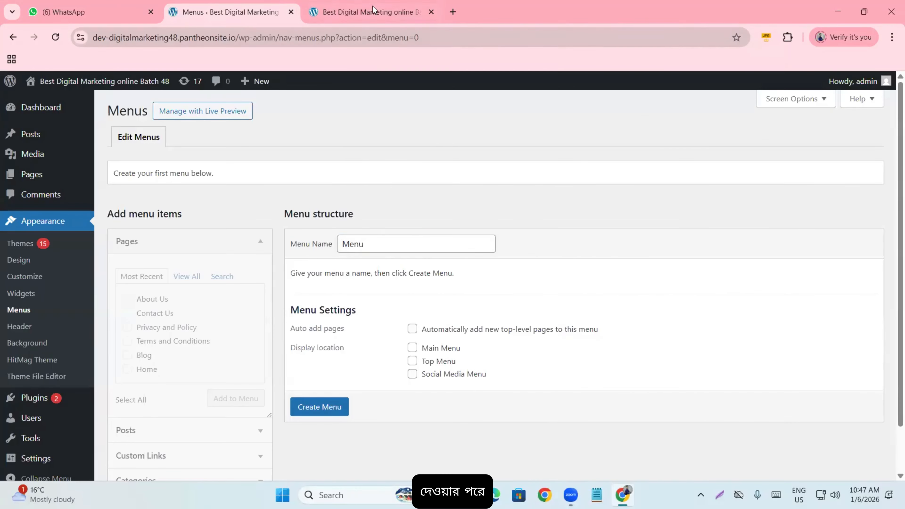
- After checking the live site's navigation bar, create the menu for the Main Menu location
left_click(367, 12)
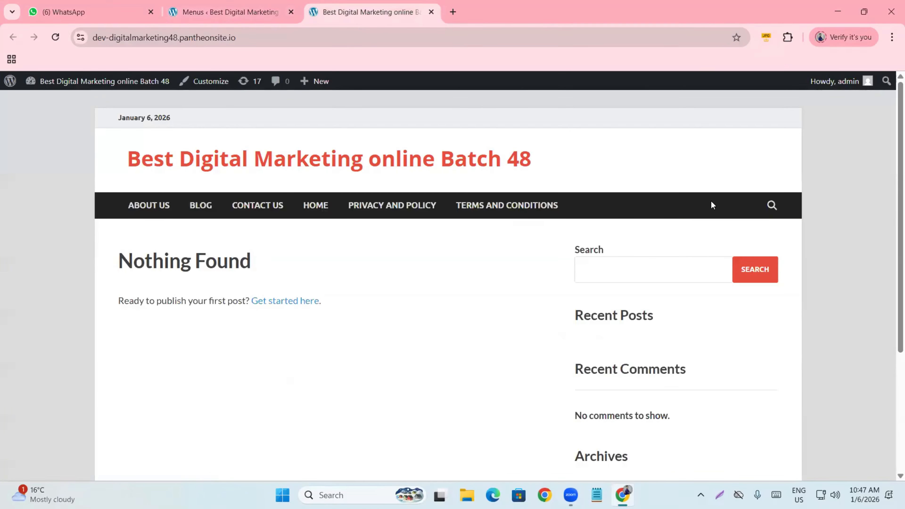
left_click(232, 16)
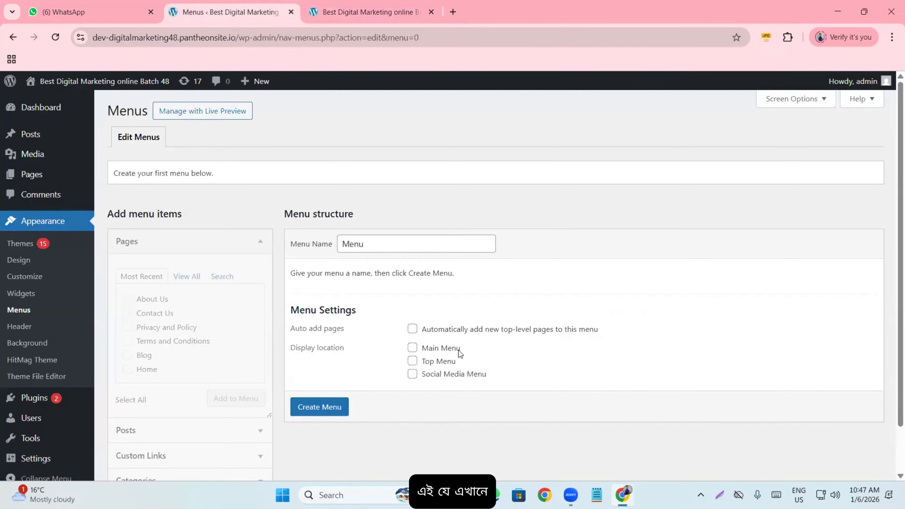
key("ctrl+Tab")
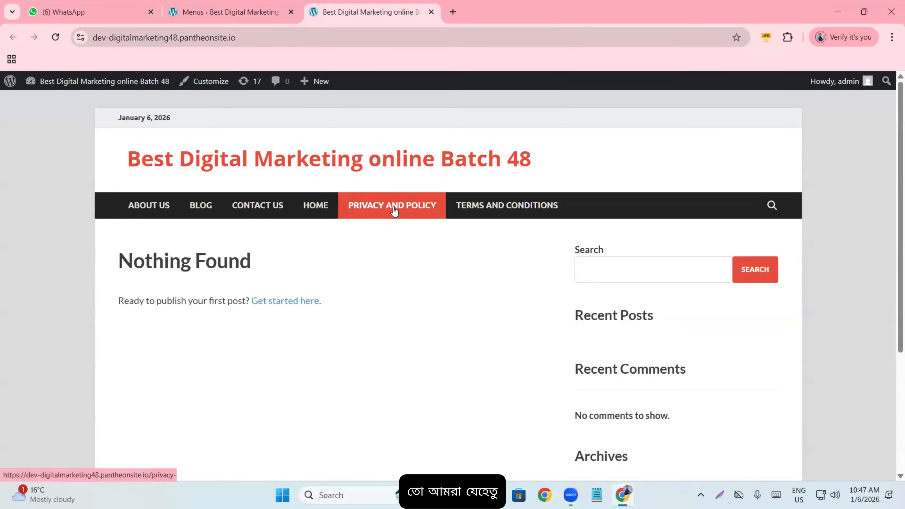
left_click(204, 14)
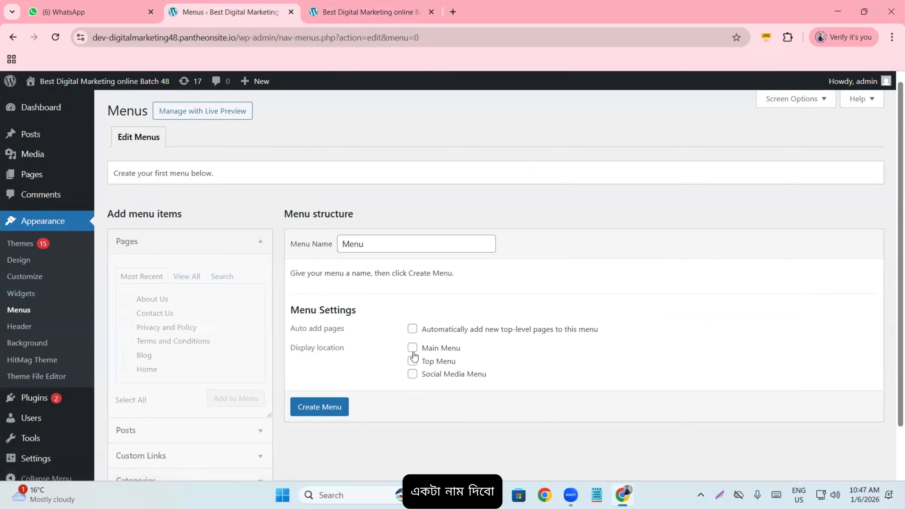
scroll(415, 276, "down", 2)
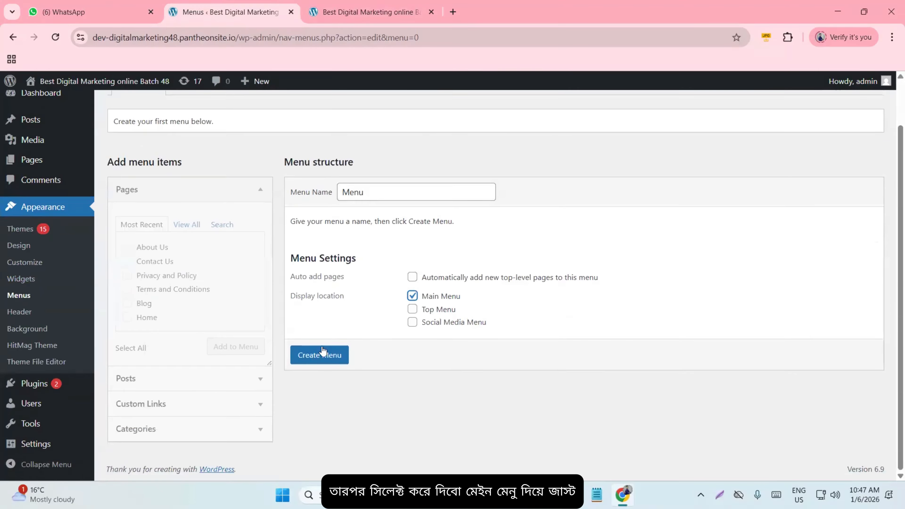
left_click(320, 353)
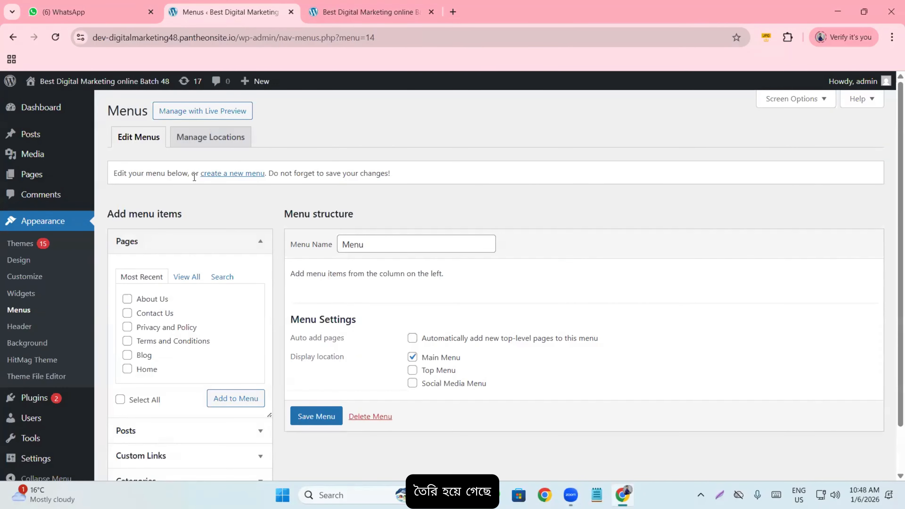
- Select all six site pages to add to the menu
left_click(365, 14)
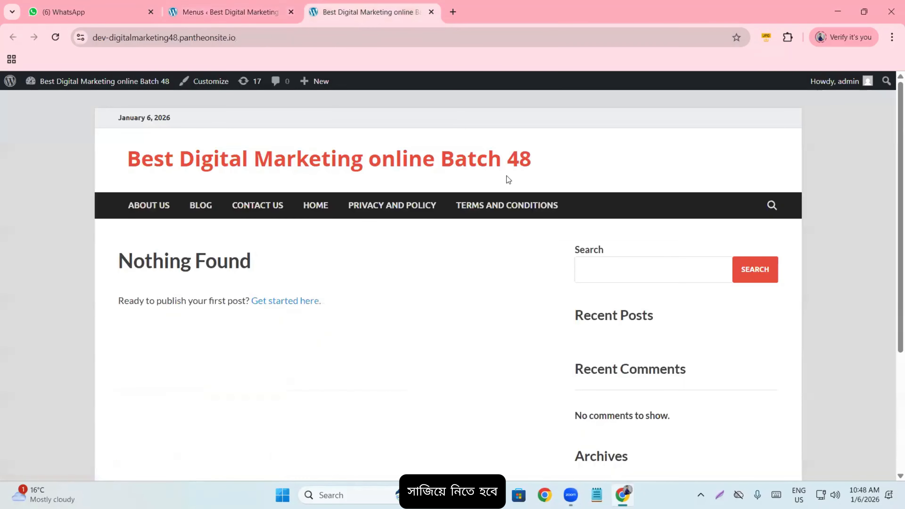
left_click(263, 7)
scroll(214, 160, "down", 1)
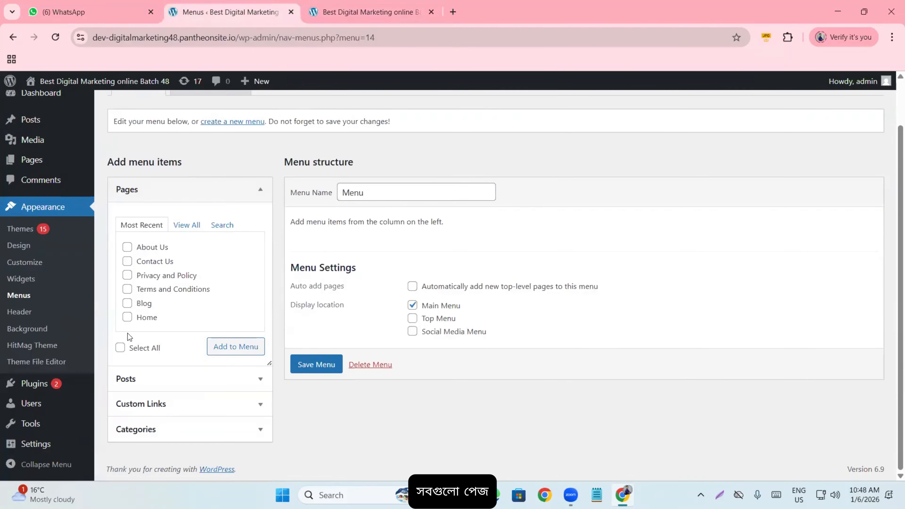
left_click(121, 348)
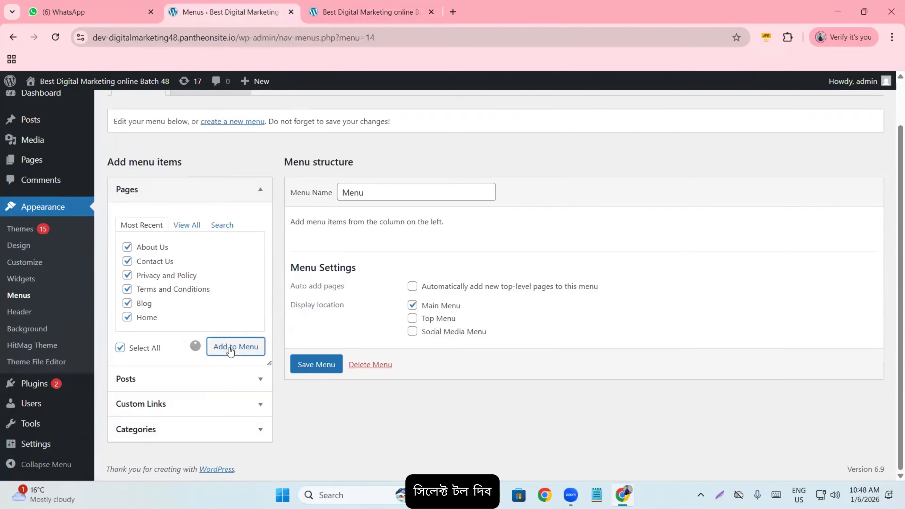
- Select every blog category from the Categories View All list for the menu
scroll(348, 247, "down", 2)
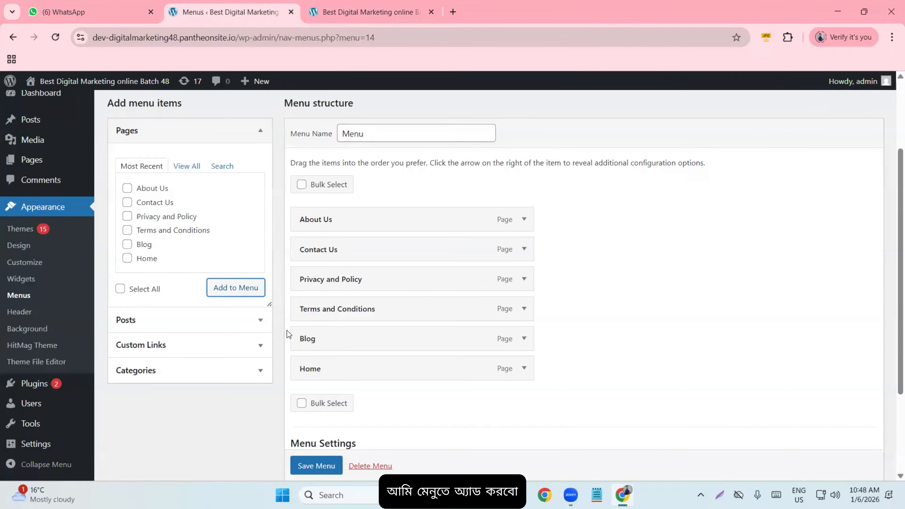
scroll(277, 305, "down", 2)
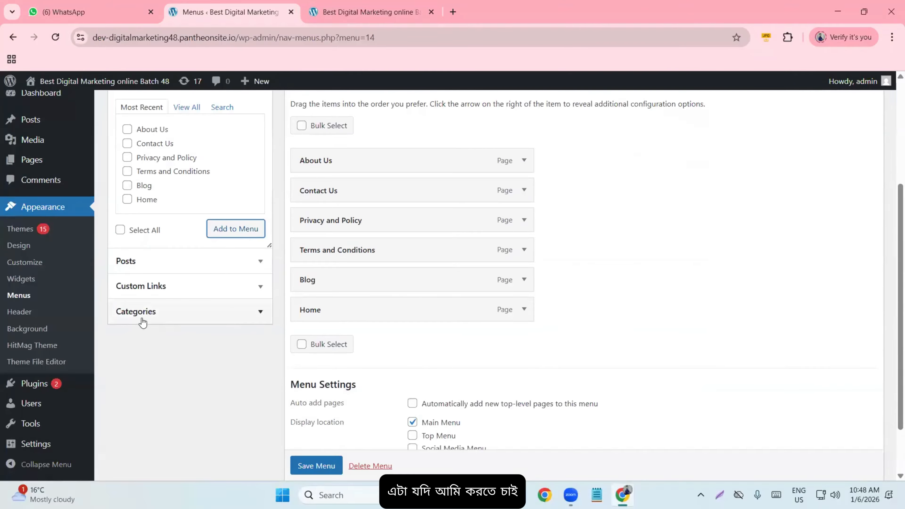
left_click(162, 314)
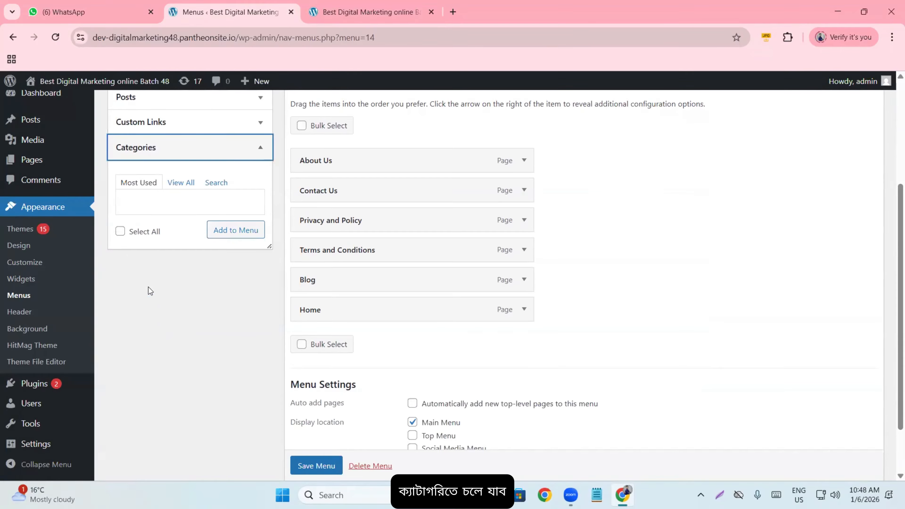
left_click(180, 183)
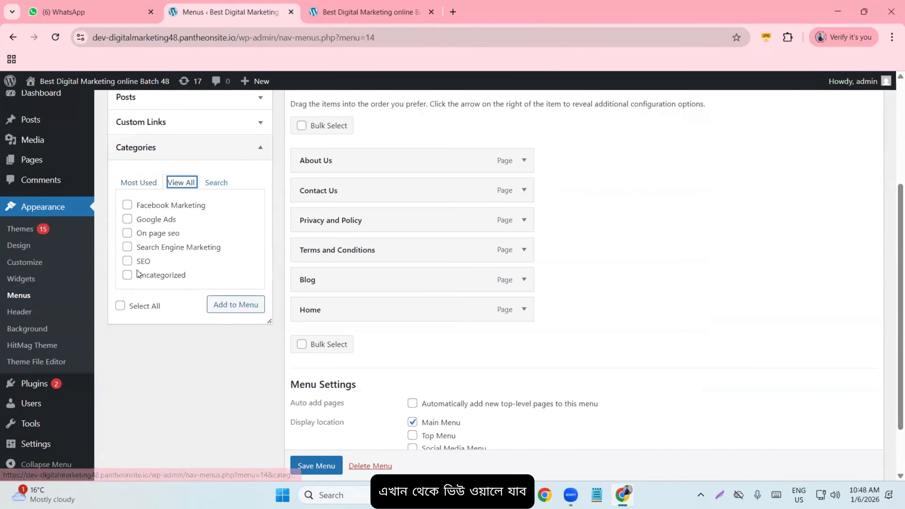
left_click(120, 306)
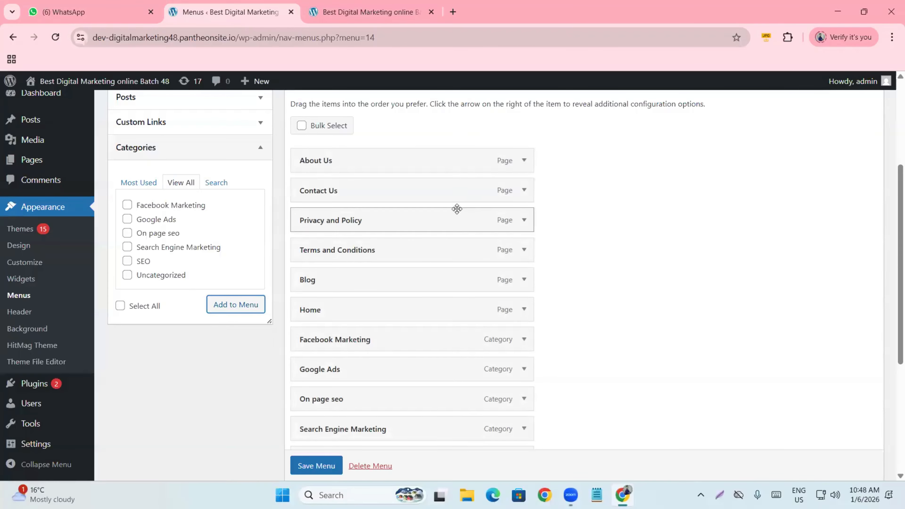
- Move Home to the top of the menu with Blog just below it
scroll(455, 184, "down", 3)
scroll(405, 336, "up", 6)
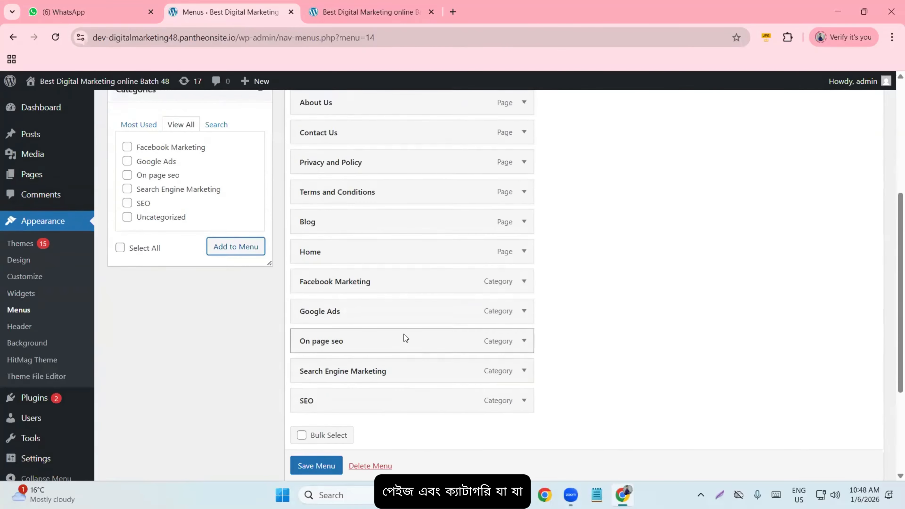
scroll(358, 256, "down", 4)
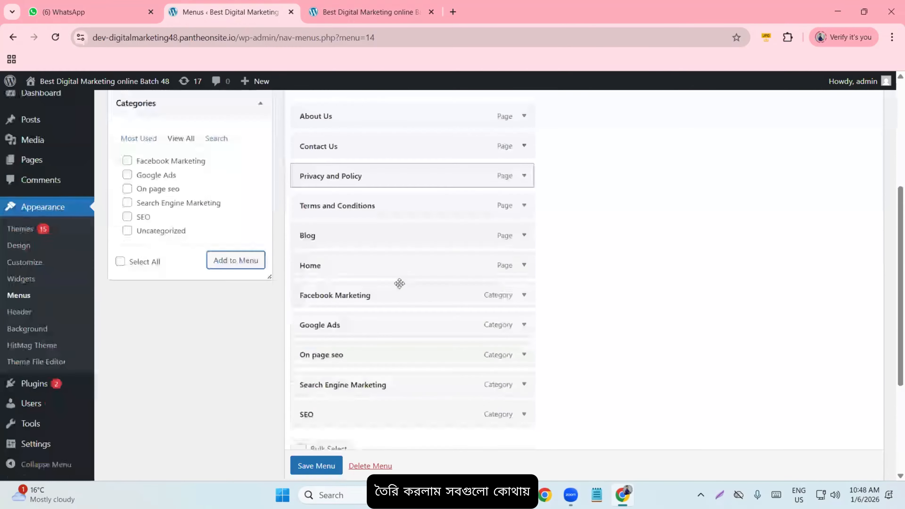
scroll(399, 283, "up", 6)
scroll(355, 202, "down", 5)
scroll(395, 307, "down", 2)
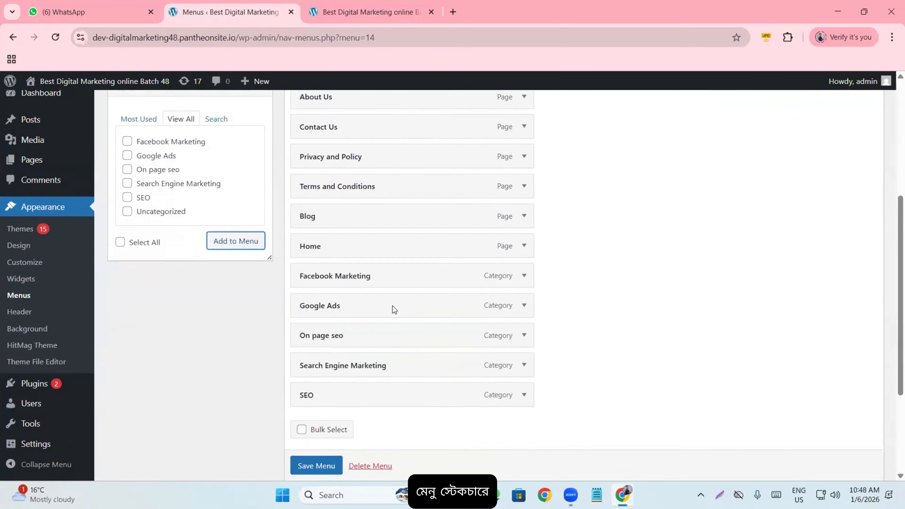
scroll(389, 310, "up", 2)
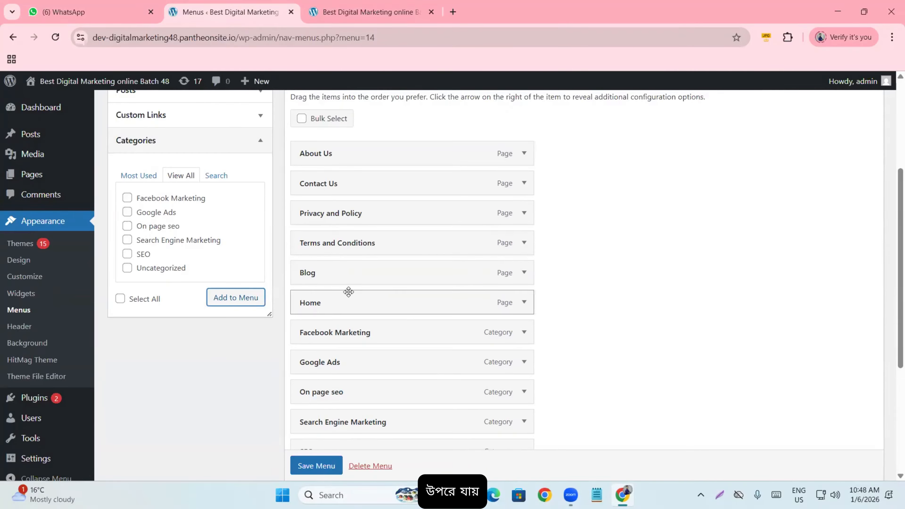
left_click_drag(352, 301, 353, 150)
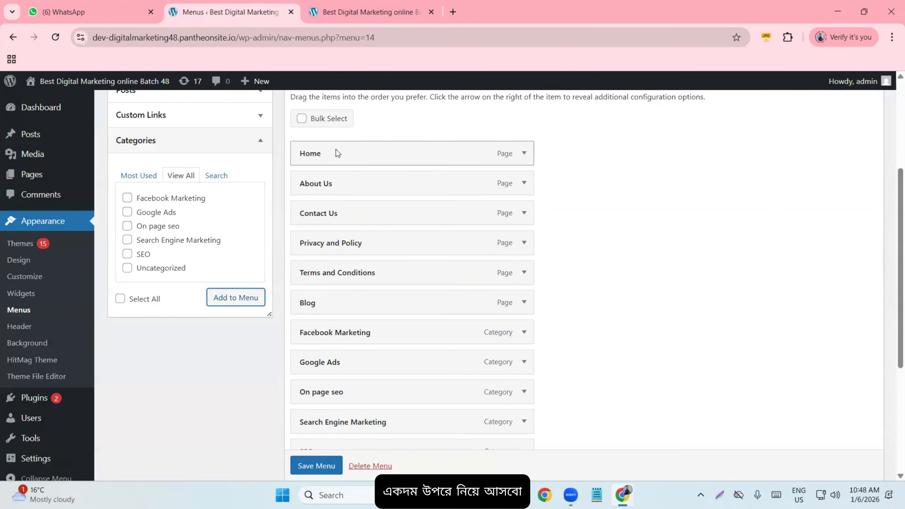
left_click_drag(335, 306, 334, 182)
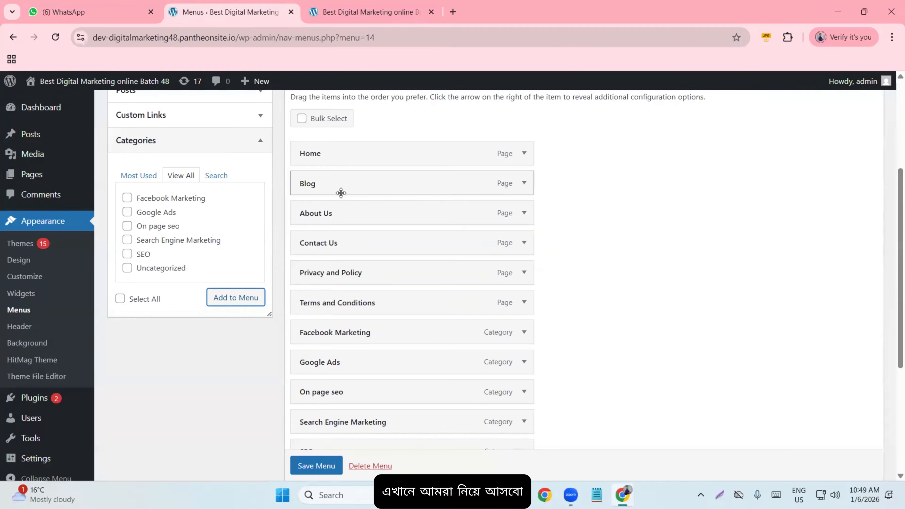
- Place Contact Us, About Us and Privacy Policy below the categories, then save the menu
scroll(383, 177, "down", 2)
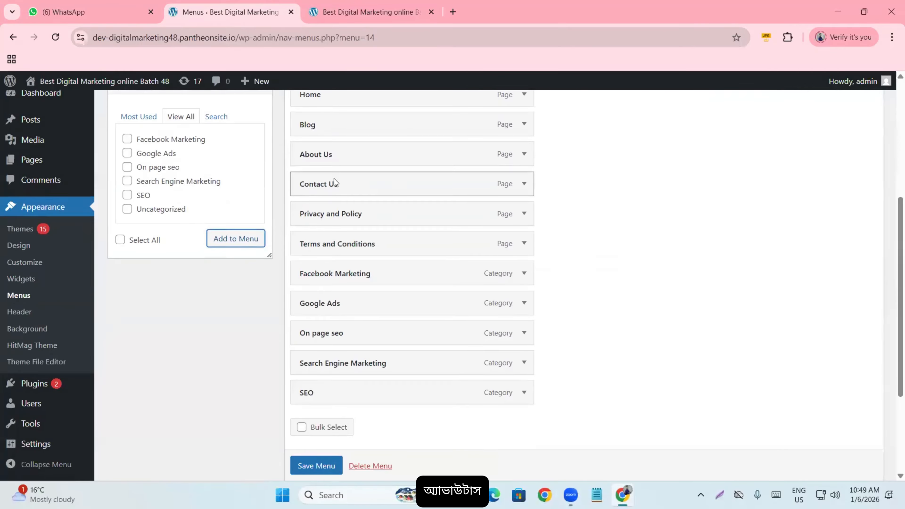
left_click_drag(335, 180, 335, 391)
left_click_drag(316, 158, 317, 390)
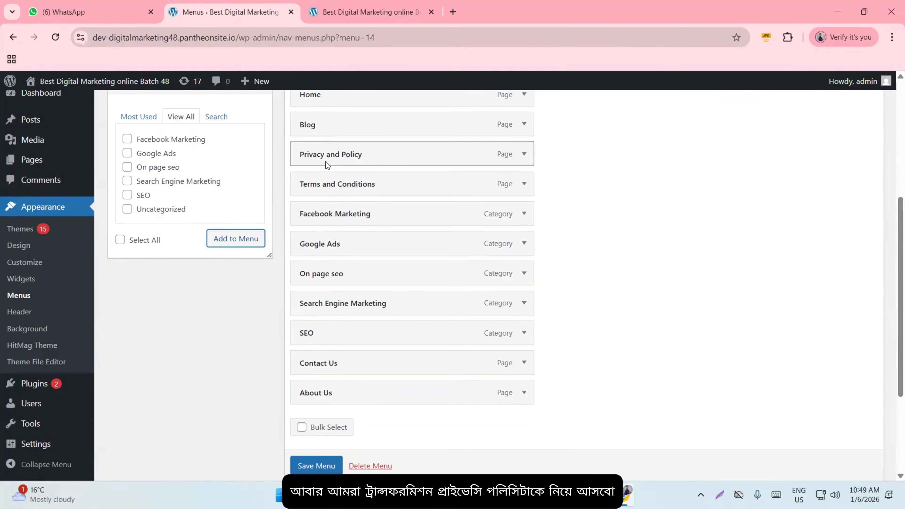
left_click_drag(326, 161, 327, 304)
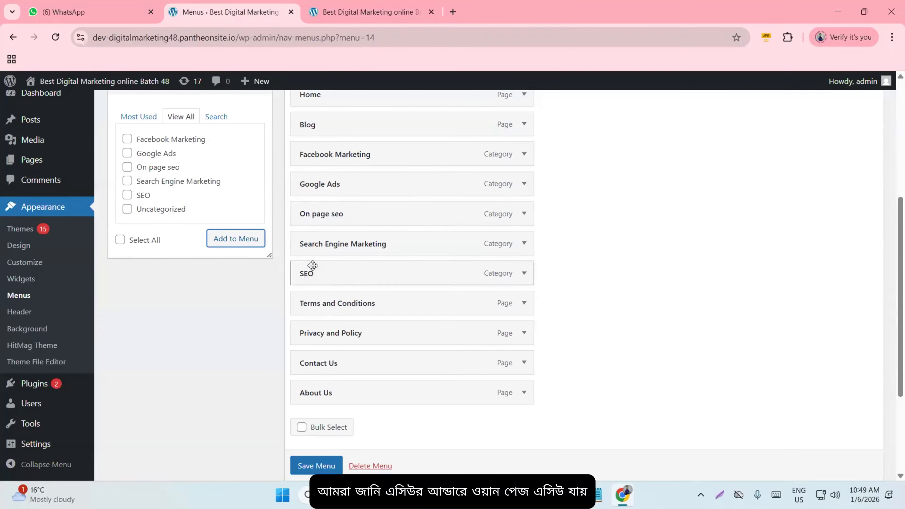
scroll(344, 212, "up", 2)
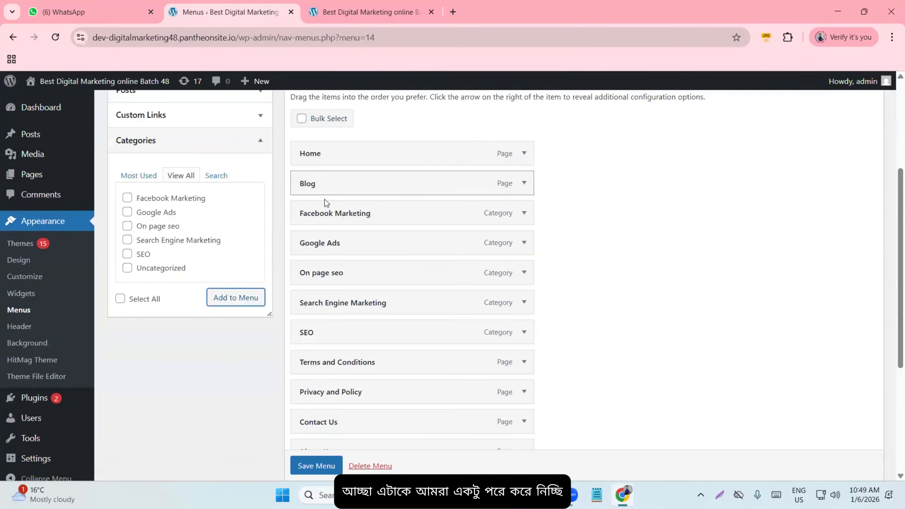
scroll(325, 202, "down", 6)
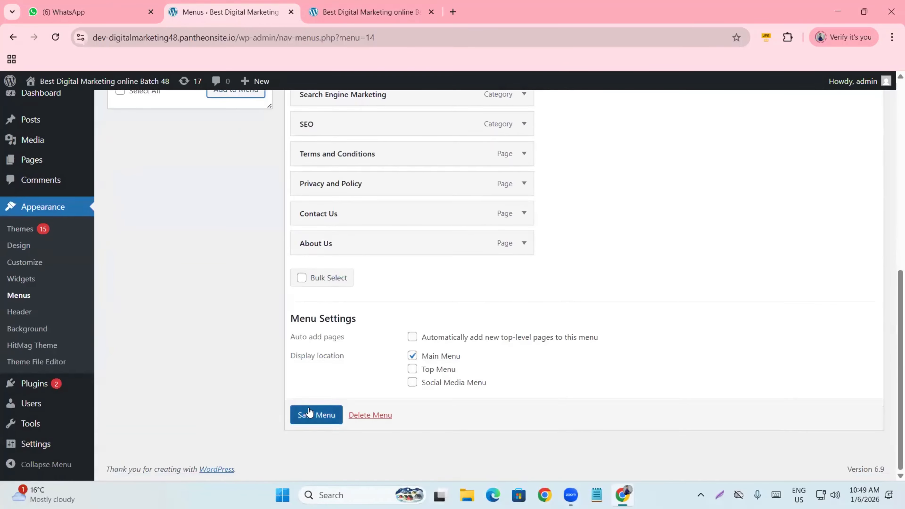
left_click(313, 415)
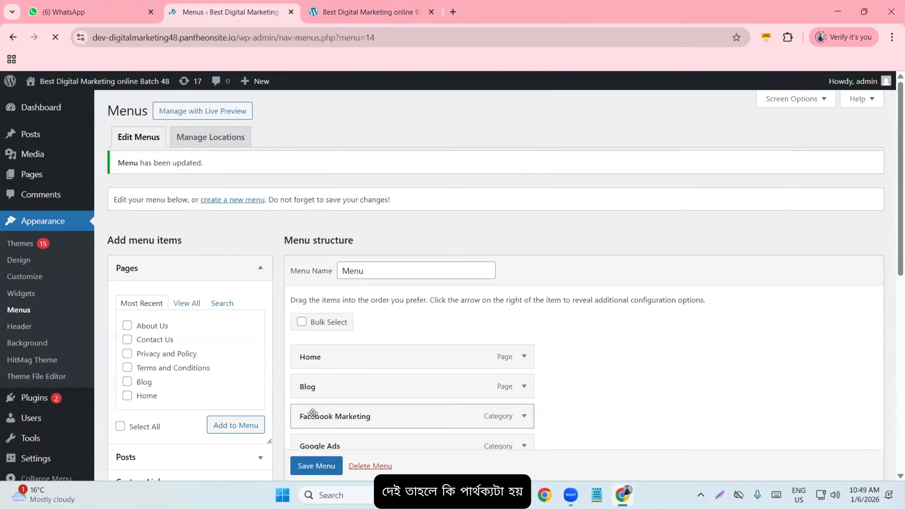
- Reload the live site to view the reordered eleven-item menu, then return to the menu editor
left_click(353, 14)
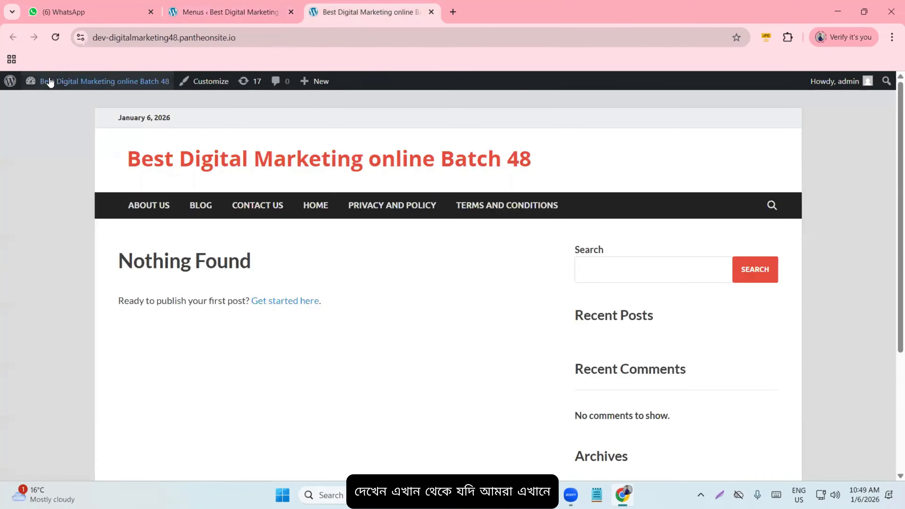
left_click(54, 37)
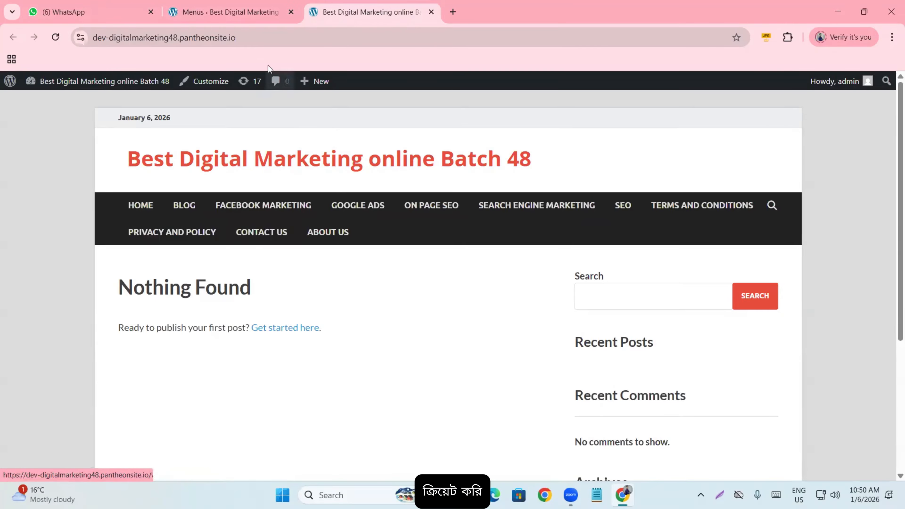
left_click(211, 7)
- Nest On page seo under SEO and Google Ads under Search Engine Marketing
scroll(402, 314, "down", 5)
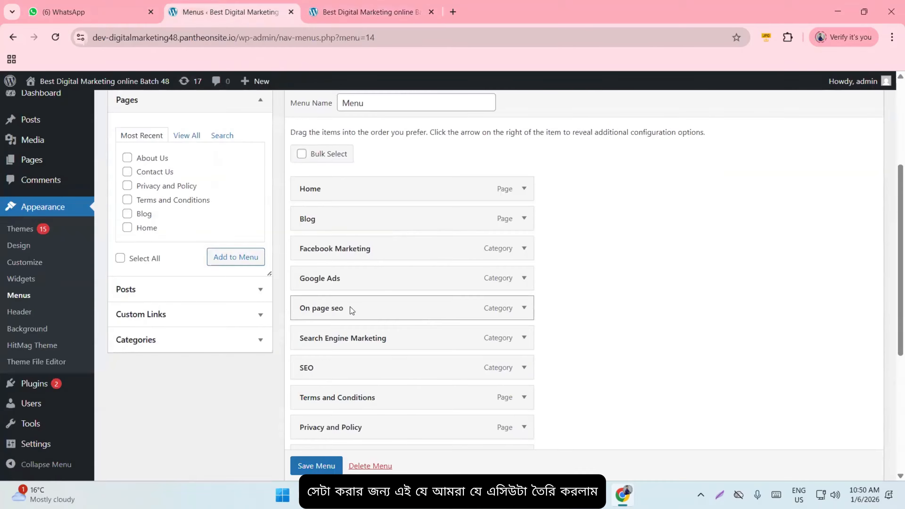
left_click_drag(320, 308, 341, 367)
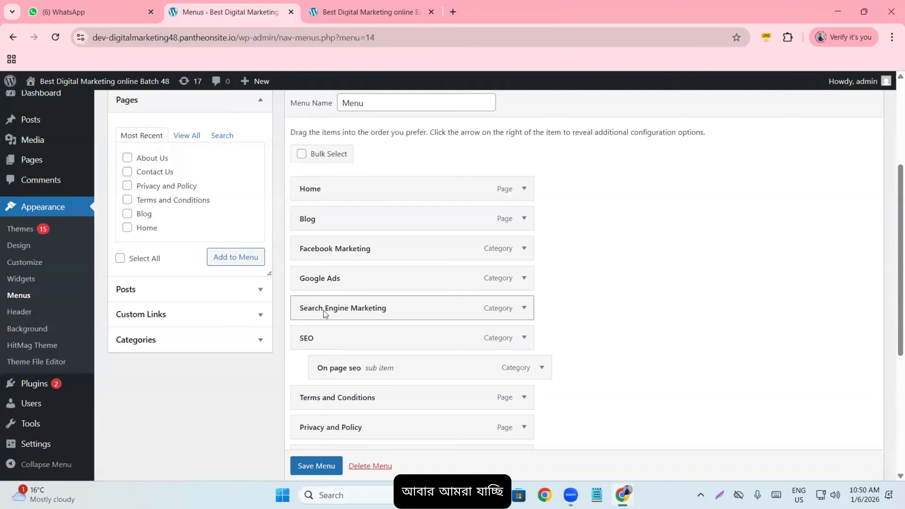
scroll(348, 278, "down", 2)
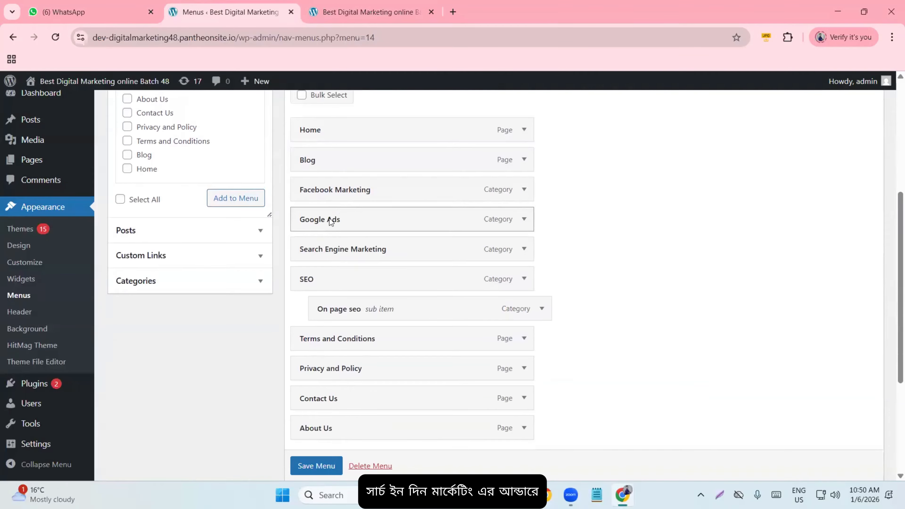
left_click_drag(329, 218, 361, 249)
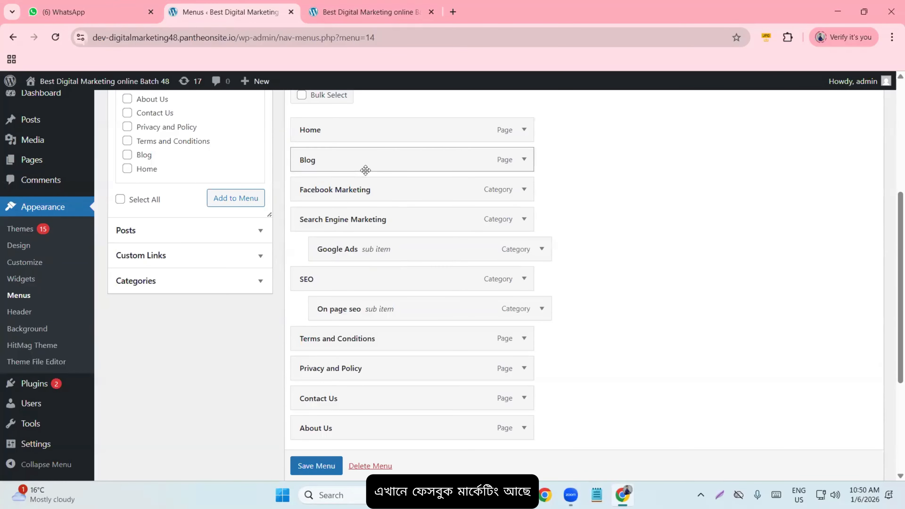
left_click(367, 12)
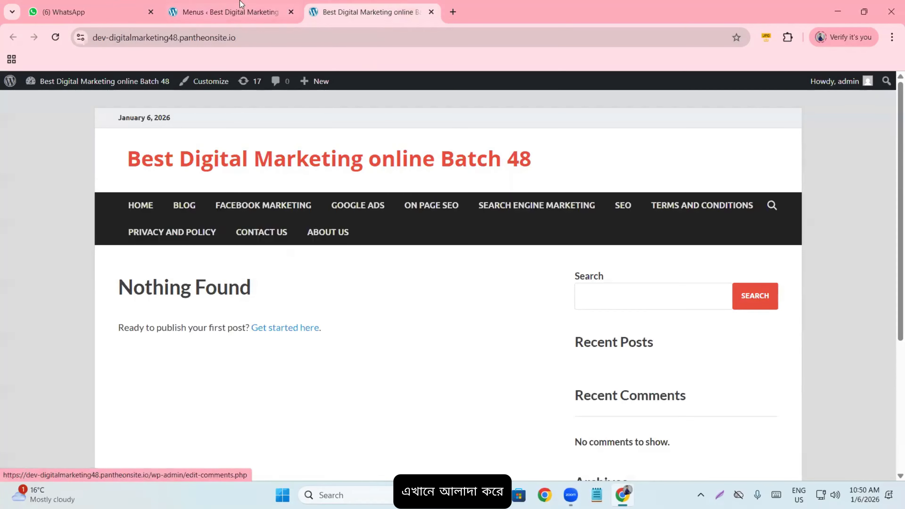
left_click(242, 11)
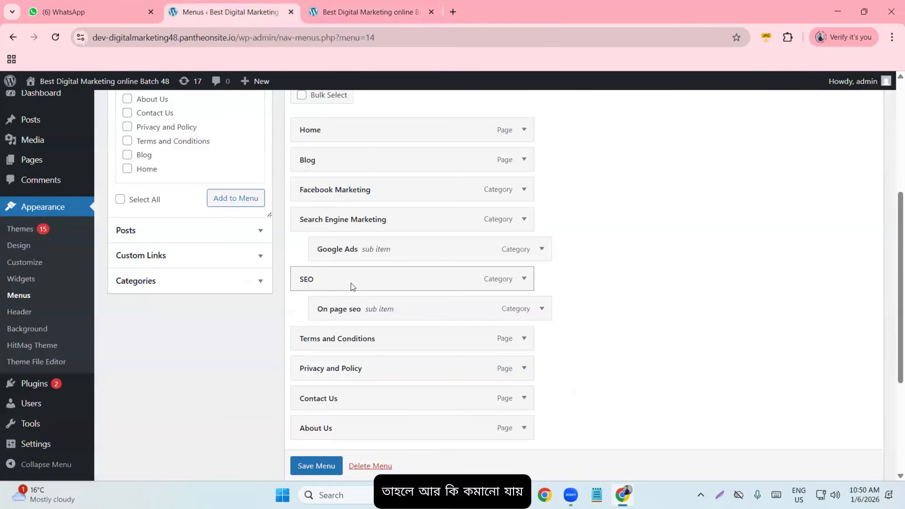
- Nest SEO under Search Engine Marketing, save the menu, and reload the live site
left_click_drag(346, 279, 362, 237)
left_click_drag(343, 243, 336, 249)
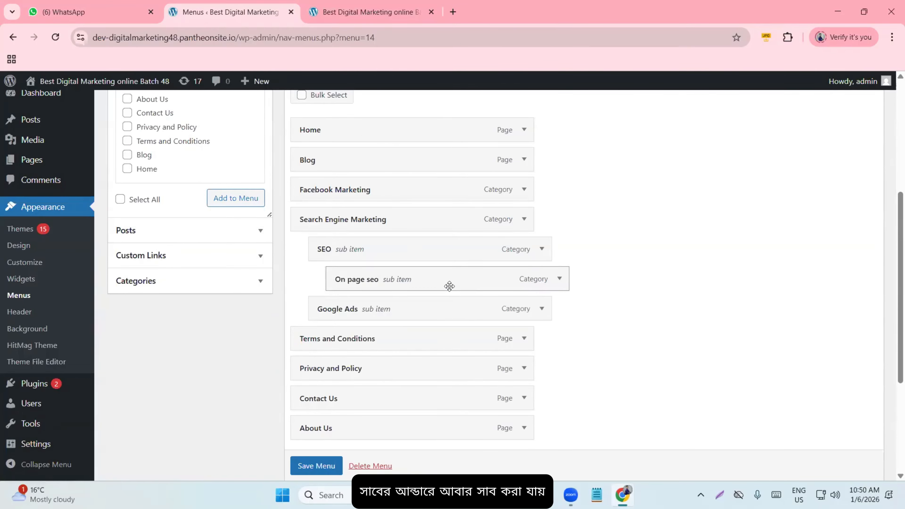
scroll(451, 285, "down", 5)
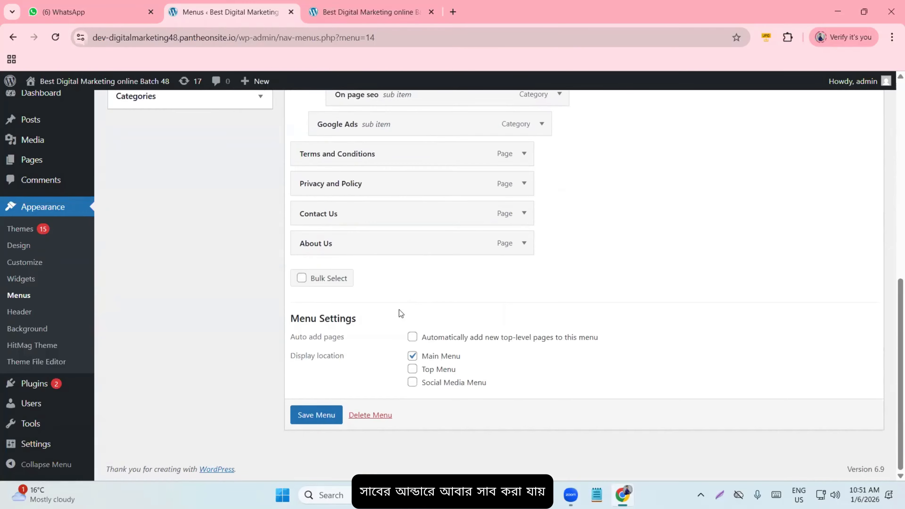
left_click(315, 415)
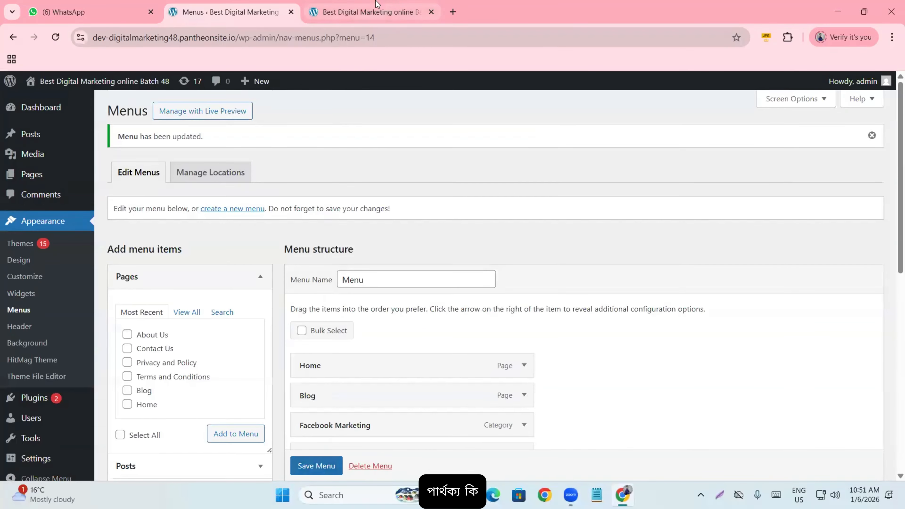
left_click(371, 11)
left_click(59, 37)
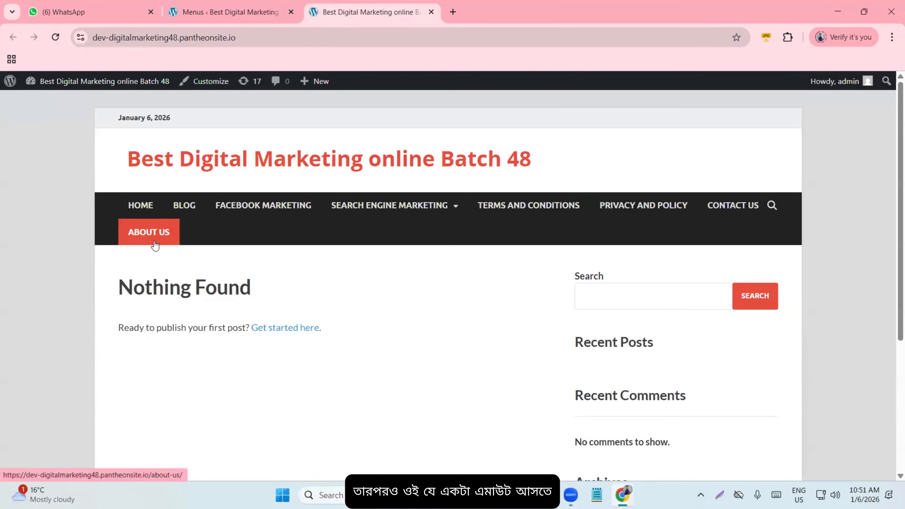
left_click(192, 8)
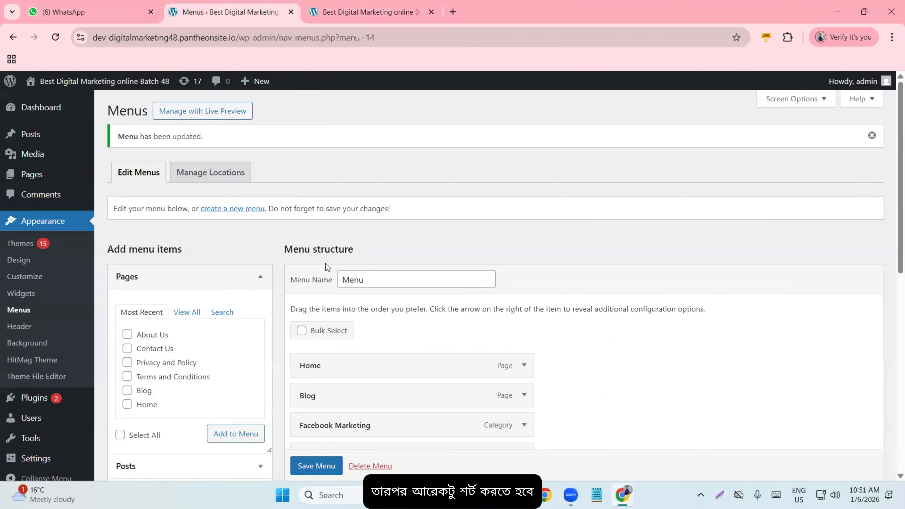
scroll(327, 267, "down", 5)
scroll(310, 282, "up", 5)
scroll(339, 333, "down", 8)
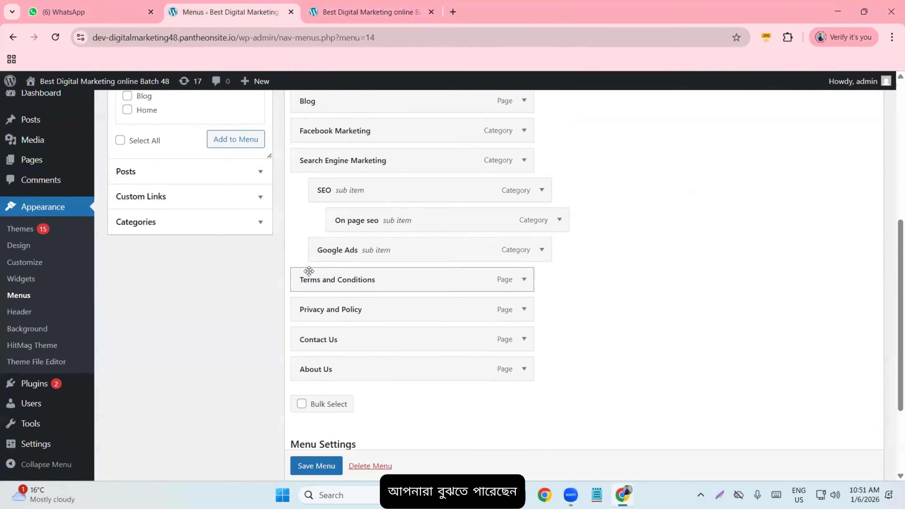
scroll(309, 271, "up", 5)
left_click(367, 12)
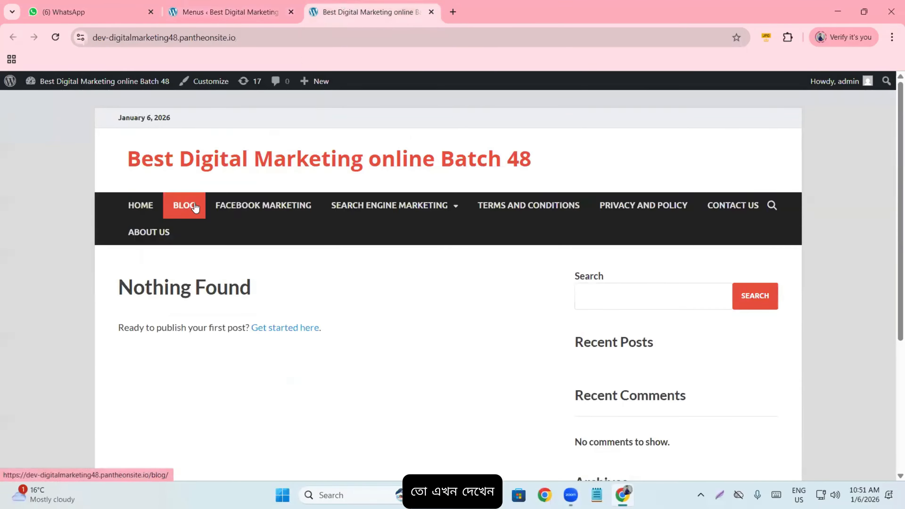
mouse_move(386, 208)
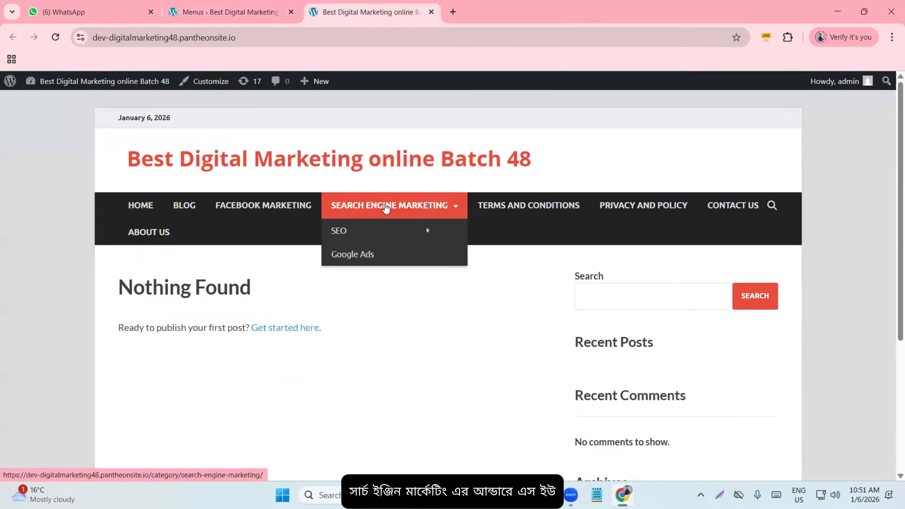
mouse_move(374, 236)
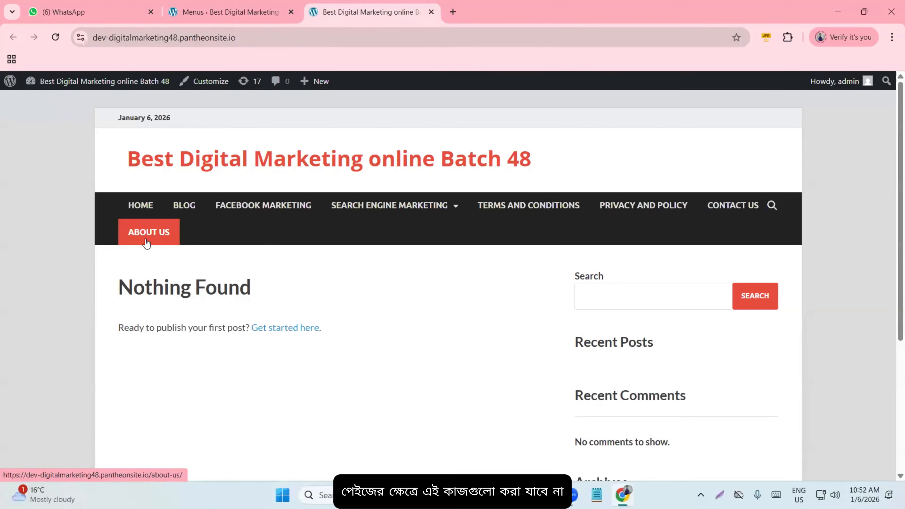
- Shift the SEO, On page seo and Google Ads items between nesting levels
left_click(230, 12)
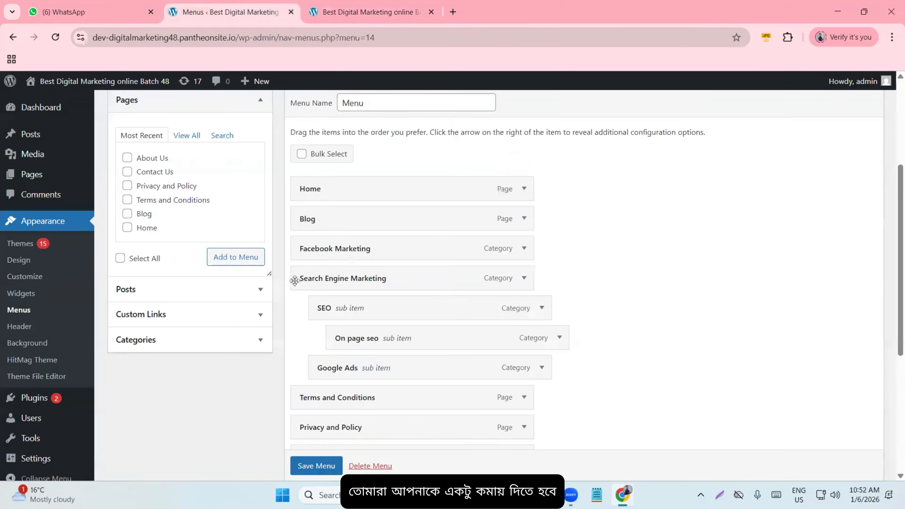
scroll(371, 262, "down", 3)
scroll(358, 239, "up", 3)
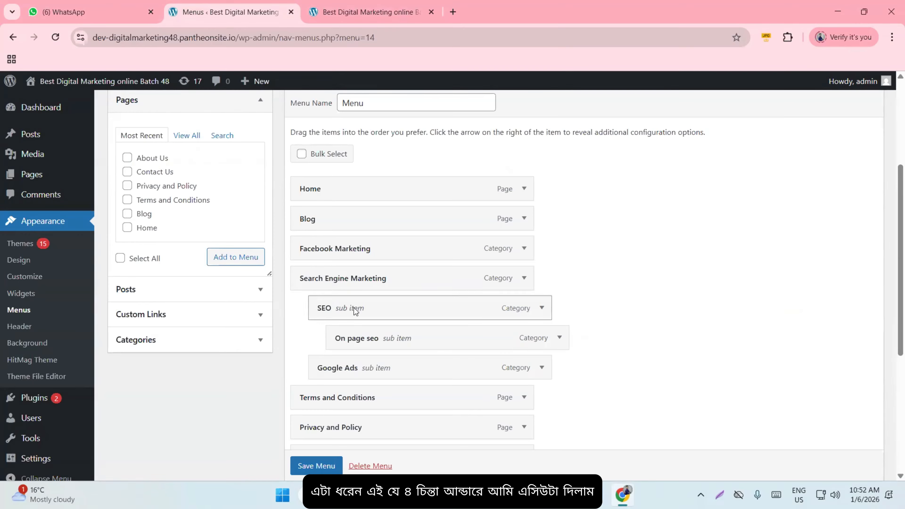
left_click_drag(354, 307, 322, 312)
left_click_drag(358, 338, 318, 338)
left_click_drag(333, 309, 371, 335)
mouse_move(343, 374)
left_mouse_down()
mouse_move(382, 371)
mouse_move(349, 371)
left_mouse_up()
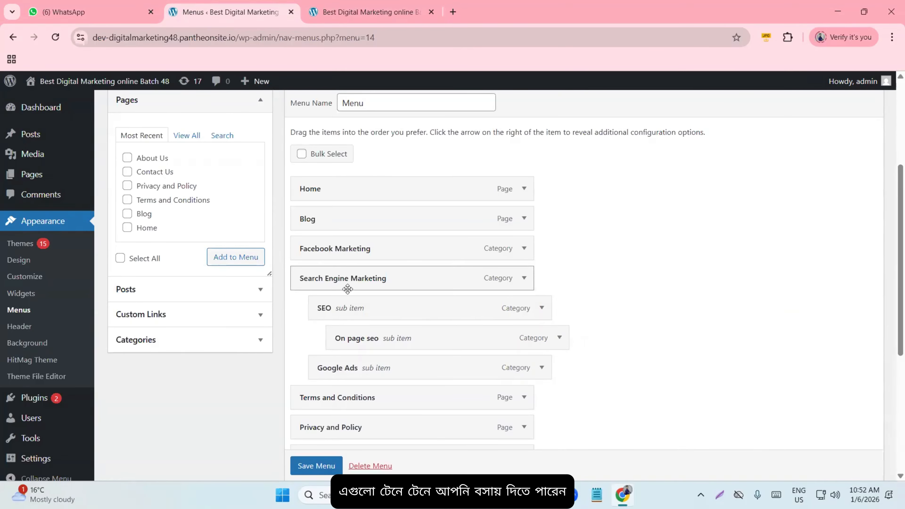
- Change On page seo's nesting level, save the menu, and check the live site
scroll(348, 300, "down", 4)
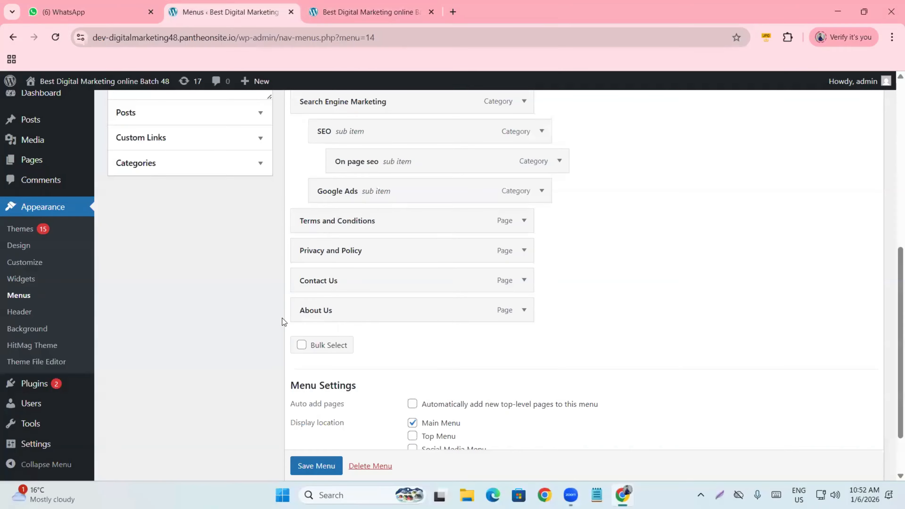
scroll(337, 313, "up", 3)
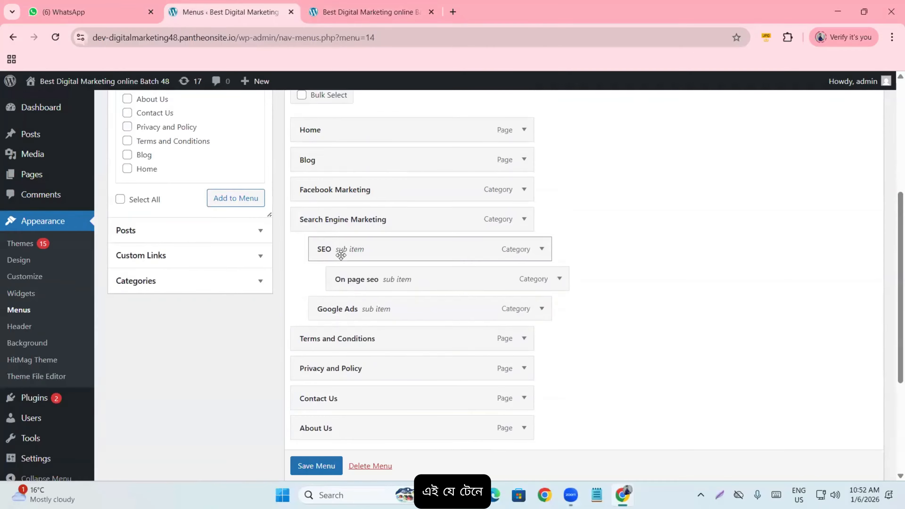
left_click_drag(351, 270, 374, 282)
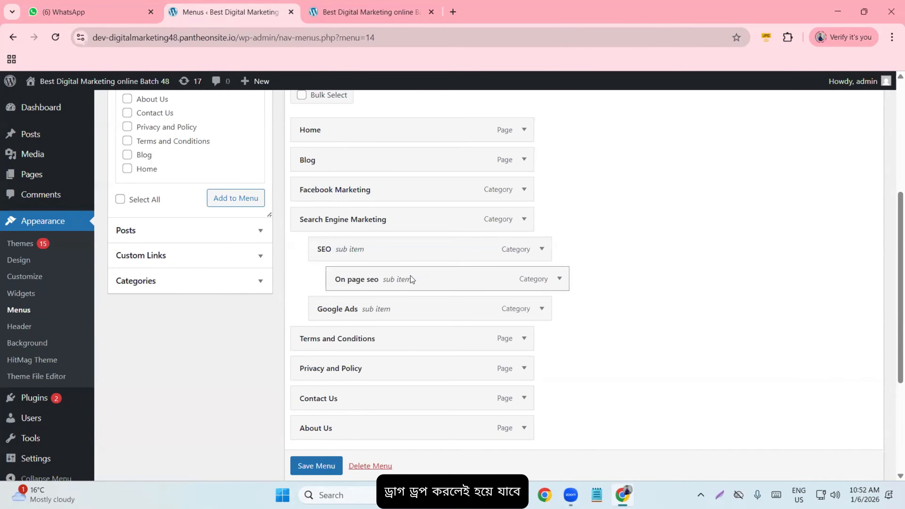
scroll(411, 282, "down", 5)
scroll(392, 300, "up", 10)
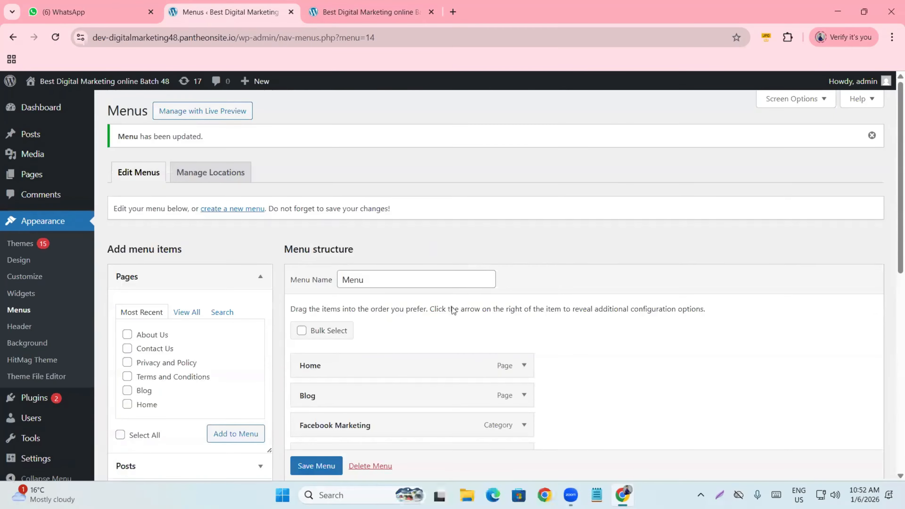
scroll(452, 307, "down", 10)
left_click(317, 415)
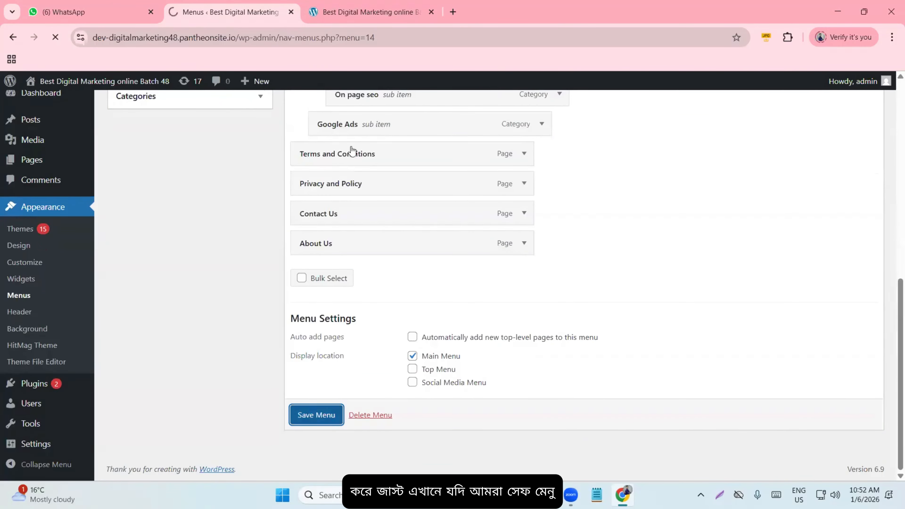
left_click(367, 12)
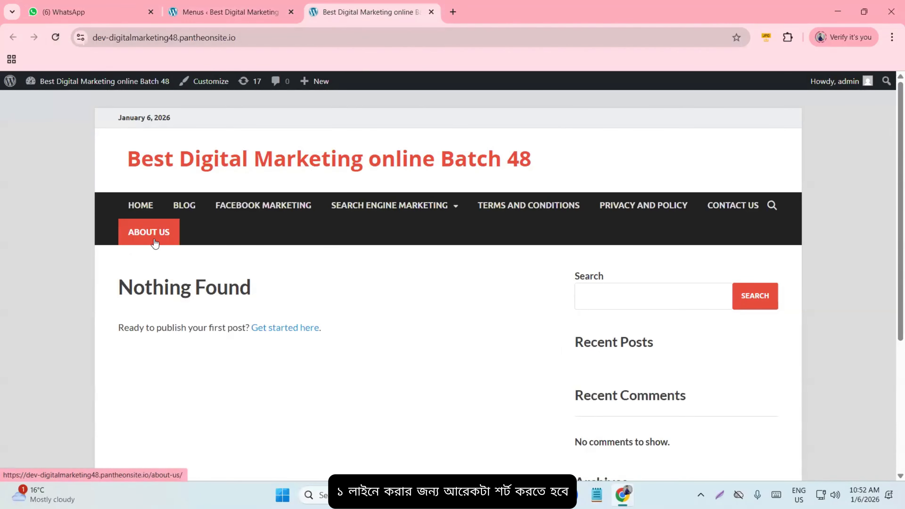
left_click(249, 8)
- Remove About Us from the menu and reload the live site to confirm
scroll(375, 313, "down", 7)
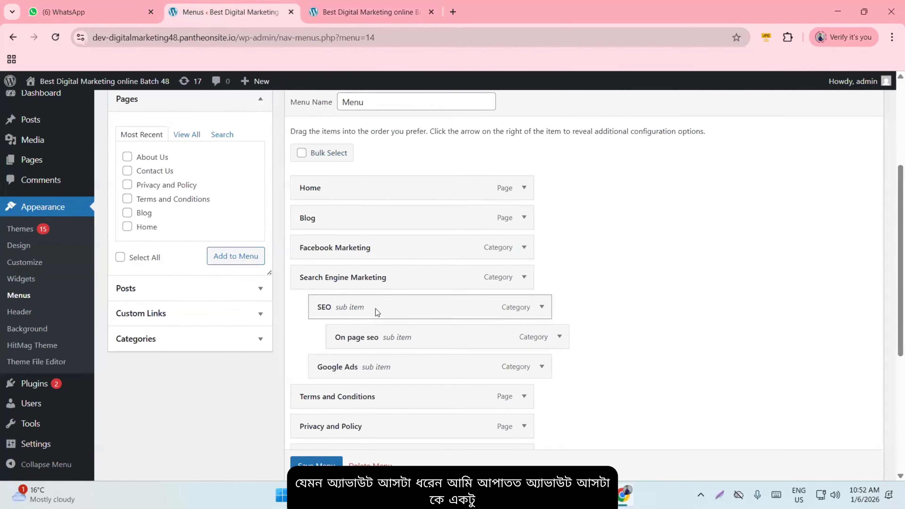
left_click(524, 251)
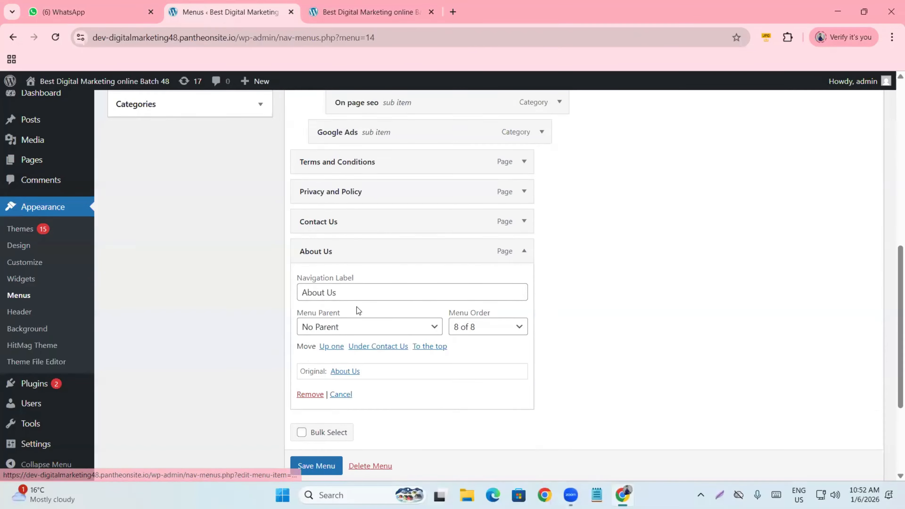
scroll(302, 345, "down", 2)
left_click(310, 335)
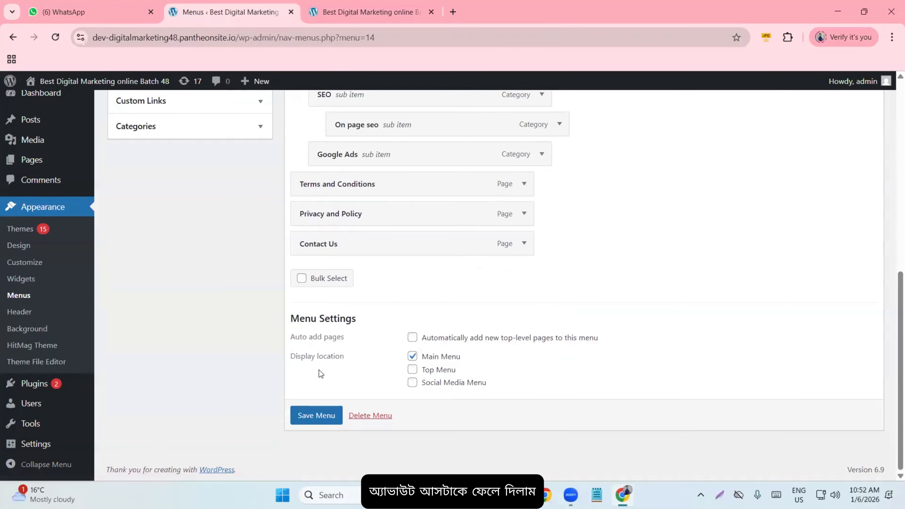
left_click(369, 8)
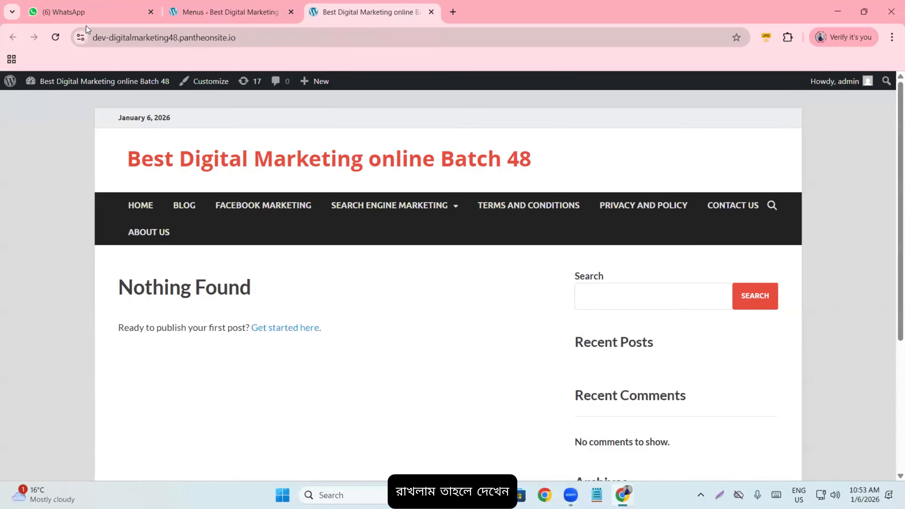
left_click(56, 40)
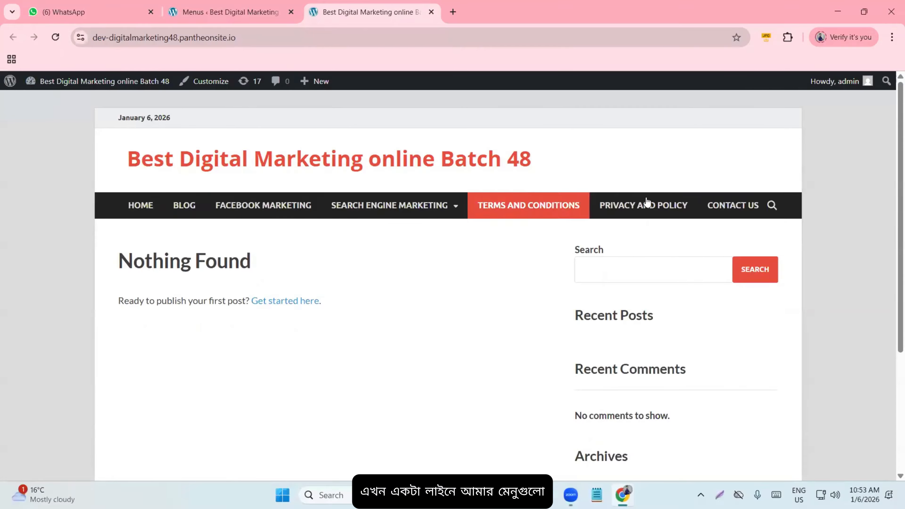
- Scroll through the menu editor and then the live site's front page
left_click(218, 11)
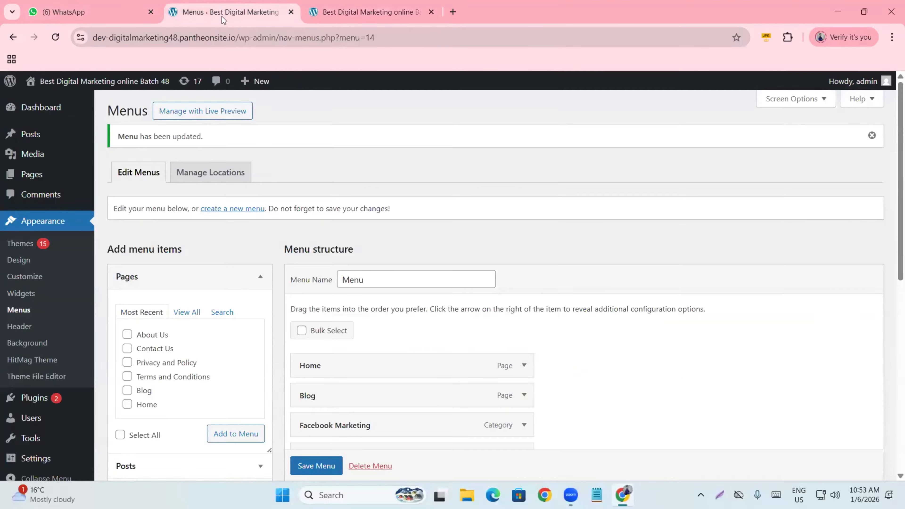
scroll(192, 315, "down", 10)
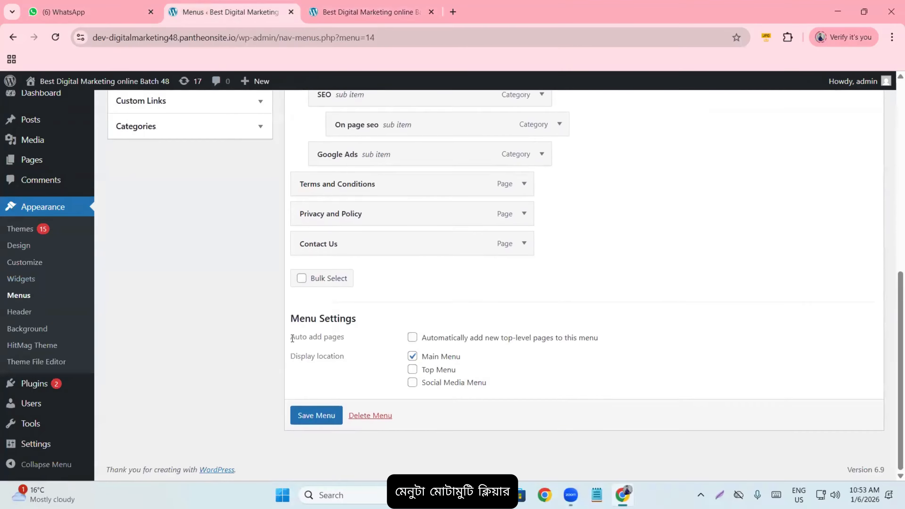
scroll(288, 344, "up", 10)
left_click(378, 12)
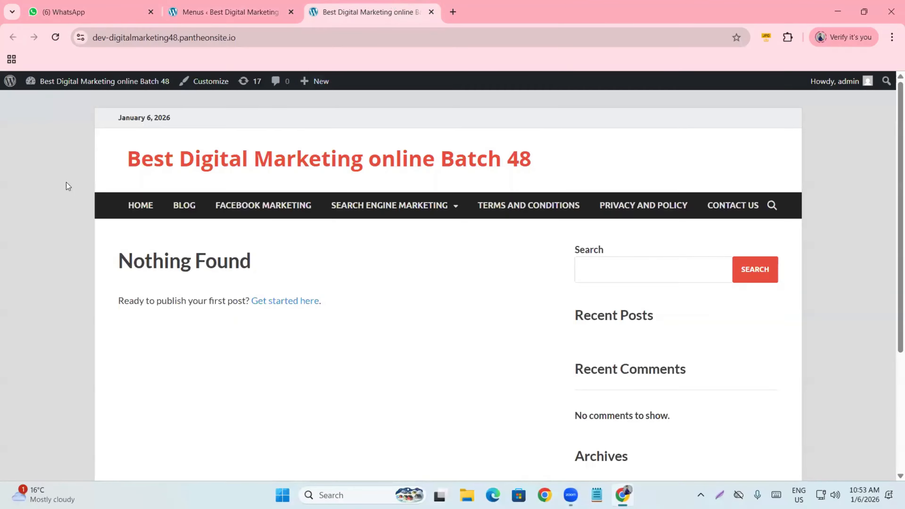
scroll(245, 307, "down", 5)
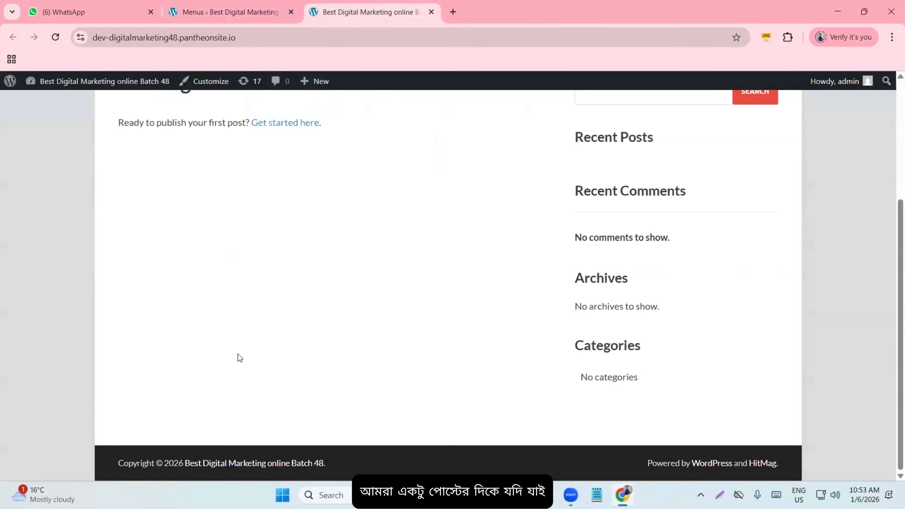
scroll(239, 358, "up", 5)
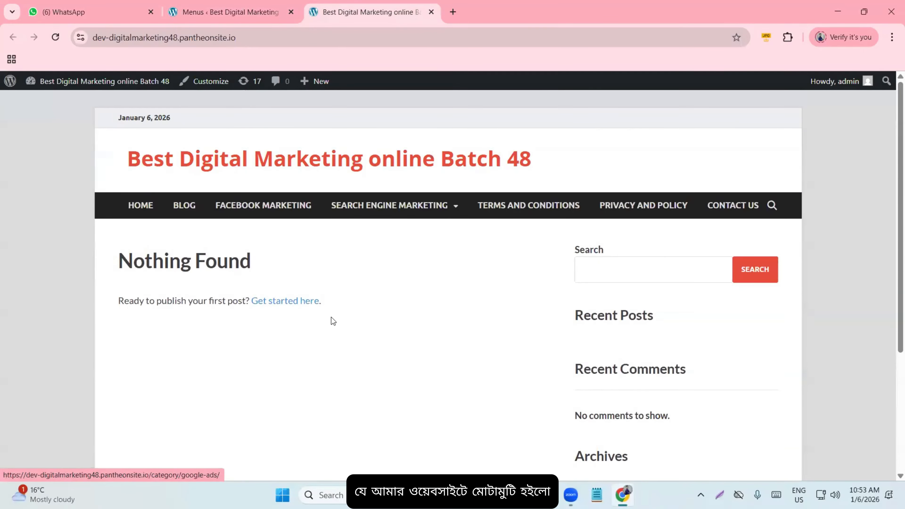
scroll(439, 319, "down", 5)
scroll(277, 281, "up", 5)
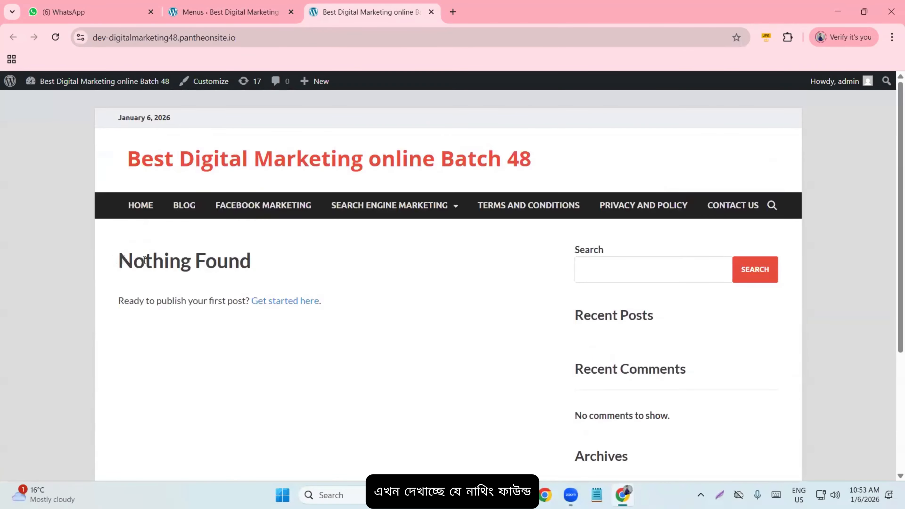
- Look over the front page's 'Nothing Found' text, then go back to the Menus admin page
left_click_drag(144, 260, 310, 258)
left_click(390, 259)
scroll(370, 273, "down", 5)
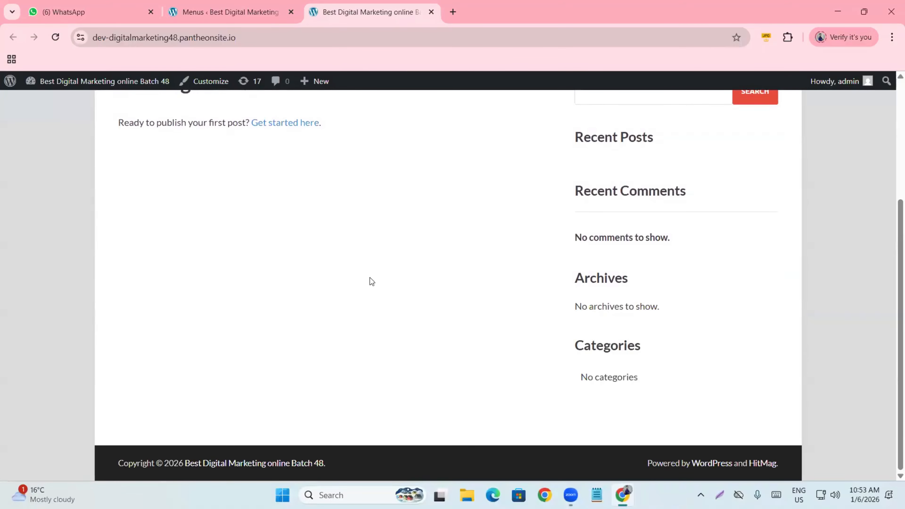
scroll(376, 284, "up", 5)
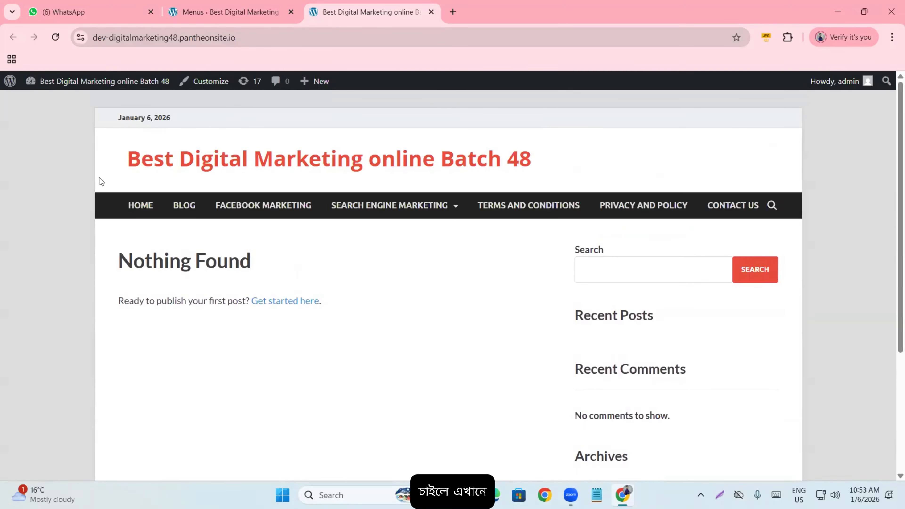
scroll(490, 237, "down", 5)
scroll(469, 255, "up", 5)
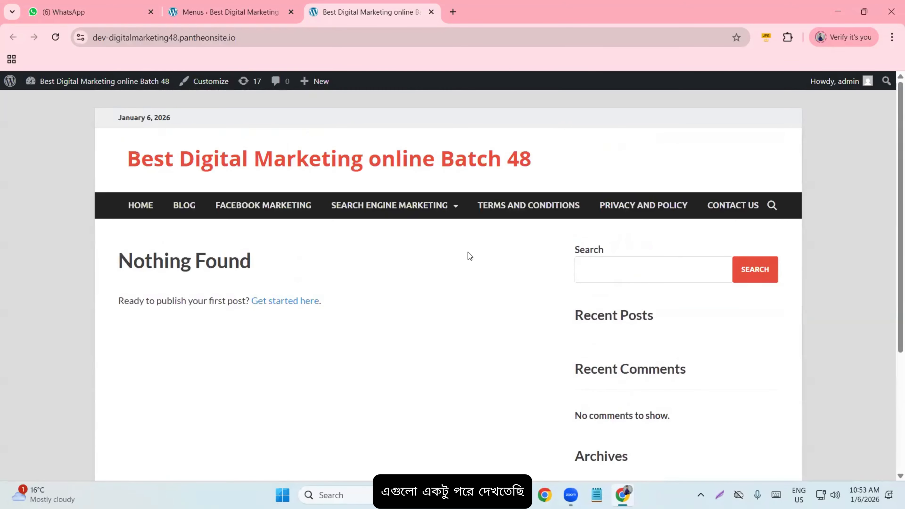
scroll(279, 322, "down", 5)
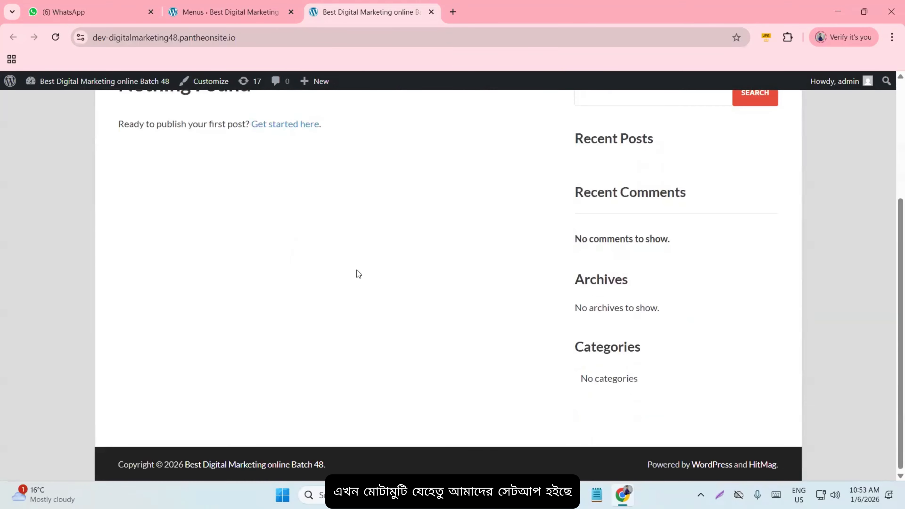
scroll(162, 302, "up", 5)
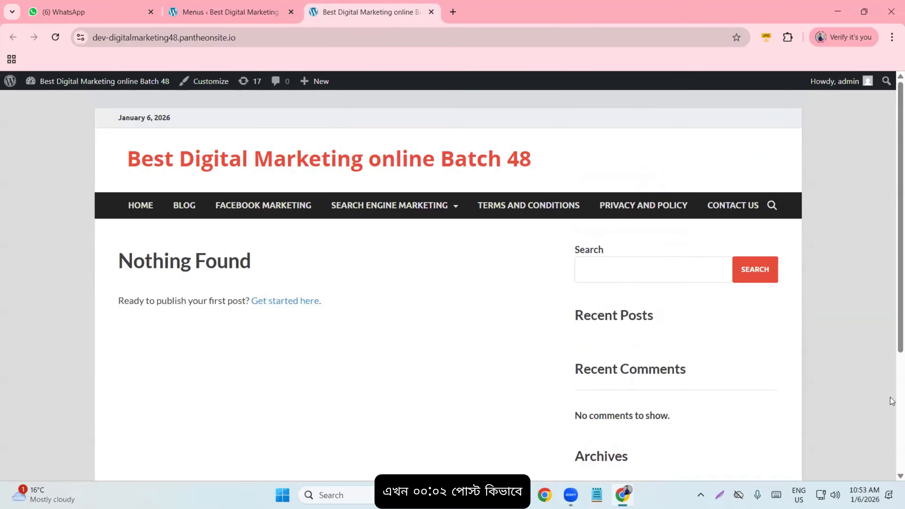
left_click(211, 23)
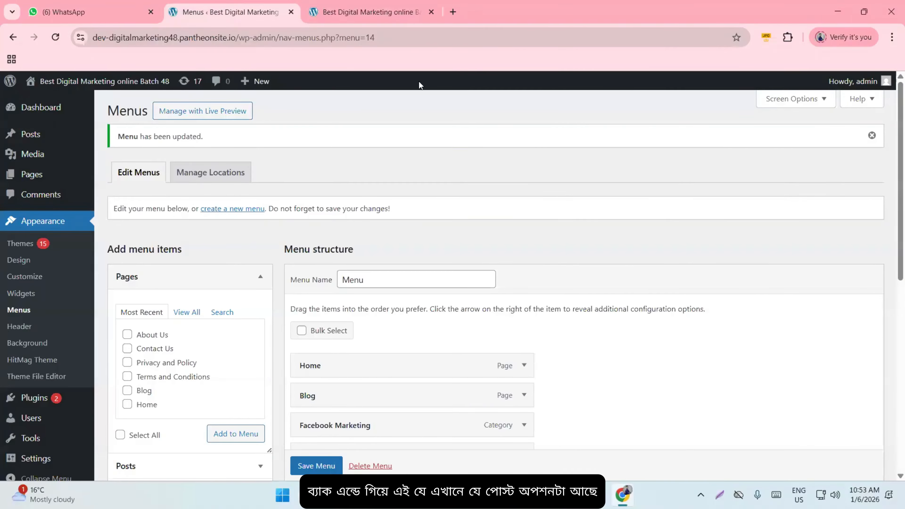
- Create a new post titled 'How To learn Google ads from Youtube' with the cursor in its empty body
mouse_move(27, 138)
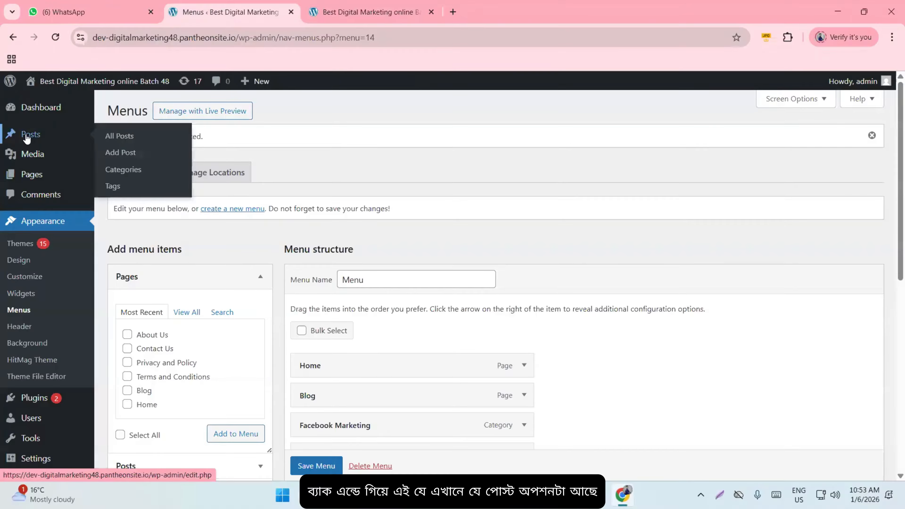
left_click(138, 159)
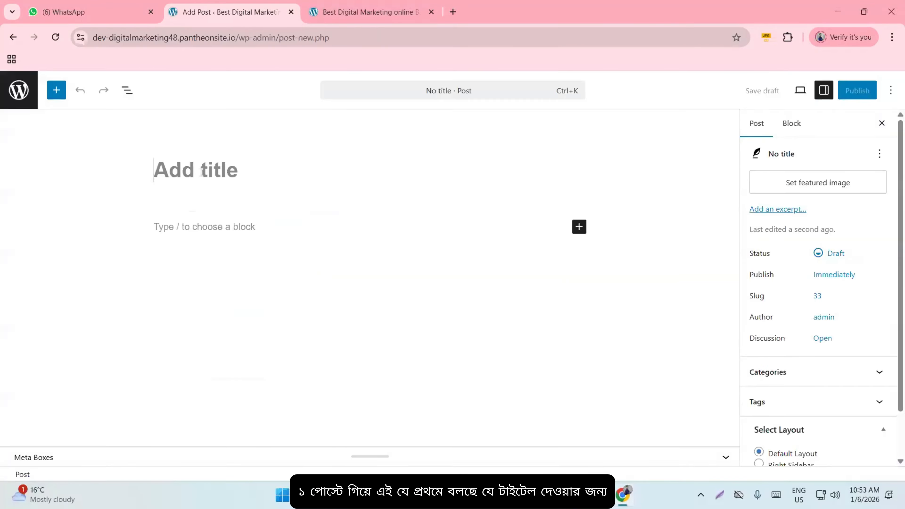
left_click(202, 172)
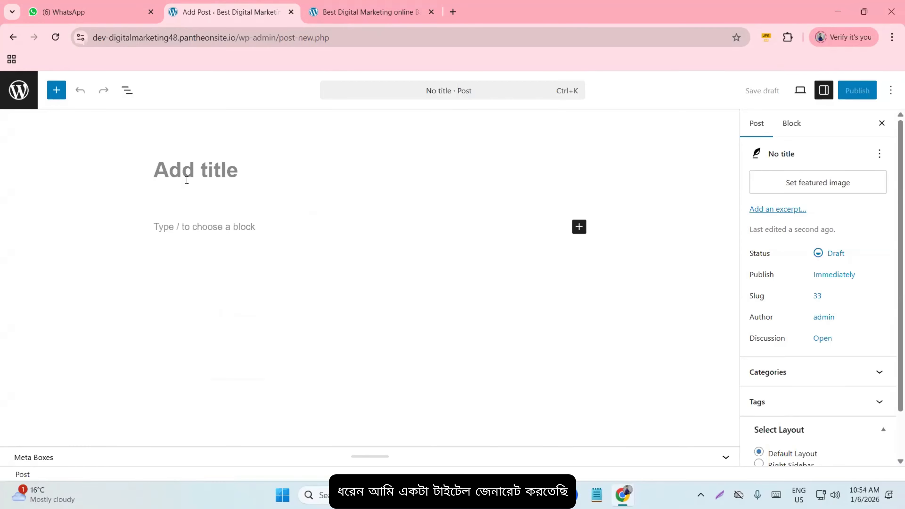
type("How T")
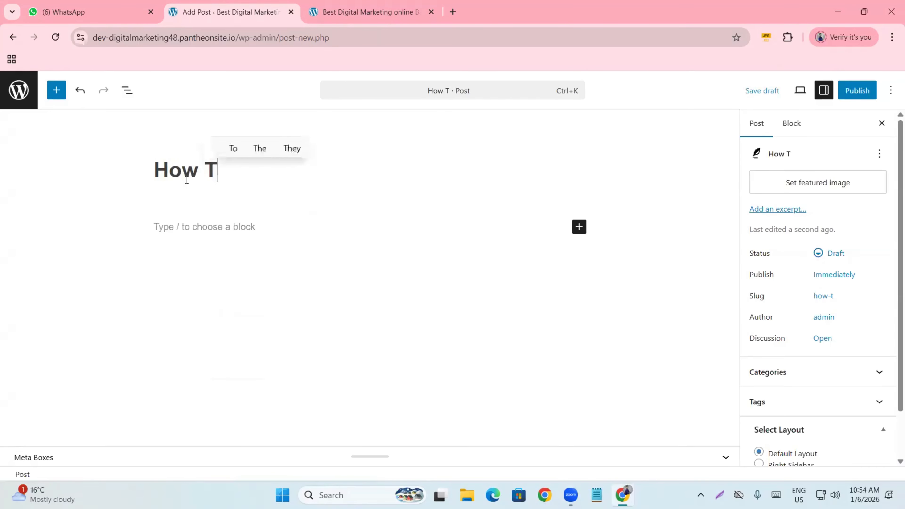
type("o learn")
key("BackSpace")
type("t")
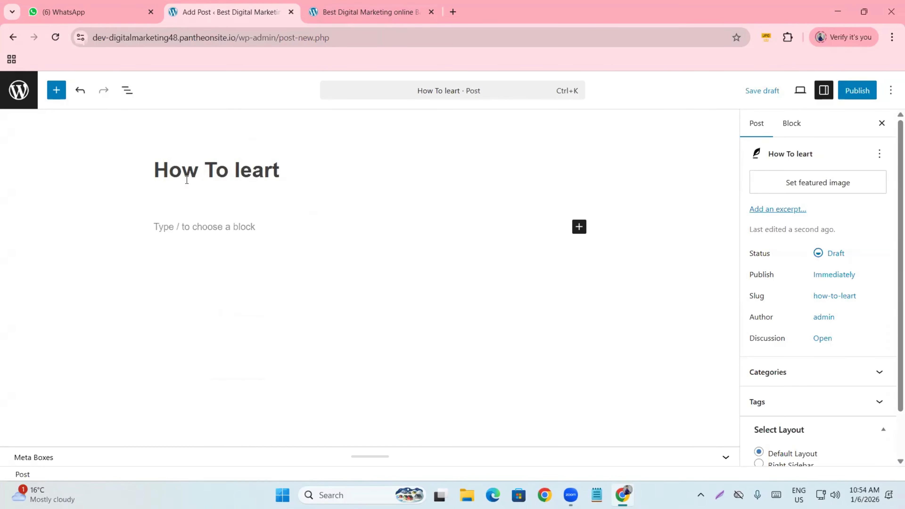
key("BackSpace")
type("n Googl")
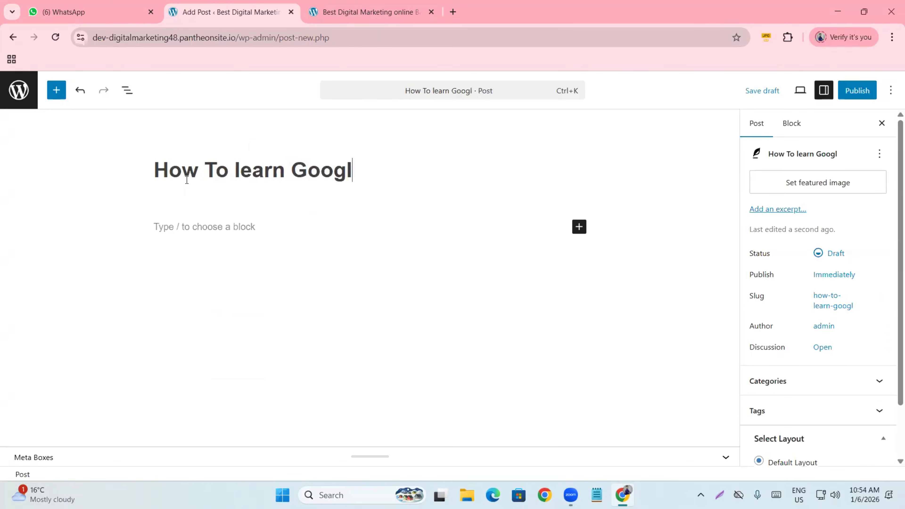
type("e ads fro")
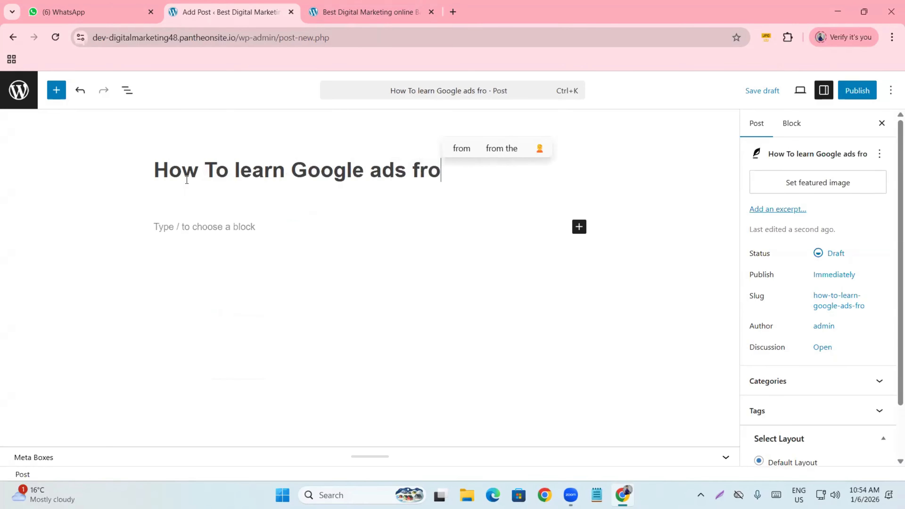
type("m Youtube")
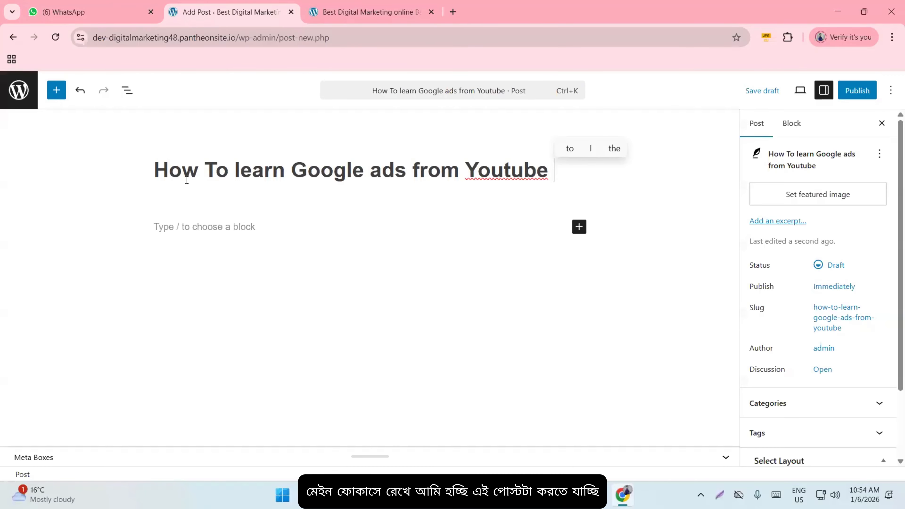
left_click(210, 180)
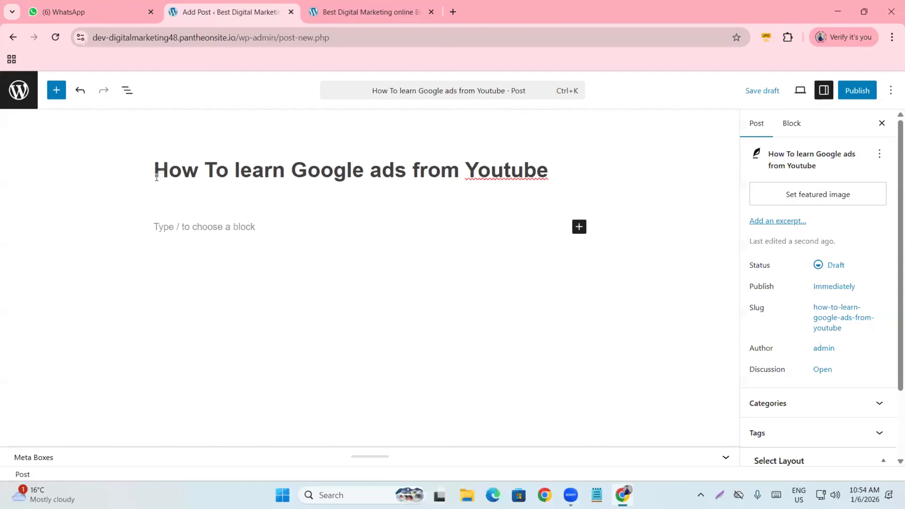
left_click_drag(155, 175, 586, 175)
left_click(195, 231)
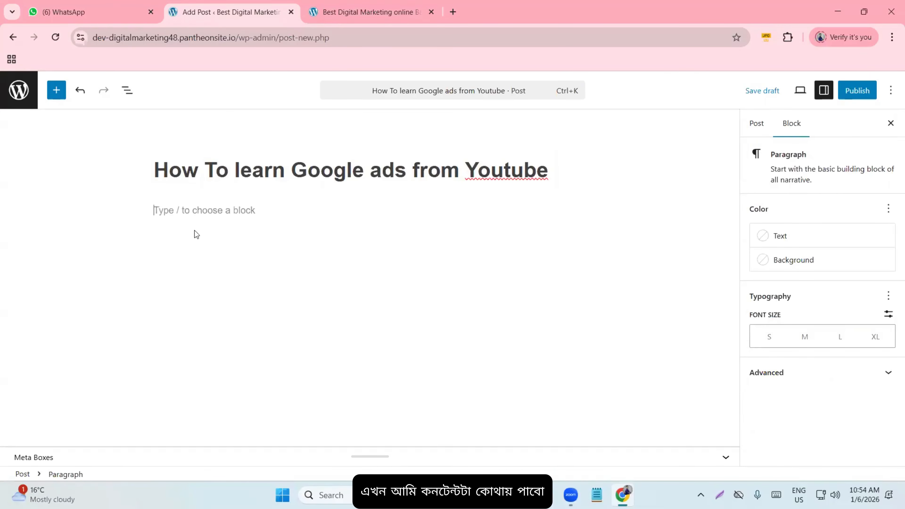
- Search for 'chat' in a new tab and open the ChatGPT website, dismissing its promo card
left_click(453, 12)
type("chatgpt")
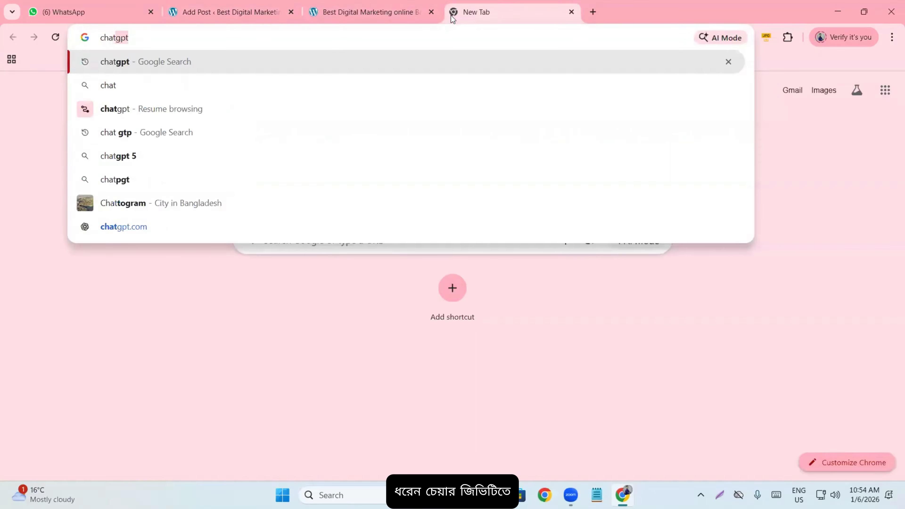
key("Return")
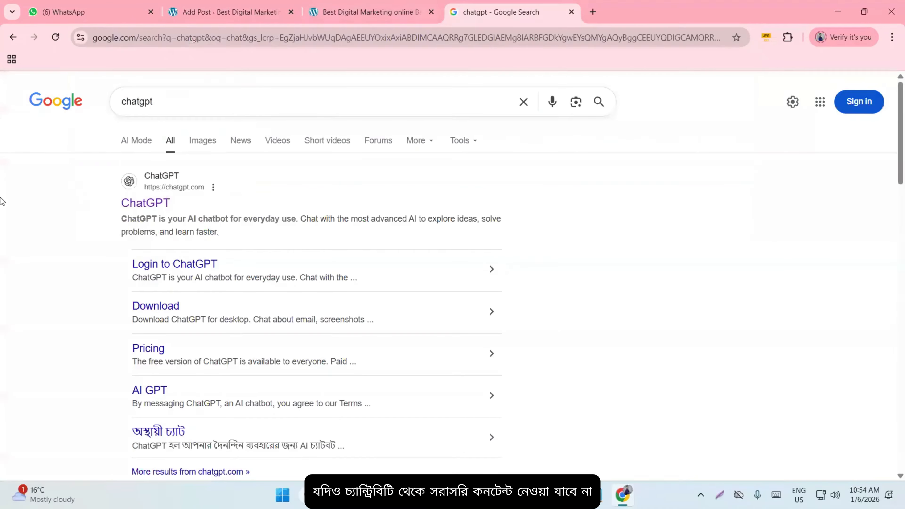
left_click(163, 202)
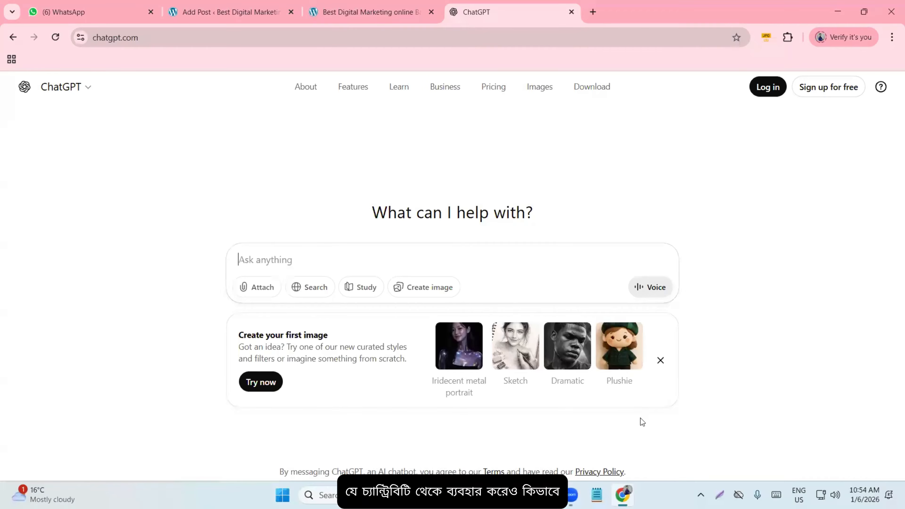
left_click(660, 360)
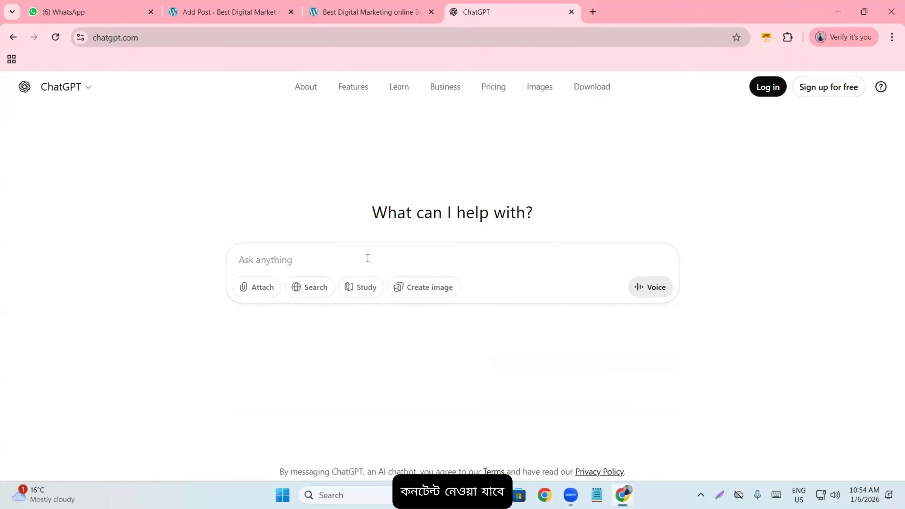
- Copy the post title from the editor and paste it into ChatGPT's prompt box
left_click(362, 10)
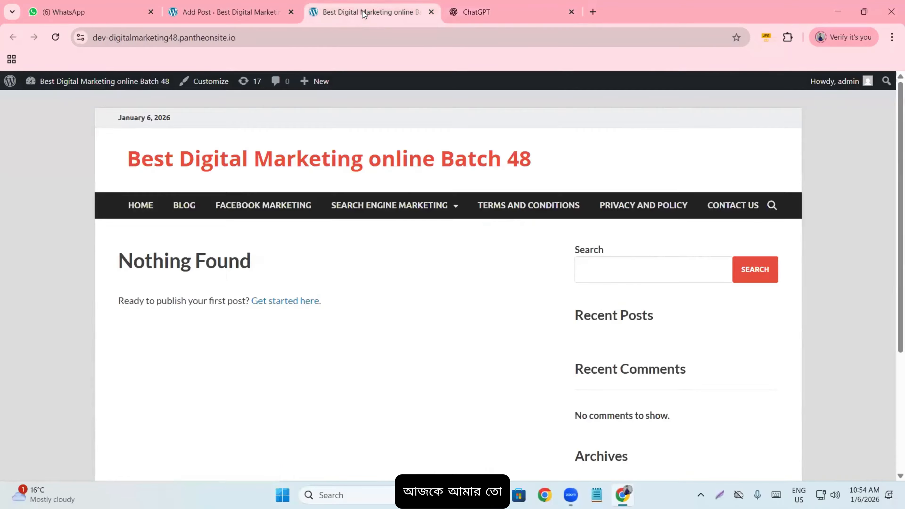
left_click(209, 5)
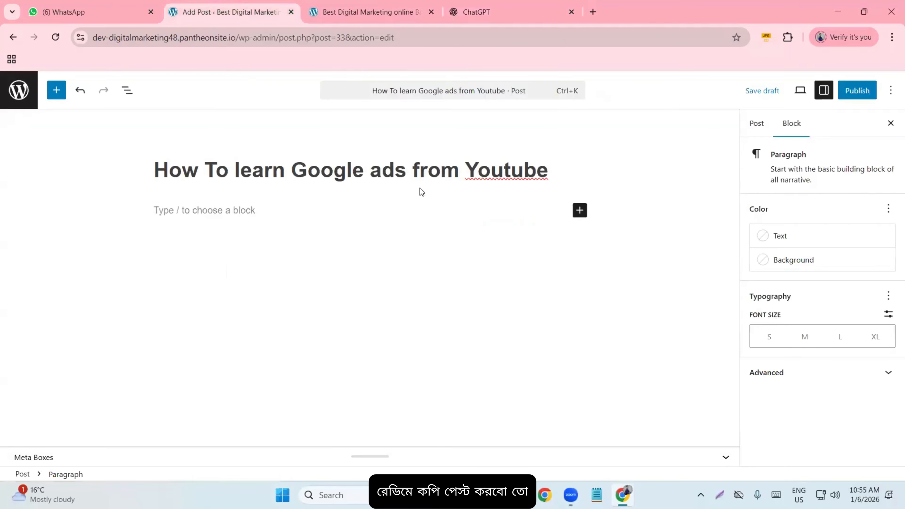
left_click(543, 175)
left_click_drag(554, 171, 313, 188)
left_click(159, 176)
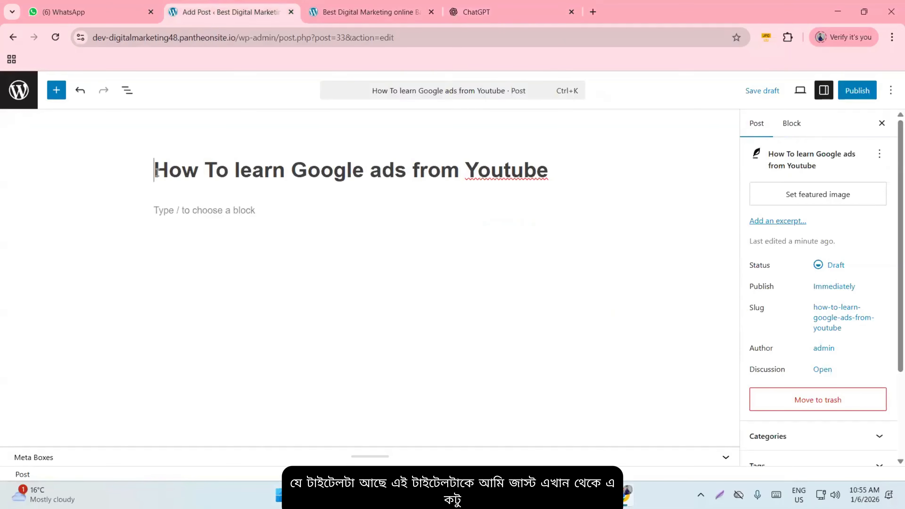
left_click_drag(157, 172, 572, 168)
key("ctrl+c")
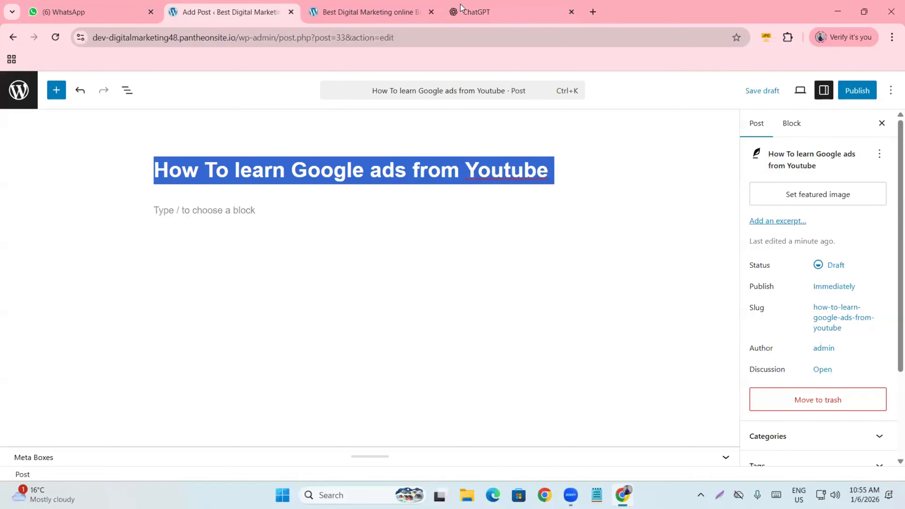
left_click(476, 11)
key("ctrl+v")
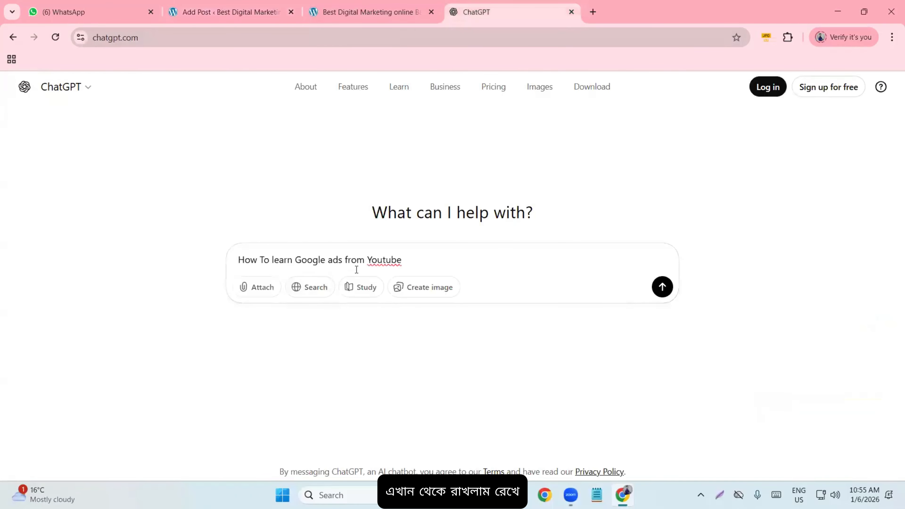
- Send ChatGPT the quoted title with 'i need 700 words seo friendly content for my blog post'
type("\"")
left_click(239, 260)
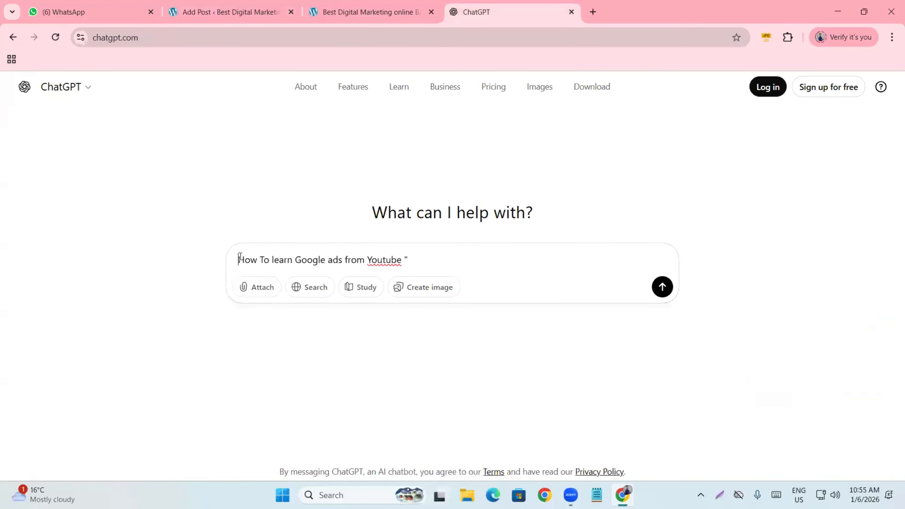
type("\"")
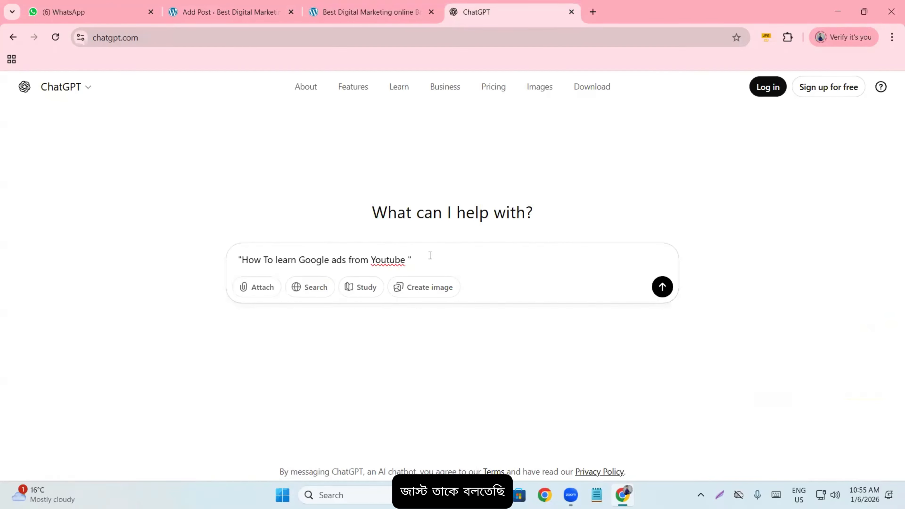
type(" i need ")
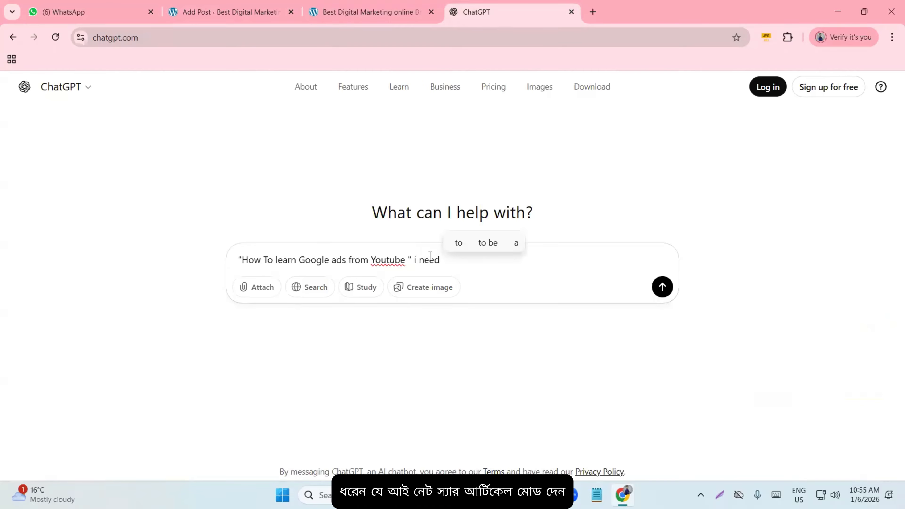
type("700")
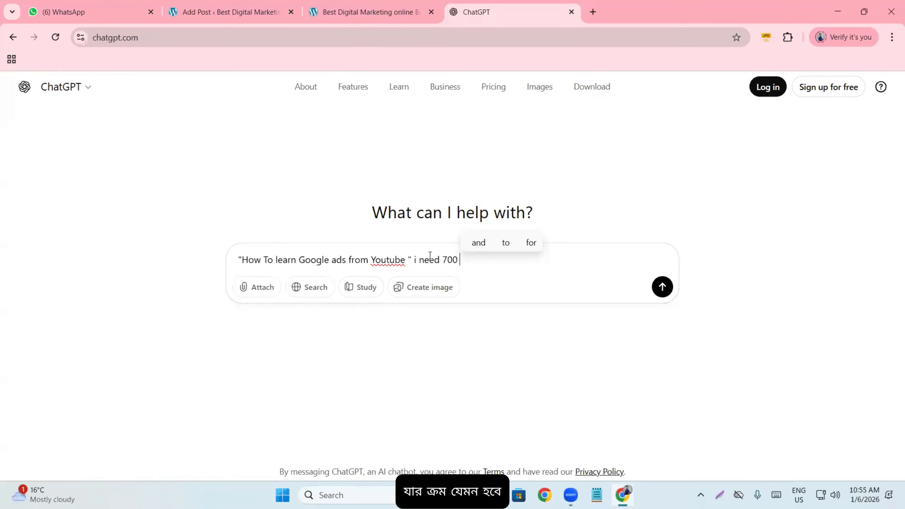
type("wo")
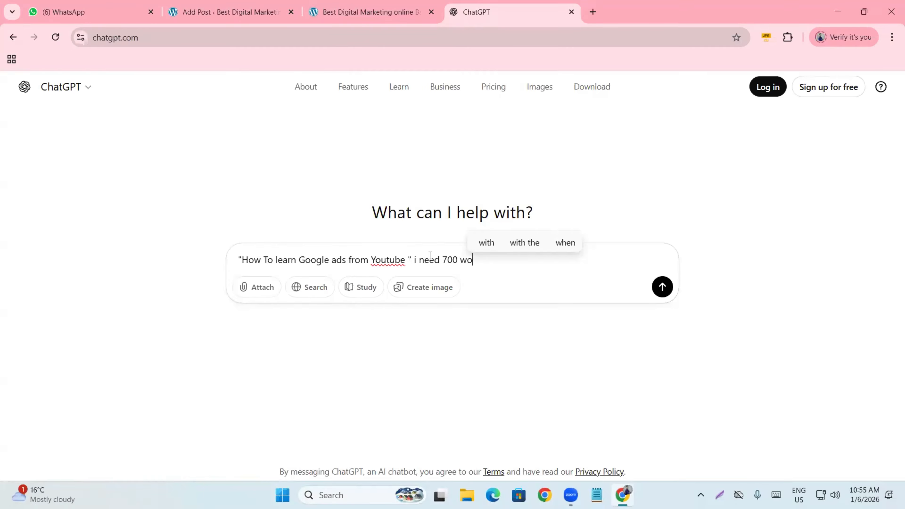
type("rds seo ")
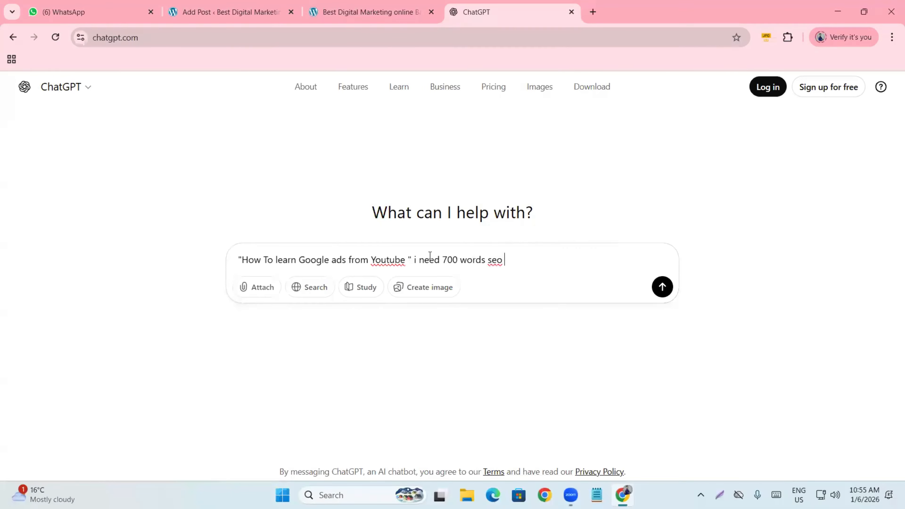
type("friendl")
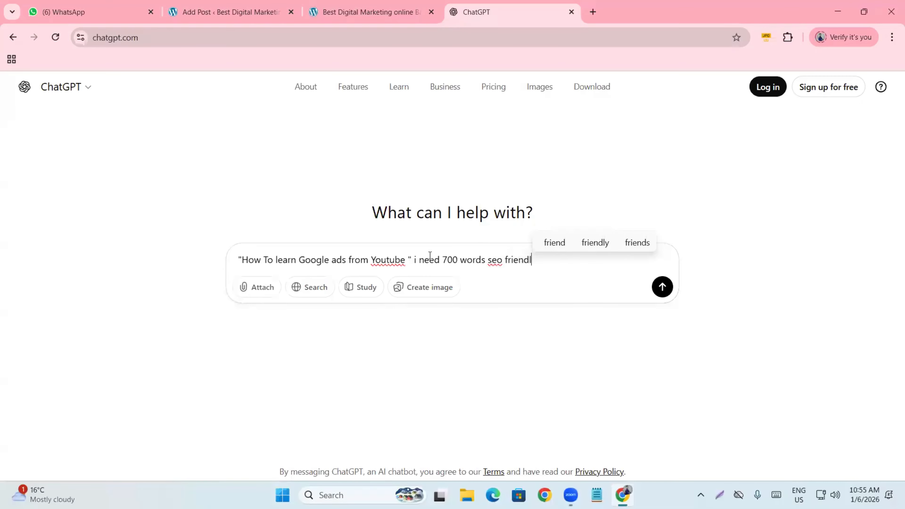
type("y conte")
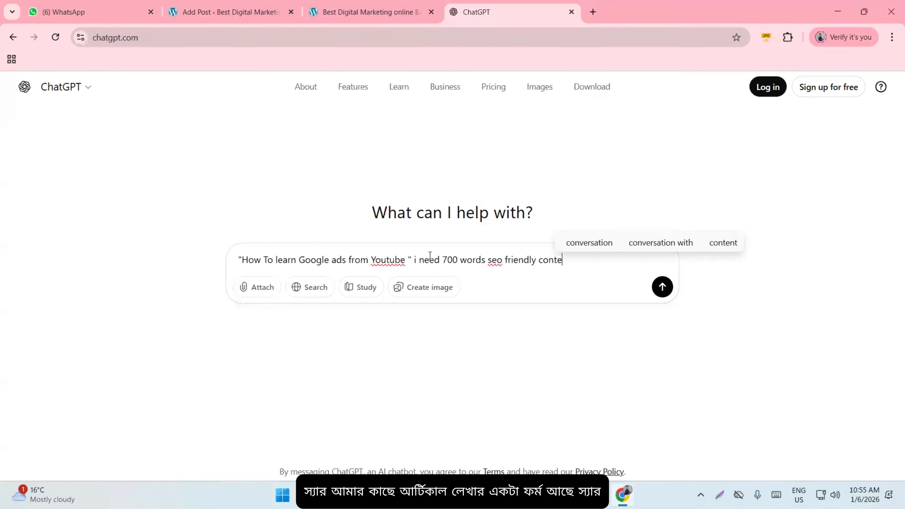
type("nt for my bl")
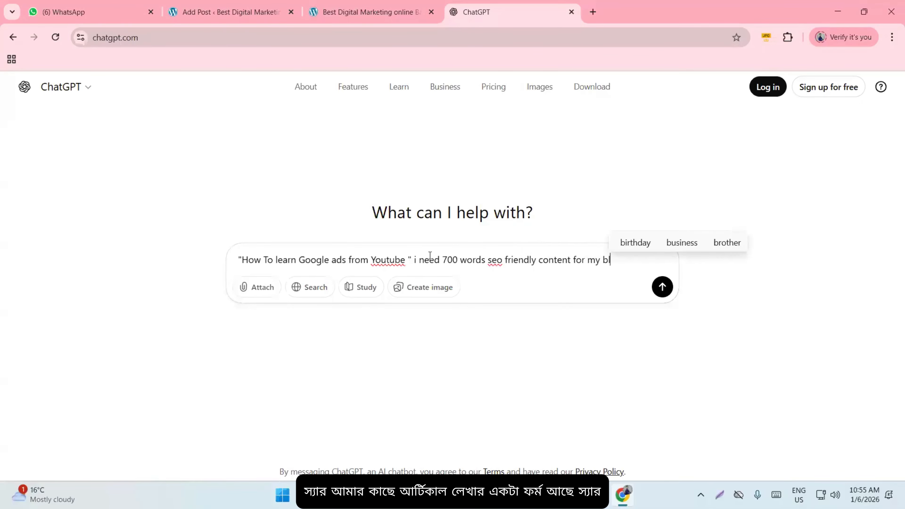
type("og post")
key("Return")
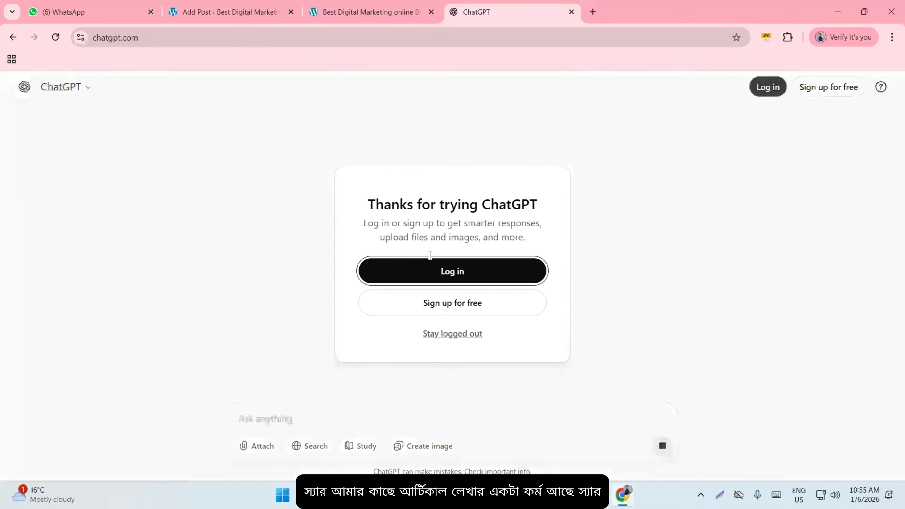
- Stay logged out of ChatGPT and scroll through the generated Google Ads beginner's guide
left_click(440, 334)
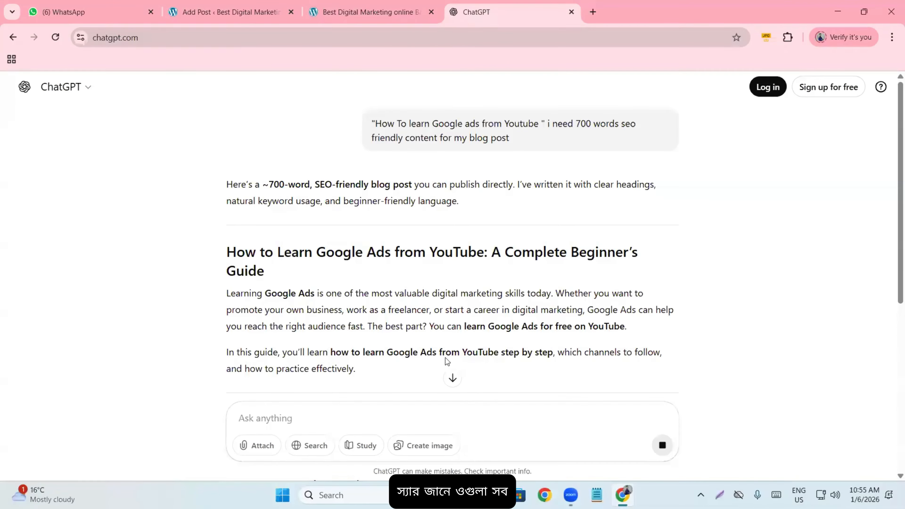
scroll(377, 322, "down", 3)
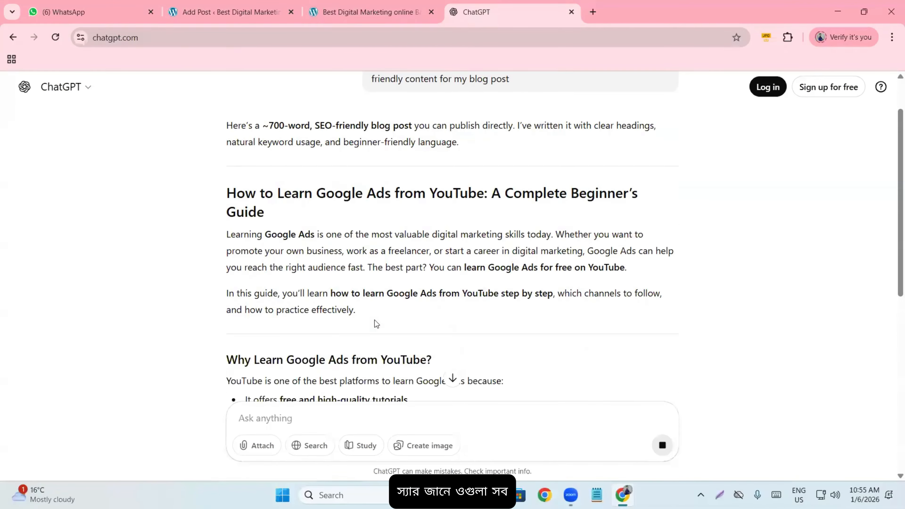
scroll(375, 320, "up", 2)
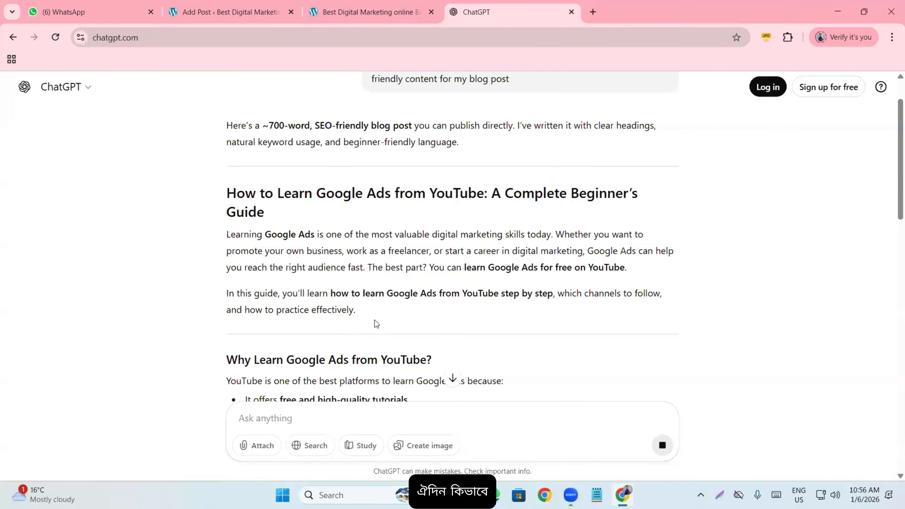
scroll(375, 320, "down", 2)
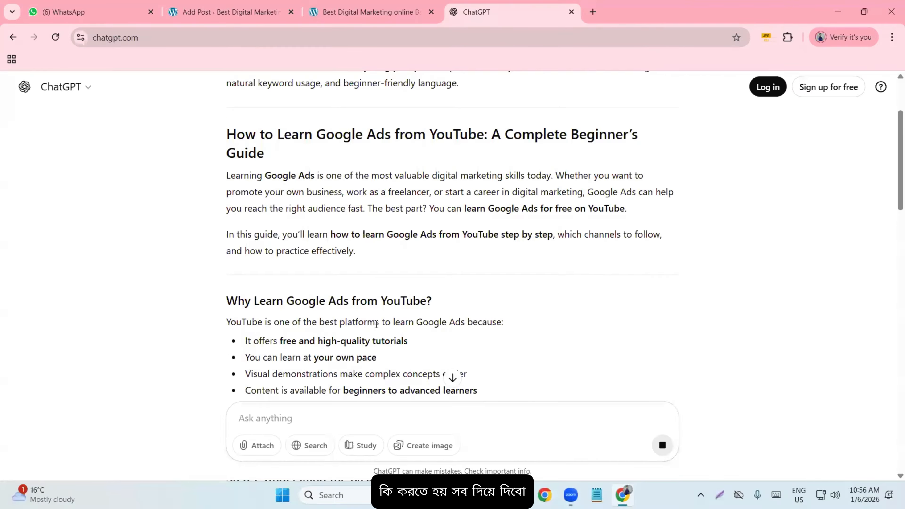
scroll(375, 326, "down", 3)
scroll(378, 328, "down", 10)
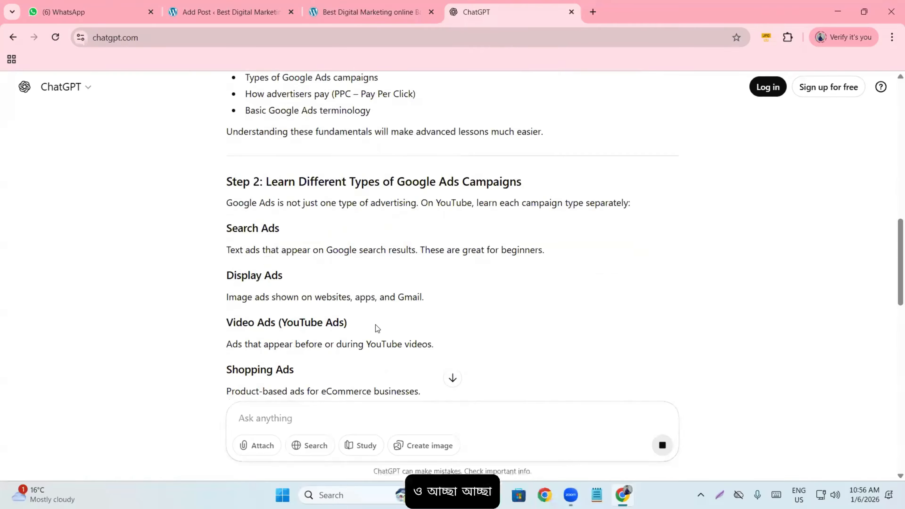
scroll(374, 327, "up", 17)
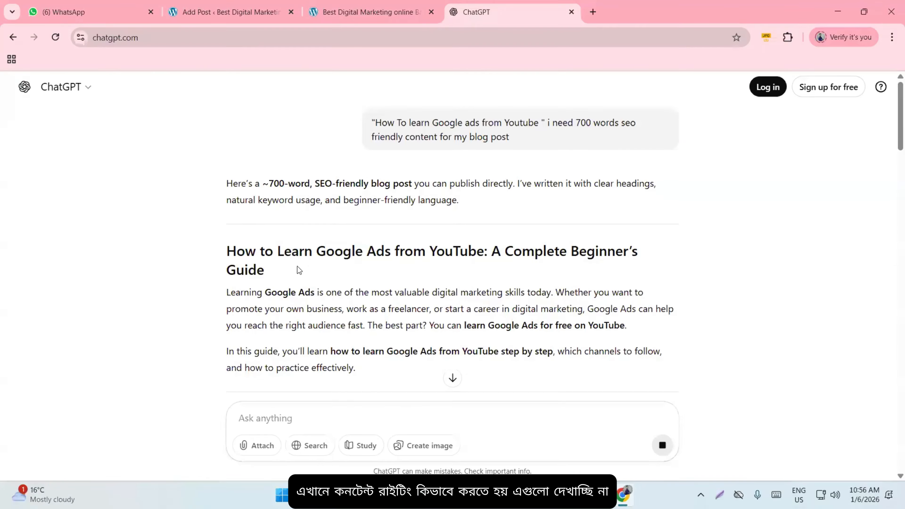
scroll(245, 247, "down", 2)
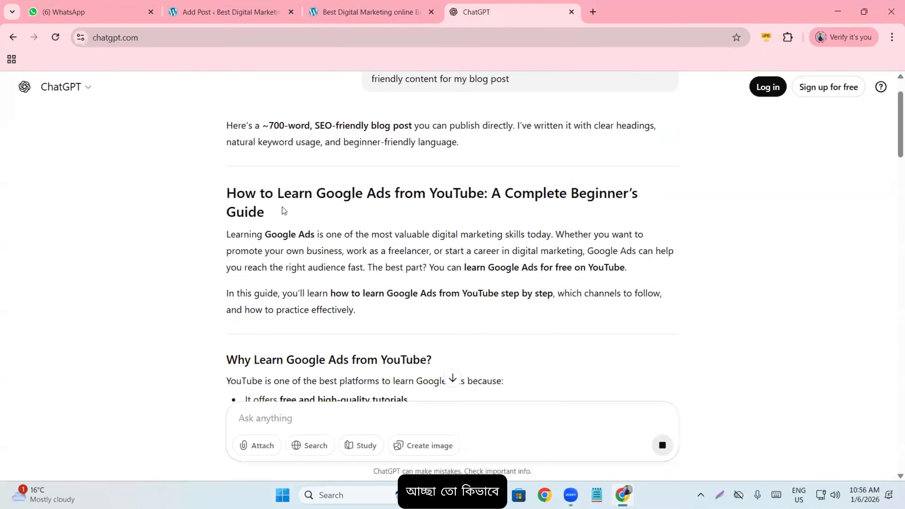
scroll(283, 210, "down", 2)
- Copy the article from its guide title through Step 7 and go back to the Add Post tab
left_click_drag(229, 177, 362, 250)
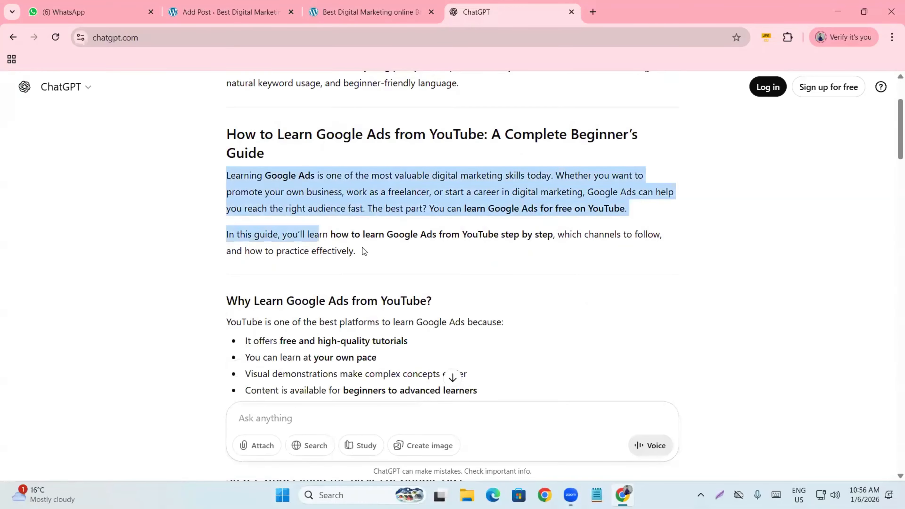
left_click(369, 267)
scroll(216, 160, "down", 4)
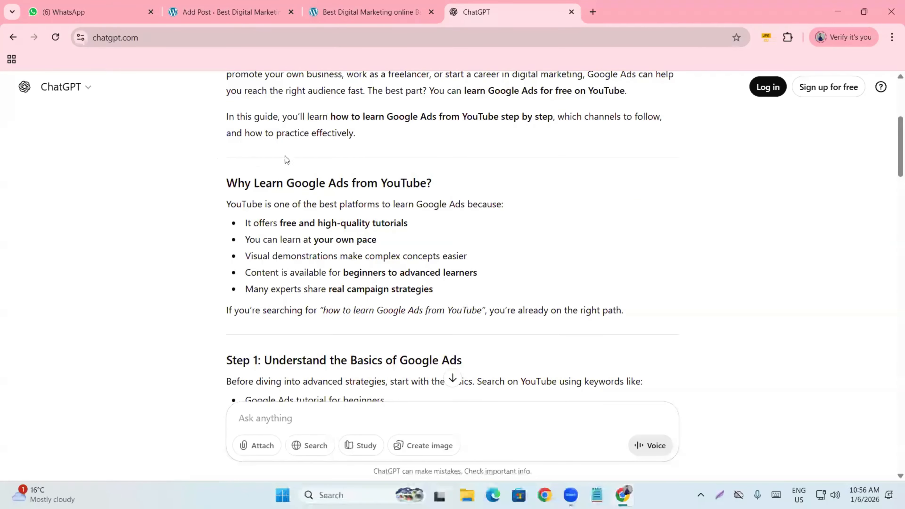
scroll(356, 242, "down", 6)
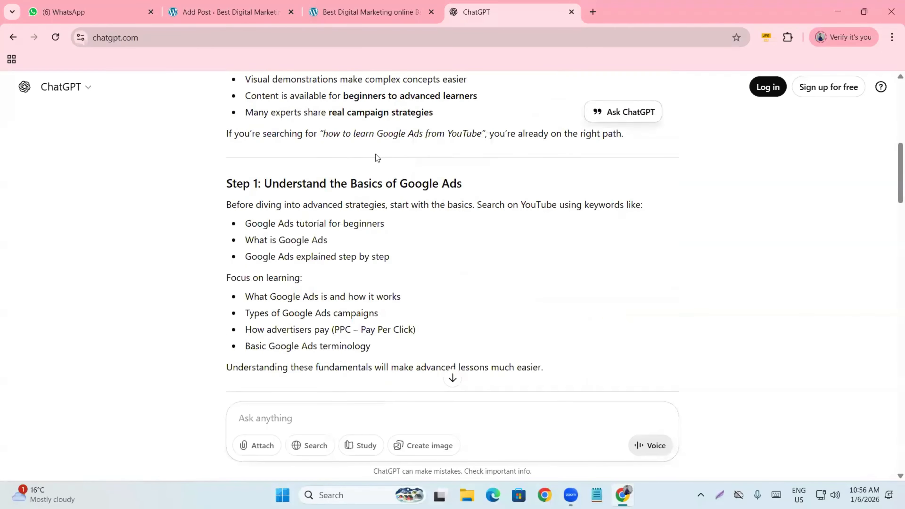
scroll(389, 237, "down", 15)
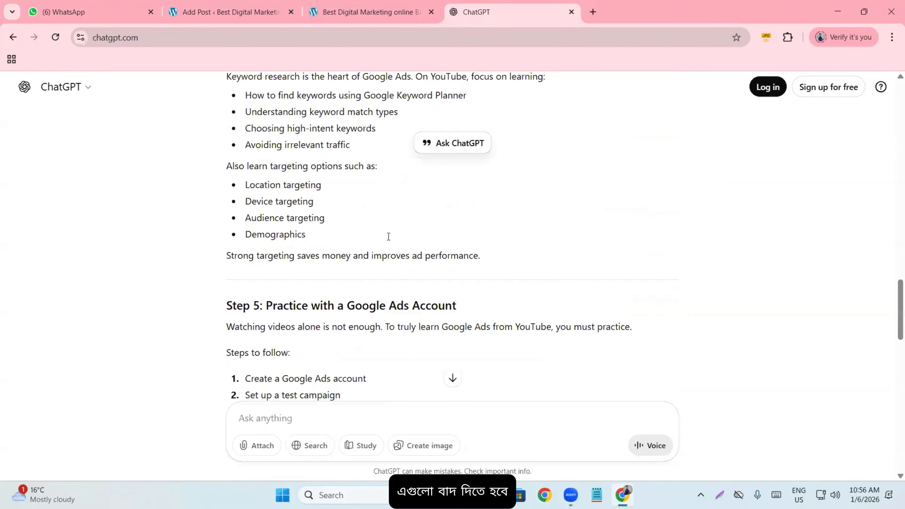
scroll(402, 247, "up", 20)
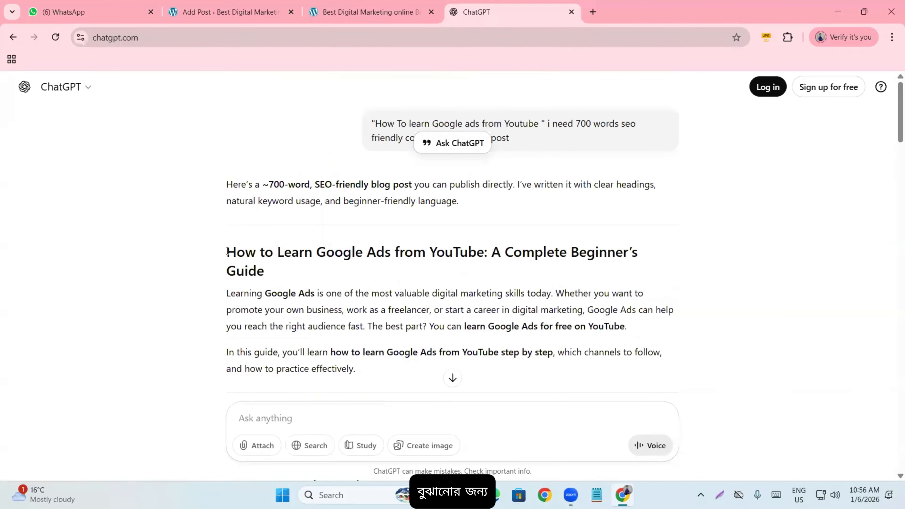
left_click_drag(226, 252, 494, 237)
key("ctrl+c")
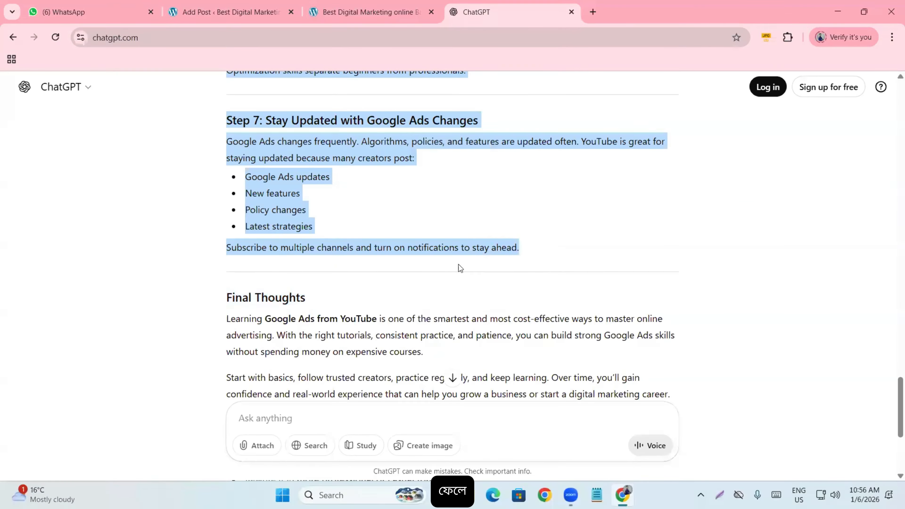
left_click(325, 12)
left_click(228, 11)
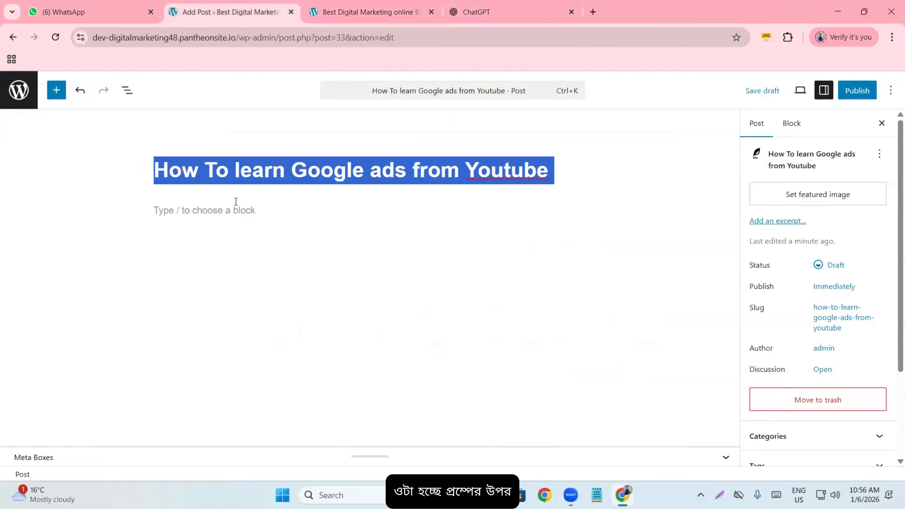
- Paste the copied guide into the post body and delete the duplicate guide heading block
left_click(235, 202)
key("ctrl+v")
scroll(271, 273, "up", 3)
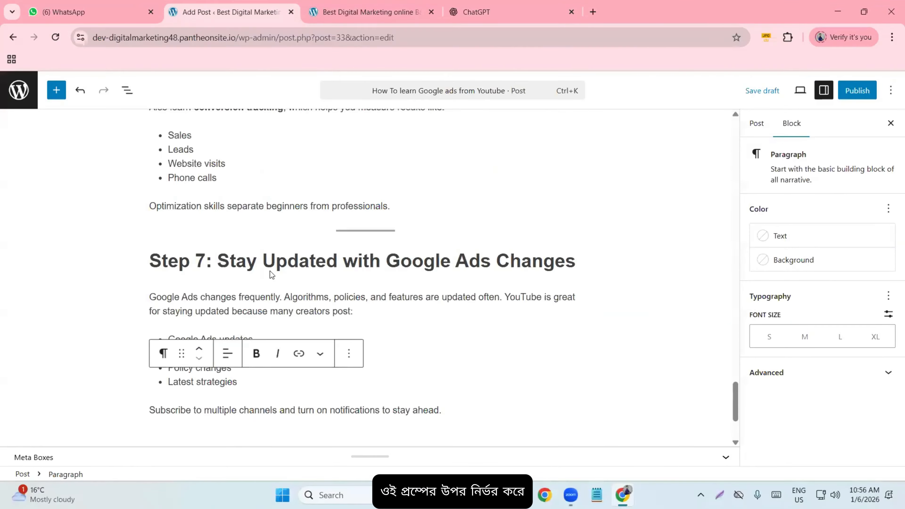
scroll(270, 245, "up", 20)
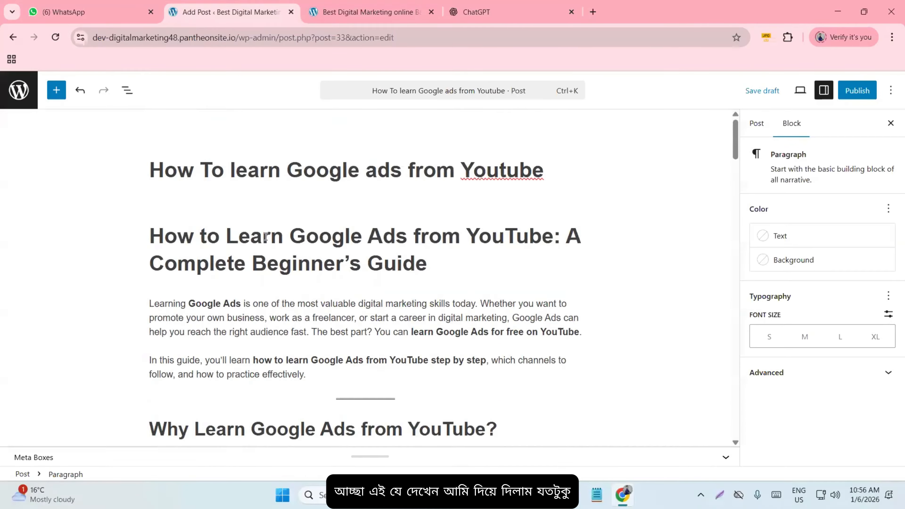
left_click(427, 267)
left_click_drag(428, 267, 144, 241)
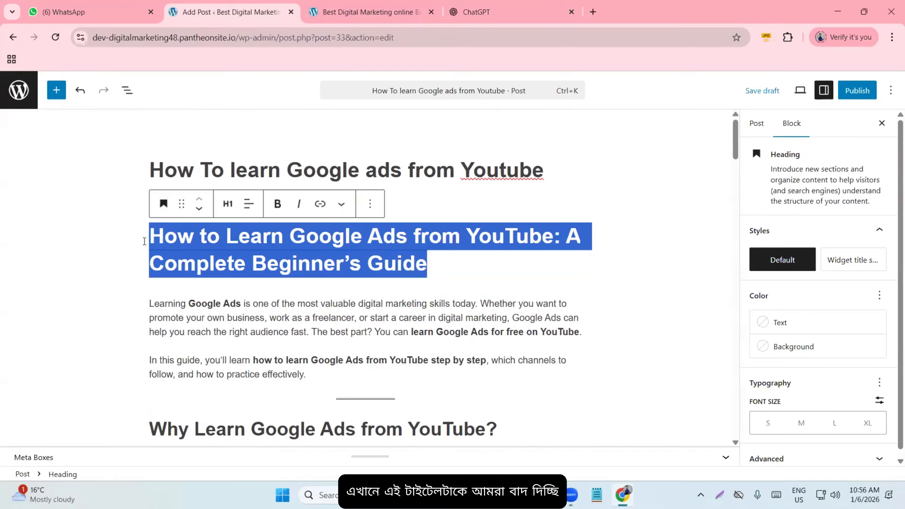
key("BackSpace")
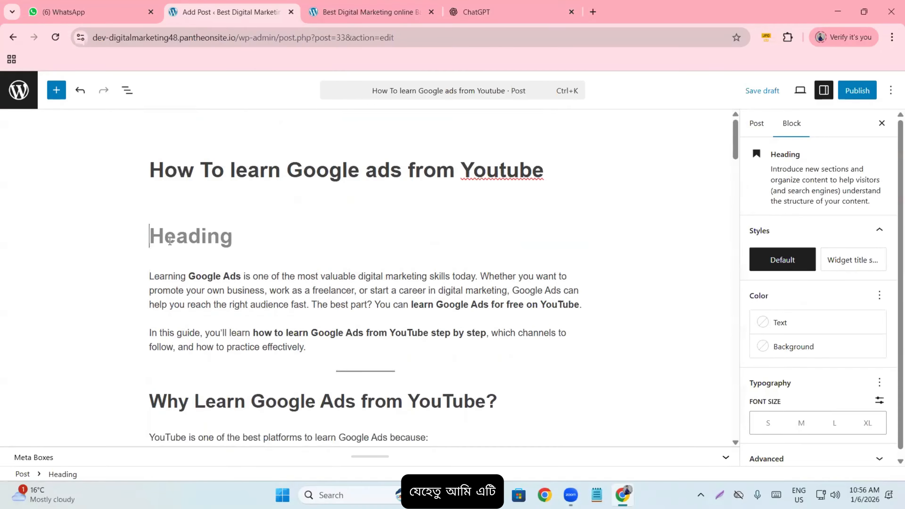
key("BackSpace")
key("BackSpace")
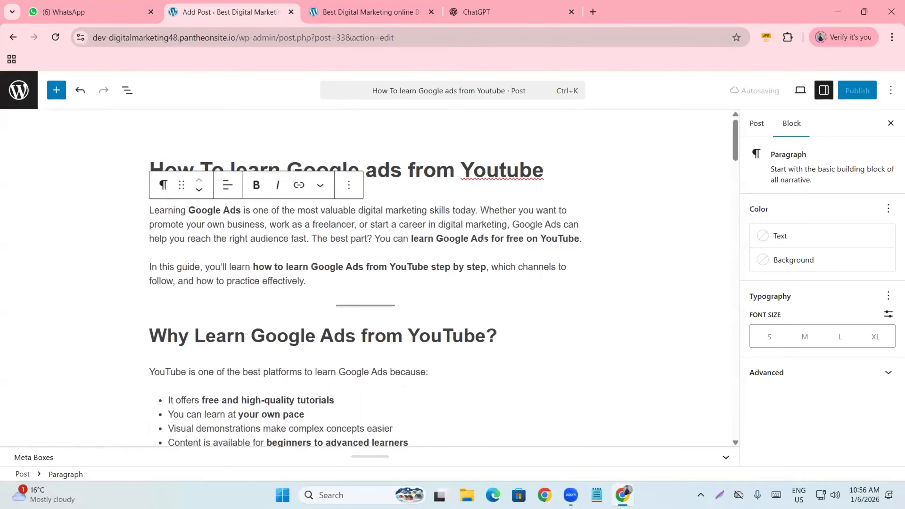
- Copy the full post title 'How To learn Google ads from Youtube'
left_click(265, 204)
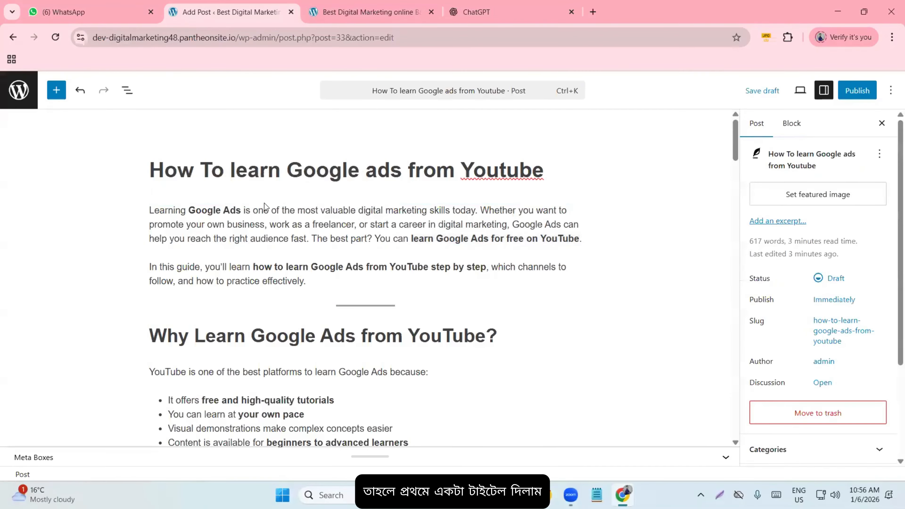
scroll(185, 206, "down", 20)
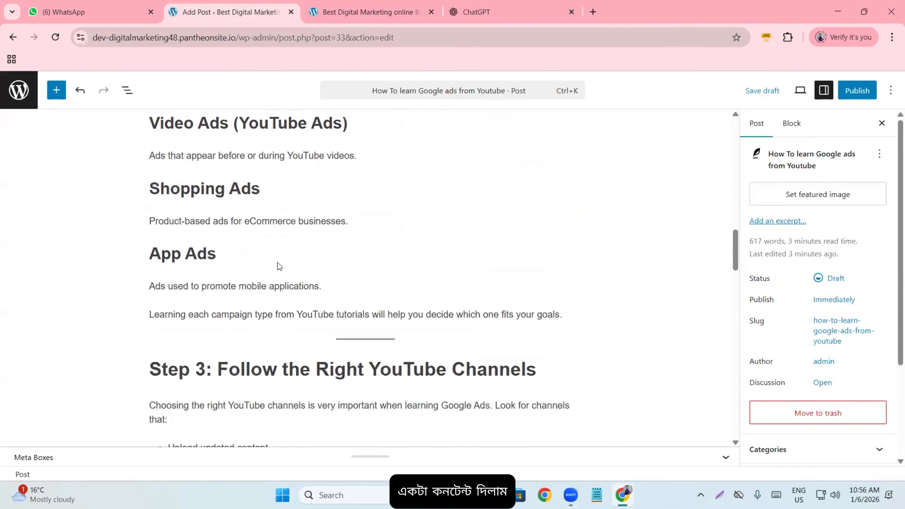
scroll(279, 266, "down", 10)
scroll(279, 267, "up", 15)
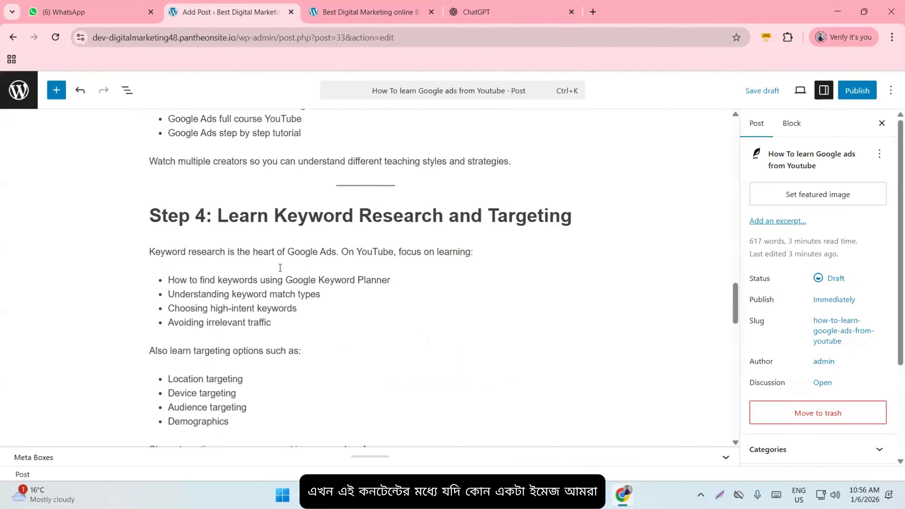
scroll(281, 267, "up", 15)
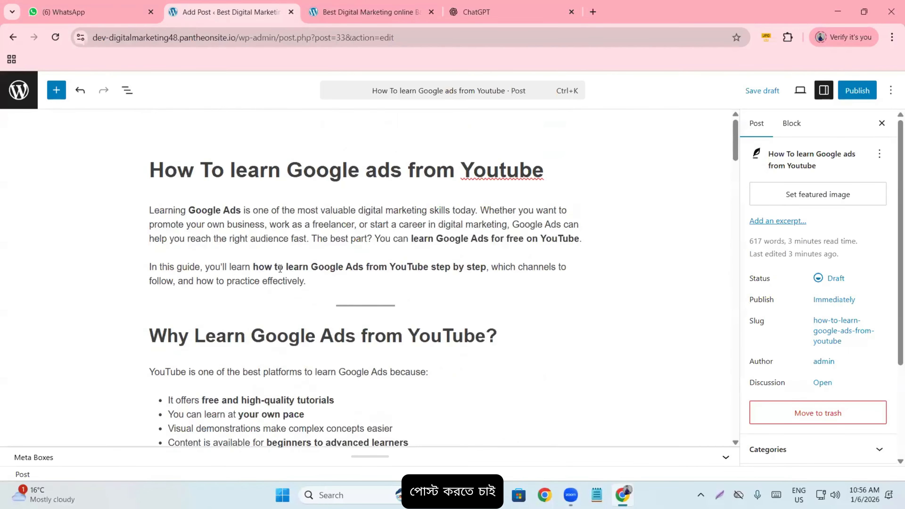
left_click_drag(355, 274, 337, 282)
left_click(318, 283)
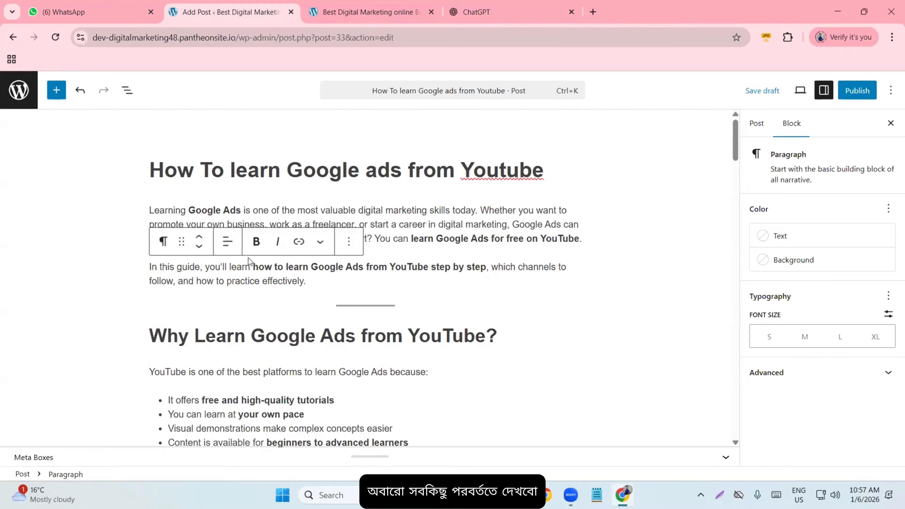
left_click(245, 171)
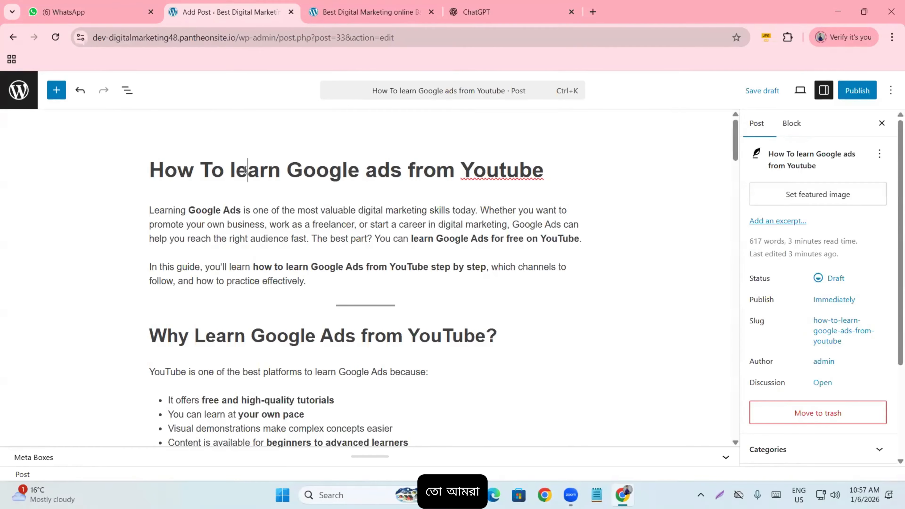
key("ctrl+a")
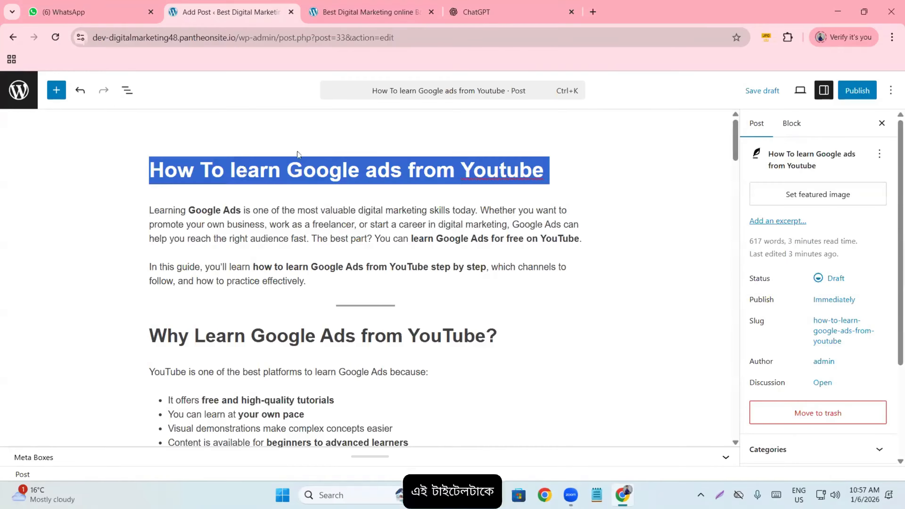
key("ctrl+c")
- Search Google for the pasted post title in a new tab and show image results
left_click(593, 12)
key("ctrl+v")
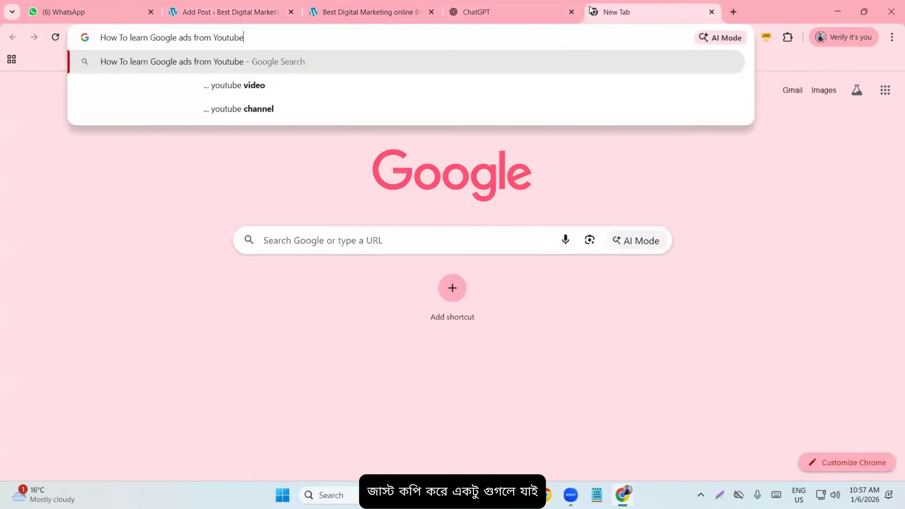
key("Return")
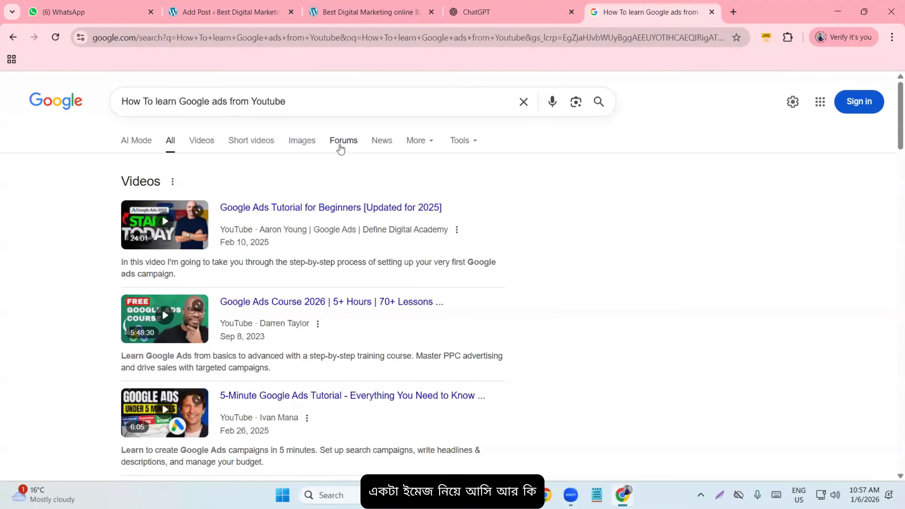
left_click(313, 142)
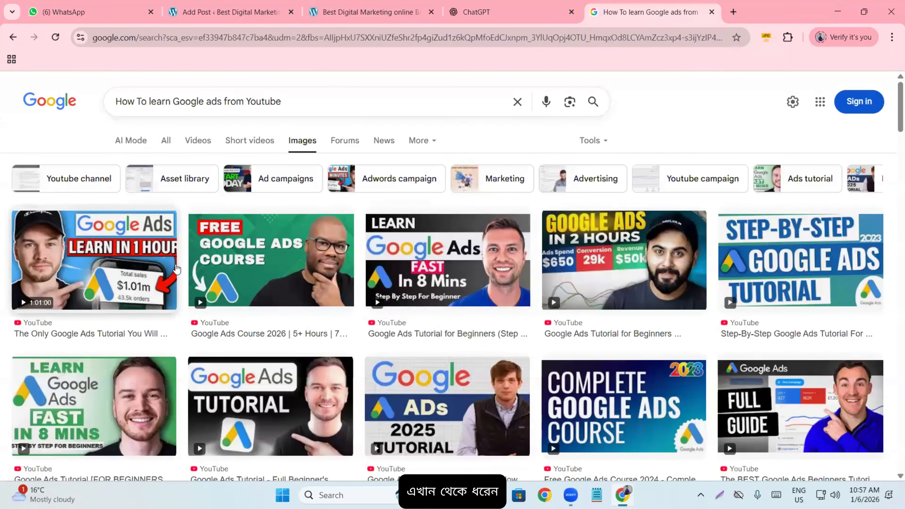
- Save the FREE GOOGLE ADS COURSE thumbnail to Downloads as maxresdefault.jpg, then return to WordPress
left_click(280, 255)
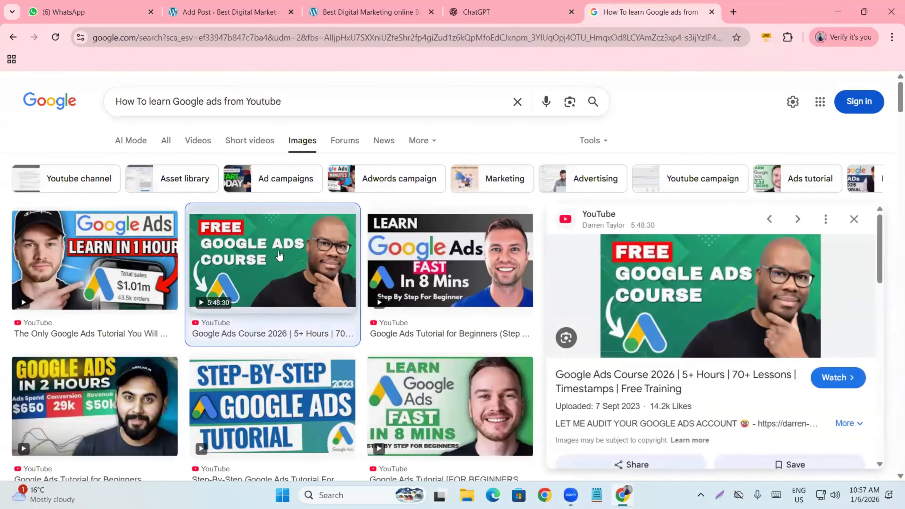
right_click(692, 280)
left_click(735, 359)
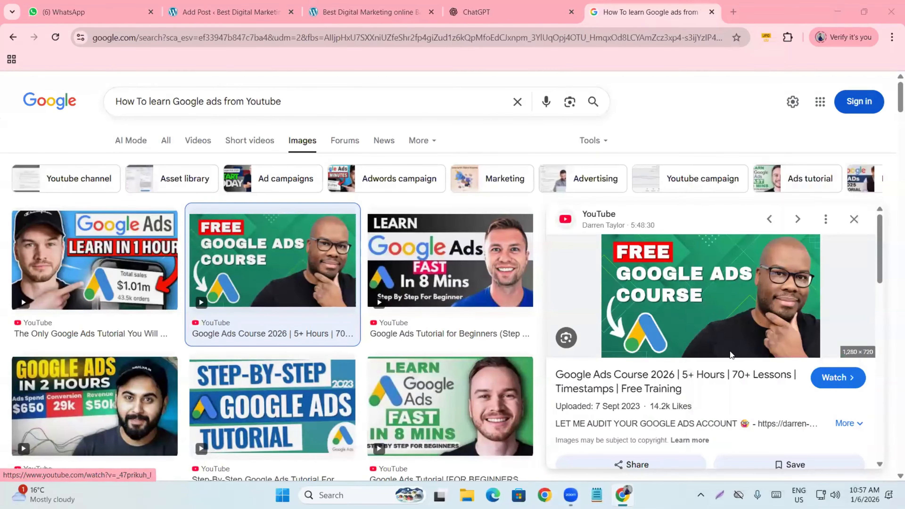
left_click(46, 133)
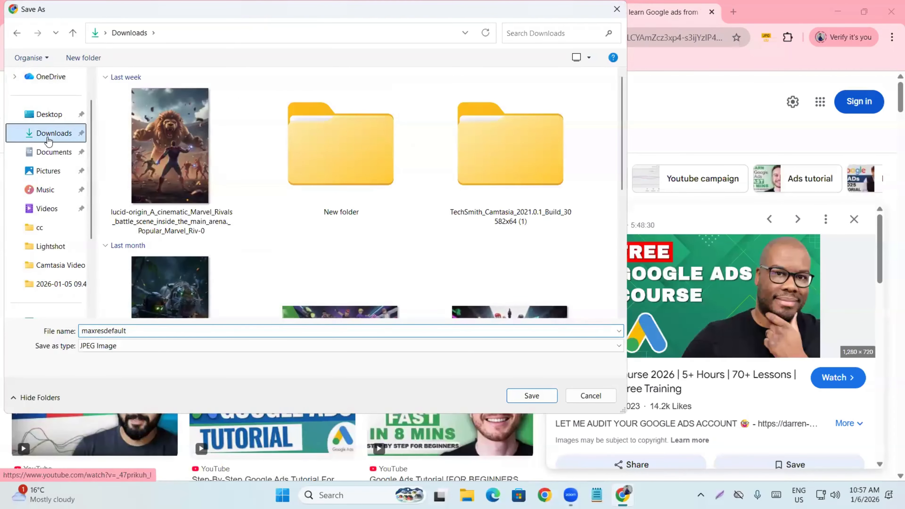
left_click(544, 398)
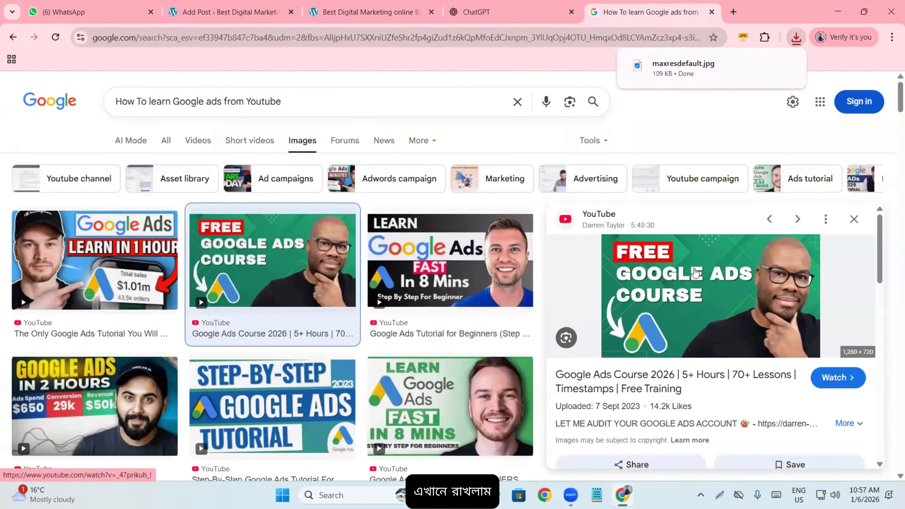
right_click(694, 281)
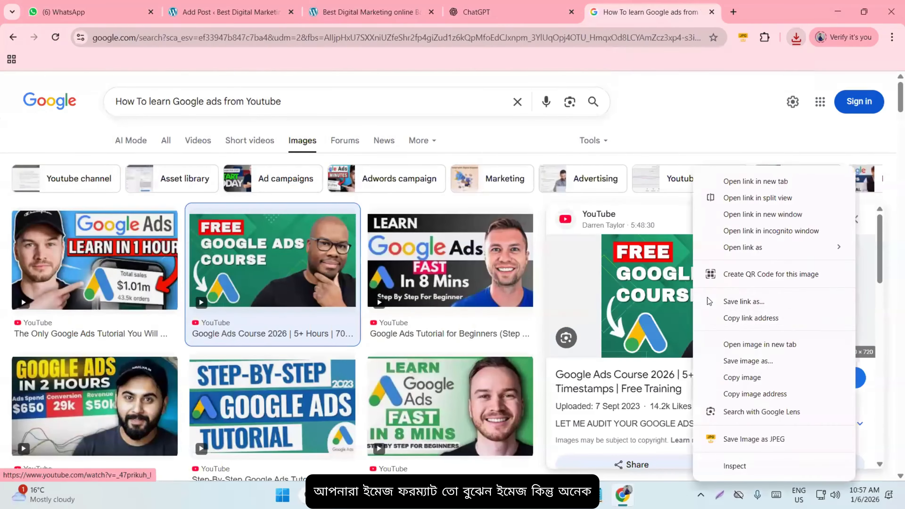
left_click(737, 361)
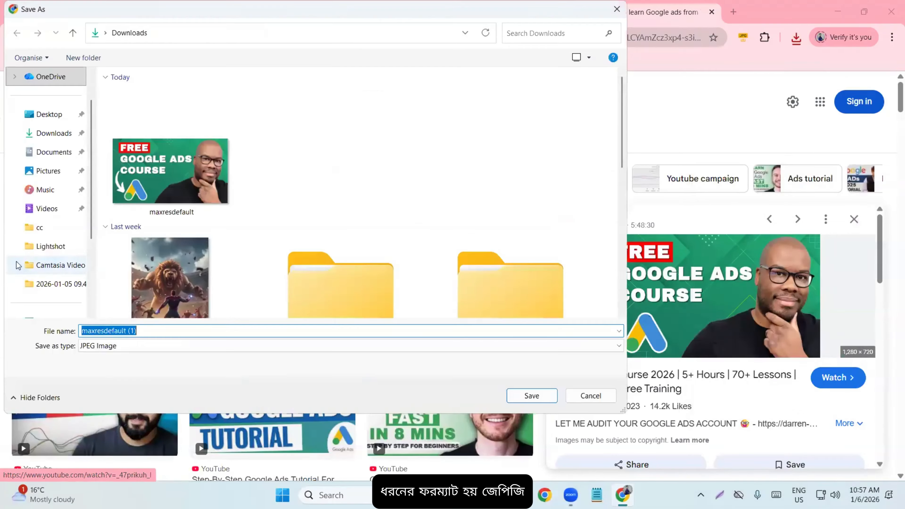
left_click(617, 10)
left_click(229, 10)
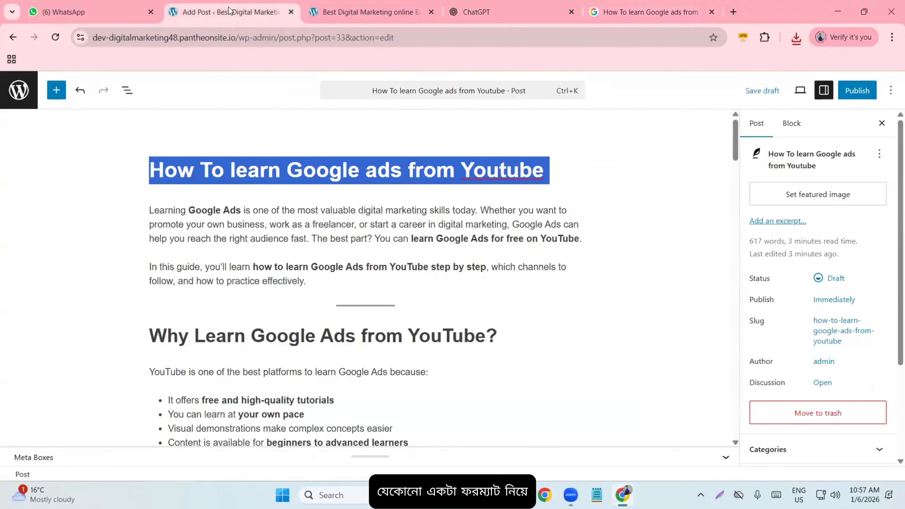
- Add a new Image block after the 'If you're searching' paragraph, above Step 1
left_click(259, 312)
scroll(259, 312, "down", 6)
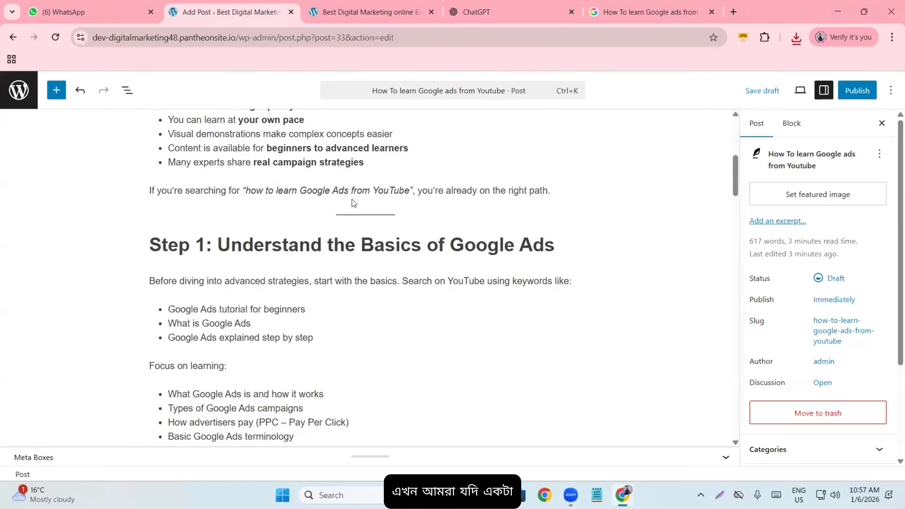
left_click(551, 190)
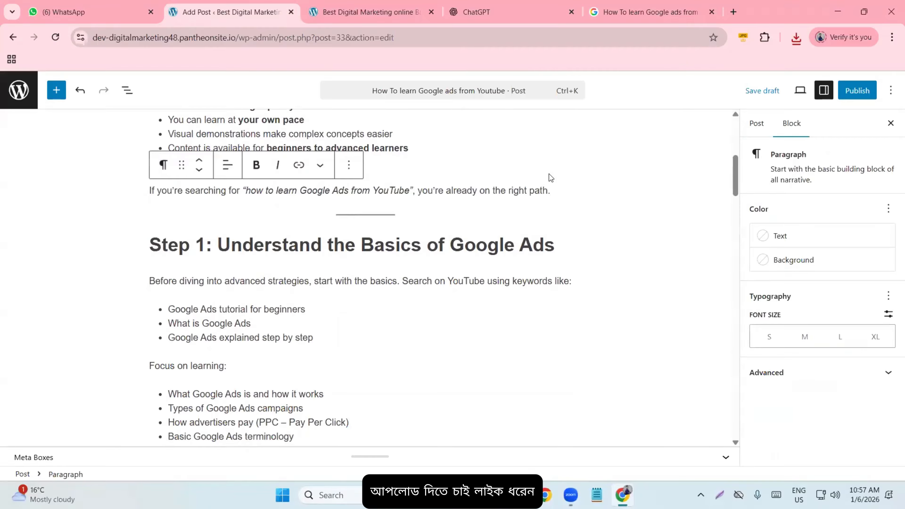
key("Return")
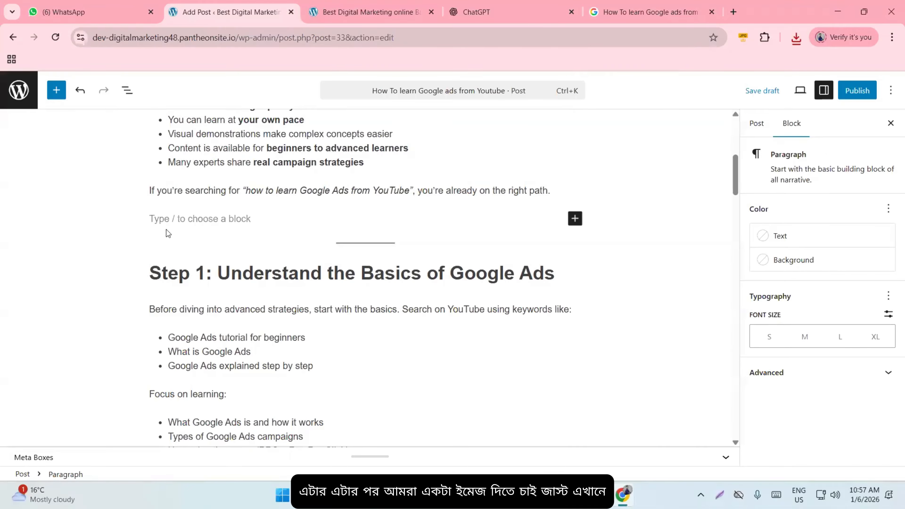
left_click(575, 218)
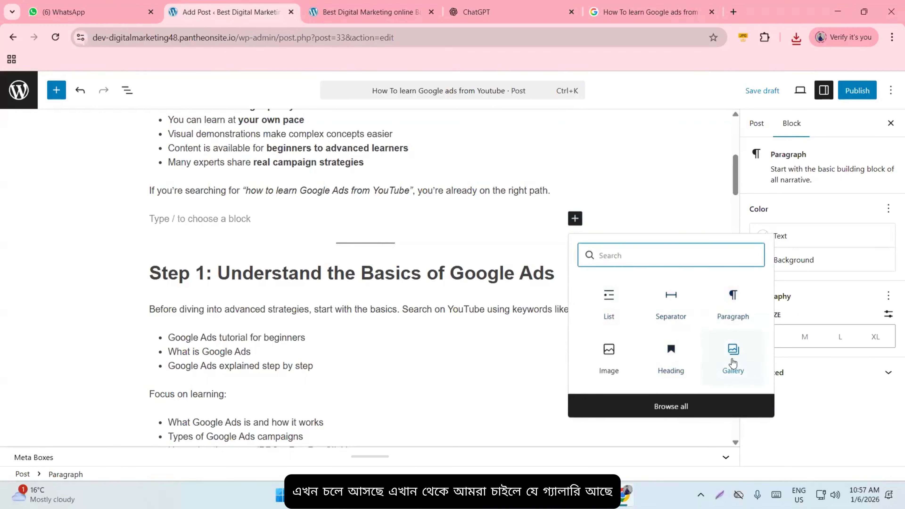
left_click(608, 364)
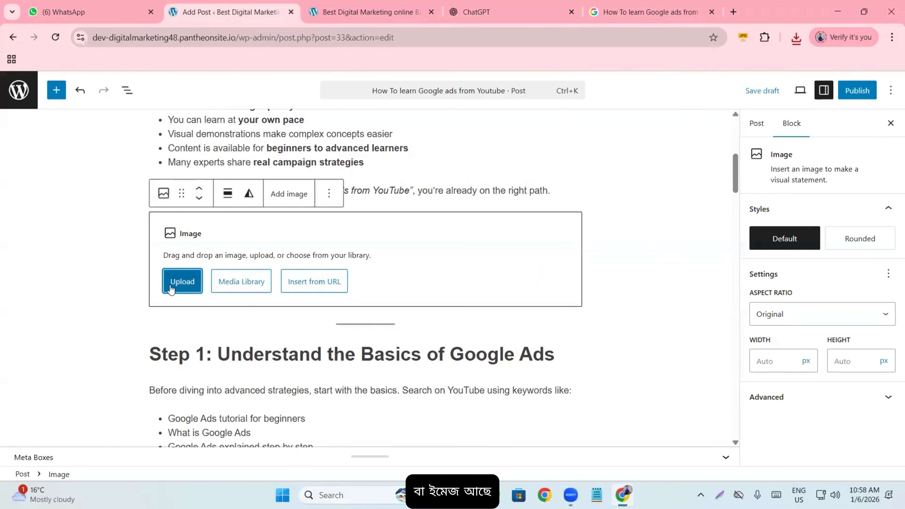
- Upload maxresdefault.jpg from the Downloads folder into the image block
left_click(178, 289)
left_click(45, 174)
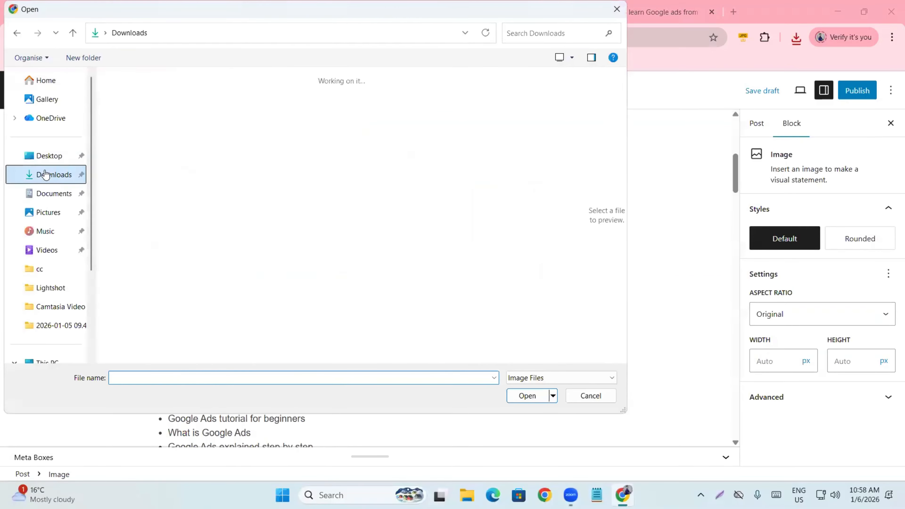
left_click(180, 160)
double_click(181, 160)
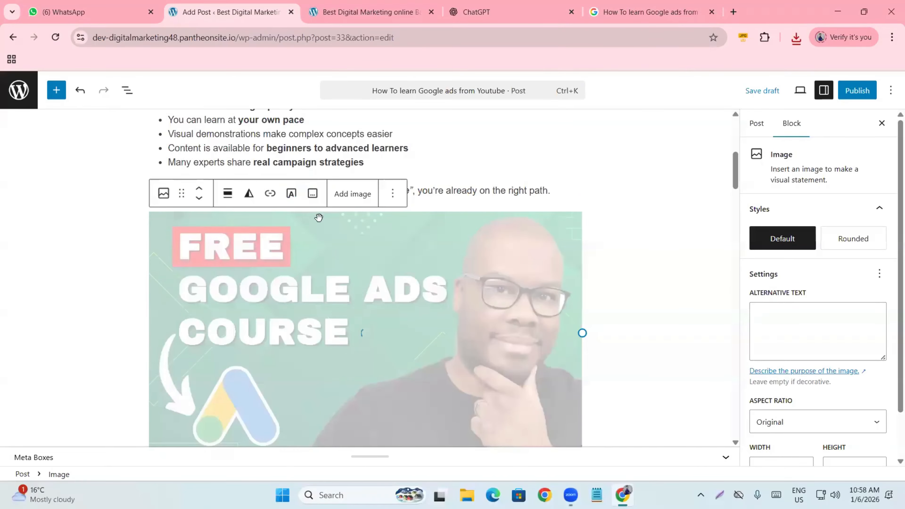
scroll(277, 283, "down", 5)
scroll(266, 265, "up", 3)
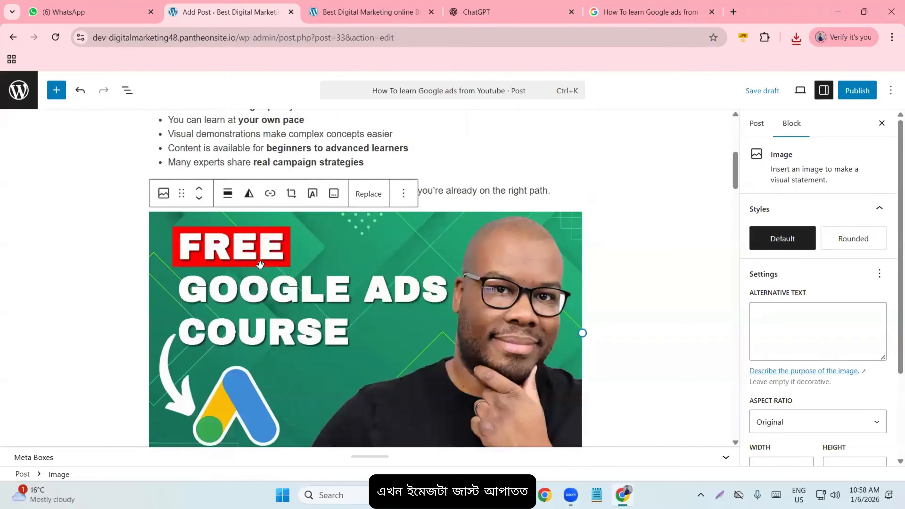
scroll(261, 267, "down", 2)
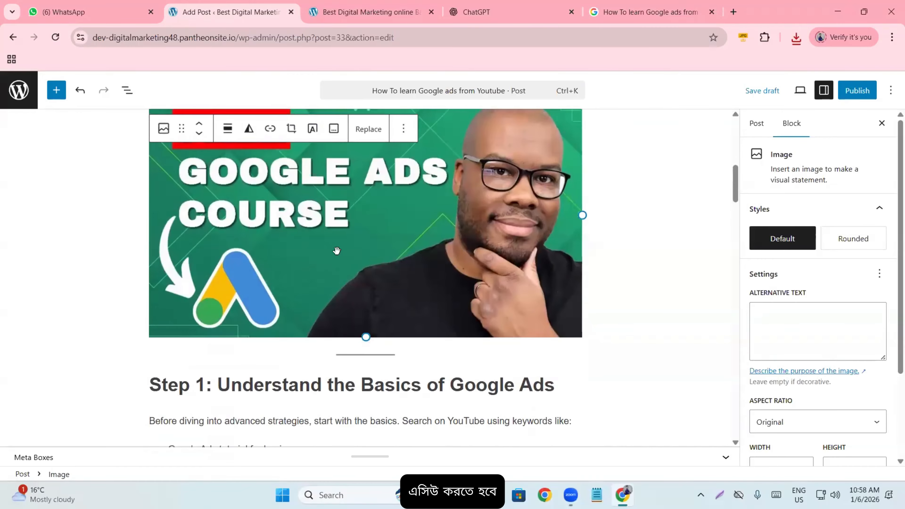
left_click_drag(749, 292, 819, 291)
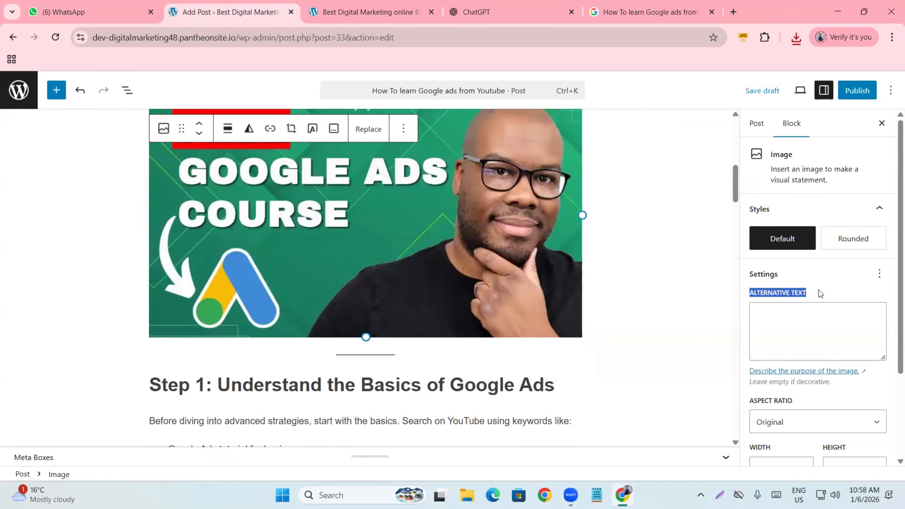
left_click(808, 323)
left_click(636, 273)
scroll(293, 161, "up", 10)
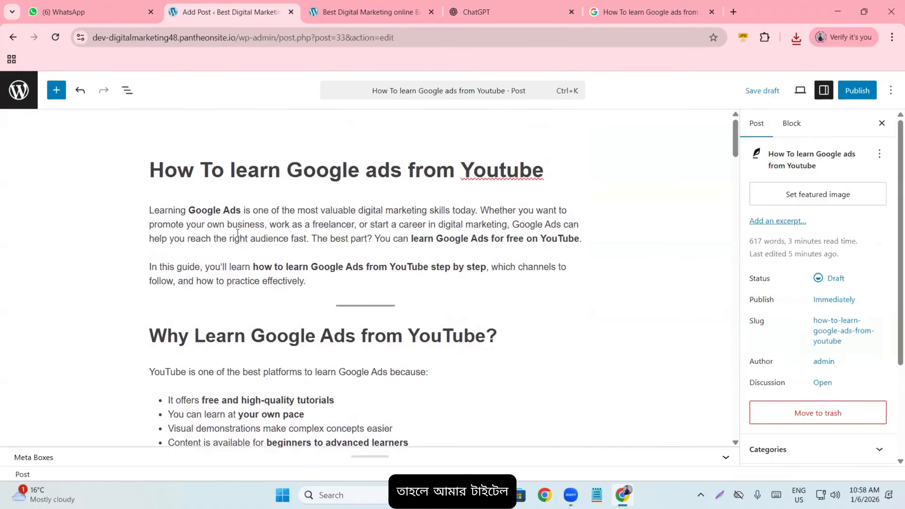
scroll(222, 203, "down", 10)
scroll(222, 203, "down", 15)
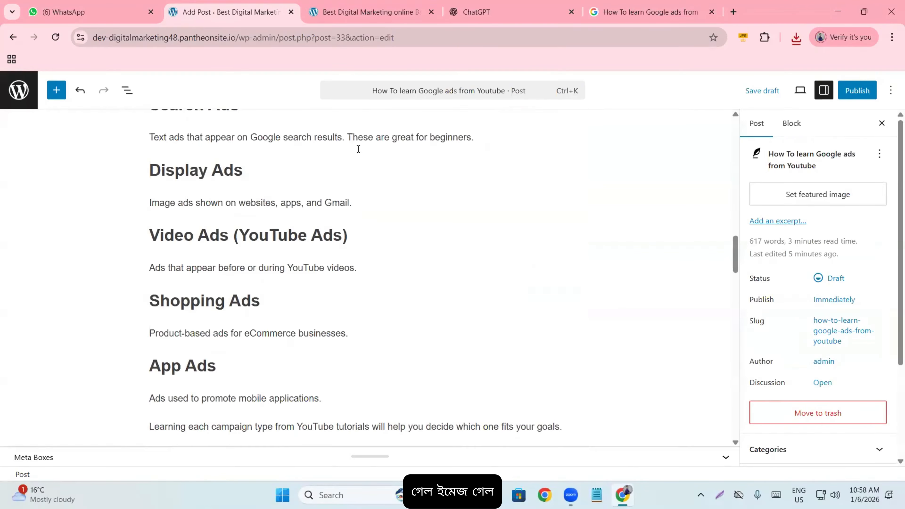
scroll(293, 257, "up", 20)
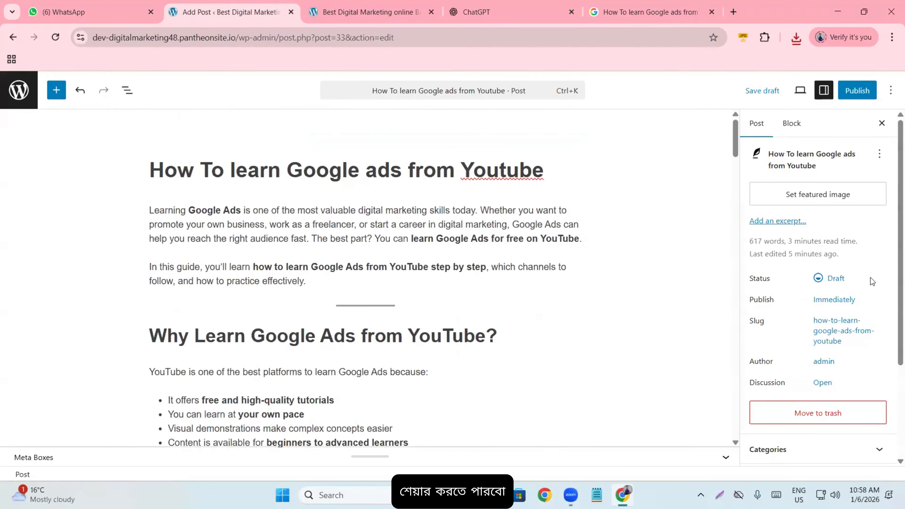
scroll(868, 277, "down", 4)
mouse_move(406, 312)
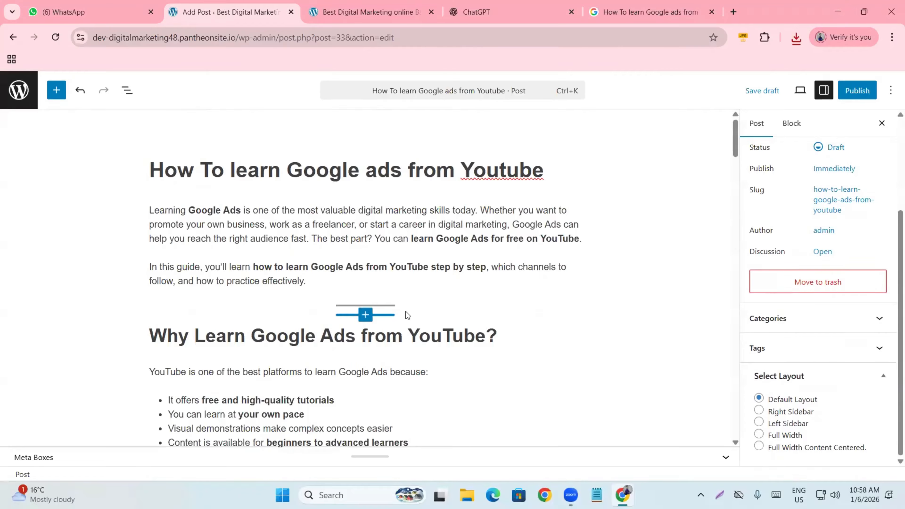
scroll(406, 311, "down", 15)
scroll(406, 311, "down", 1)
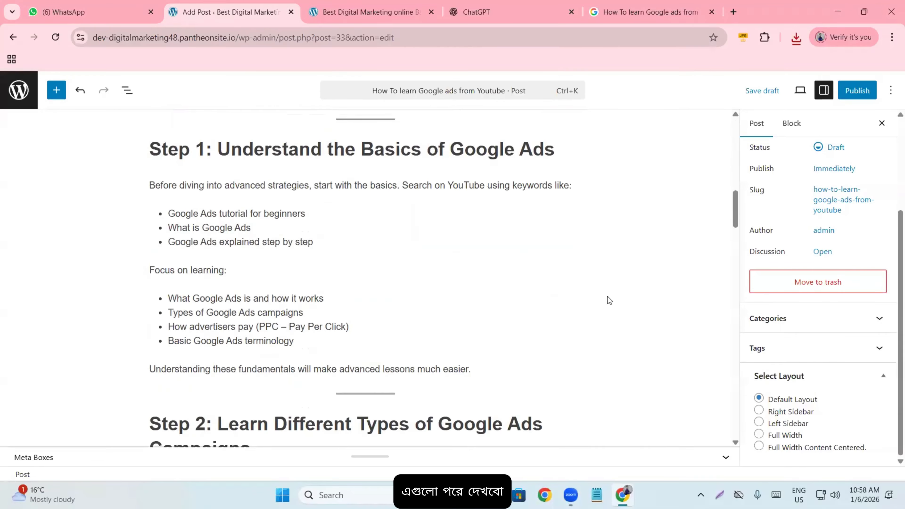
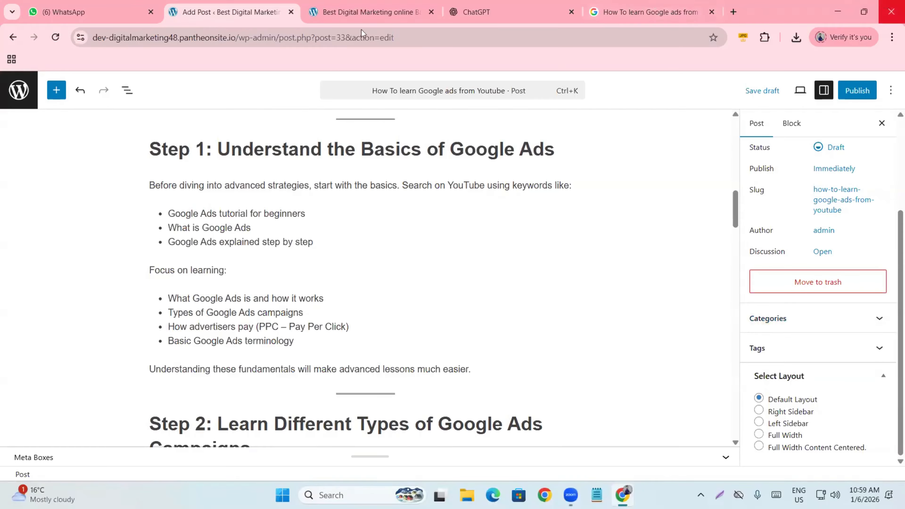
- Glance at the live site's front page, then go back to the Google Ads post editor
left_click(362, 12)
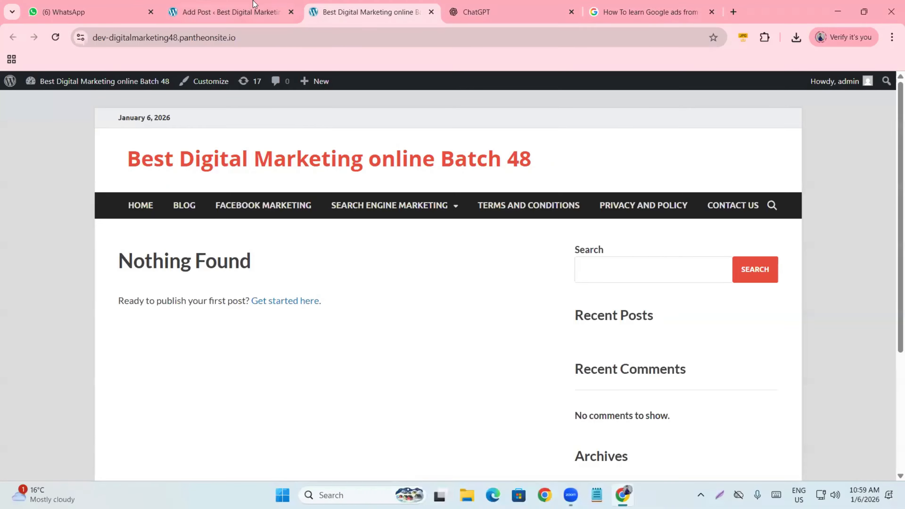
left_click(235, 12)
scroll(378, 172, "up", 15)
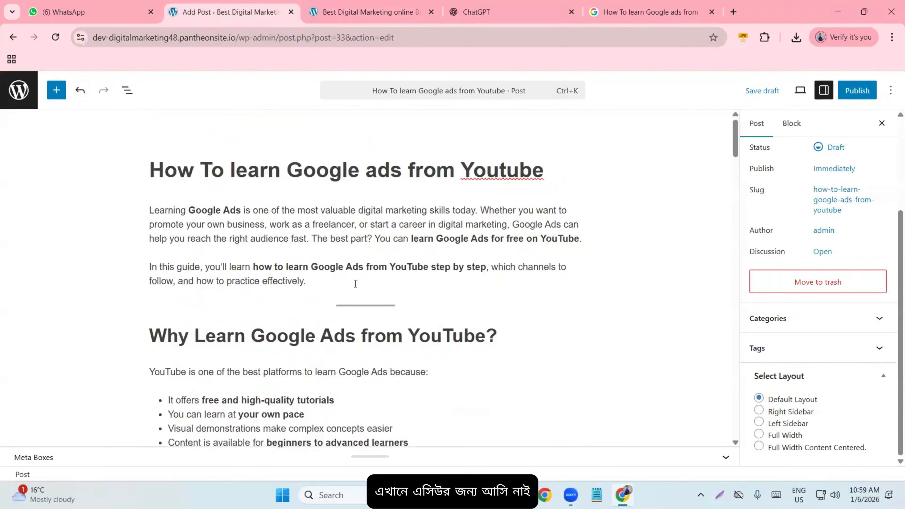
scroll(354, 283, "down", 15)
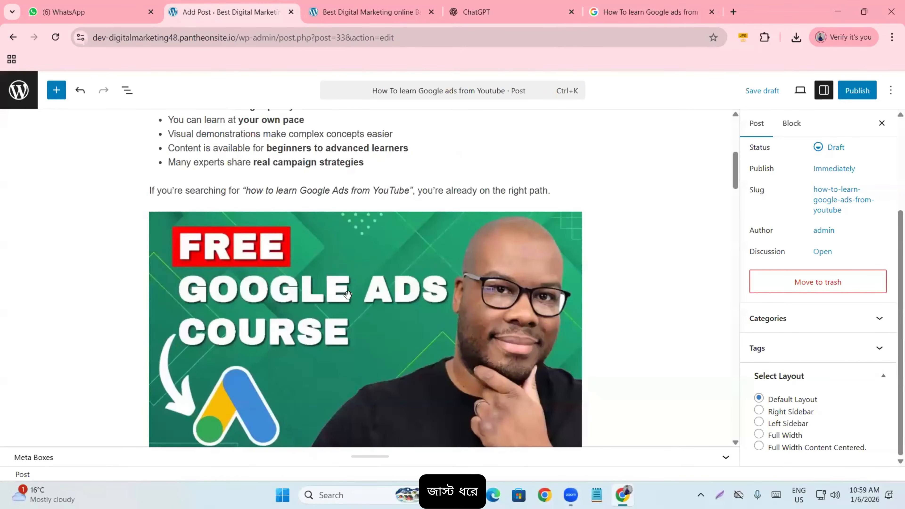
scroll(467, 290, "down", 12)
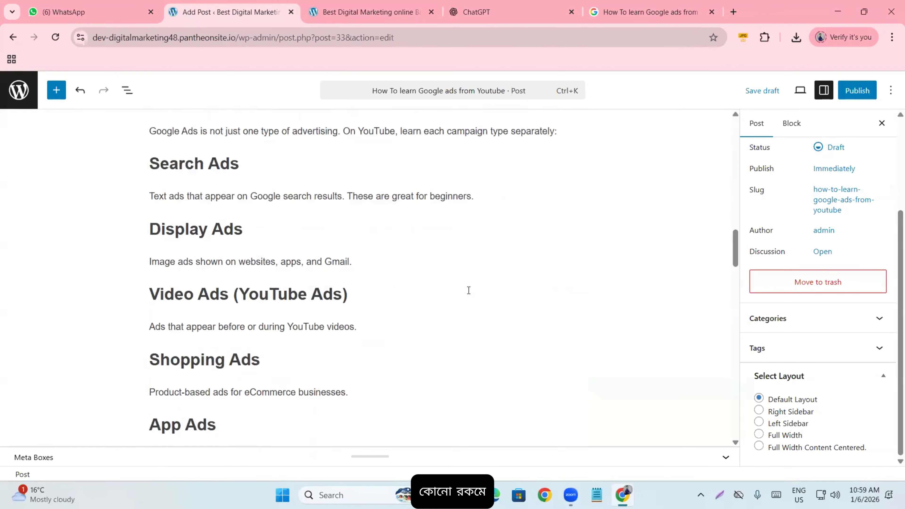
scroll(468, 282, "down", 3)
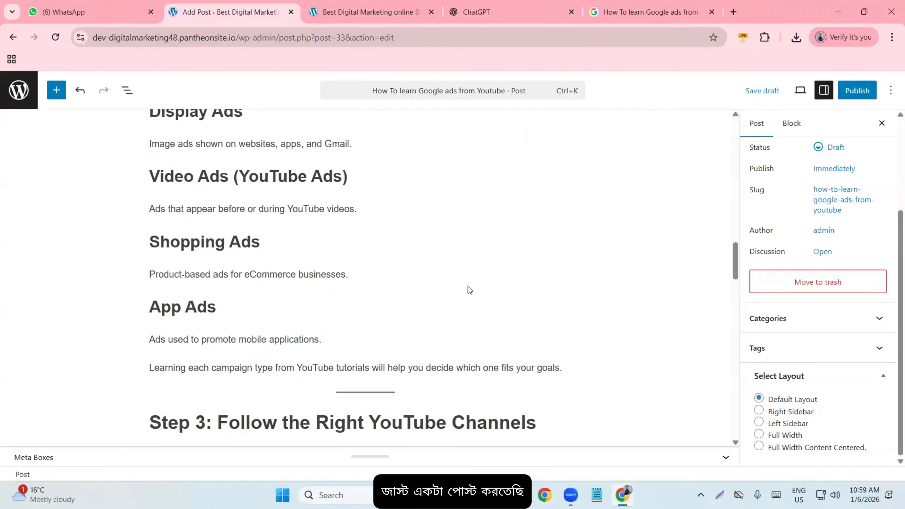
scroll(470, 286, "down", 9)
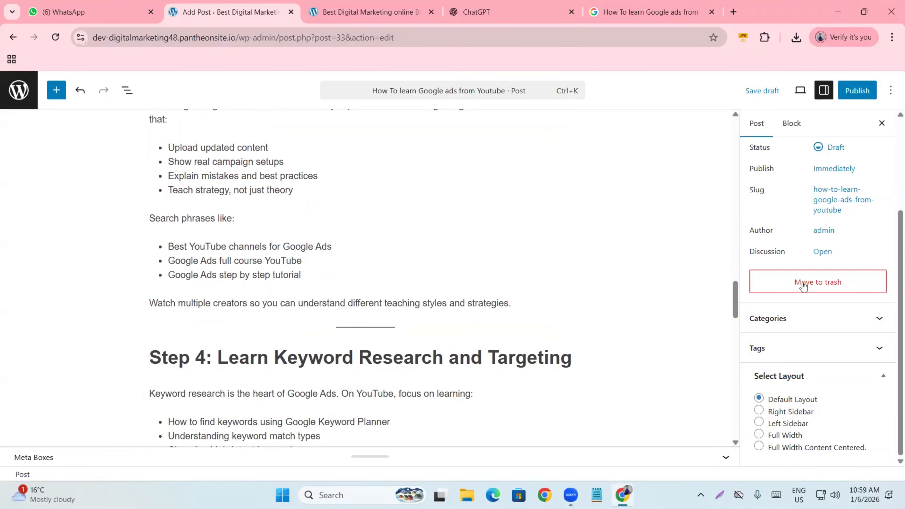
- Expand the Categories panel in the Post settings sidebar to see the category checkboxes
left_click(802, 318)
scroll(592, 319, "up", 18)
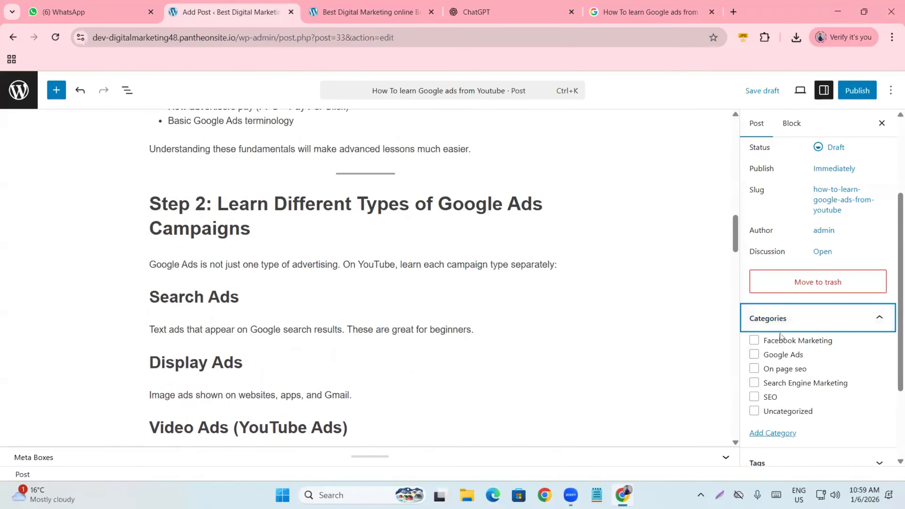
scroll(689, 322, "up", 12)
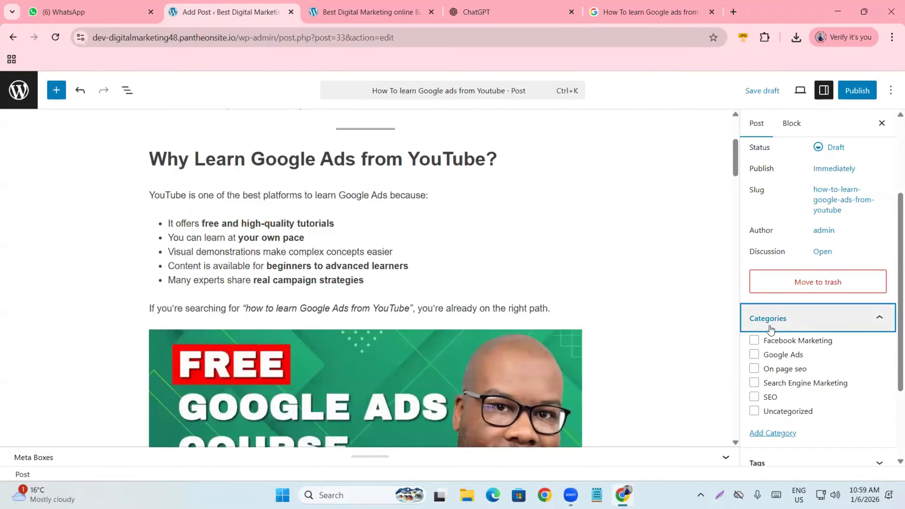
scroll(366, 327, "up", 5)
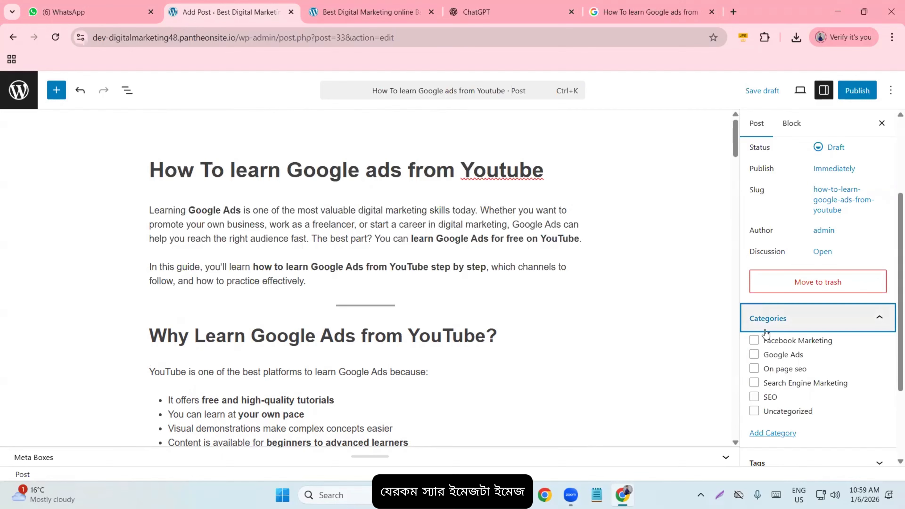
scroll(447, 327, "down", 10)
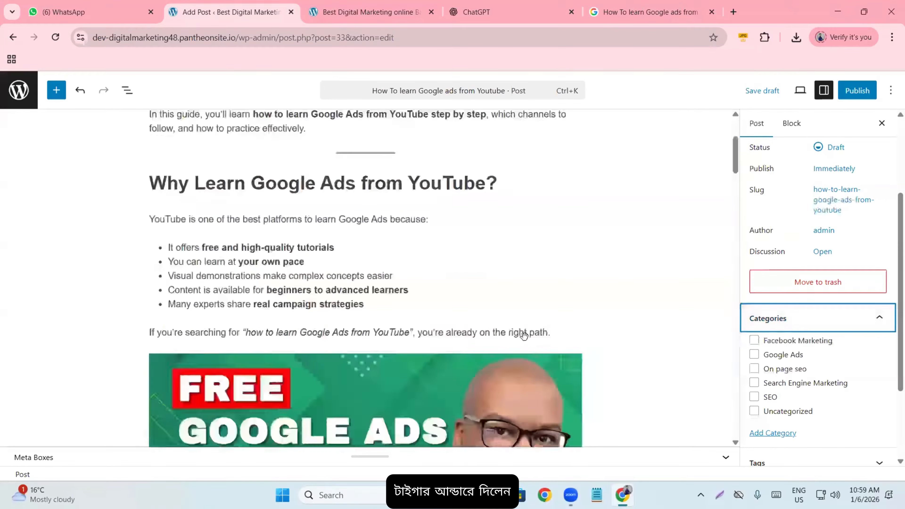
scroll(447, 327, "up", 3)
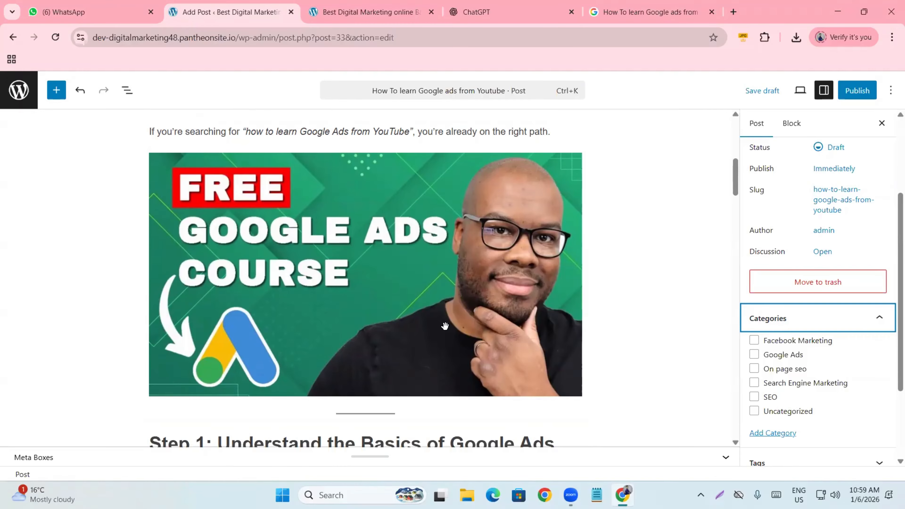
scroll(446, 325, "up", 10)
scroll(446, 323, "up", 1)
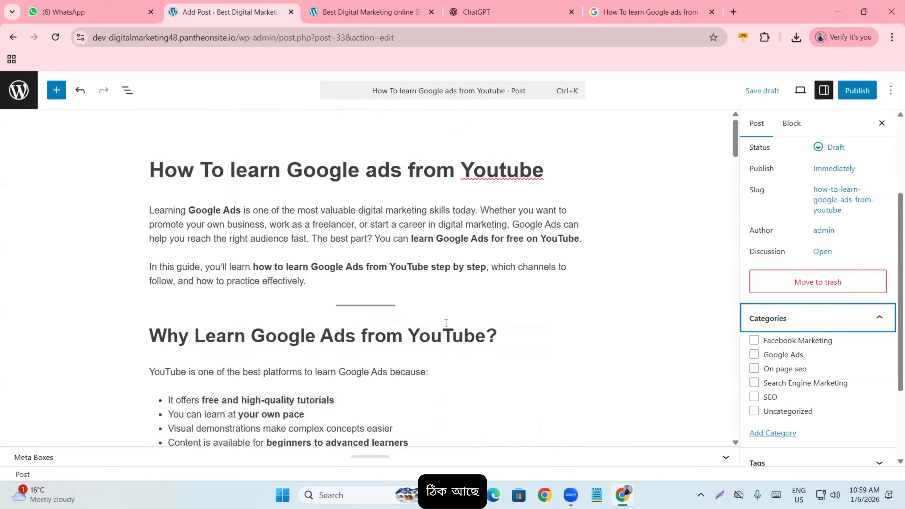
left_click(670, 290)
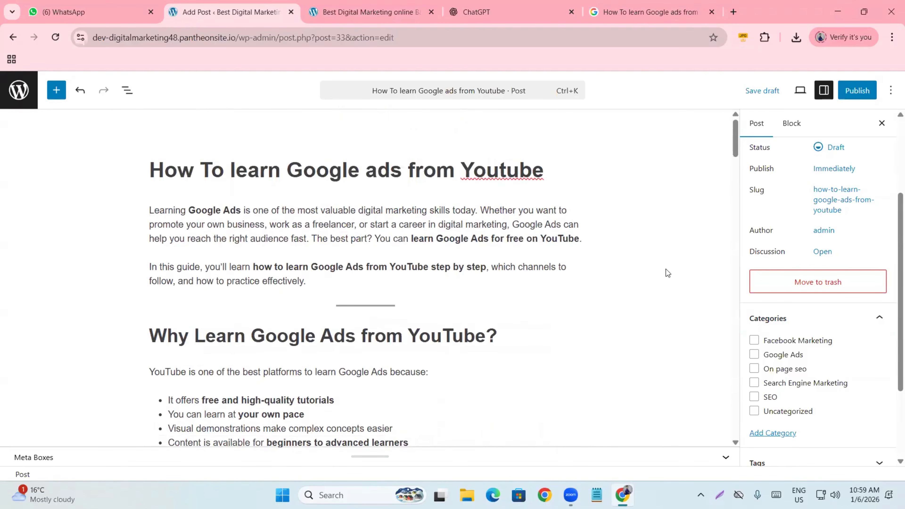
scroll(465, 186, "down", 15)
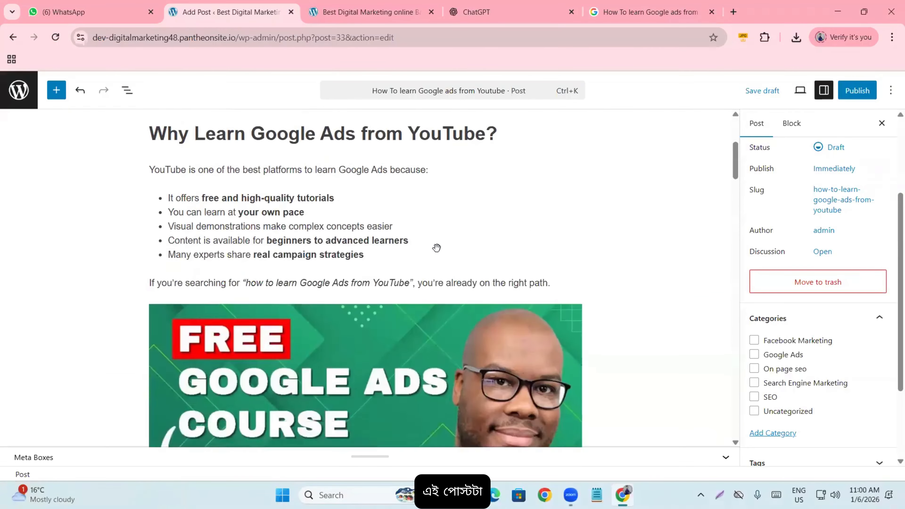
scroll(458, 273, "down", 15)
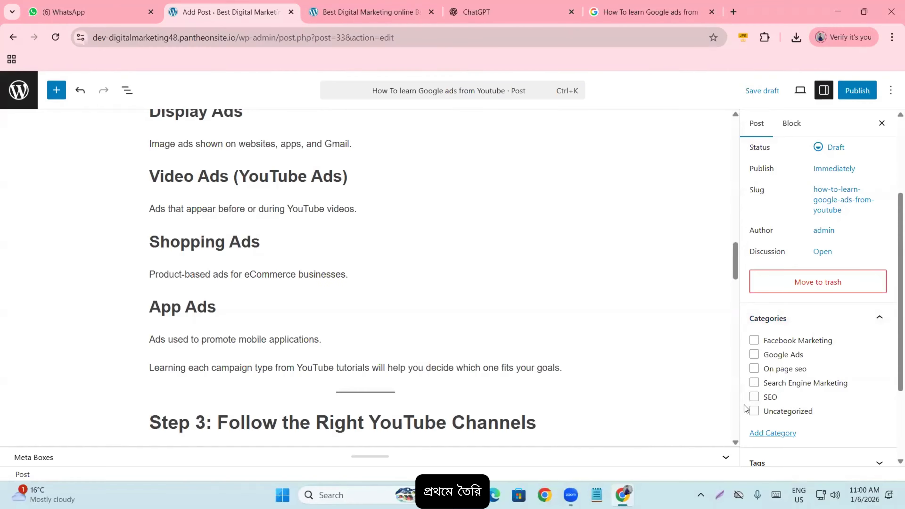
scroll(414, 290, "up", 15)
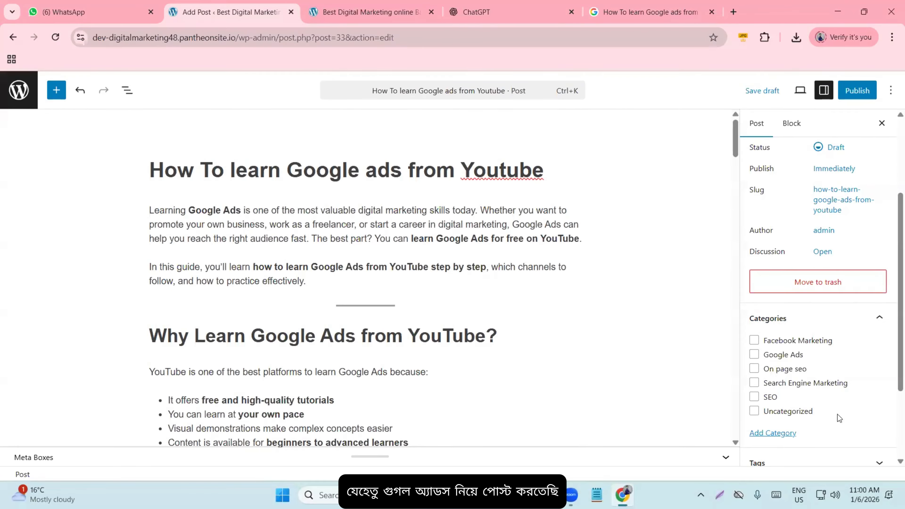
- Check the Google Ads category and expand the Tags panel
left_click(755, 355)
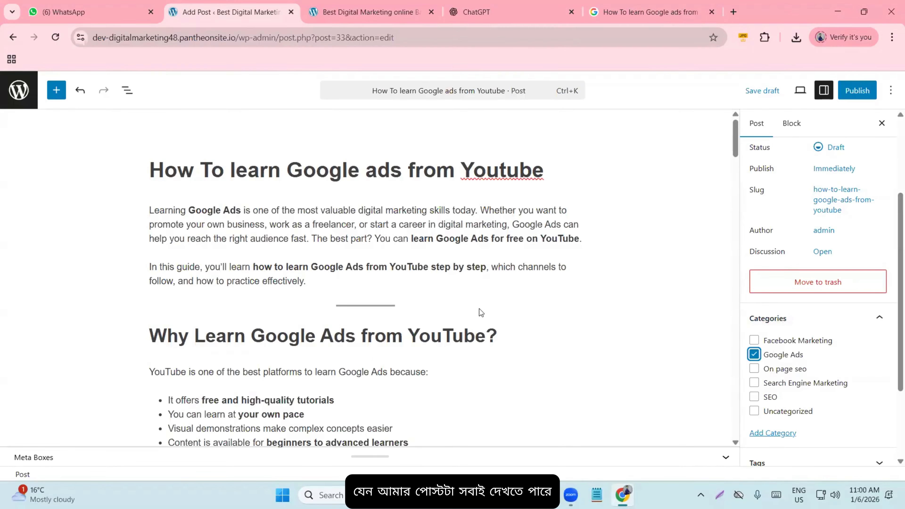
scroll(754, 325, "down", 2)
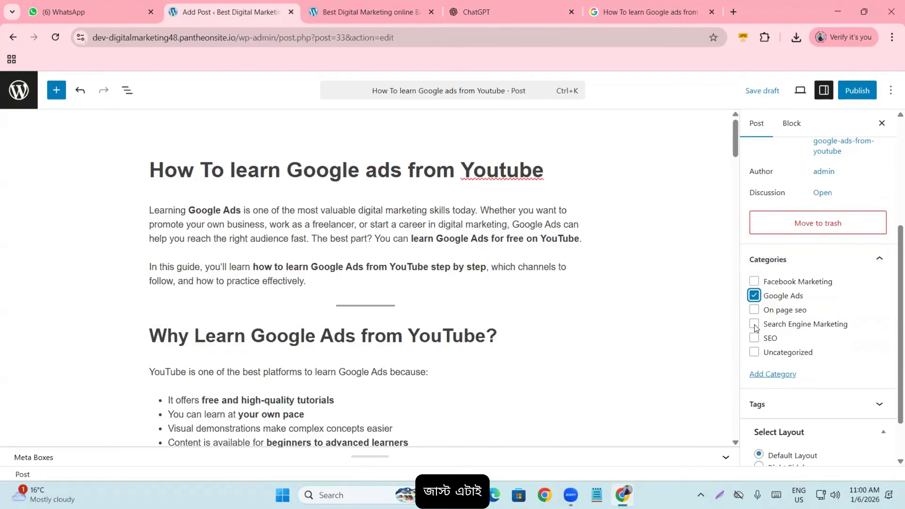
scroll(818, 355, "down", 2)
left_click(818, 355)
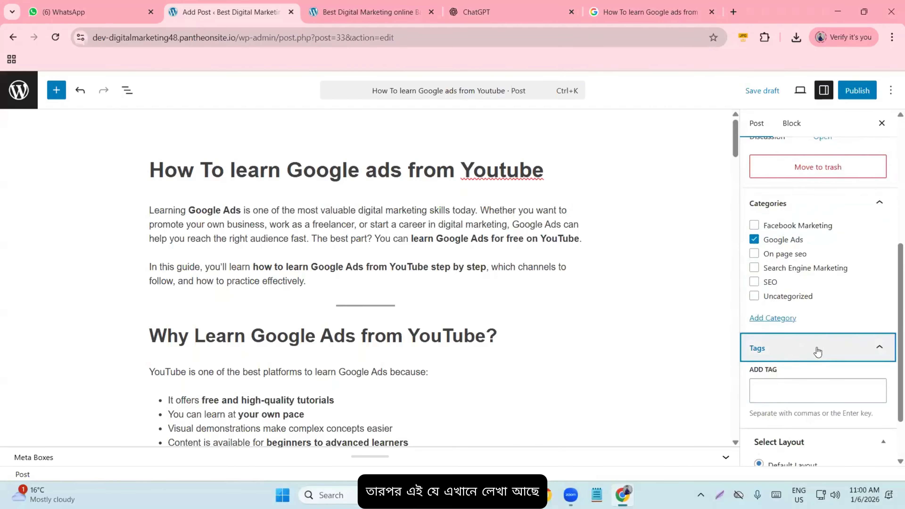
scroll(538, 309, "down", 1)
scroll(524, 311, "down", 2)
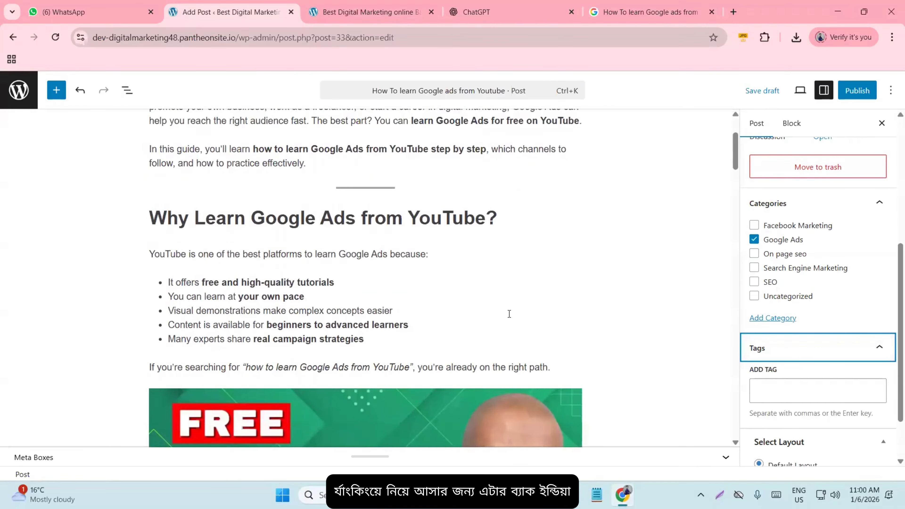
- Add the tags 'google ads', 'ads' and 'youtube' to the post
left_click(774, 387)
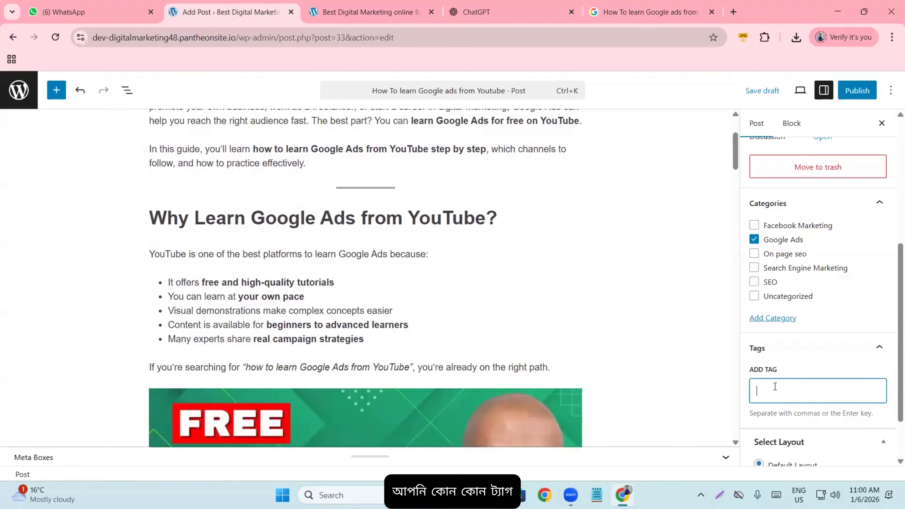
type("goog")
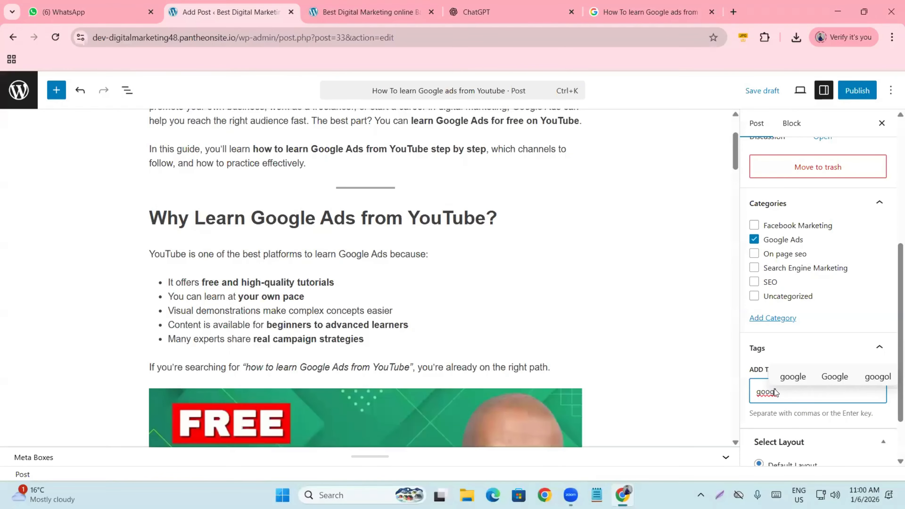
left_click(790, 377)
type("ads")
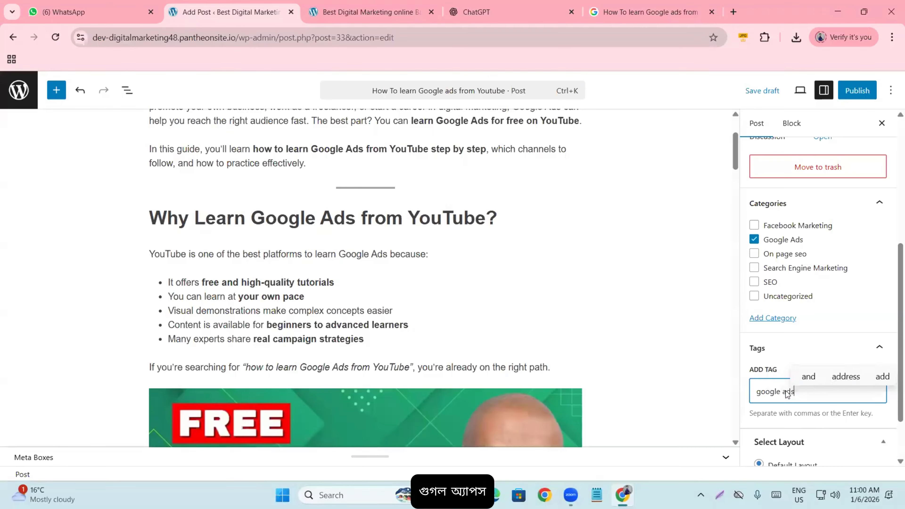
key("Return")
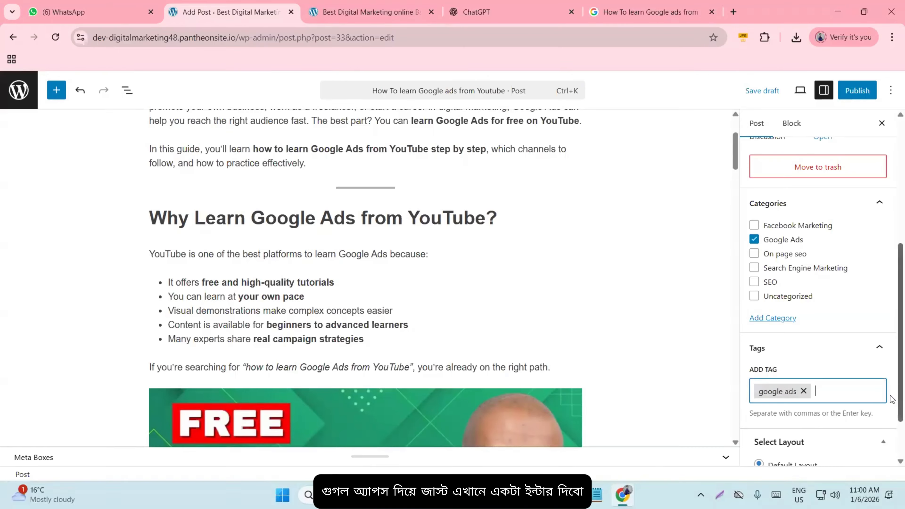
type("ads")
key("Return")
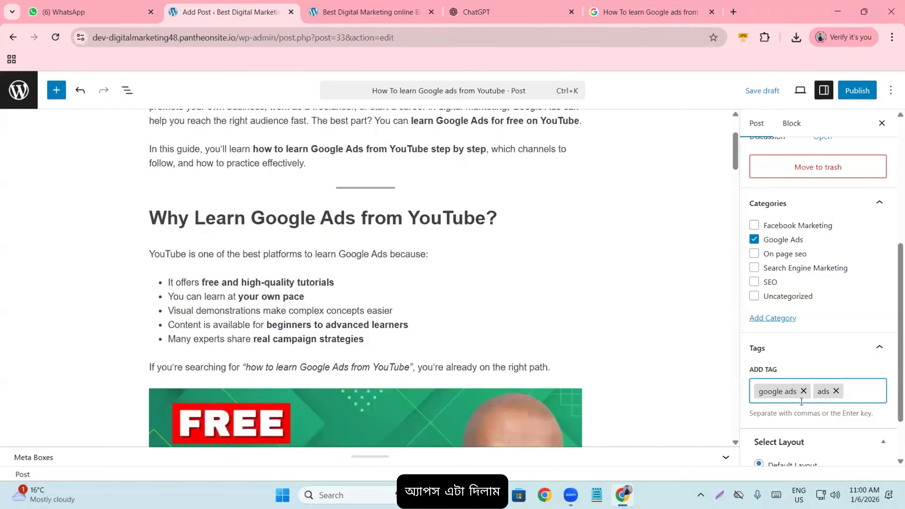
type("youtube")
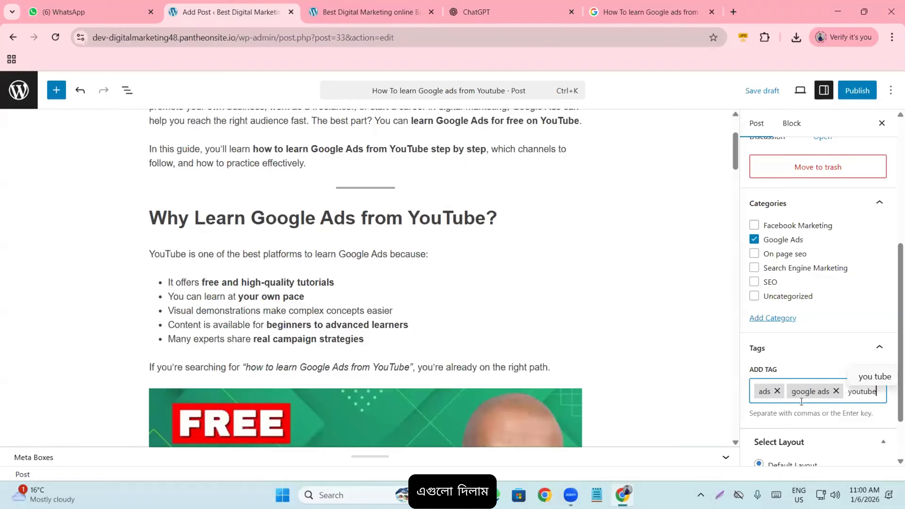
key("Return")
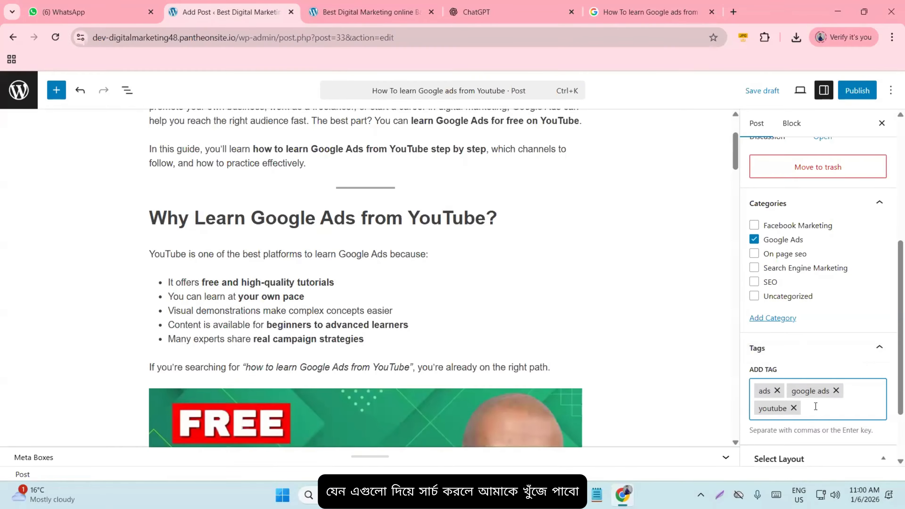
scroll(752, 407, "down", 2)
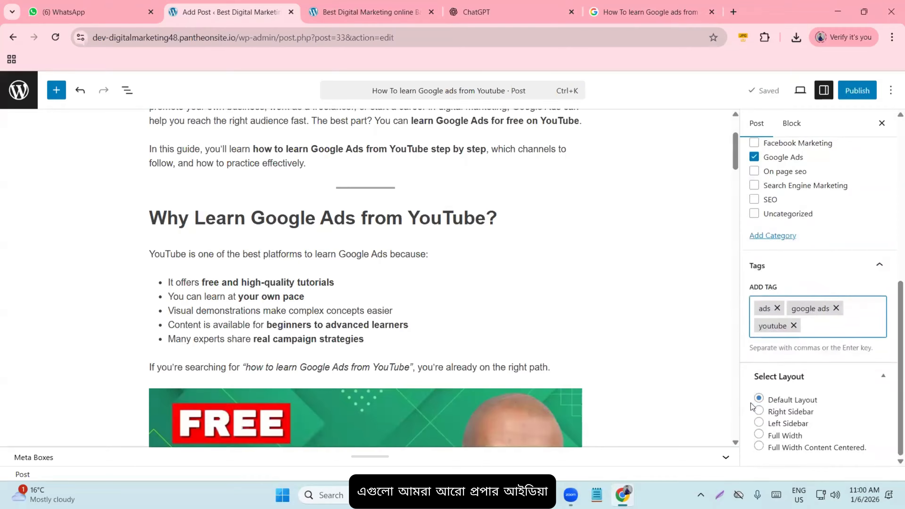
scroll(704, 385, "up", 3)
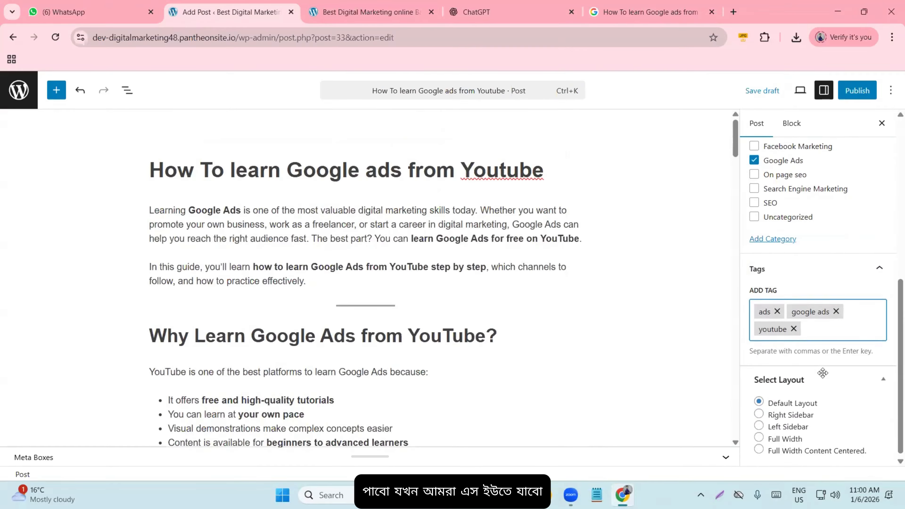
scroll(802, 375, "up", 6)
scroll(824, 378, "down", 6)
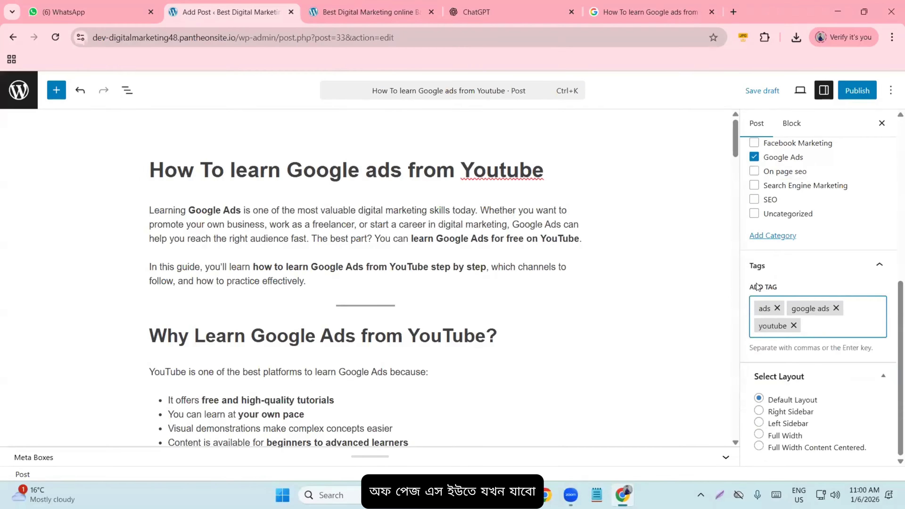
scroll(375, 371, "down", 4)
scroll(798, 384, "up", 6)
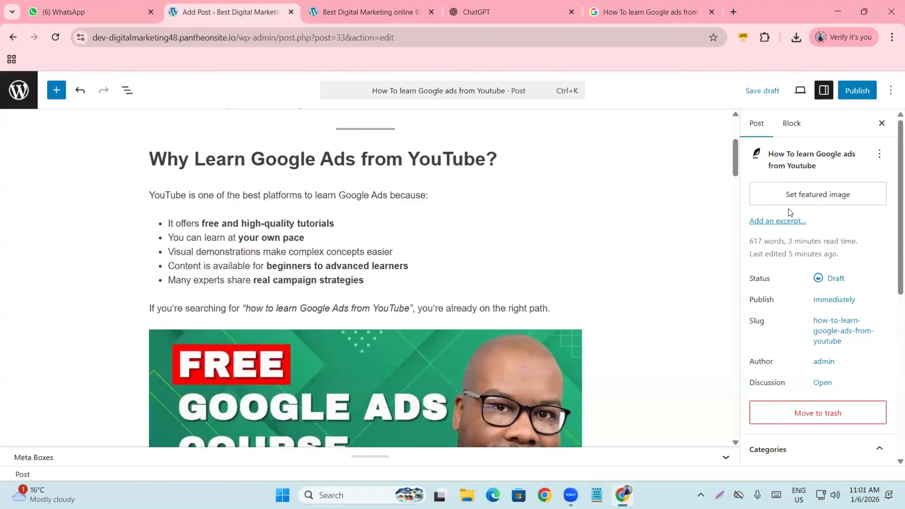
- In a new tab, search Google for youtube and go to the YouTube site
left_click(734, 12)
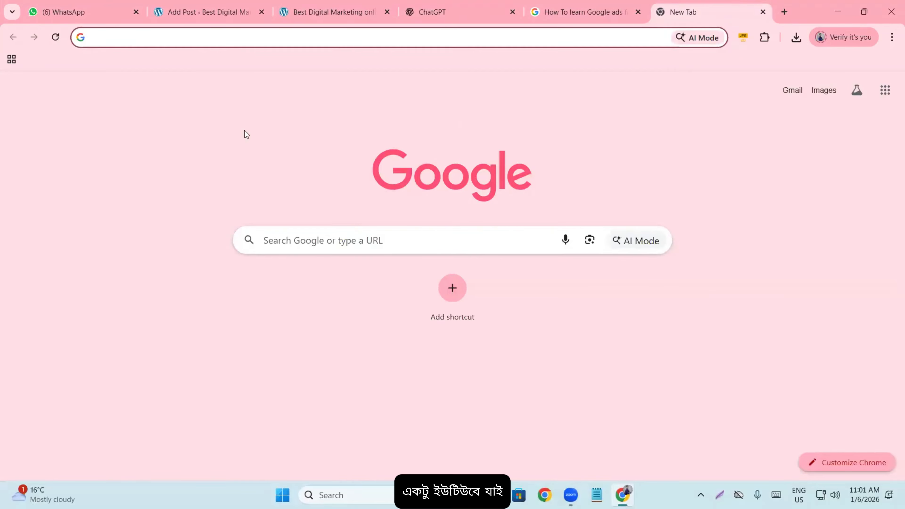
type("youtu")
key("Return")
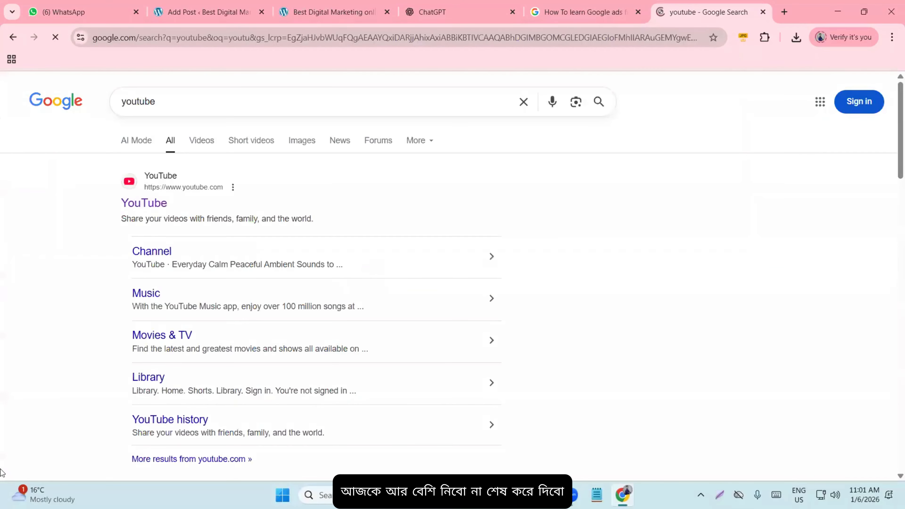
left_click(135, 204)
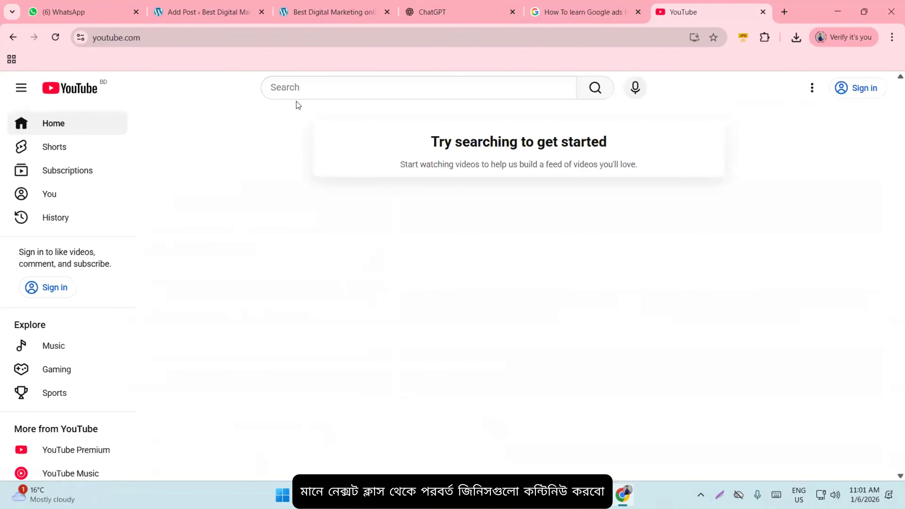
- Search YouTube for 'bangla news' and scroll through the results
left_click(302, 88)
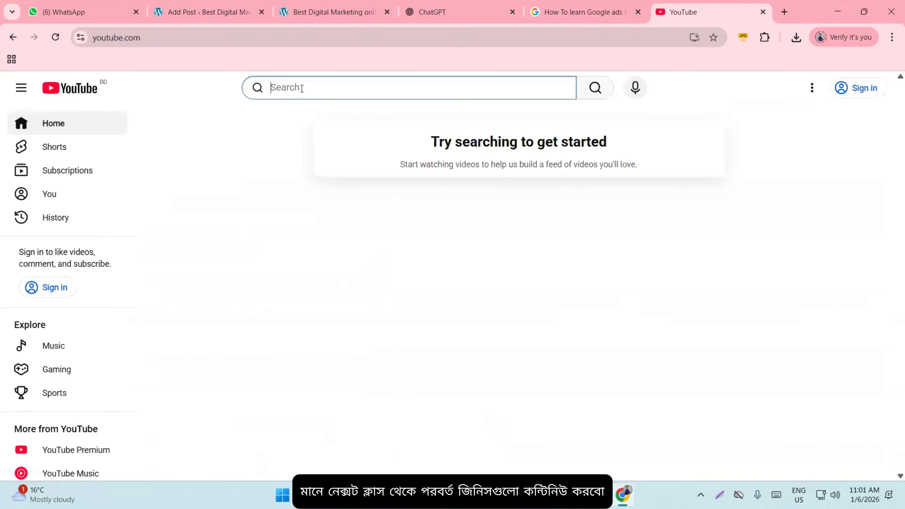
type("bang")
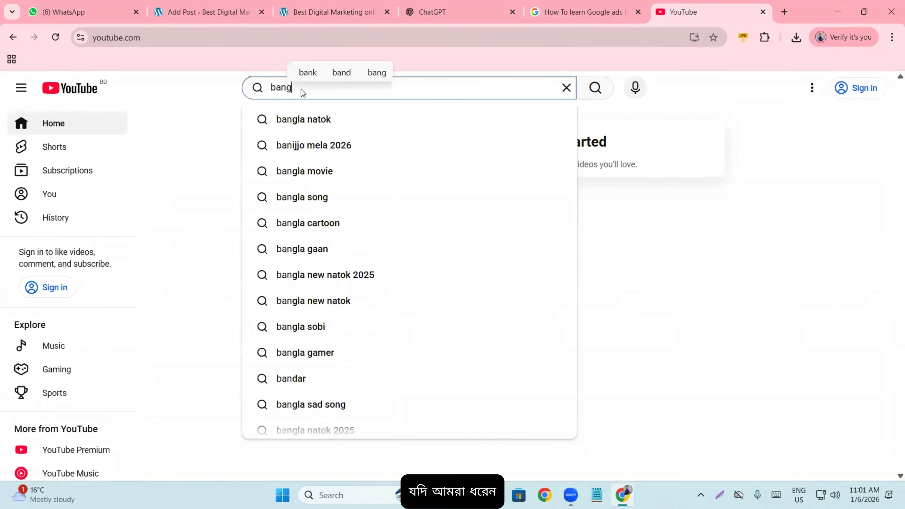
type("la news")
key("Return")
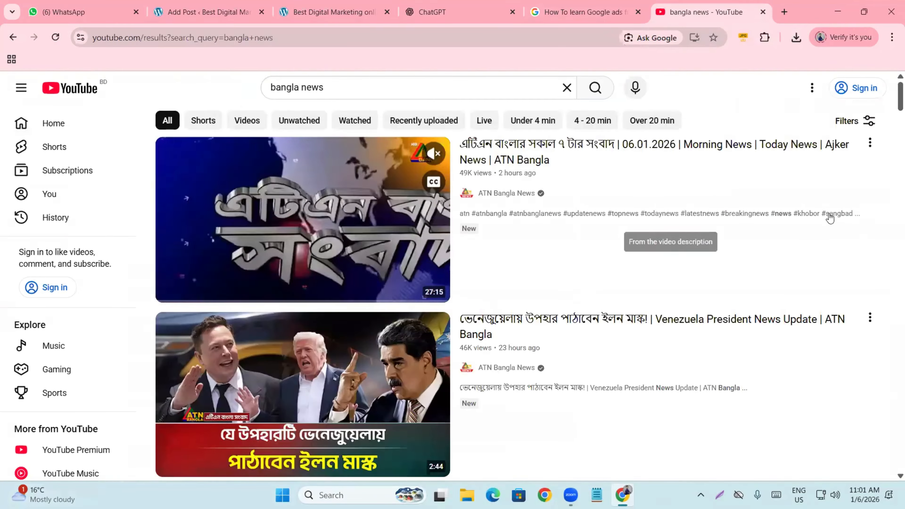
scroll(867, 306, "down", 10)
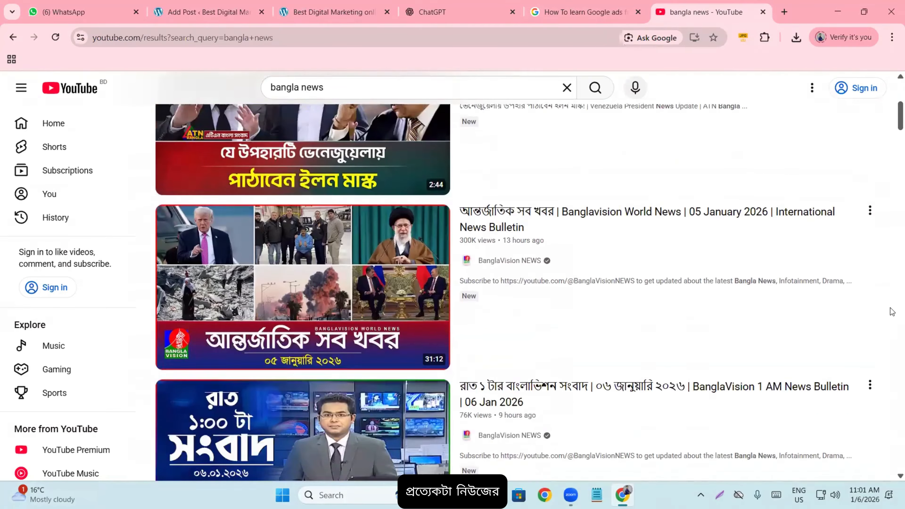
scroll(892, 311, "down", 10)
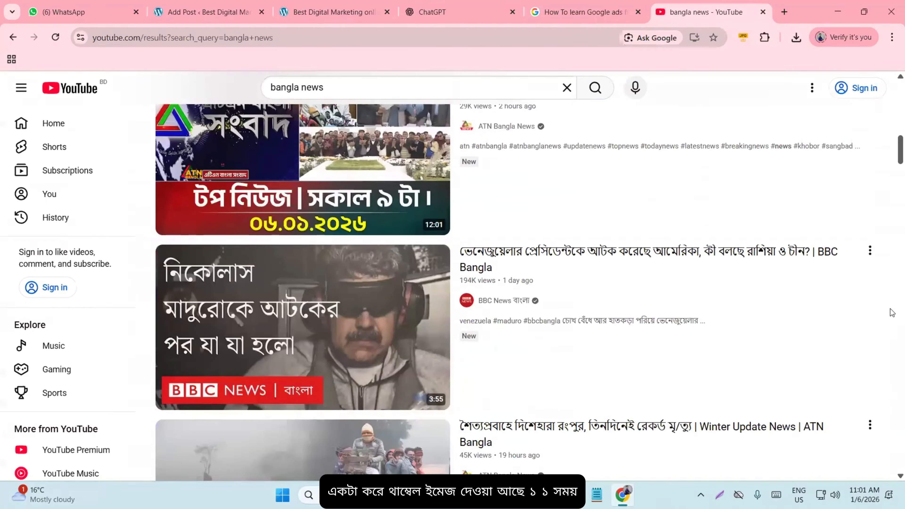
scroll(892, 311, "down", 3)
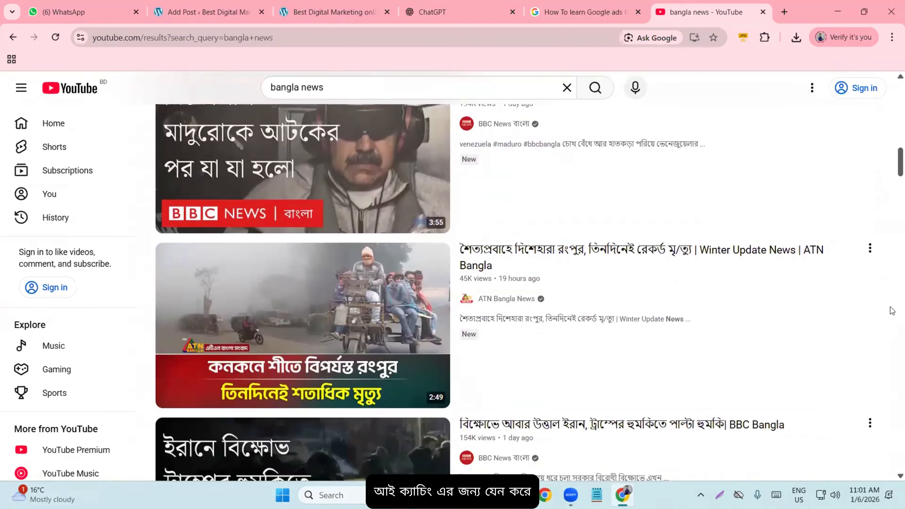
scroll(893, 312, "down", 5)
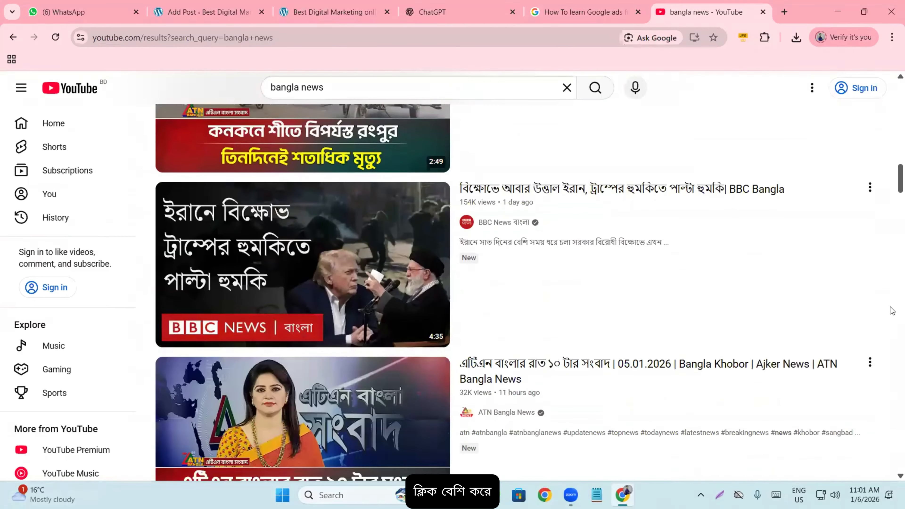
scroll(888, 304, "up", 8)
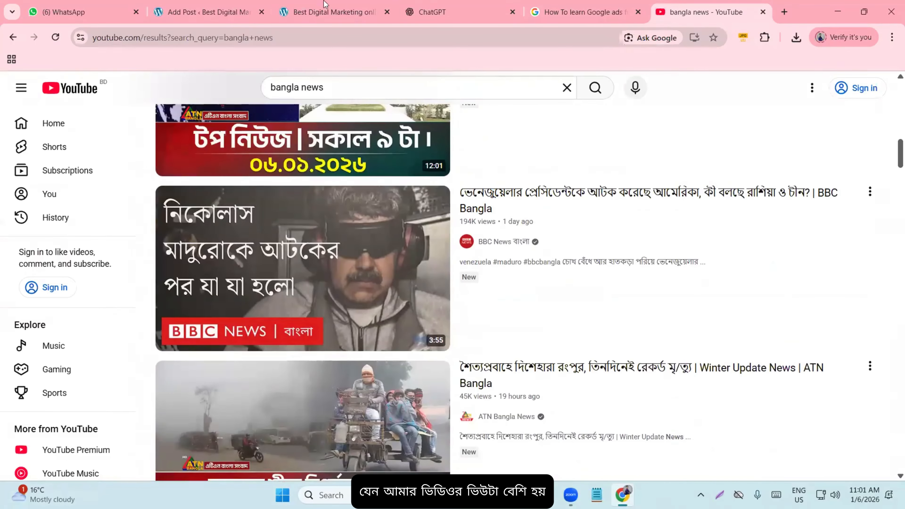
- Back in the editor, upload maxresdefault.jpg from Downloads and set it as the featured image
left_click(222, 4)
scroll(387, 313, "up", 5)
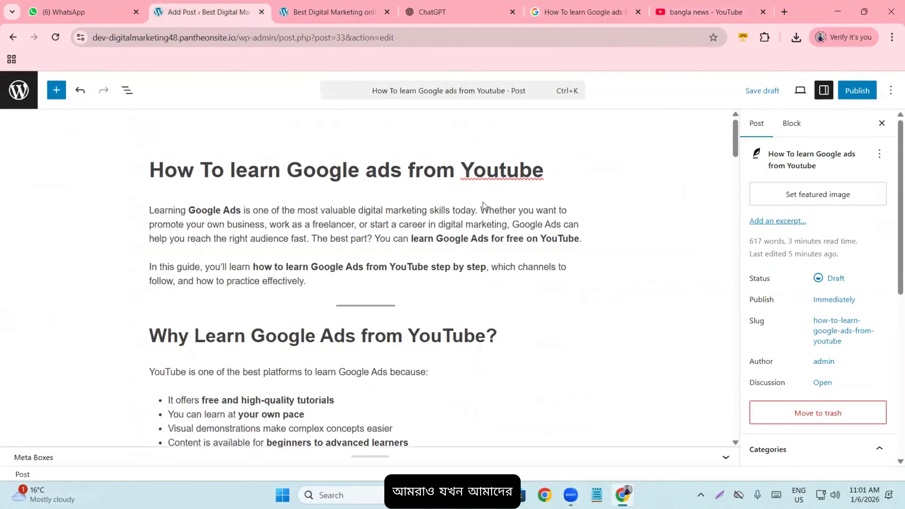
scroll(483, 206, "down", 12)
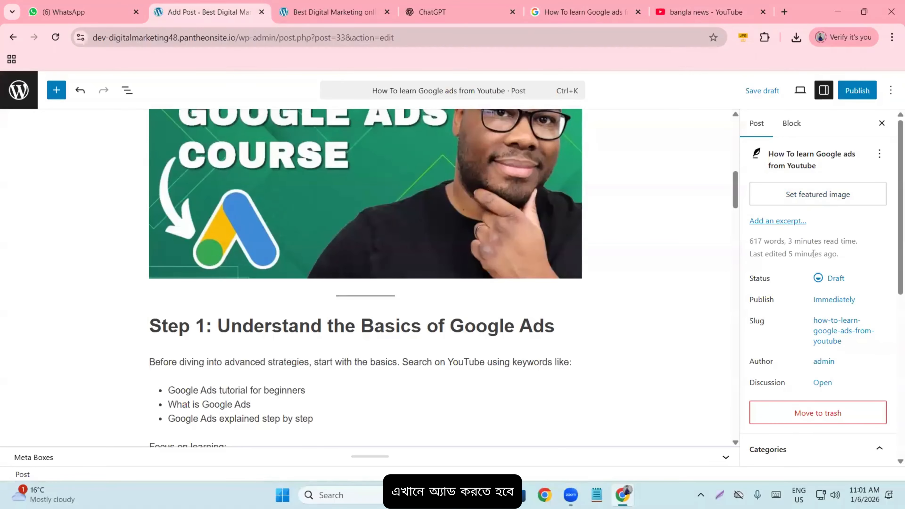
scroll(603, 266, "up", 12)
scroll(584, 277, "down", 10)
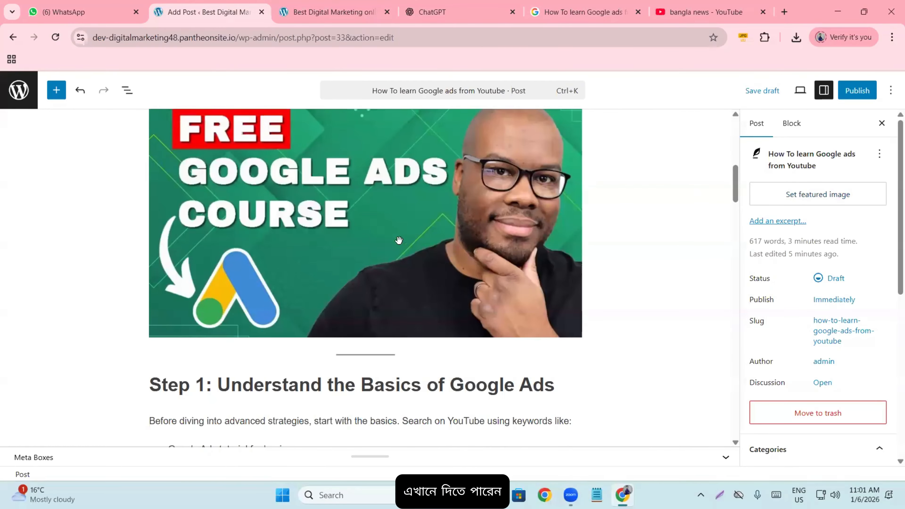
left_click(809, 198)
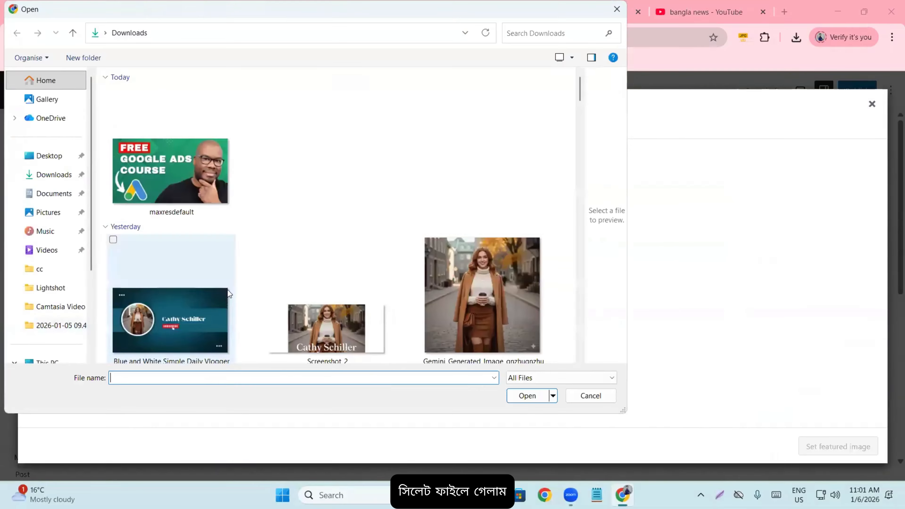
double_click(128, 158)
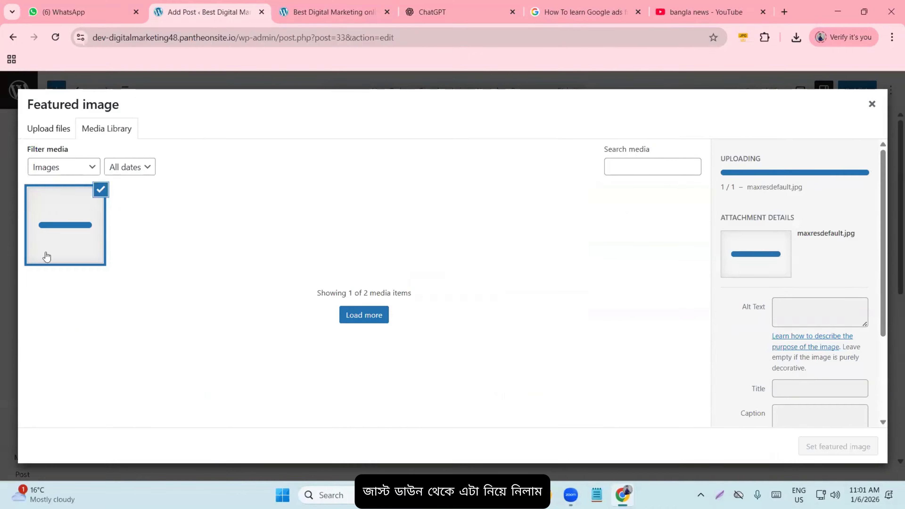
scroll(803, 294, "down", 1)
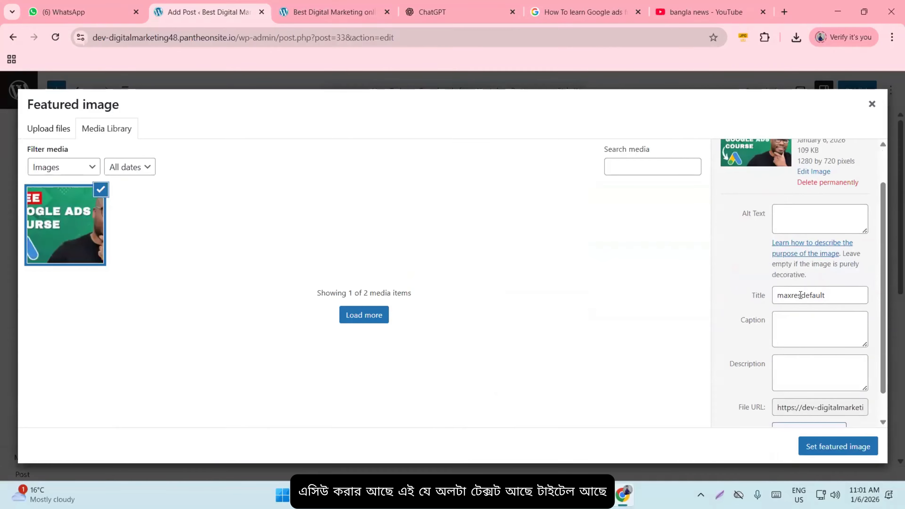
scroll(793, 329, "down", 1)
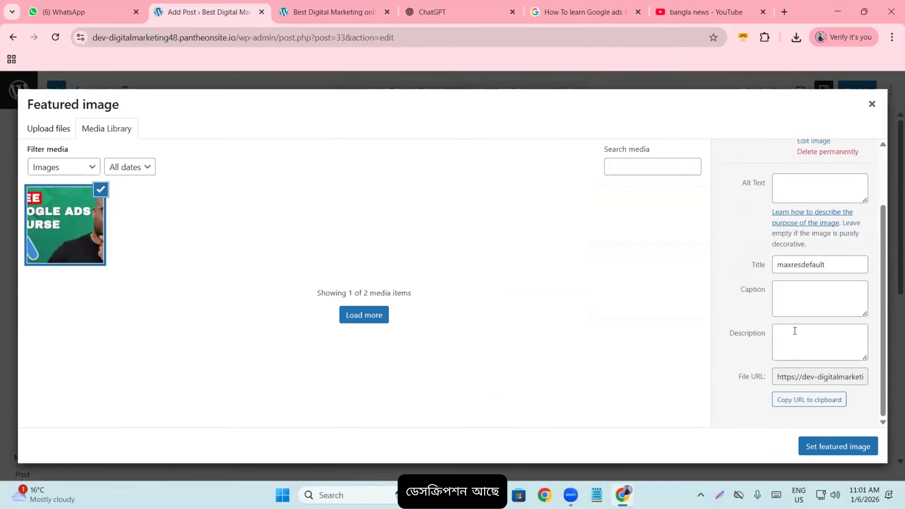
scroll(790, 311, "up", 2)
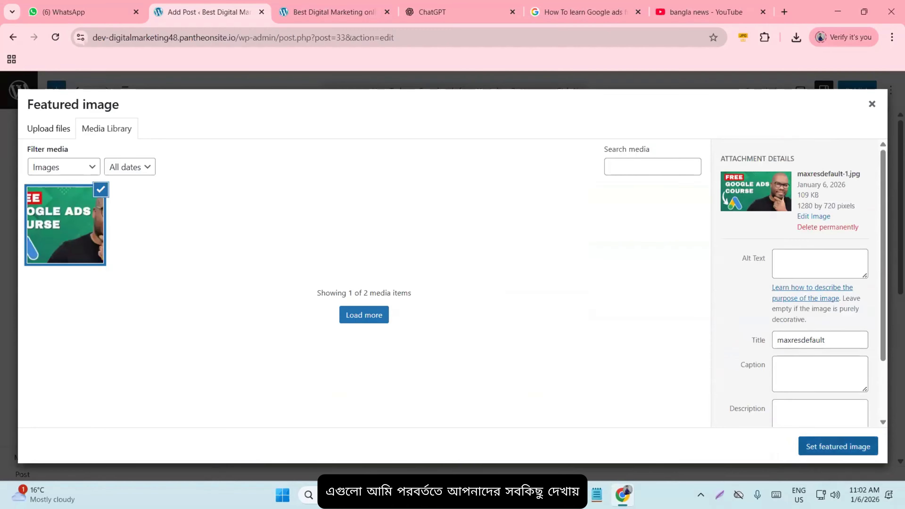
left_click(852, 455)
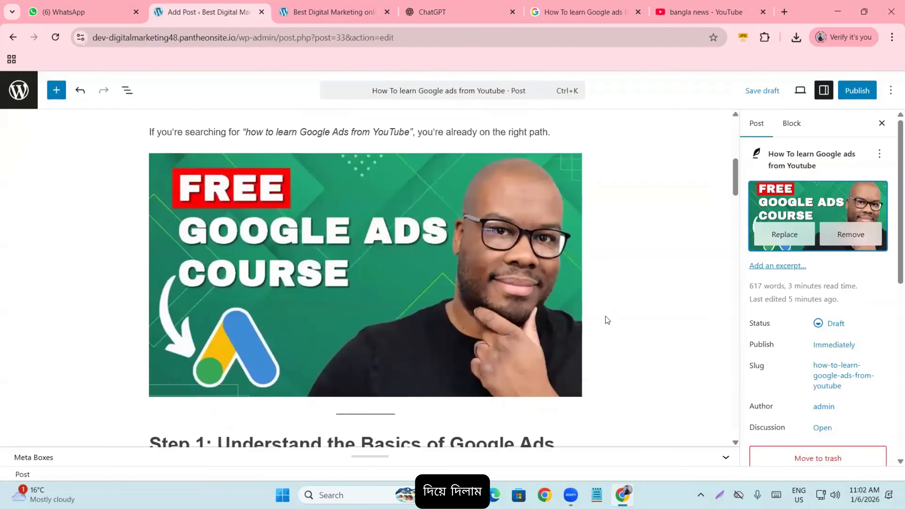
- Publish the post and confirm, then reload the site homepage to see it live
left_click(850, 93)
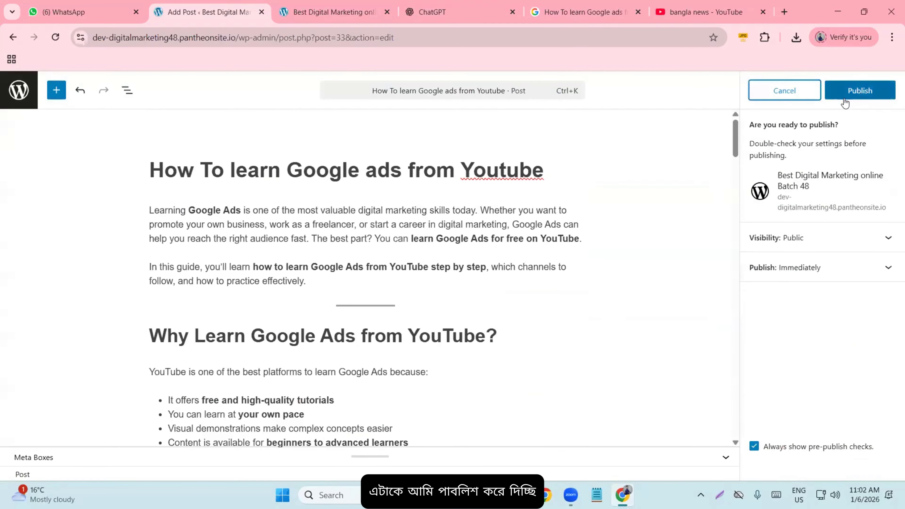
left_click(850, 95)
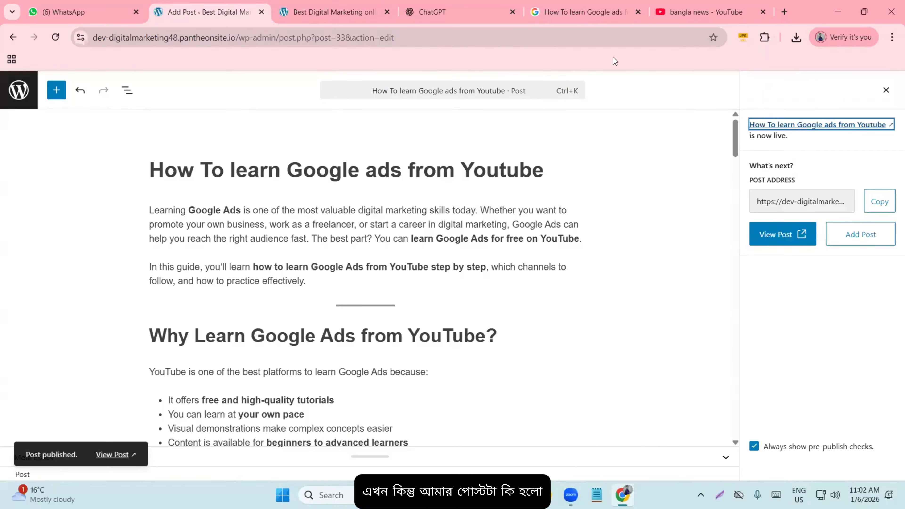
left_click(334, 12)
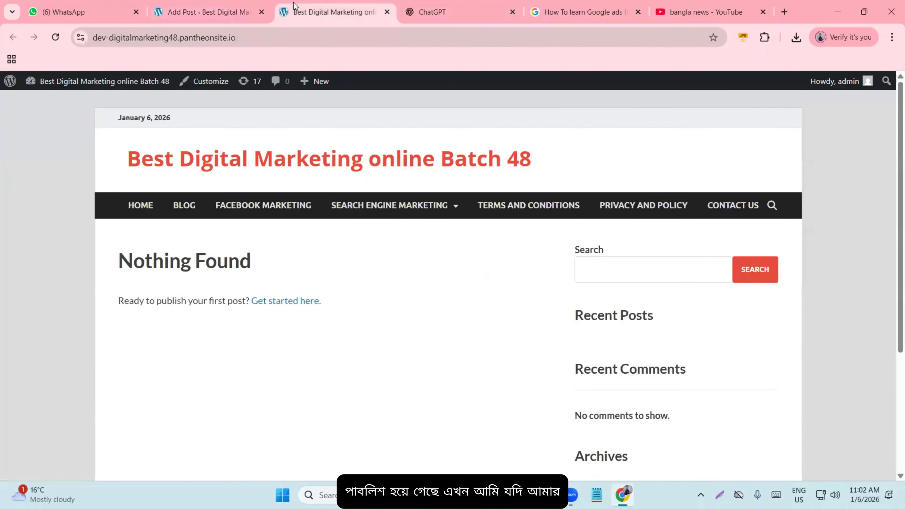
left_click(56, 38)
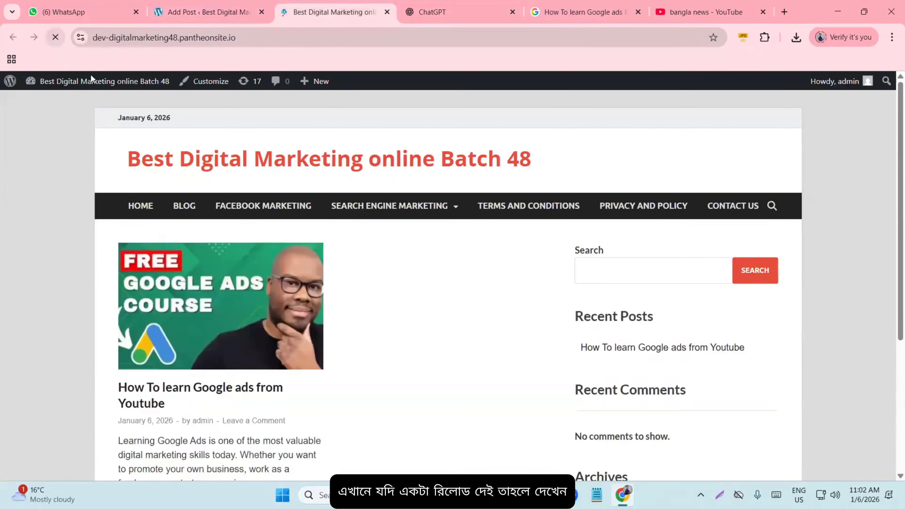
scroll(123, 291, "down", 1)
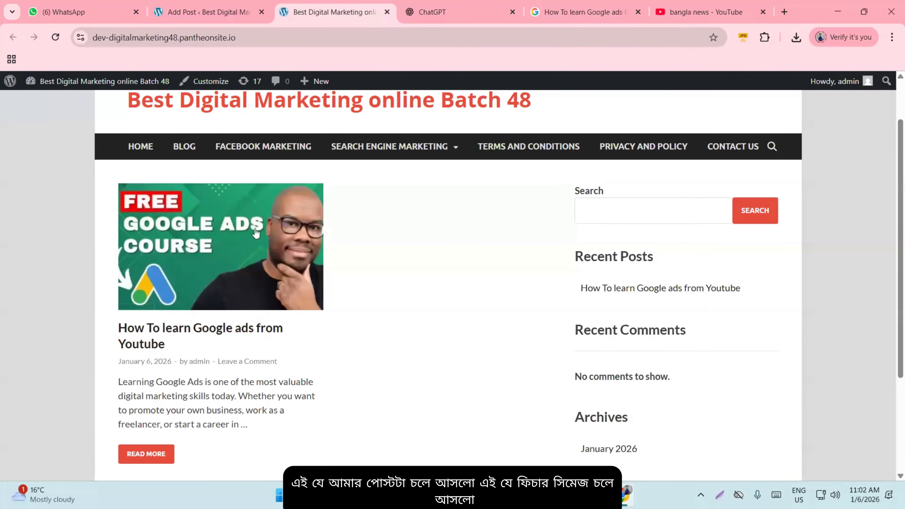
- Open the published Google Ads post, scroll to the comment box, then return to the homepage
left_click(156, 343)
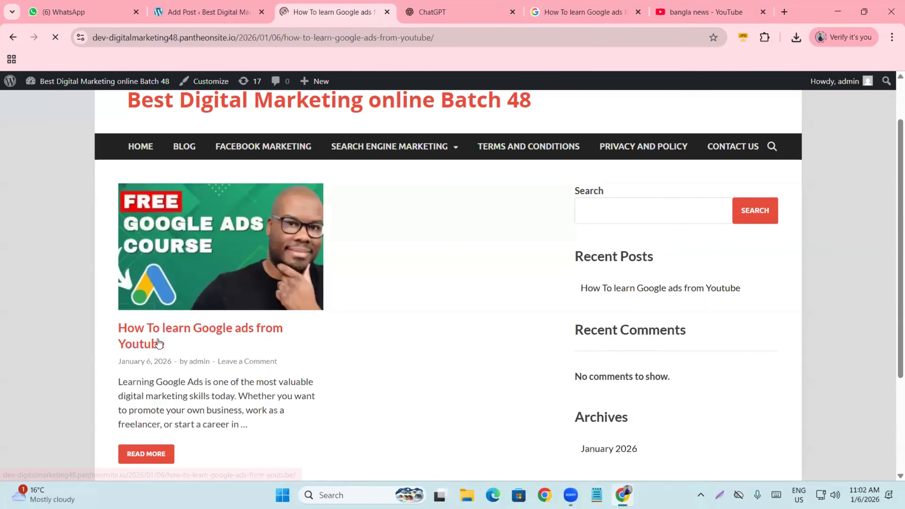
scroll(244, 305, "down", 15)
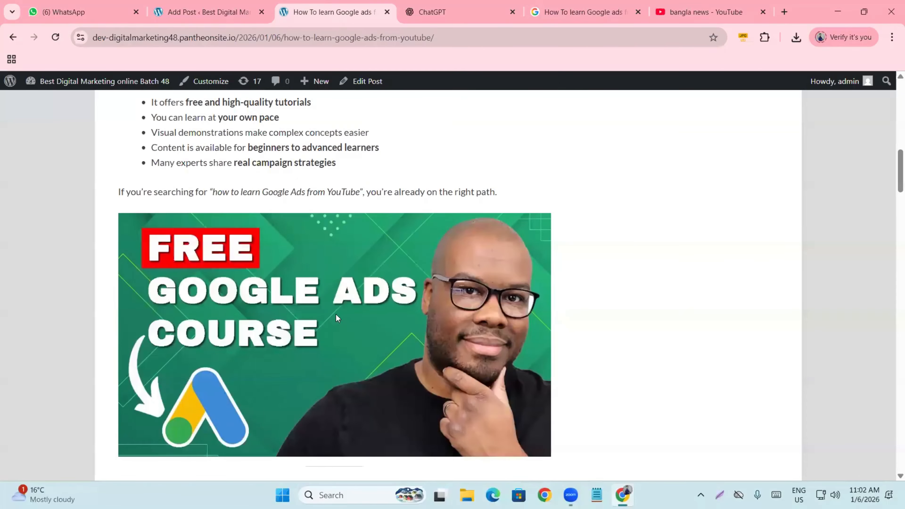
scroll(281, 333, "down", 15)
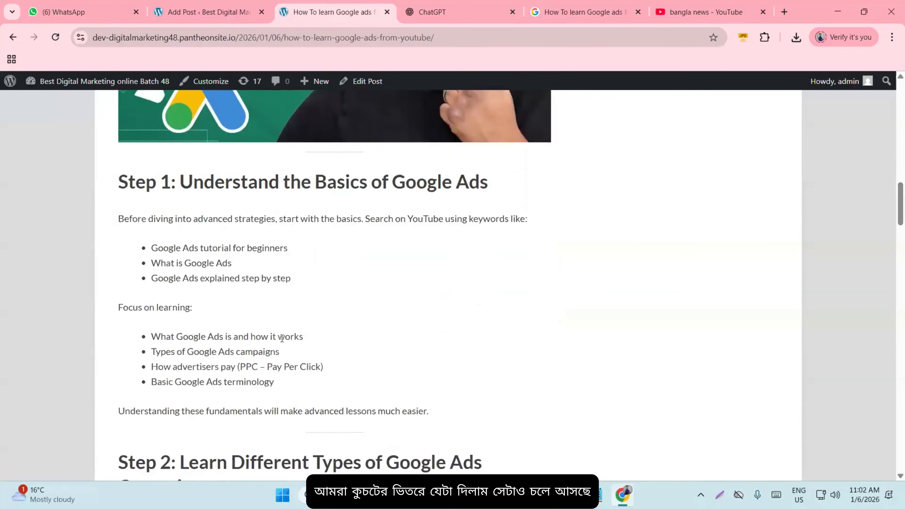
scroll(282, 343, "down", 20)
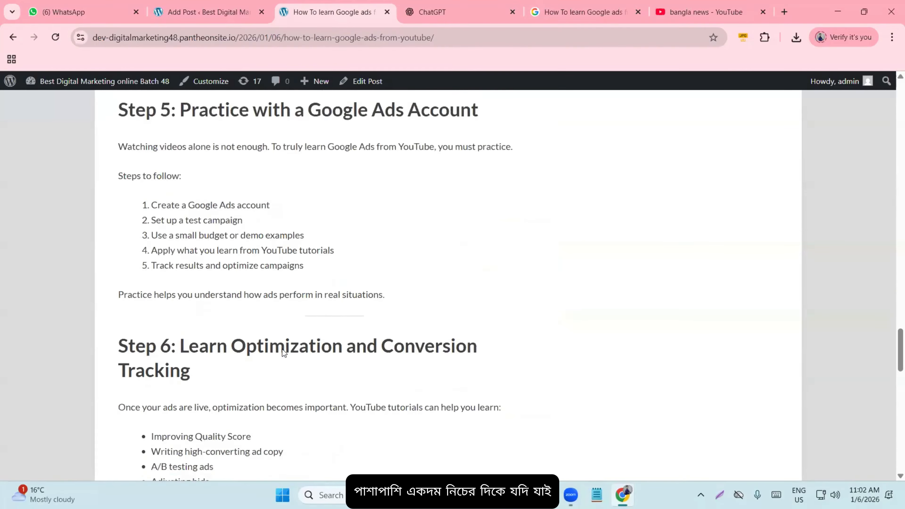
scroll(282, 350, "down", 8)
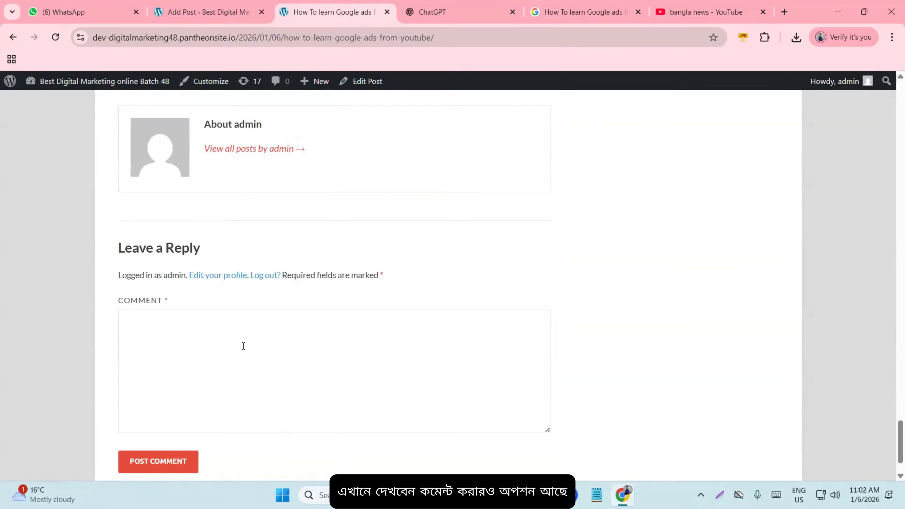
left_click(283, 347)
scroll(283, 347, "down", 2)
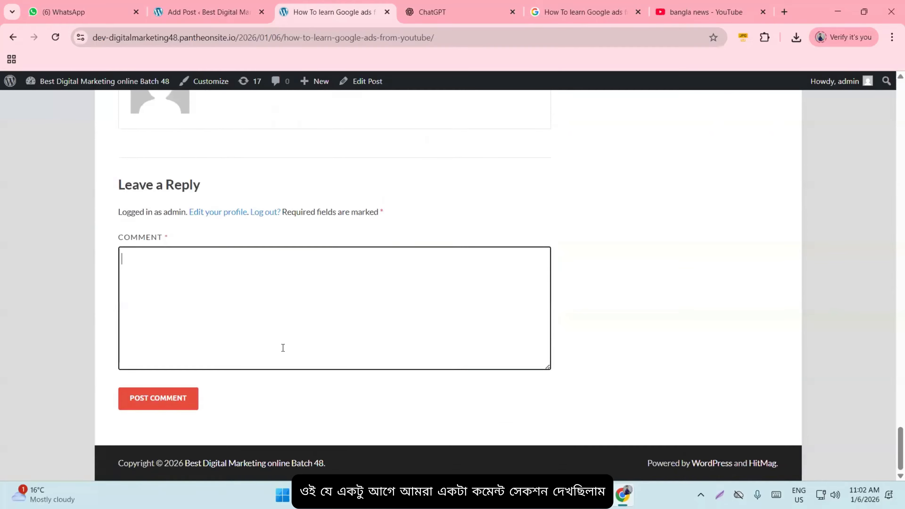
scroll(282, 362, "up", 20)
scroll(281, 376, "up", 10)
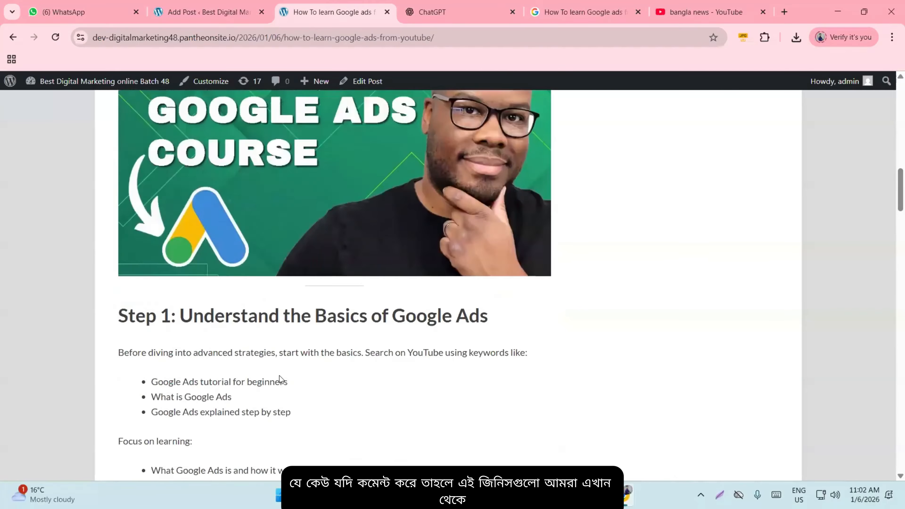
left_click(225, 161)
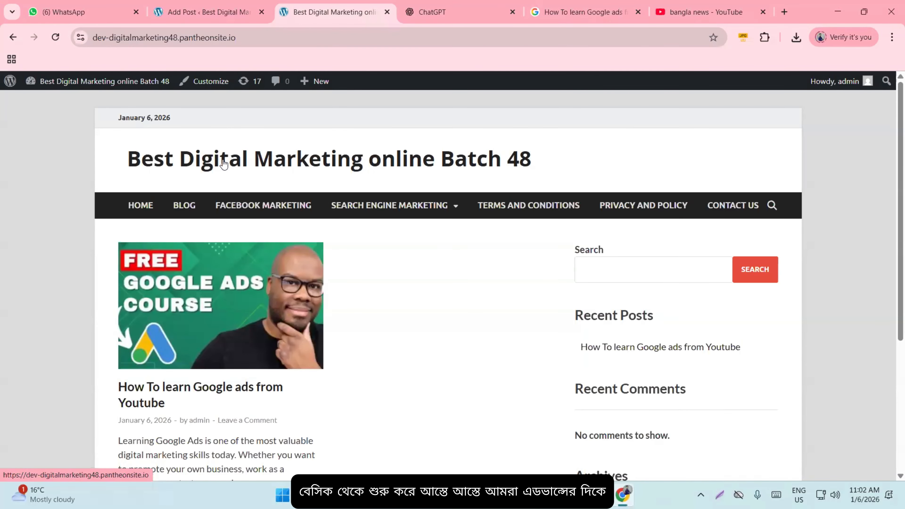
scroll(404, 332, "down", 2)
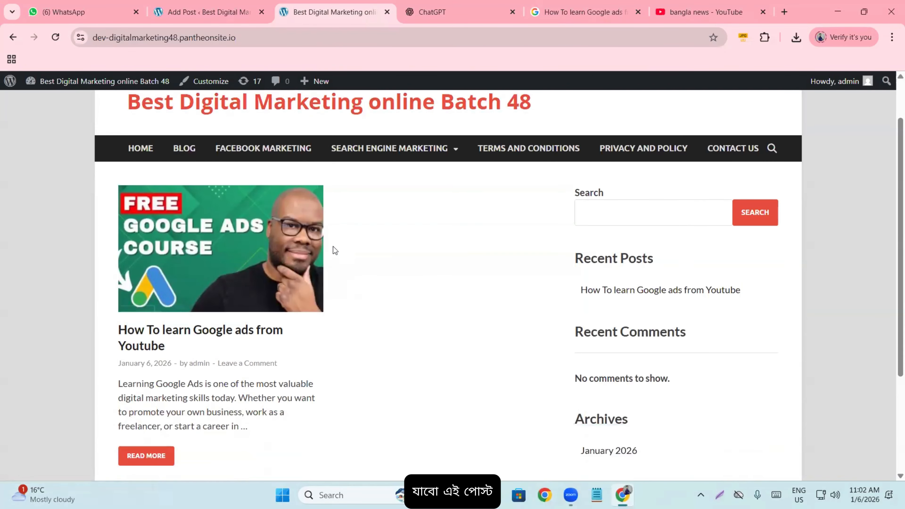
scroll(284, 444, "up", 2)
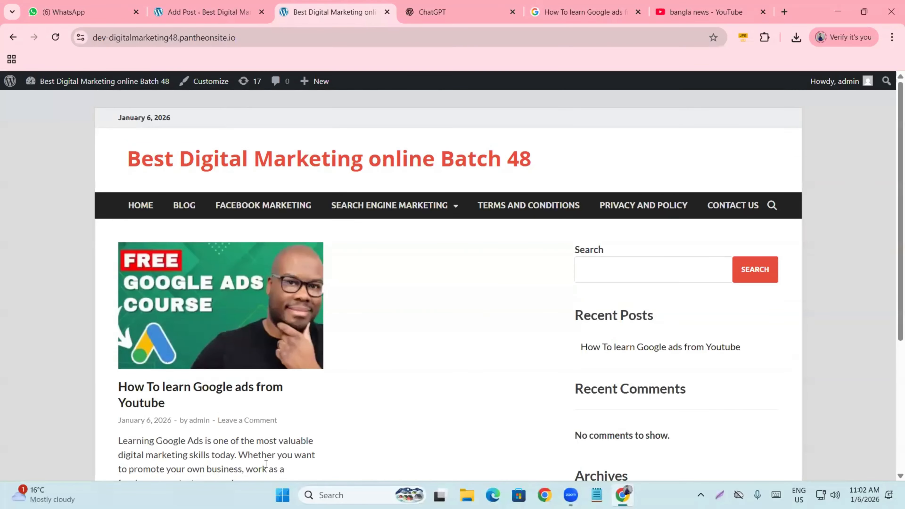
left_click(477, 18)
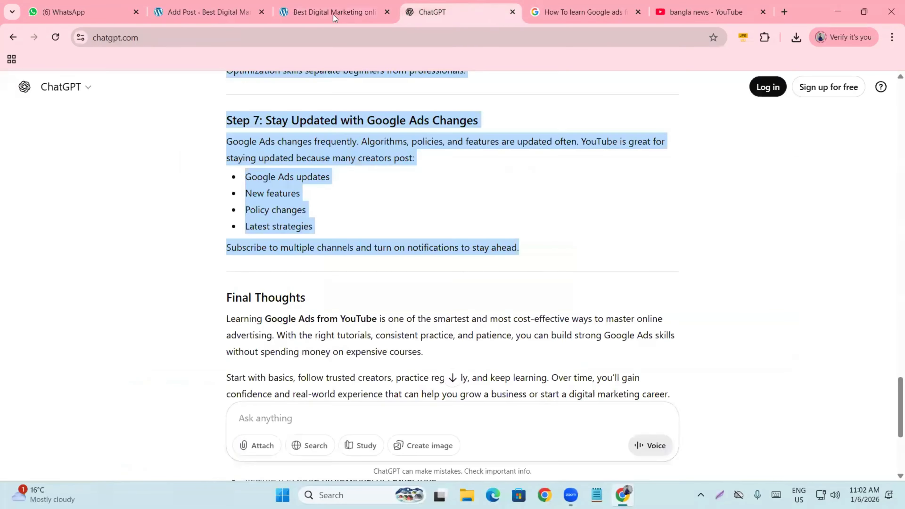
left_click(304, 12)
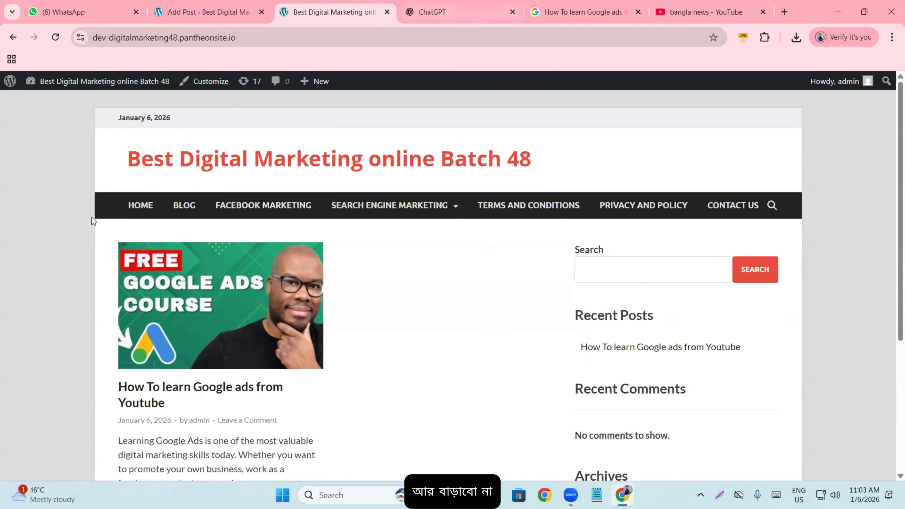
scroll(101, 263, "down", 5)
scroll(106, 274, "up", 5)
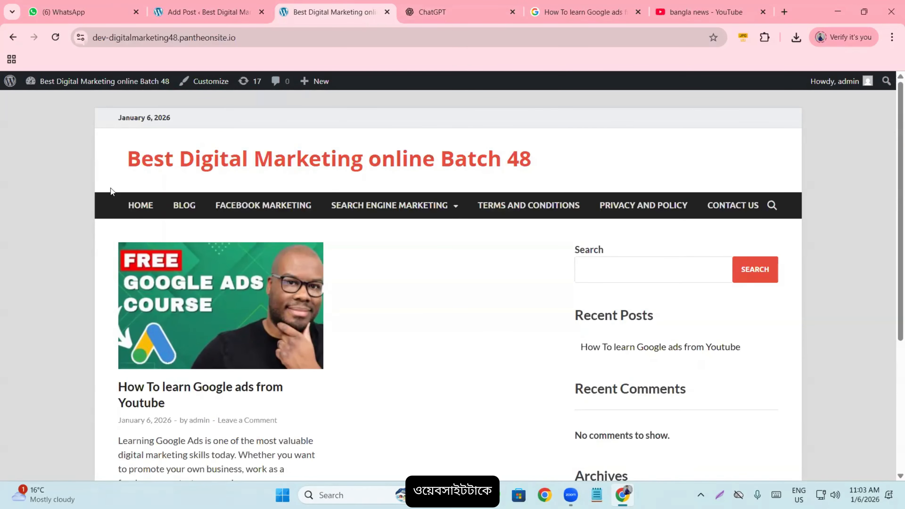
scroll(145, 260, "down", 5)
scroll(148, 270, "up", 5)
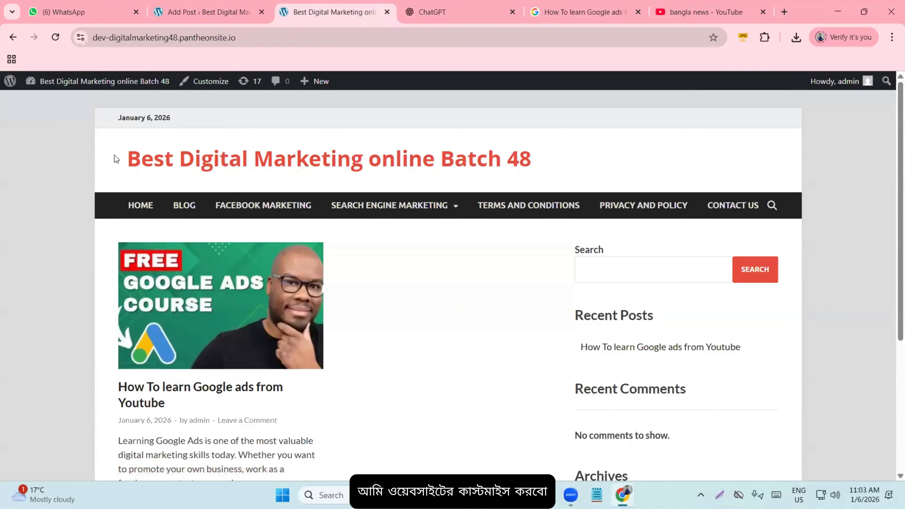
scroll(356, 286, "down", 5)
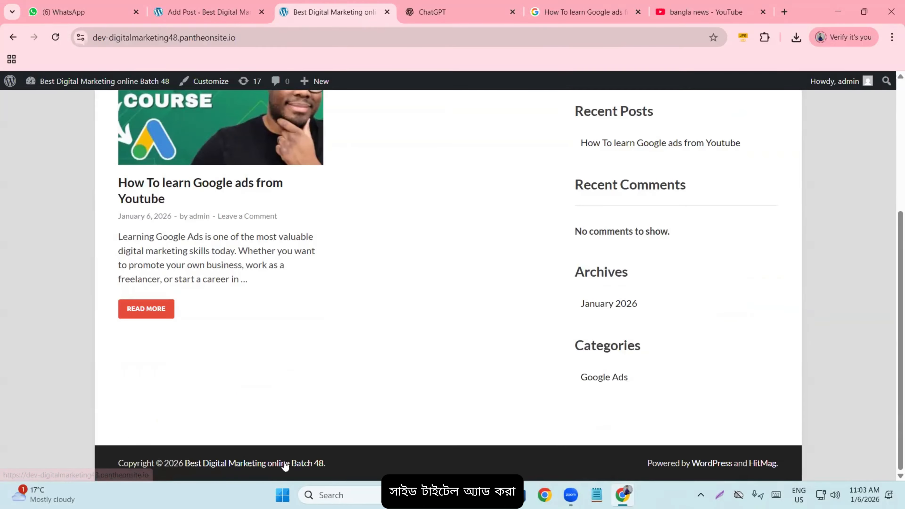
scroll(230, 316, "up", 5)
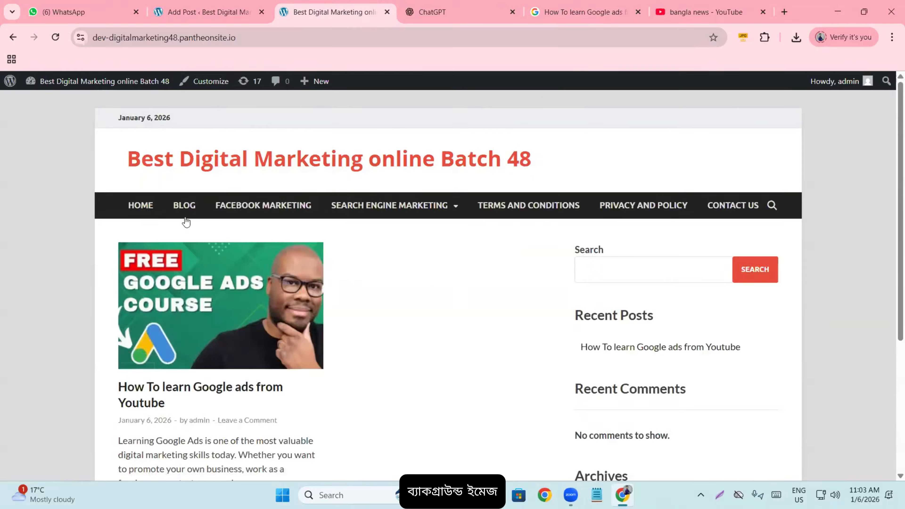
scroll(254, 319, "down", 5)
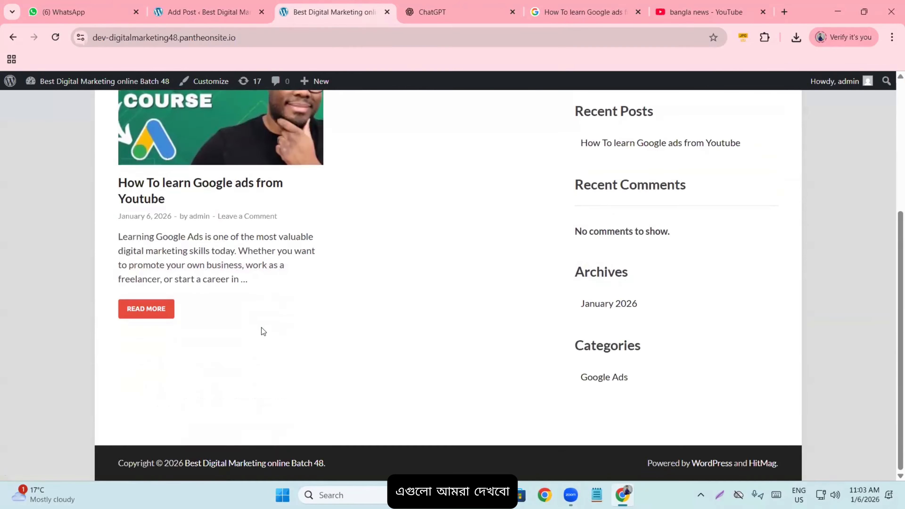
scroll(261, 330, "up", 5)
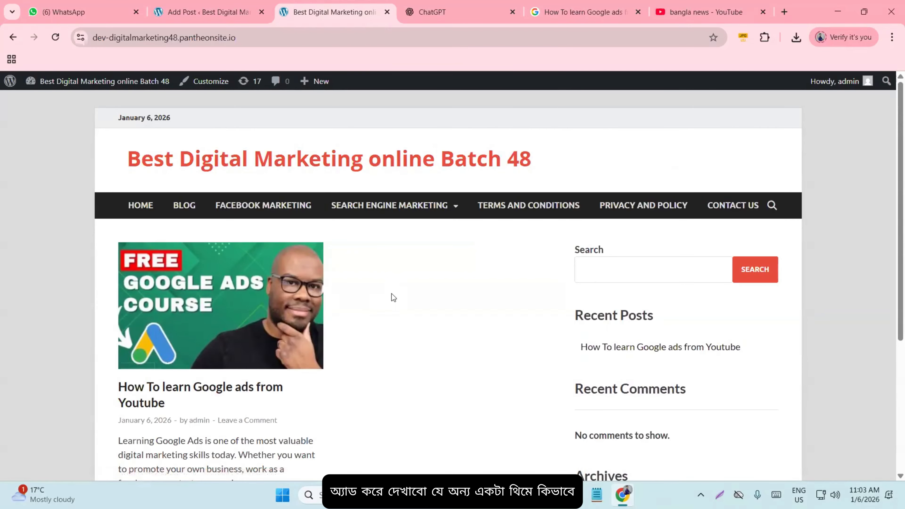
scroll(402, 291, "down", 3)
scroll(418, 284, "up", 3)
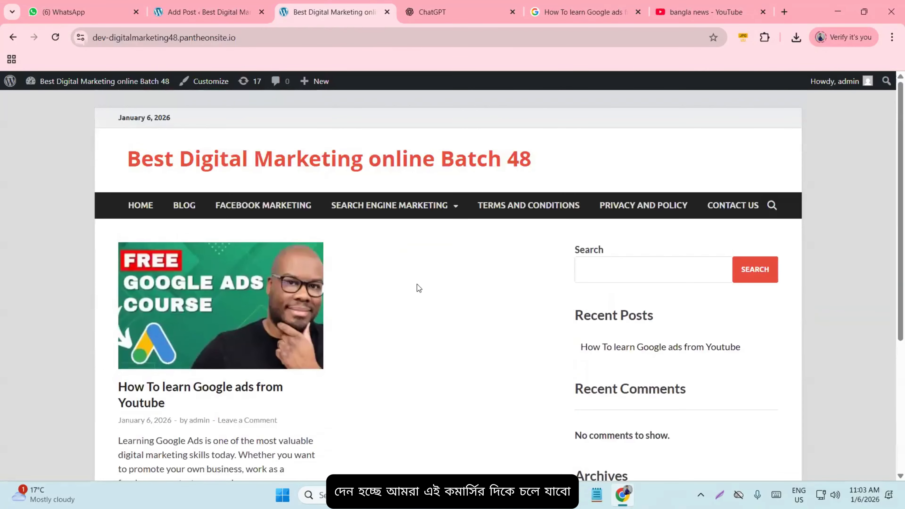
- Close the ChatGPT, Google search and 'bangla news' YouTube tabs, then scroll the homepage
left_click(515, 16)
left_click(516, 15)
left_click(515, 15)
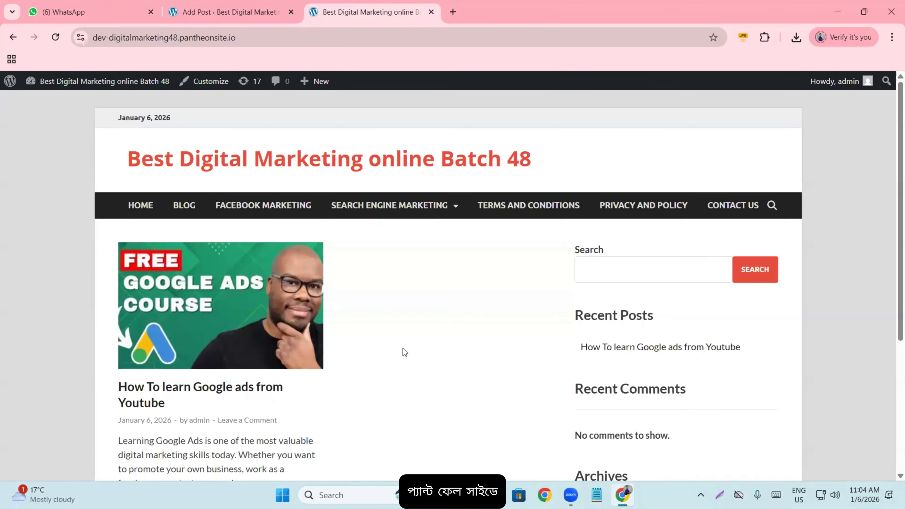
scroll(341, 251, "down", 5)
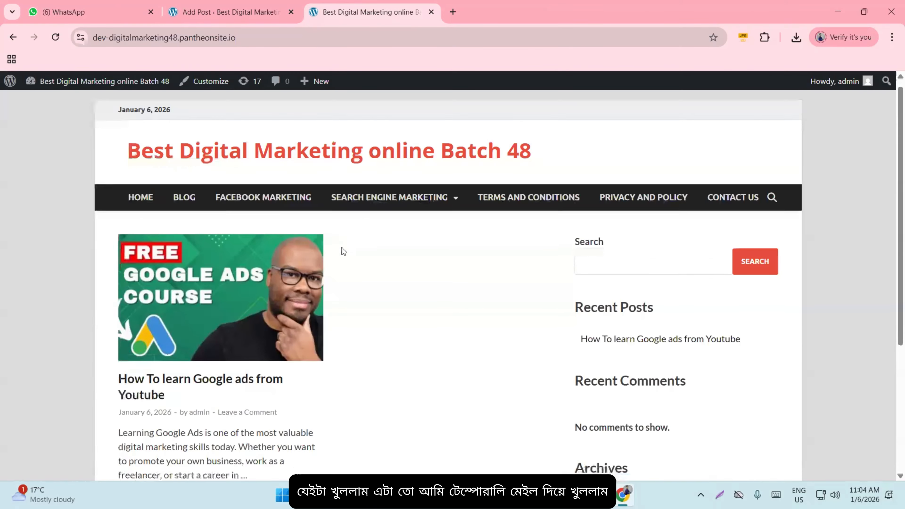
scroll(365, 297, "up", 5)
scroll(368, 308, "up", 1)
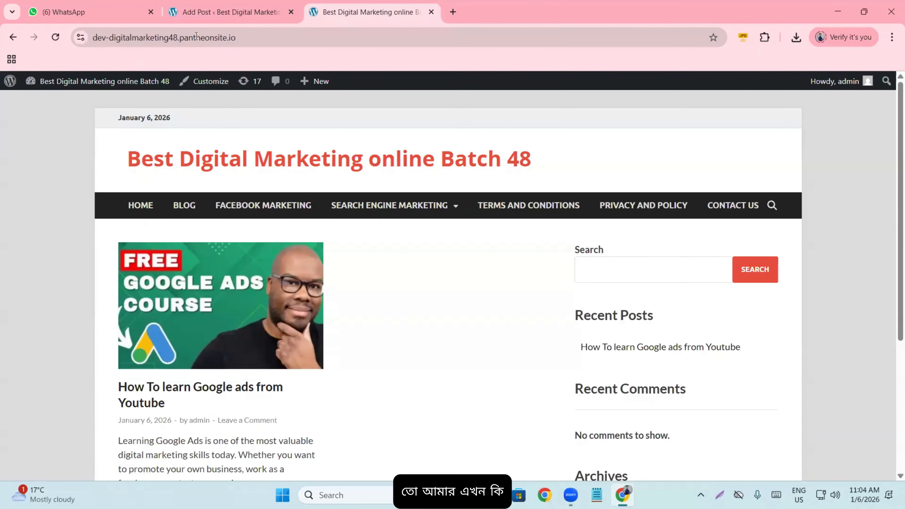
left_click(184, 40)
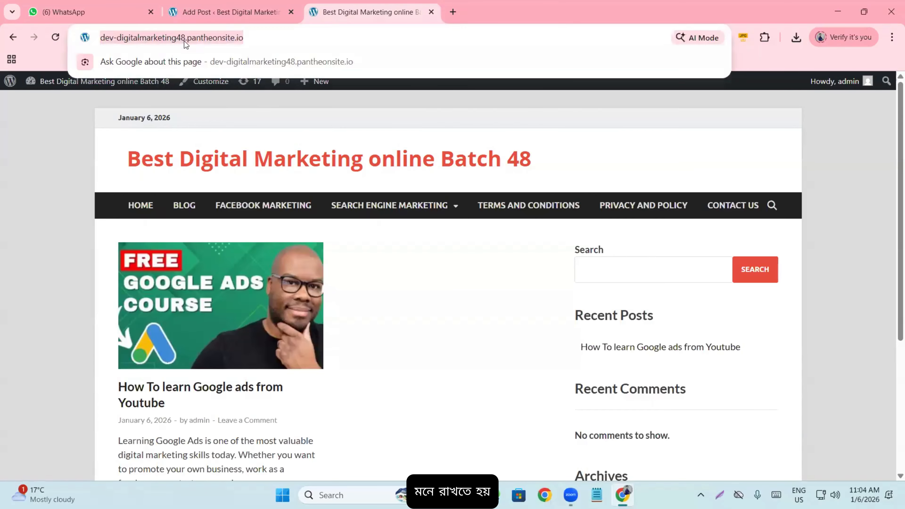
left_click(121, 38)
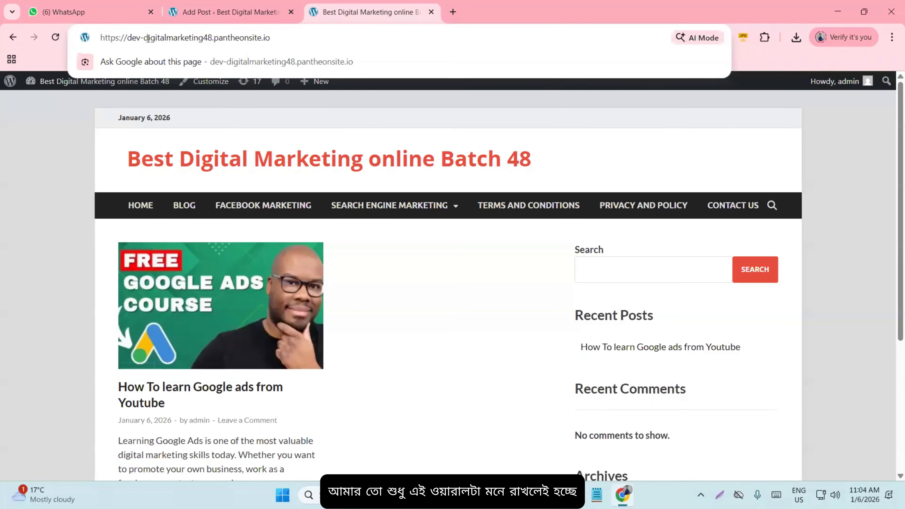
left_click_drag(143, 38, 211, 39)
left_click(57, 170)
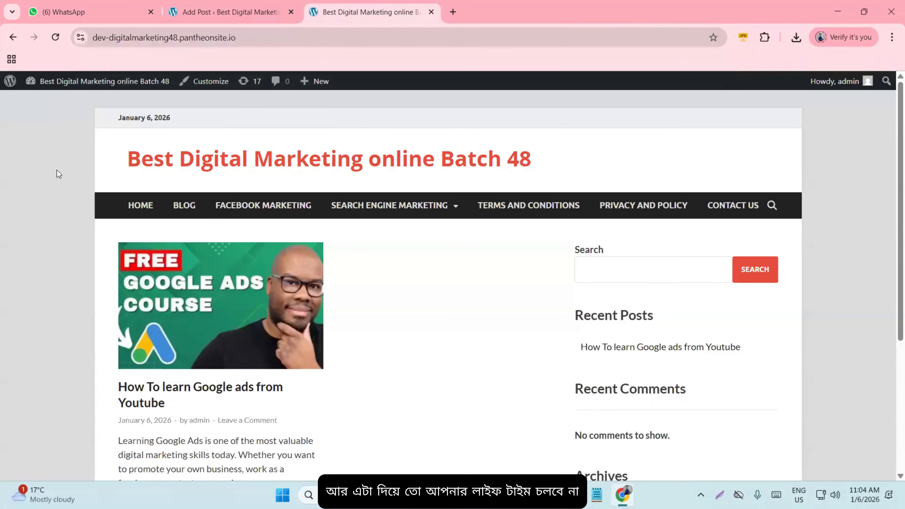
scroll(325, 156, "down", 5)
scroll(362, 144, "up", 5)
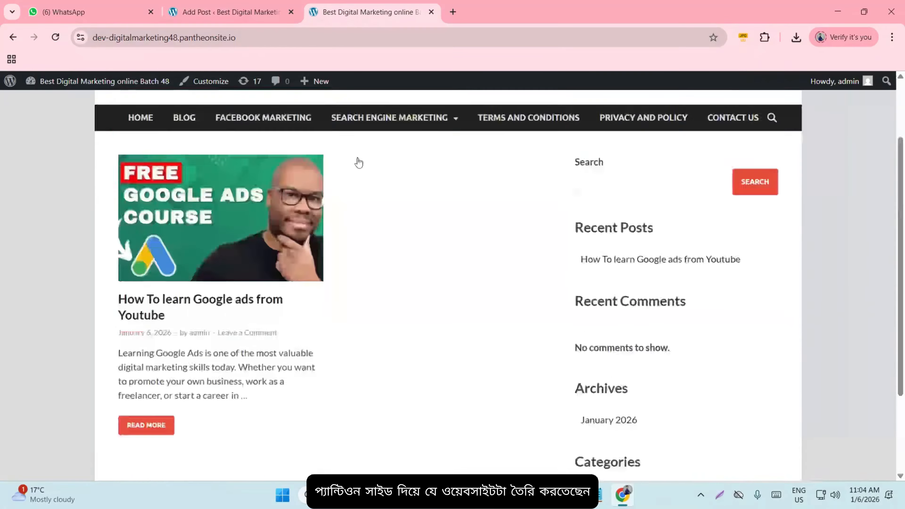
left_click(162, 37)
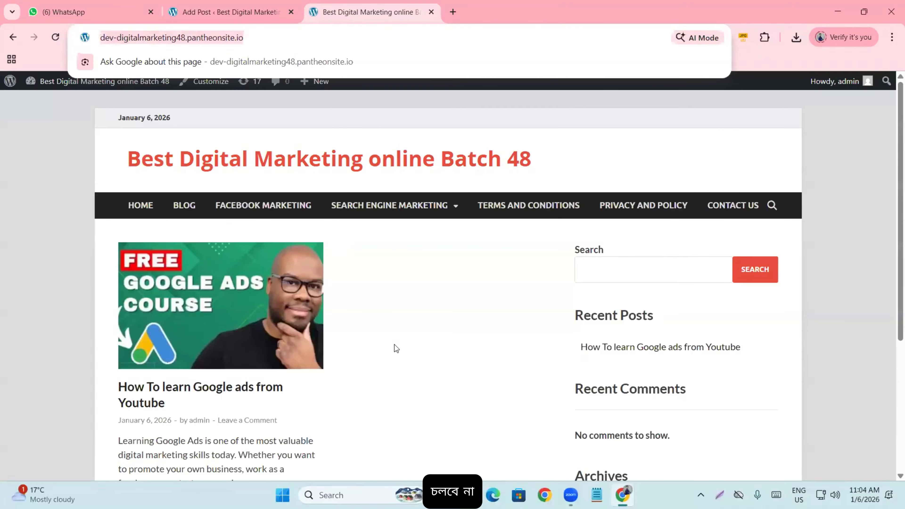
left_click(436, 297)
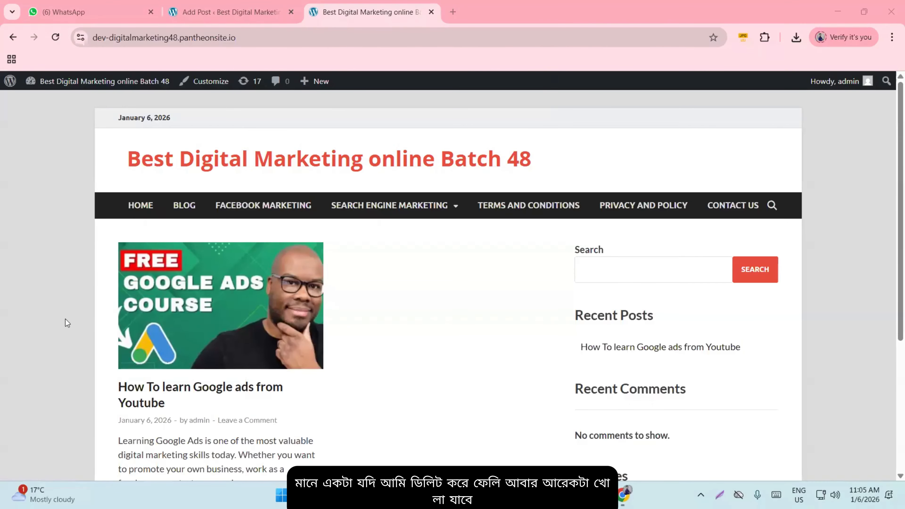
scroll(114, 232, "down", 5)
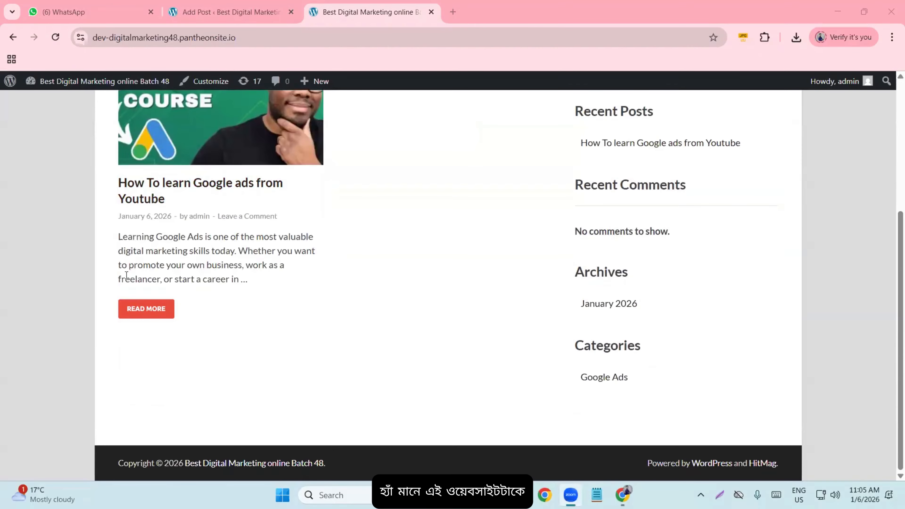
scroll(339, 222, "up", 5)
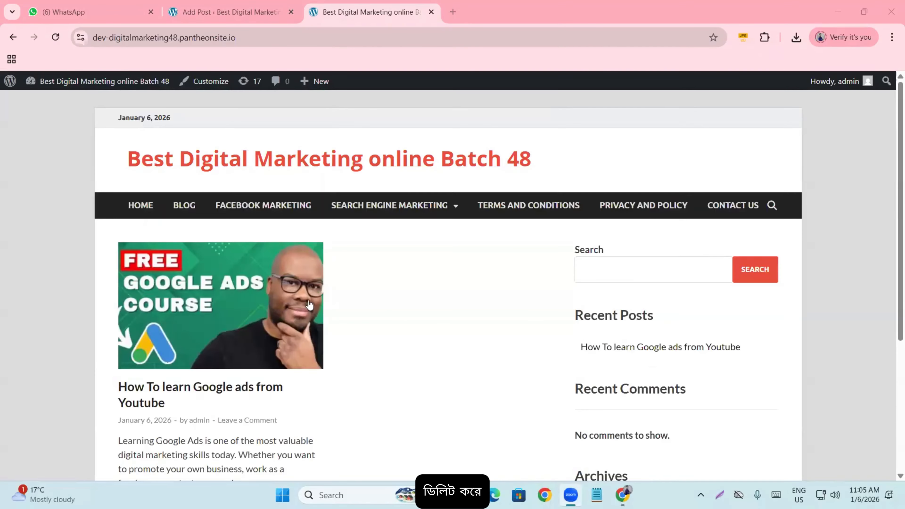
scroll(281, 338, "down", 5)
scroll(277, 336, "up", 5)
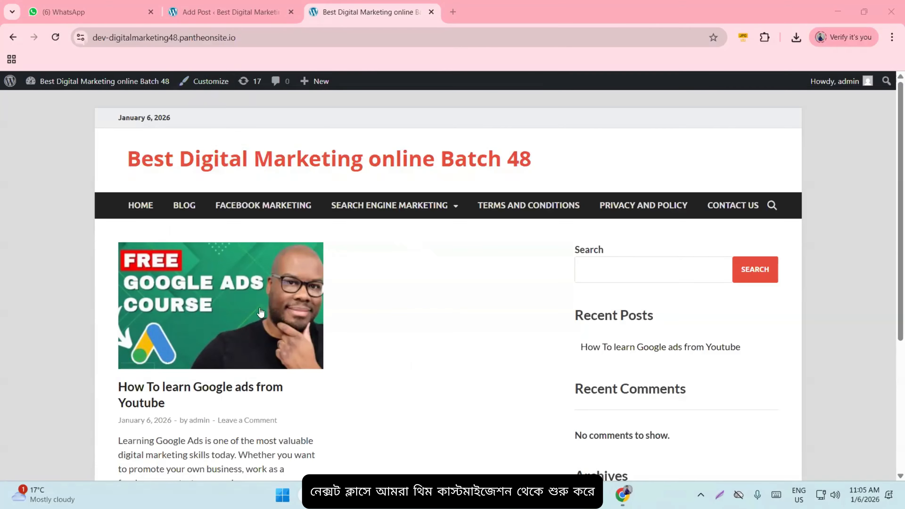
scroll(346, 314, "down", 5)
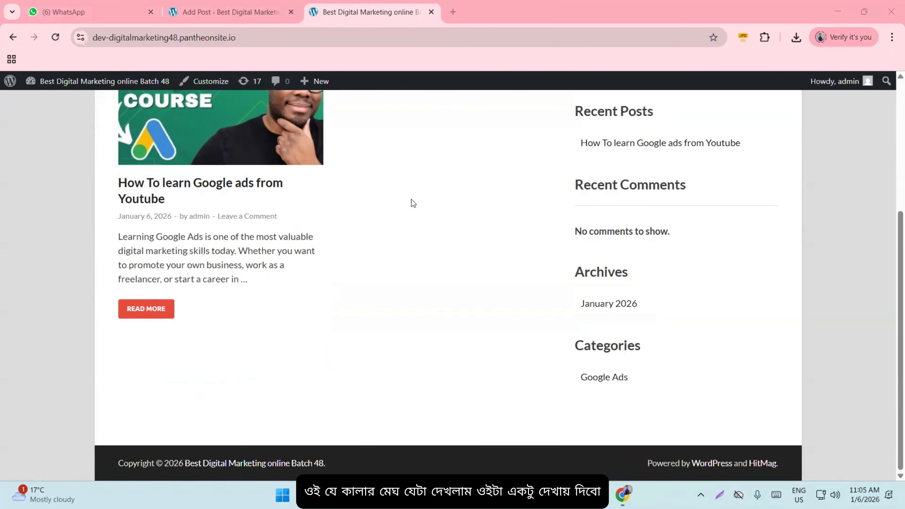
scroll(410, 247, "up", 5)
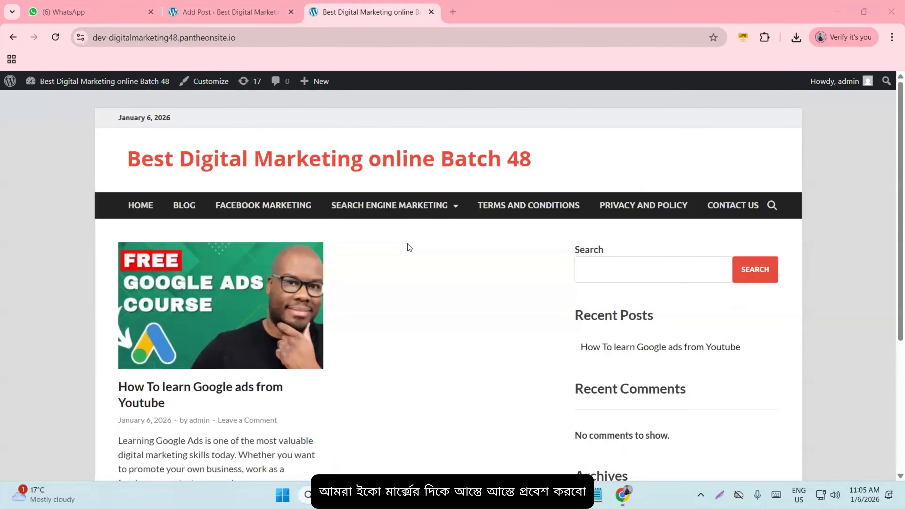